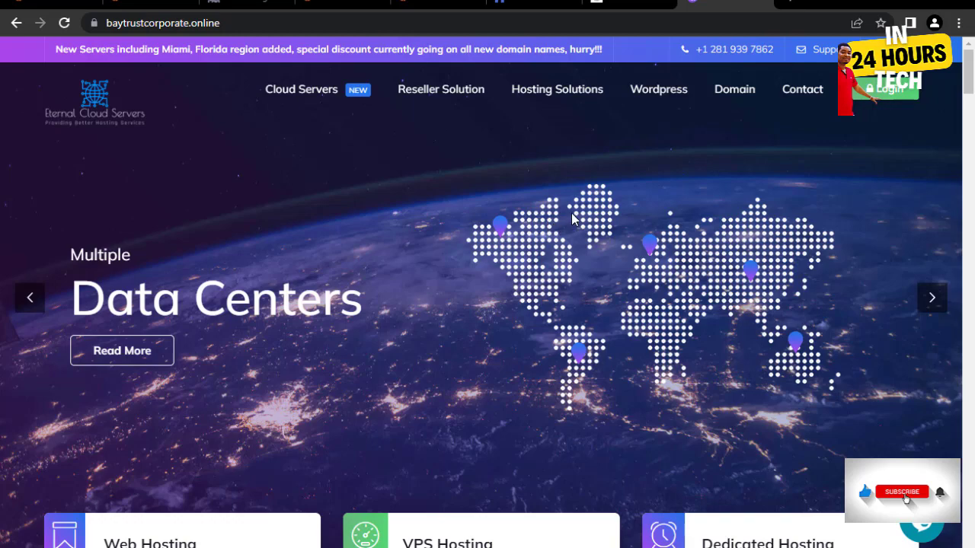
- Scroll down through the hosting offerings on the baytrustcorporate.online homepage
{"action": "scroll", "coordinate": [571, 213], "scroll_direction": "down", "scroll_amount": 8}
{"action": "scroll", "coordinate": [575, 210], "scroll_direction": "down", "scroll_amount": 9}
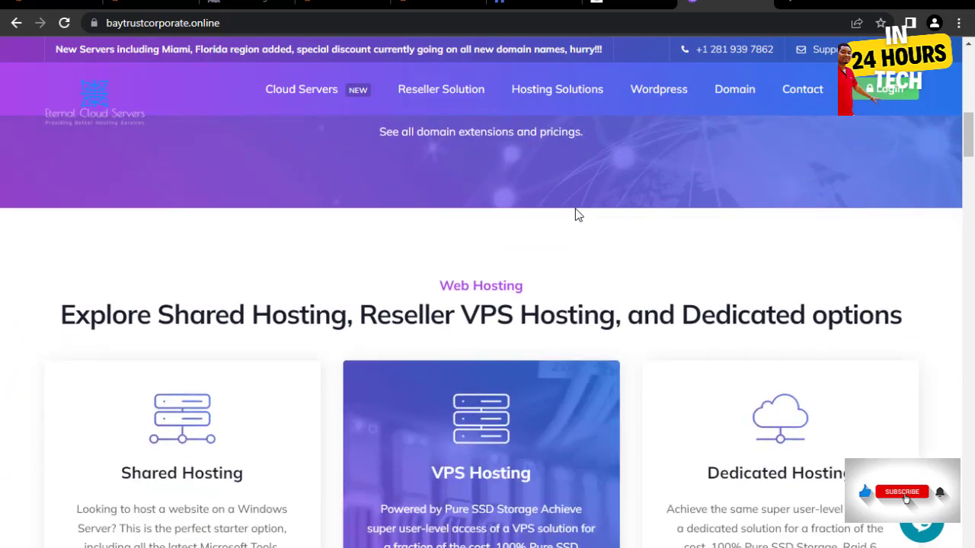
{"action": "scroll", "coordinate": [579, 214], "scroll_direction": "down", "scroll_amount": 6}
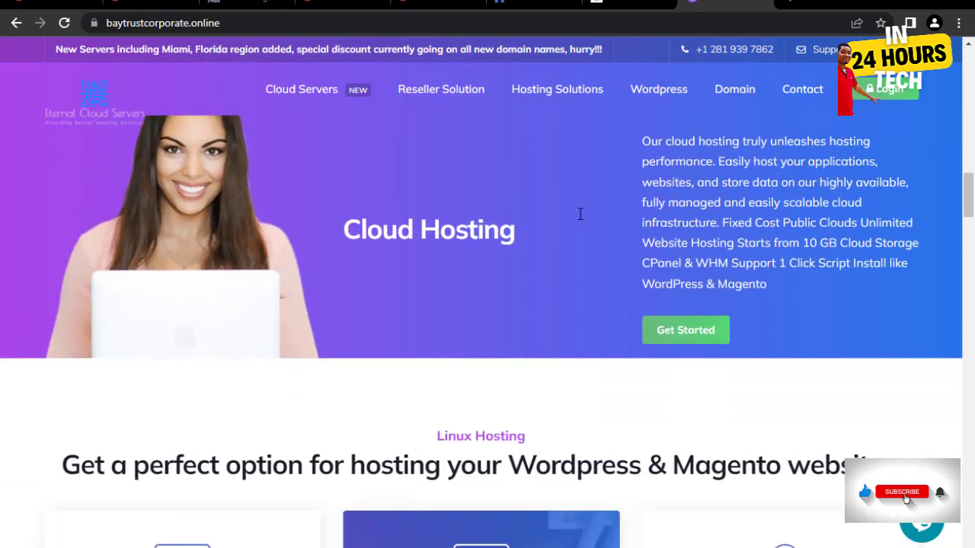
{"action": "scroll", "coordinate": [661, 259], "scroll_direction": "down", "scroll_amount": 8}
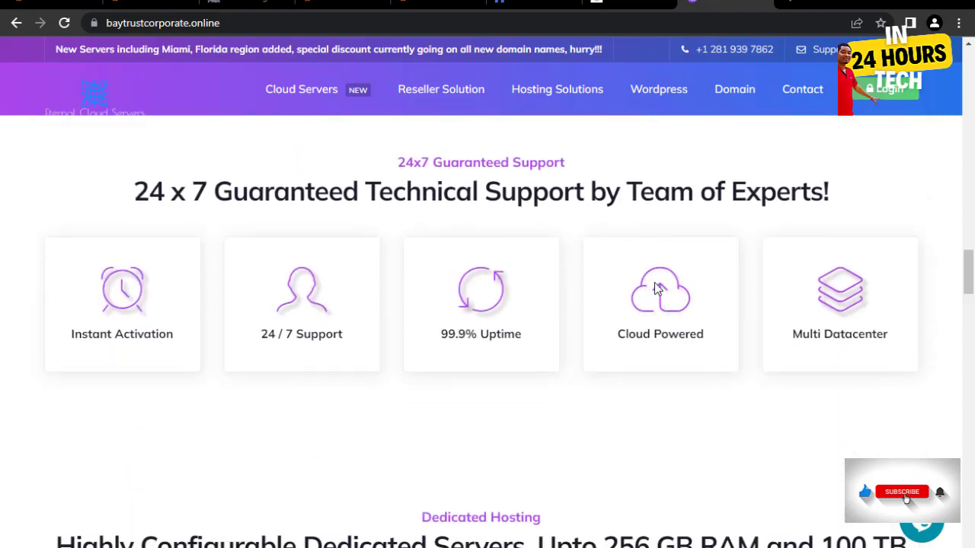
{"action": "scroll", "coordinate": [654, 287], "scroll_direction": "down", "scroll_amount": 5}
{"action": "scroll", "coordinate": [661, 299], "scroll_direction": "down", "scroll_amount": 9}
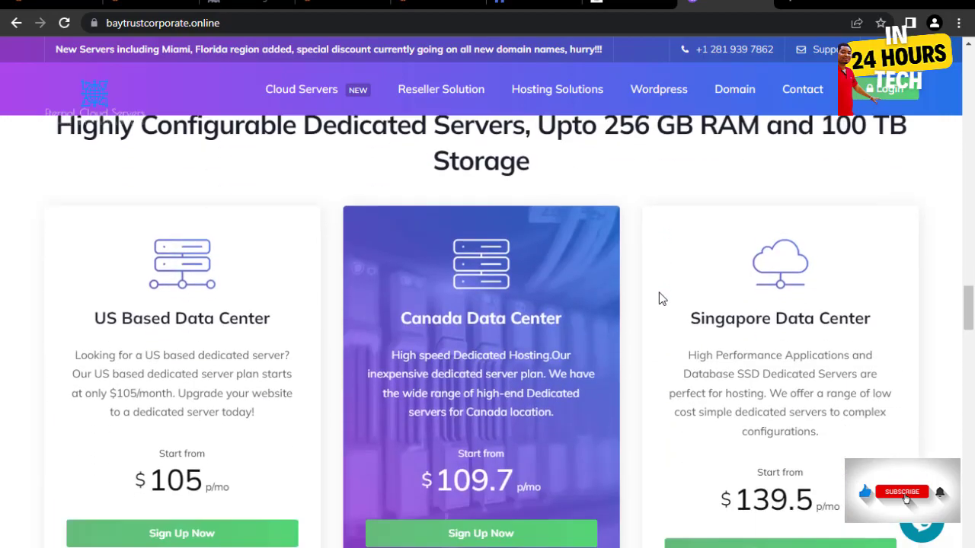
{"action": "scroll", "coordinate": [661, 297], "scroll_direction": "down", "scroll_amount": 10}
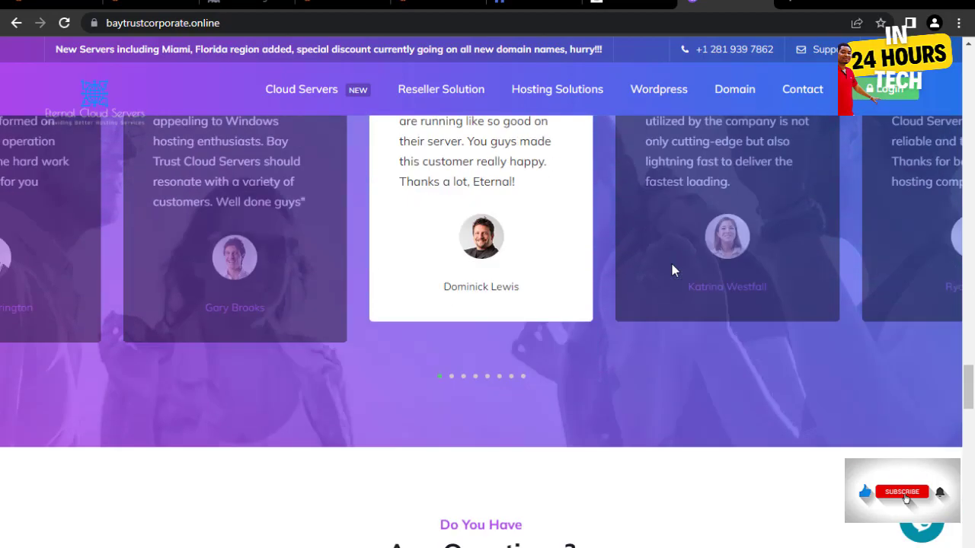
{"action": "scroll", "coordinate": [671, 257], "scroll_direction": "down", "scroll_amount": 5}
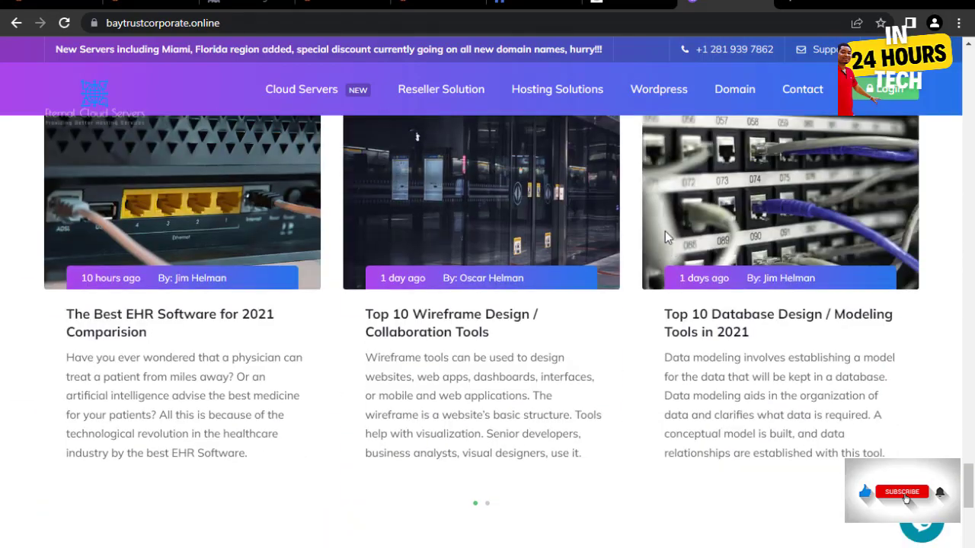
- Return to the top of the homepage and switch to the Pinky WebHosting billing dashboard
{"action": "scroll", "coordinate": [674, 235], "scroll_direction": "up", "scroll_amount": 8}
{"action": "scroll", "coordinate": [679, 234], "scroll_direction": "up", "scroll_amount": 15}
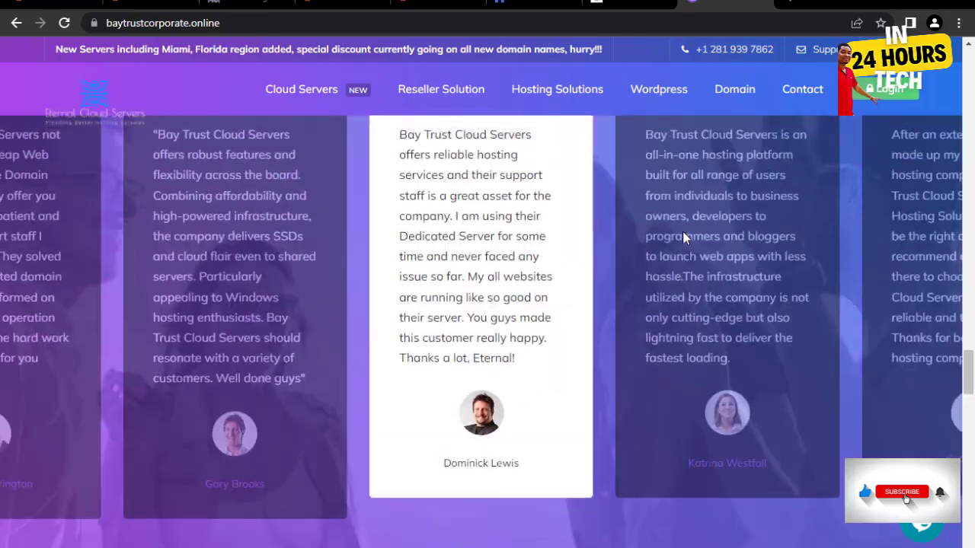
{"action": "scroll", "coordinate": [688, 232], "scroll_direction": "up", "scroll_amount": 15}
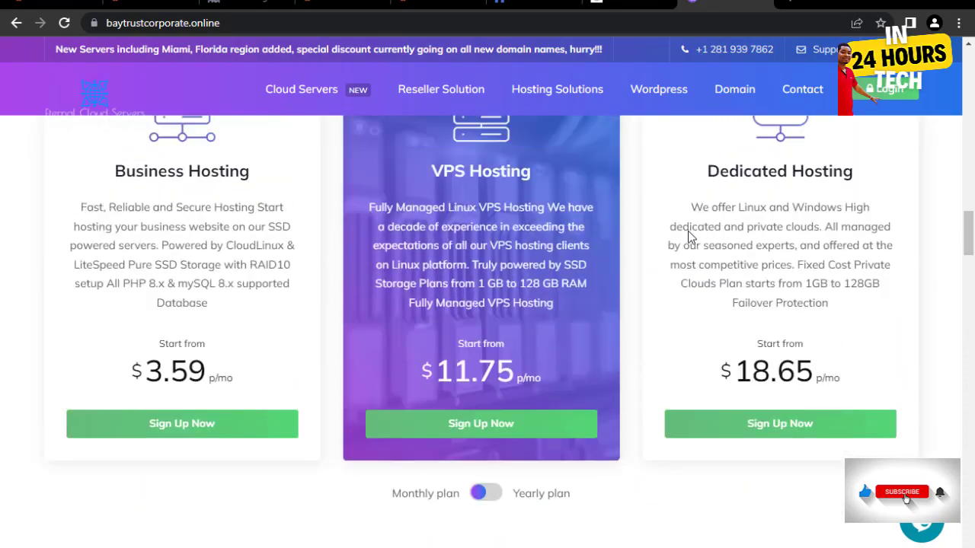
{"action": "scroll", "coordinate": [686, 209], "scroll_direction": "up", "scroll_amount": 6}
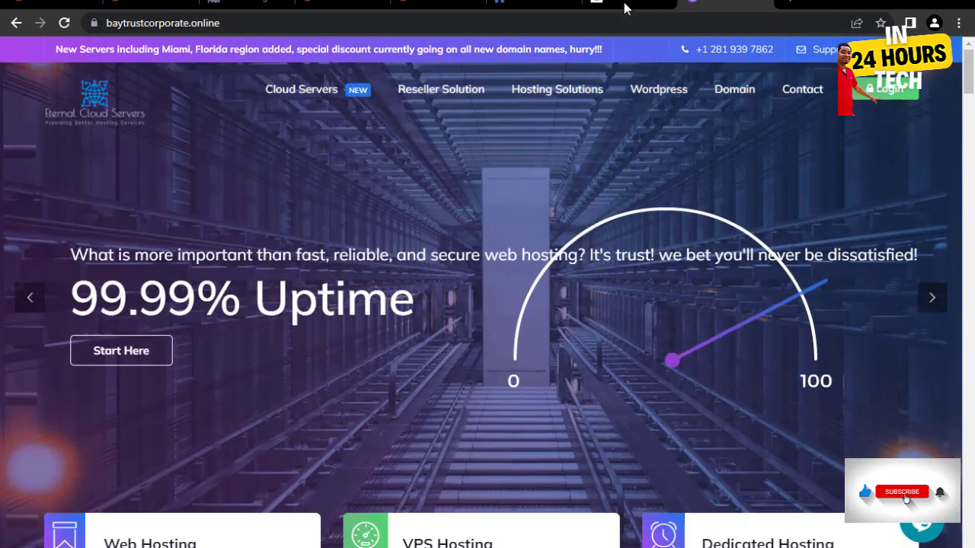
{"action": "left_click", "coordinate": [624, 2]}
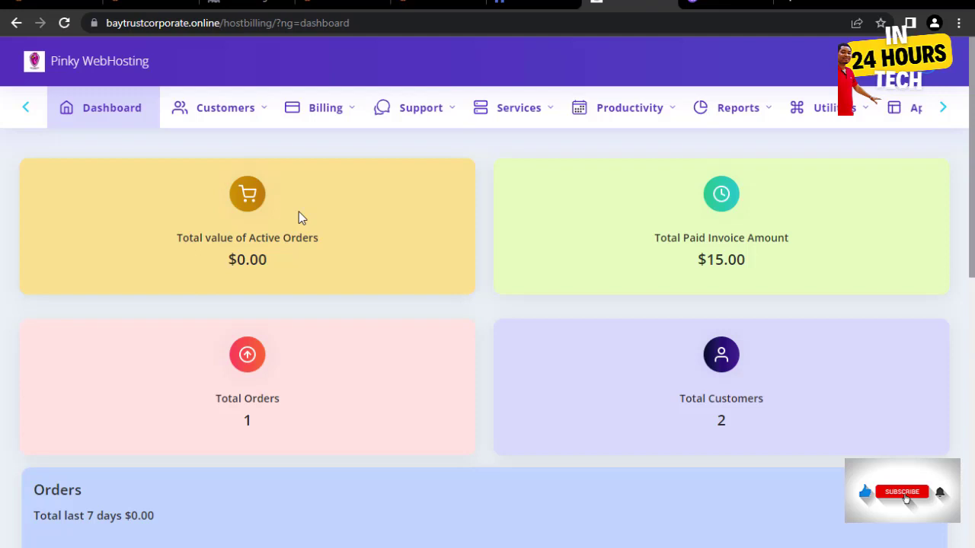
- Look through the Customers, Billing, Support and Services menu options
{"action": "left_click", "coordinate": [239, 109]}
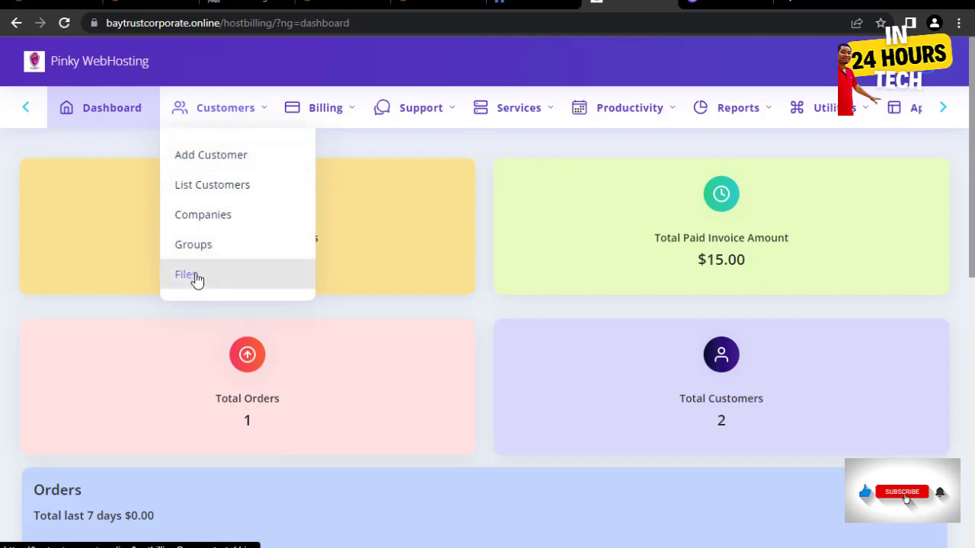
{"action": "left_click", "coordinate": [312, 112]}
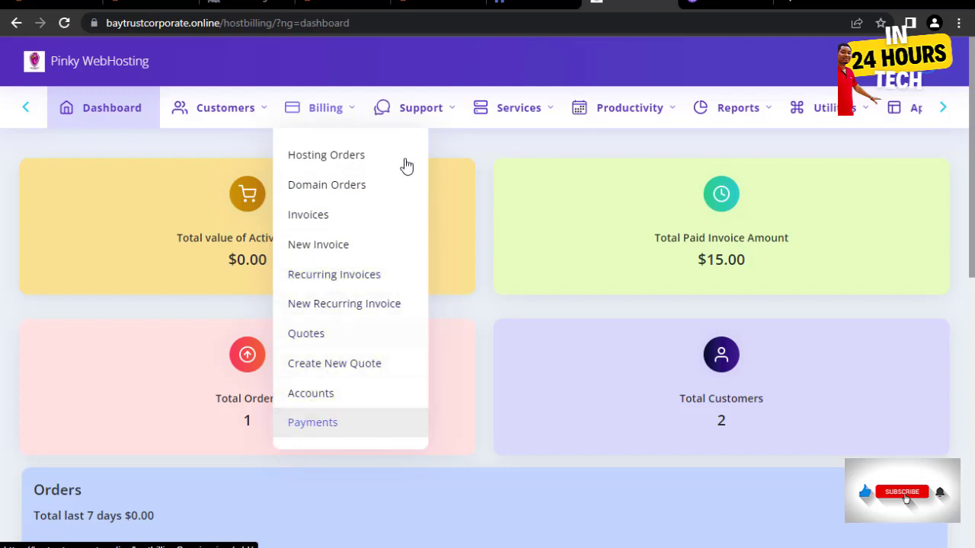
{"action": "mouse_move", "coordinate": [421, 119]}
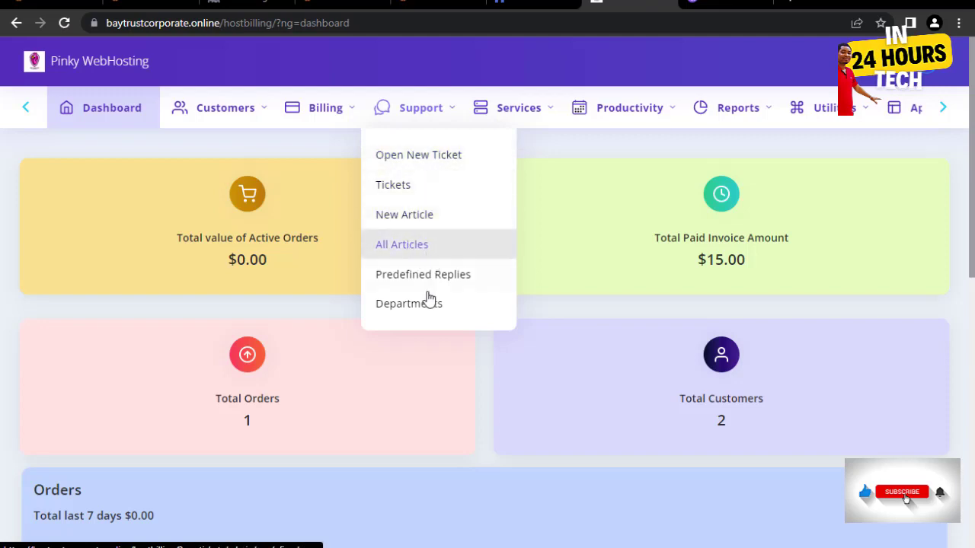
{"action": "mouse_move", "coordinate": [482, 130]}
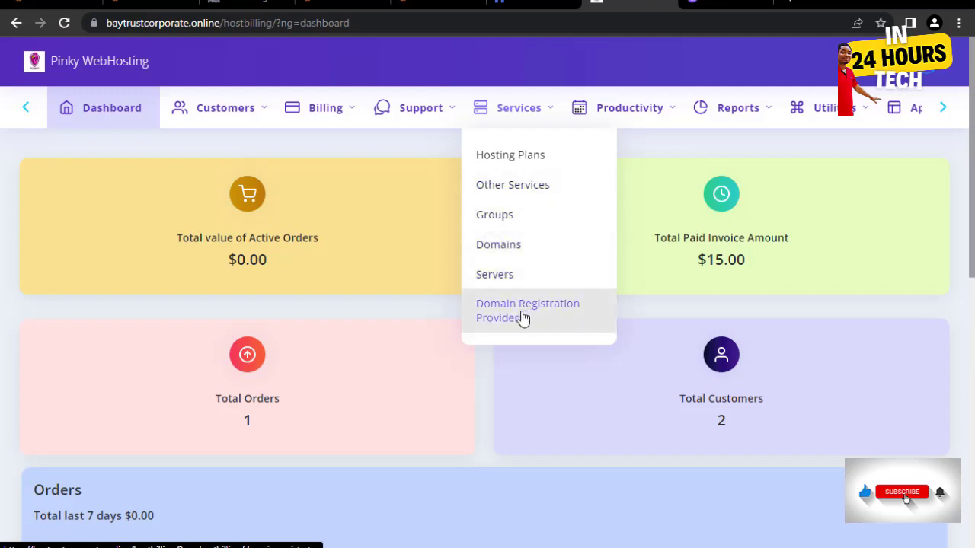
- View the Productivity, Reports and Utilities menus, then reveal Appearance, Plugins and Settings
{"action": "mouse_move", "coordinate": [615, 105]}
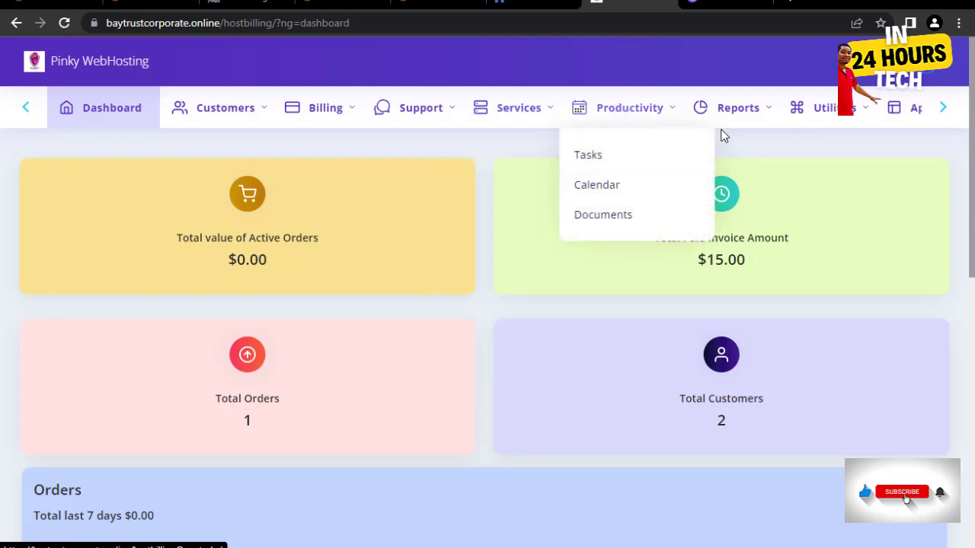
{"action": "mouse_move", "coordinate": [748, 112]}
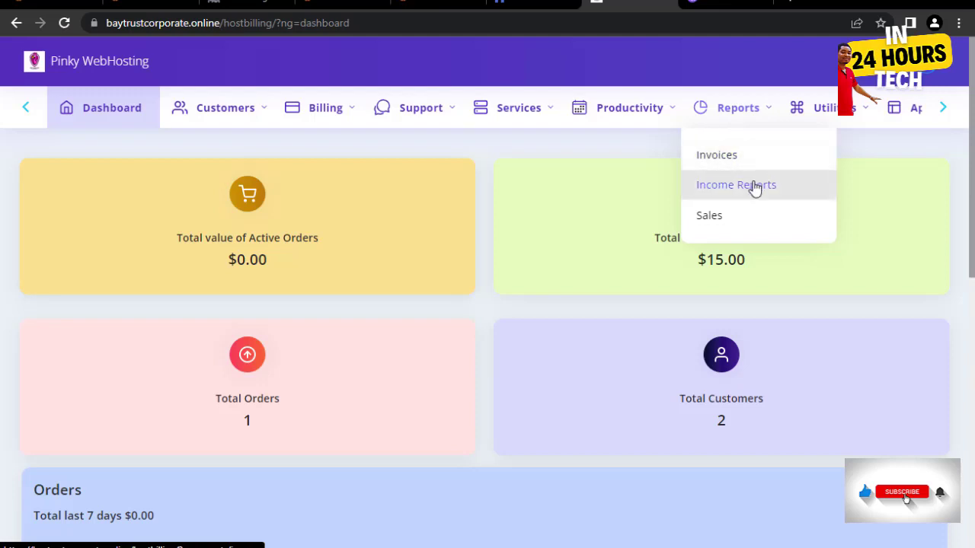
{"action": "mouse_move", "coordinate": [813, 139]}
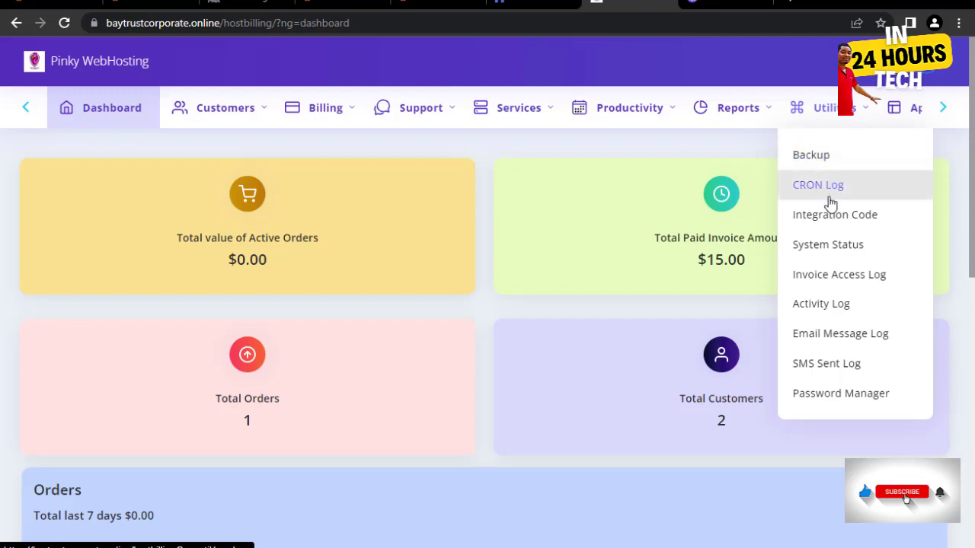
{"action": "left_click", "coordinate": [942, 109]}
{"action": "mouse_move", "coordinate": [716, 107]}
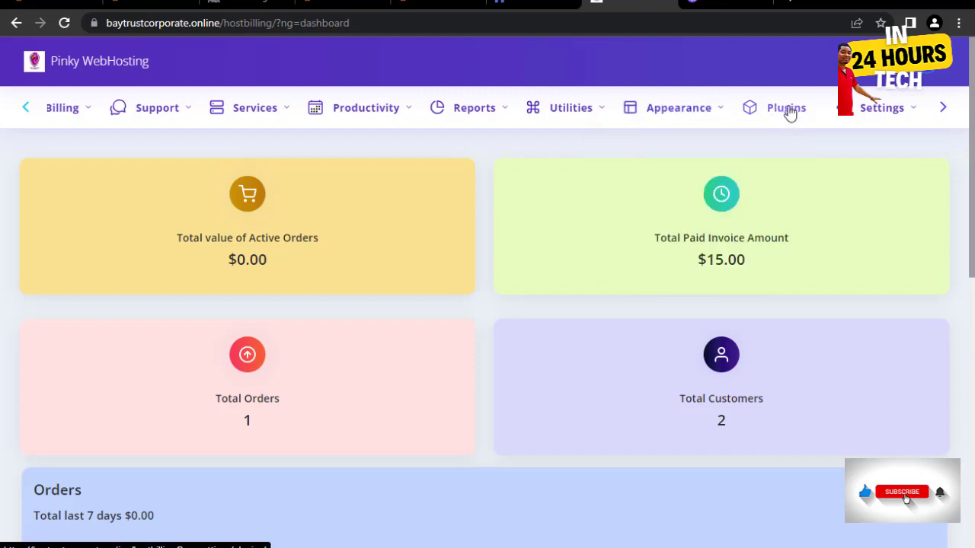
- Open the Plugins page showing the active Plesk integration
{"action": "left_click", "coordinate": [789, 111]}
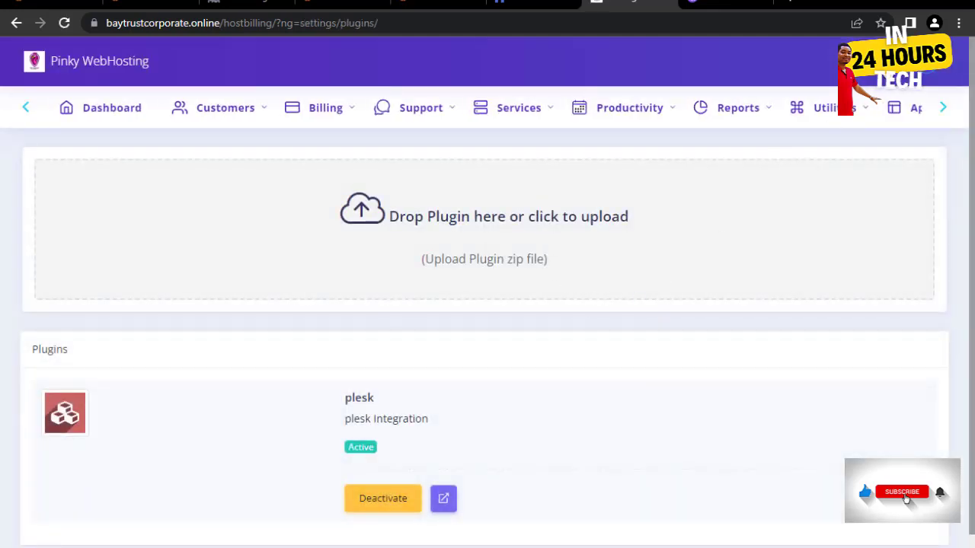
{"action": "mouse_move", "coordinate": [838, 119]}
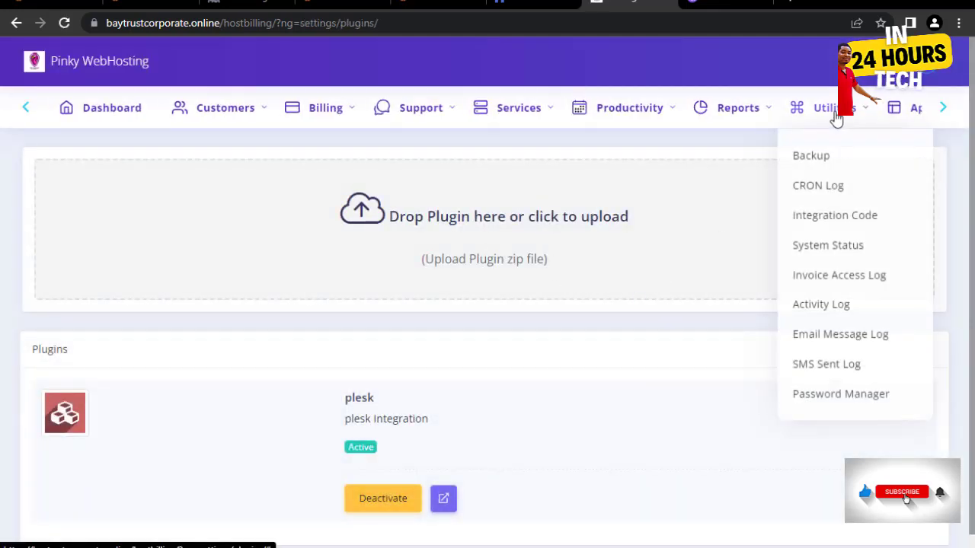
{"action": "left_click", "coordinate": [943, 107]}
{"action": "mouse_move", "coordinate": [875, 118]}
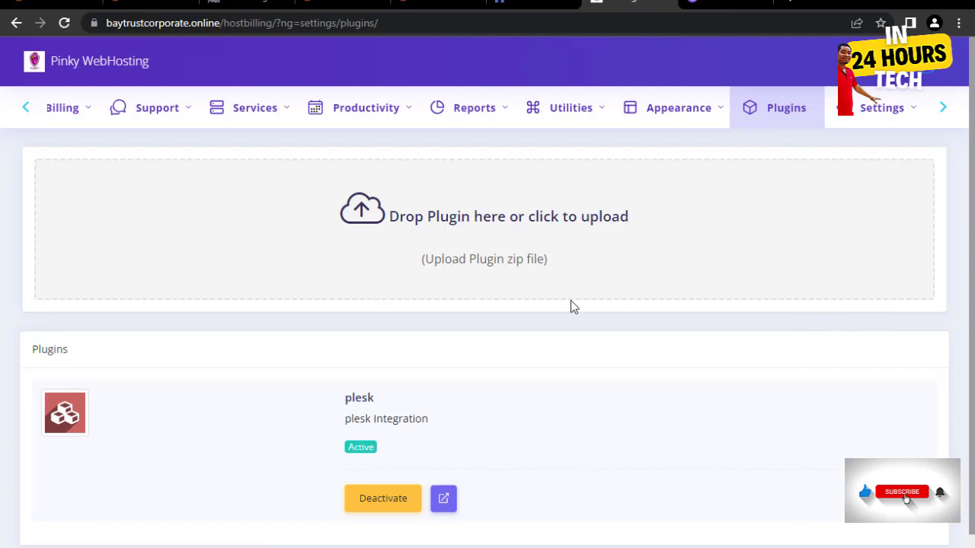
- Bring Dashboard and Customers back into the nav bar, then open the VS Code setup notes
{"action": "left_click", "coordinate": [26, 109]}
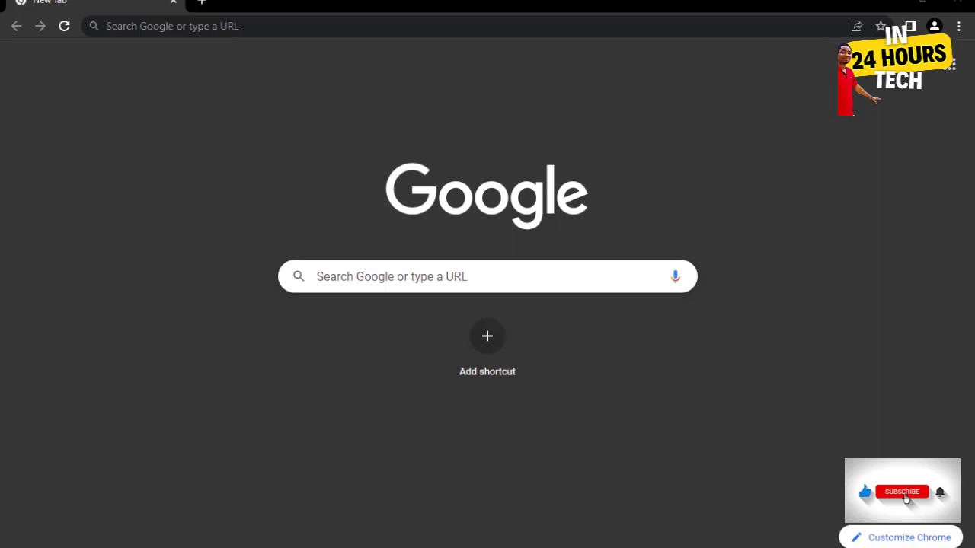
{"action": "mouse_move", "coordinate": [974, 171]}
{"action": "left_click", "coordinate": [893, 180]}
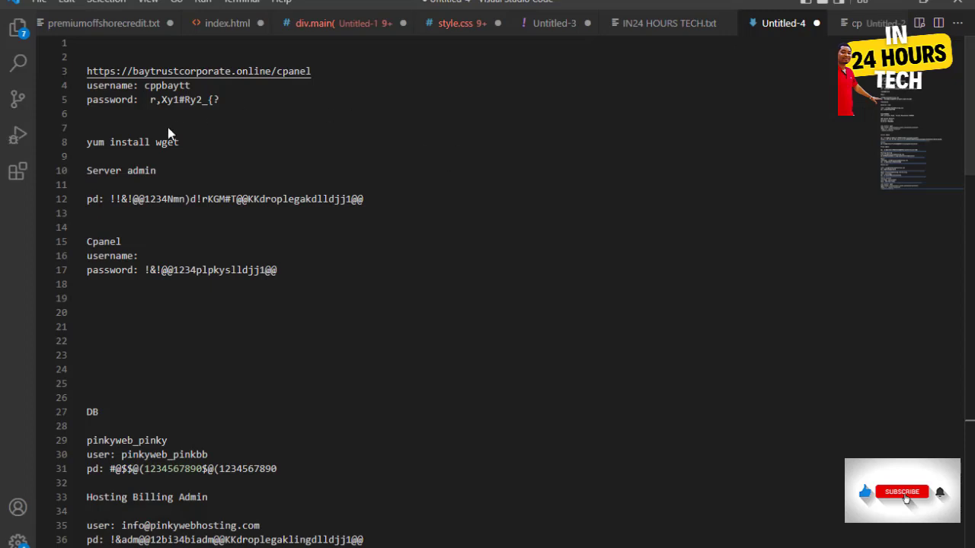
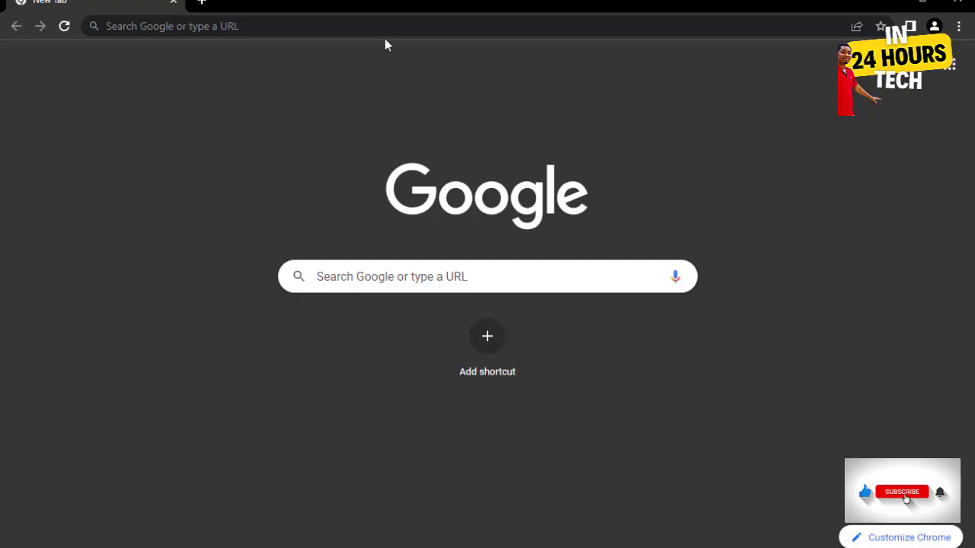
{"action": "left_click", "coordinate": [366, 26]}
{"action": "type", "text": "https://baytrustcorporate.online/cpanel"}
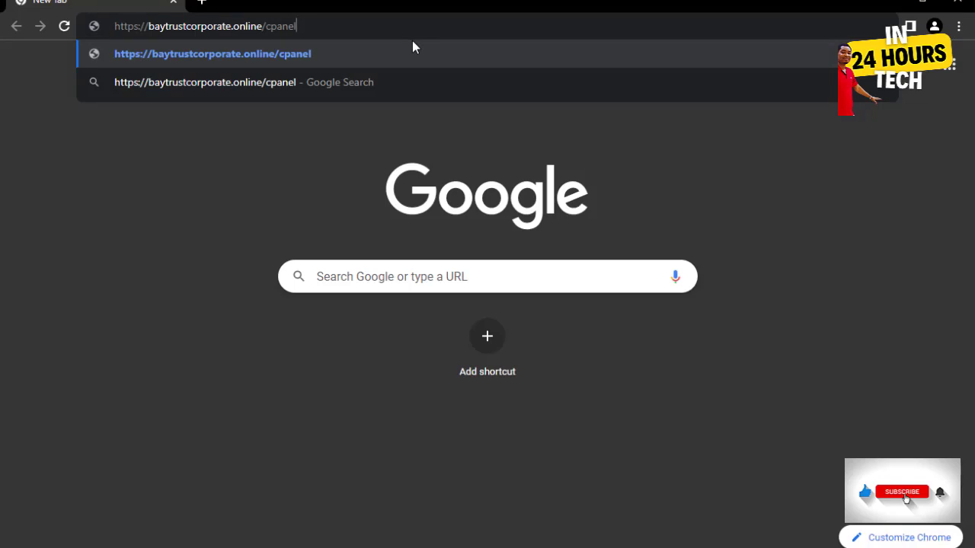
{"action": "key", "text": "Return"}
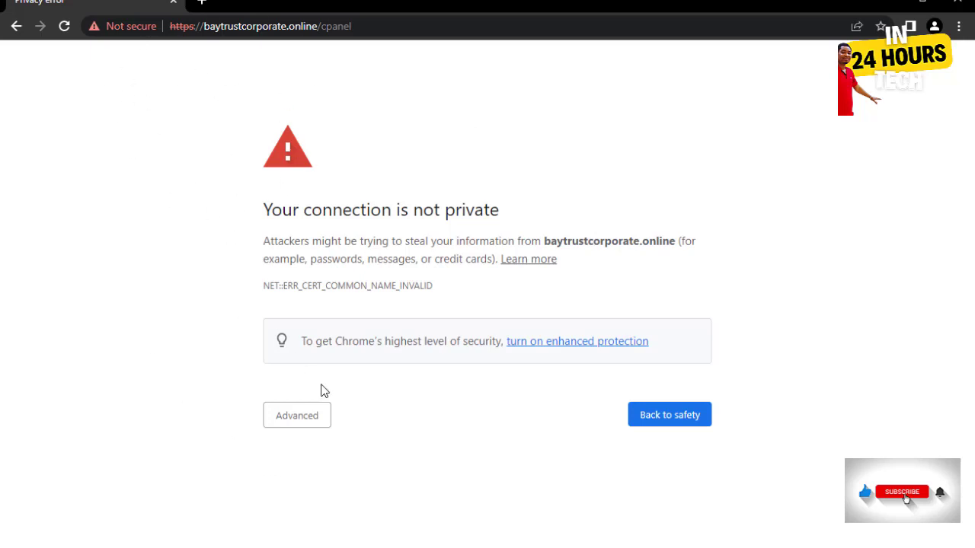
{"action": "left_click", "coordinate": [301, 423]}
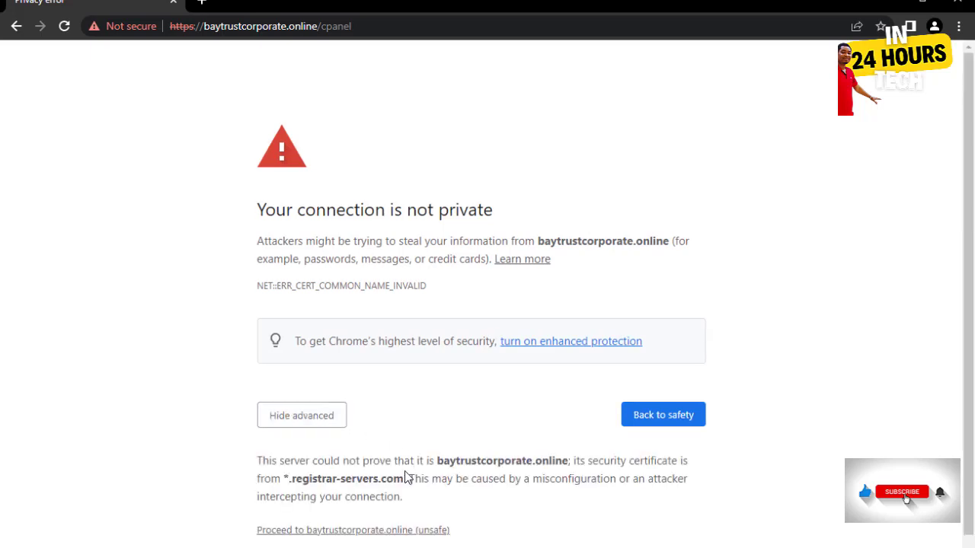
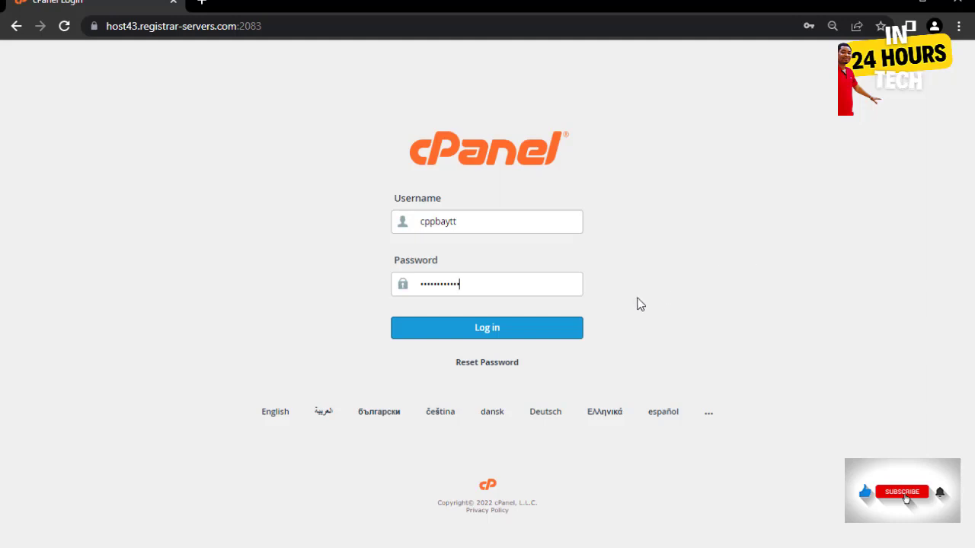
- Log in to the cPanel hosting account and let Chrome save the login
{"action": "left_click", "coordinate": [518, 330]}
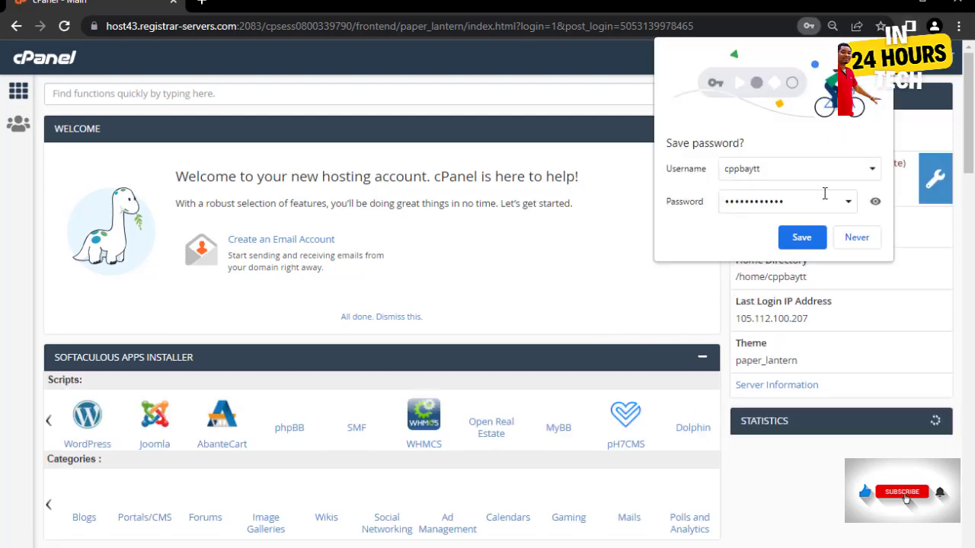
{"action": "left_click", "coordinate": [801, 237]}
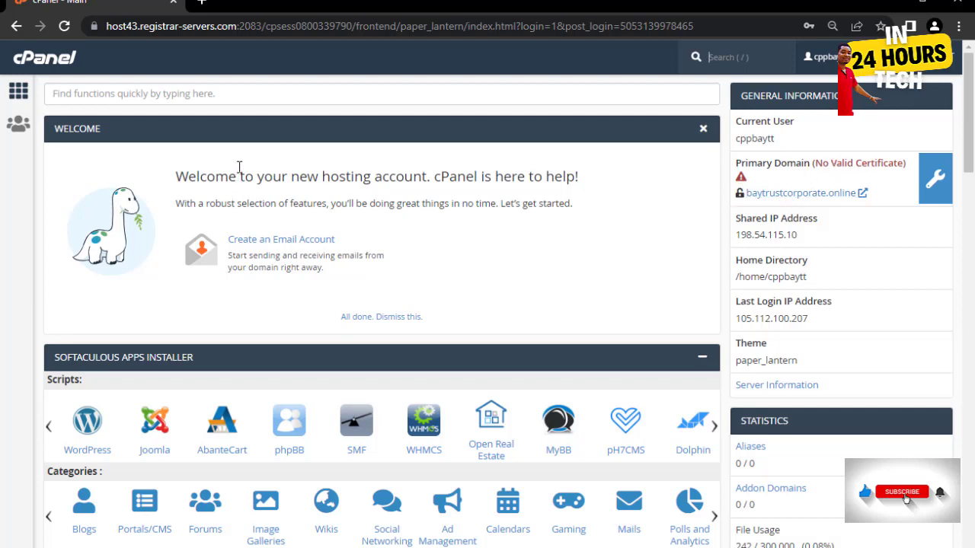
- Open zerossl.com in a new tab beside cPanel
{"action": "left_click", "coordinate": [202, 3]}
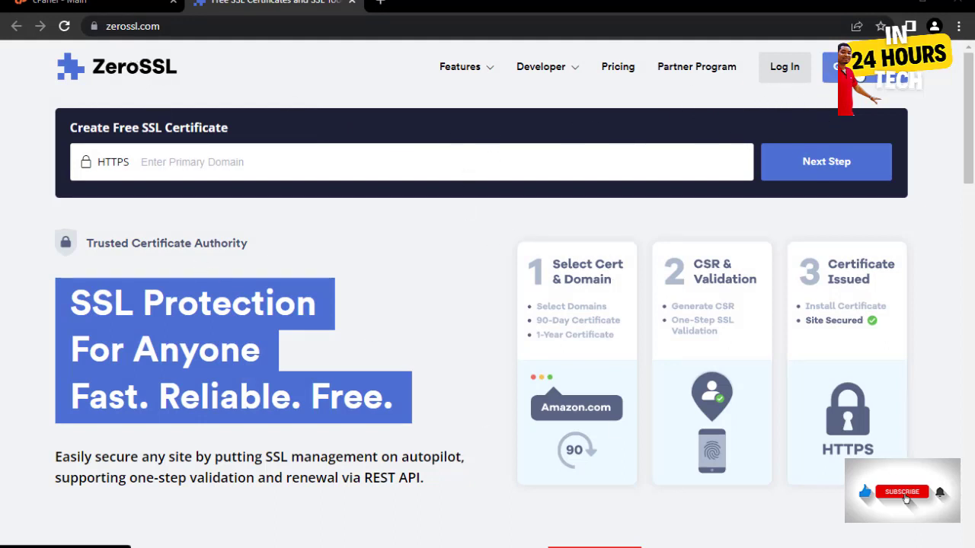
- Start the Get Free SSL sign-up and fill in the account email from autofill, then edit it
{"action": "left_click", "coordinate": [860, 76]}
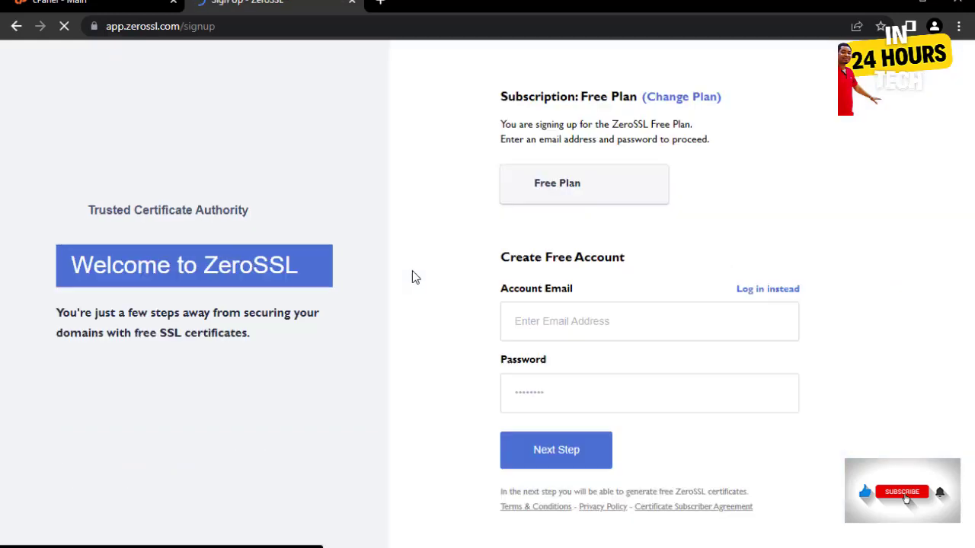
{"action": "left_click", "coordinate": [542, 322]}
{"action": "left_click", "coordinate": [550, 322]}
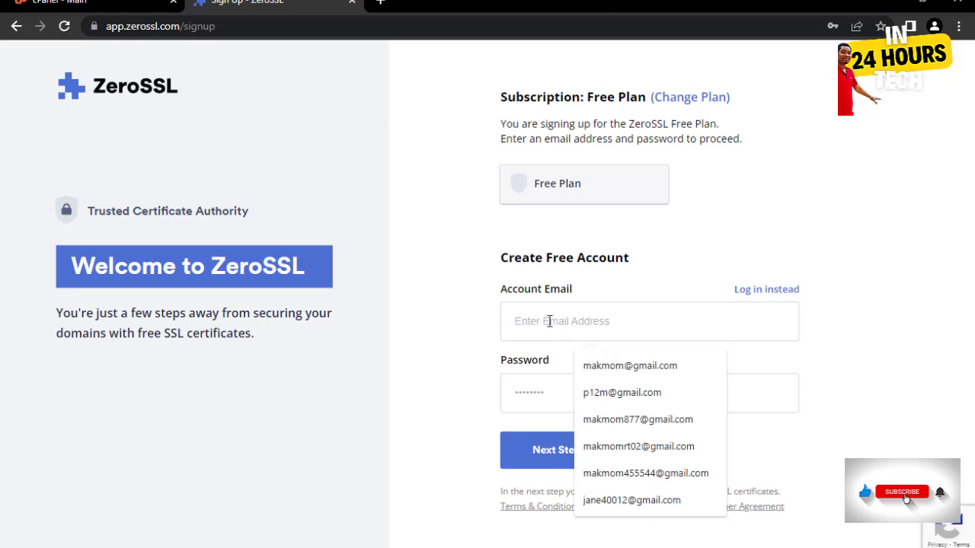
{"action": "left_click", "coordinate": [619, 390]}
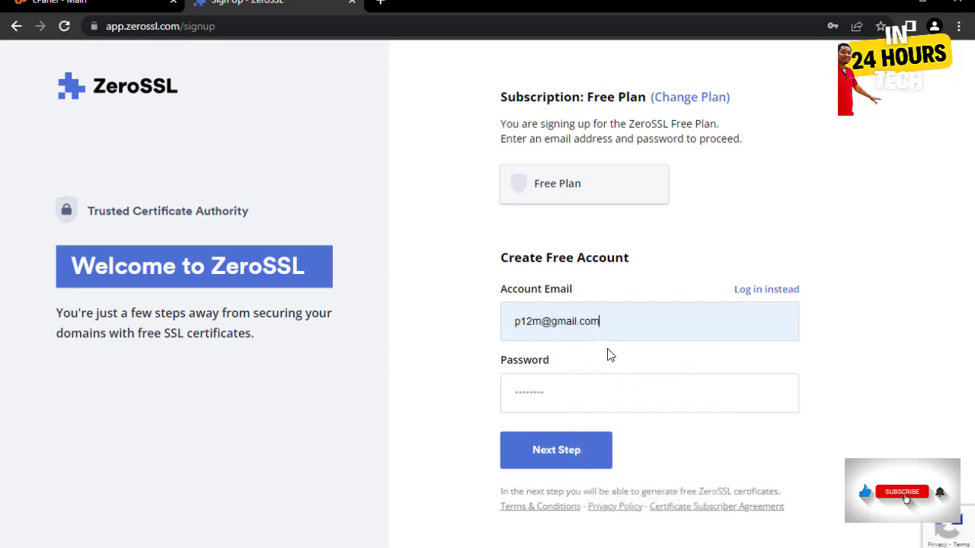
{"action": "left_click", "coordinate": [542, 323]}
{"action": "type", "text": "3000"}
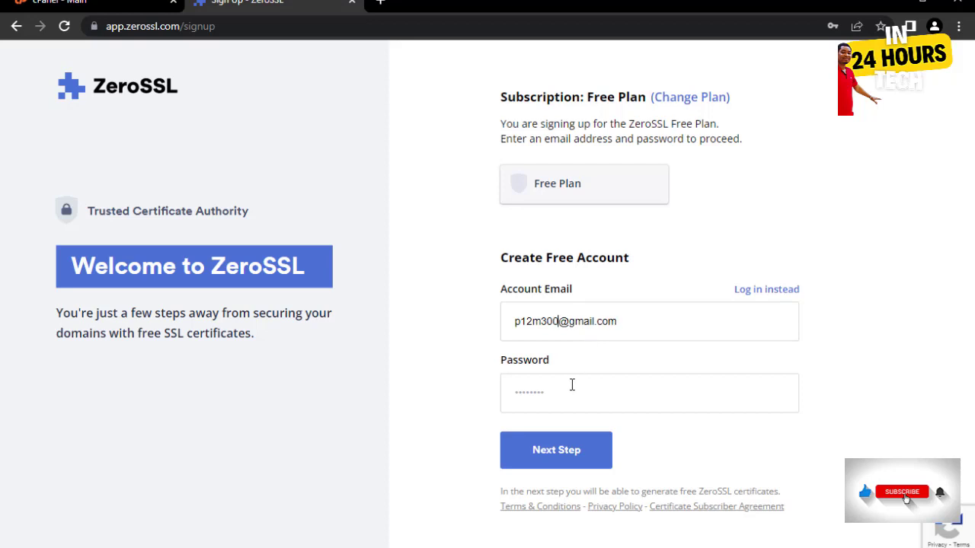
- Enter a password meeting all four strength requirements and submit the sign-up
{"action": "left_click", "coordinate": [563, 387]}
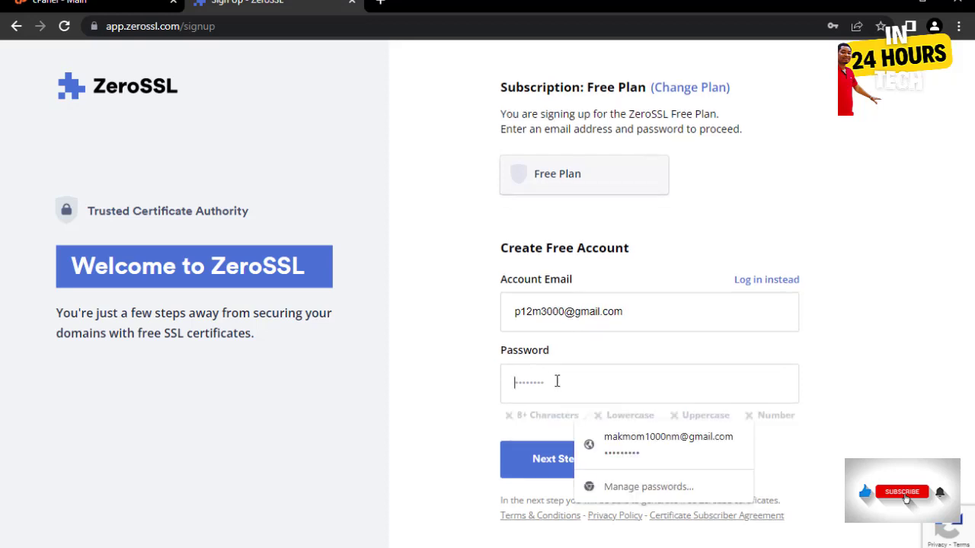
{"action": "type", "text": "••••••"}
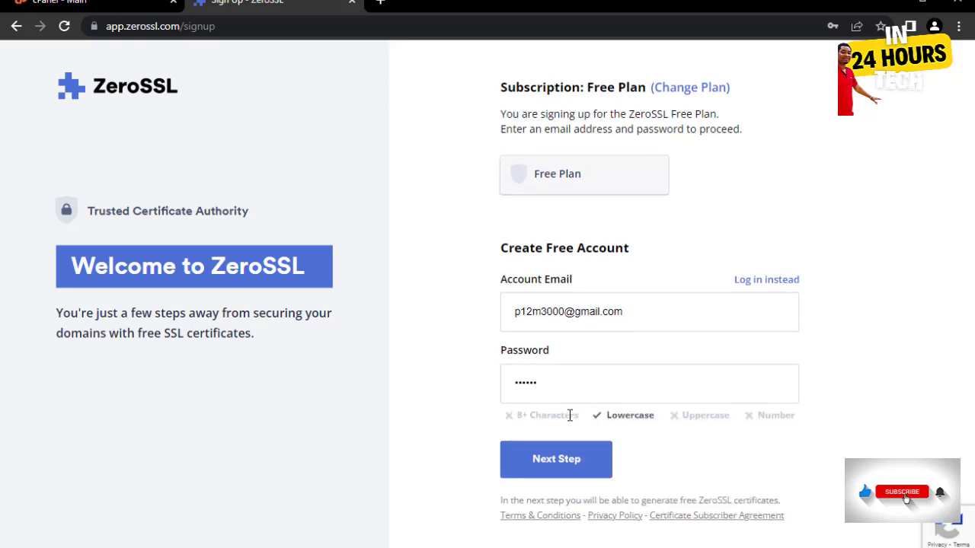
{"action": "type", "text": "•••"}
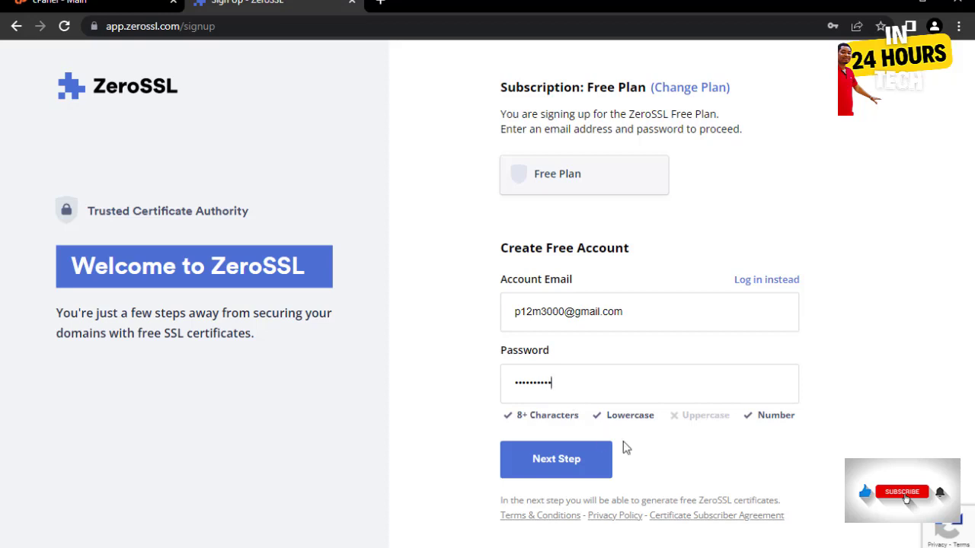
{"action": "type", "text": "••"}
{"action": "left_click", "coordinate": [567, 468]}
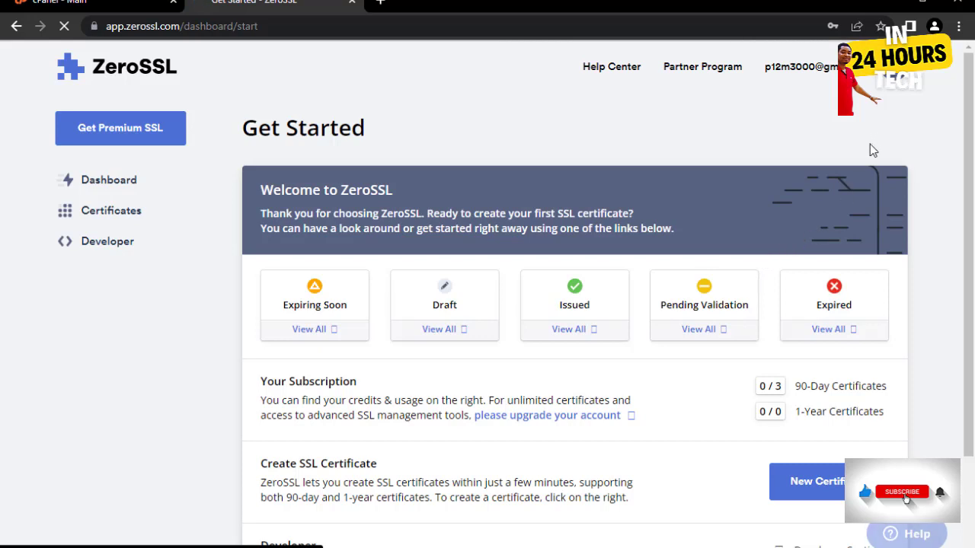
- Save the ZeroSSL login in Chrome and open the New Certificate form at the Domains step
{"action": "scroll", "coordinate": [869, 143], "scroll_direction": "down", "scroll_amount": 2}
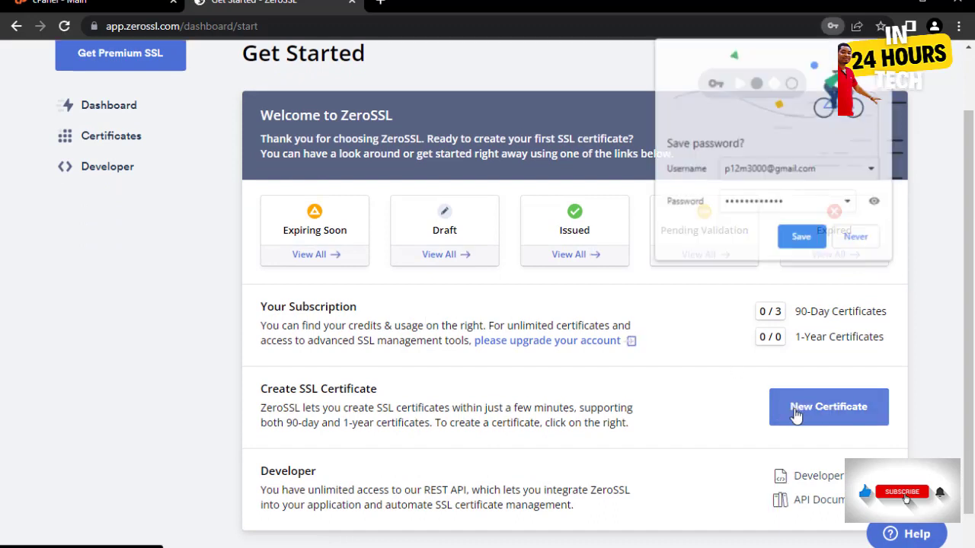
{"action": "left_click", "coordinate": [799, 237]}
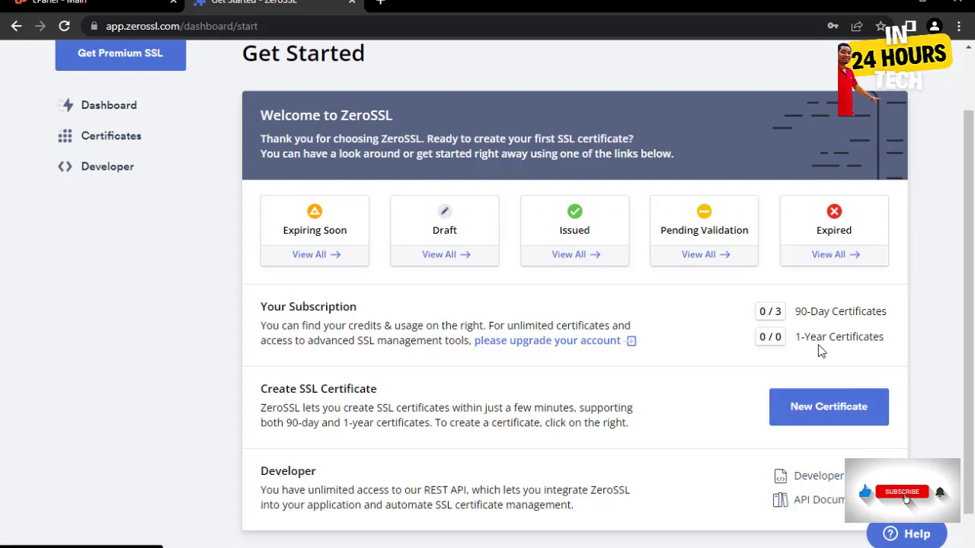
{"action": "left_click", "coordinate": [821, 413]}
{"action": "scroll", "coordinate": [861, 397], "scroll_direction": "down", "scroll_amount": 1}
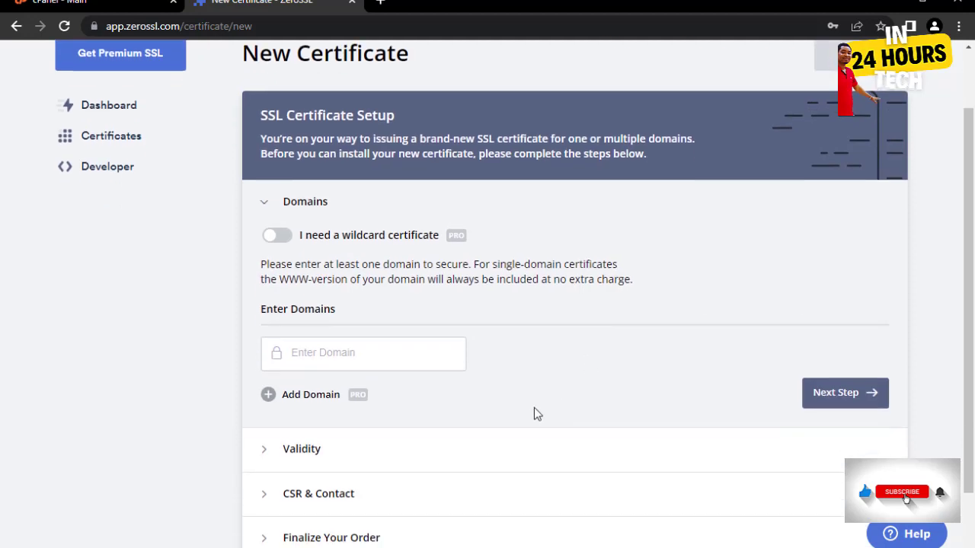
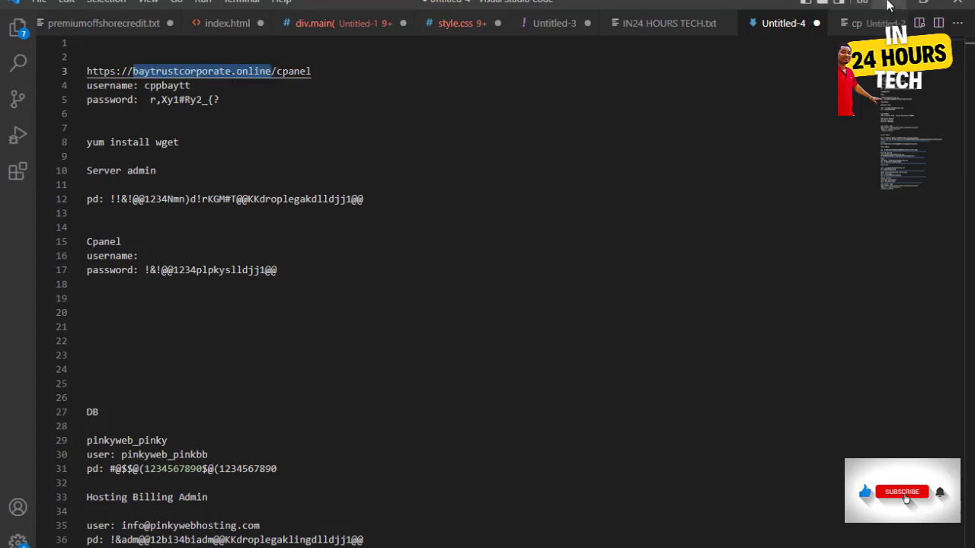
- Enter baytrustcorporate.online as the certificate domain and continue past the Domains step
{"action": "left_click", "coordinate": [888, 5]}
{"action": "left_click", "coordinate": [366, 354]}
{"action": "type", "text": "baytrustcorporate.online"}
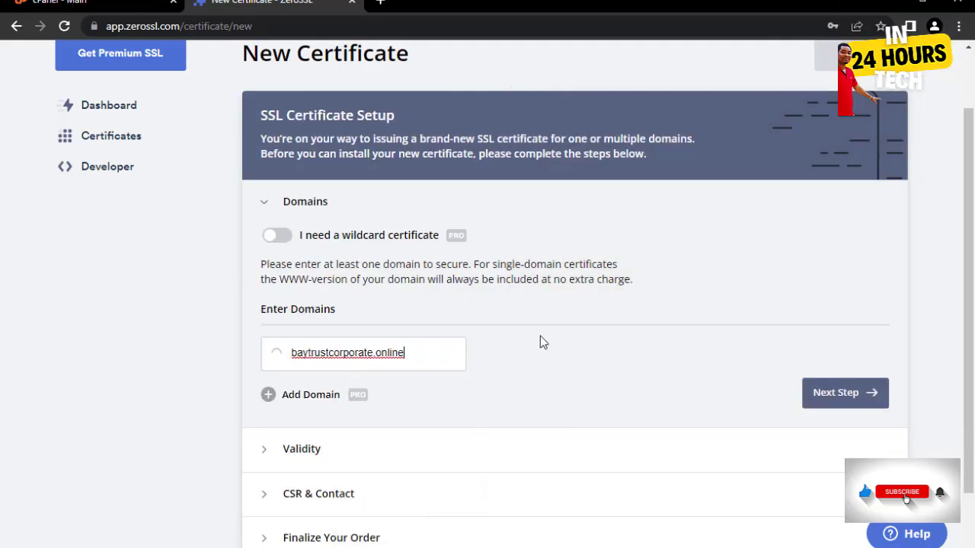
{"action": "scroll", "coordinate": [540, 335], "scroll_direction": "down", "scroll_amount": 1}
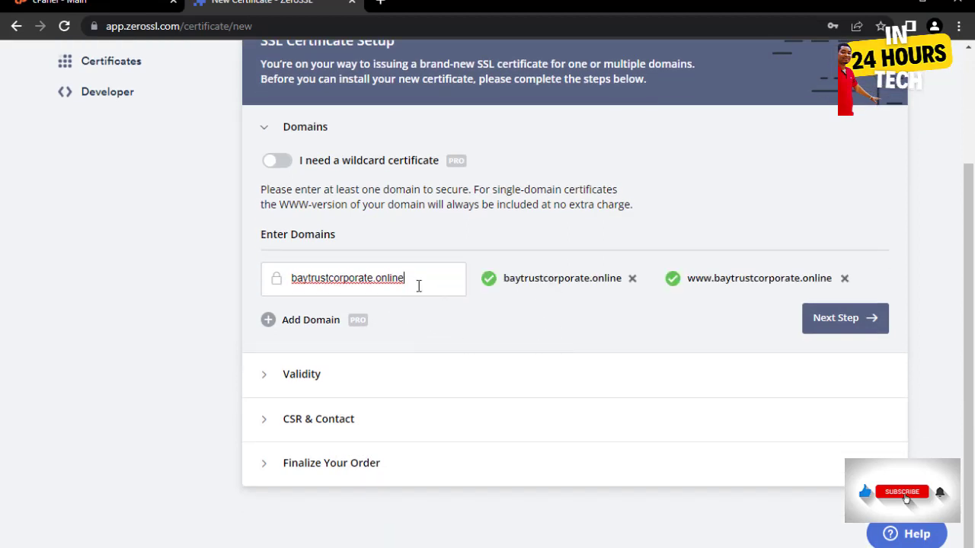
{"action": "left_click", "coordinate": [840, 323]}
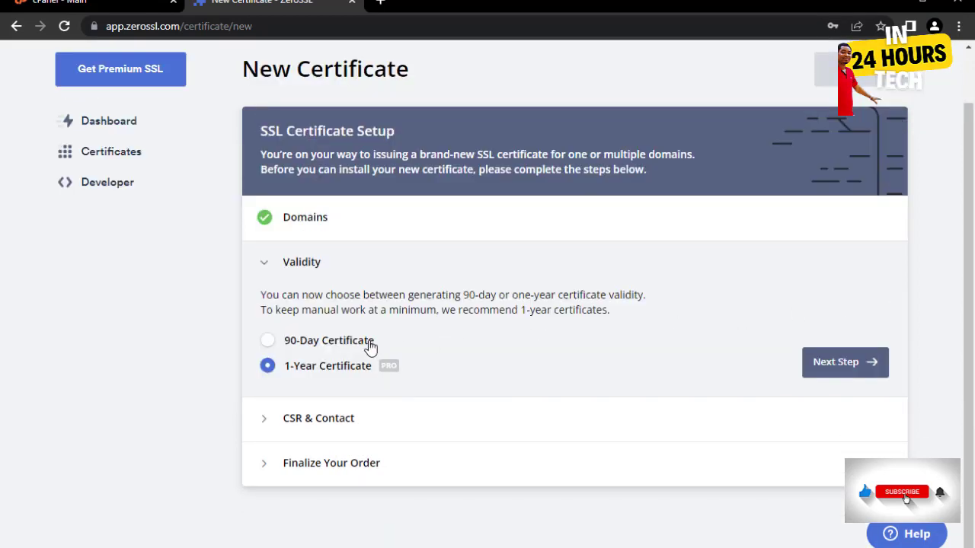
- Choose a 90-Day certificate, keep Auto-Generate CSR, and submit on the Free plan
{"action": "left_click", "coordinate": [268, 344]}
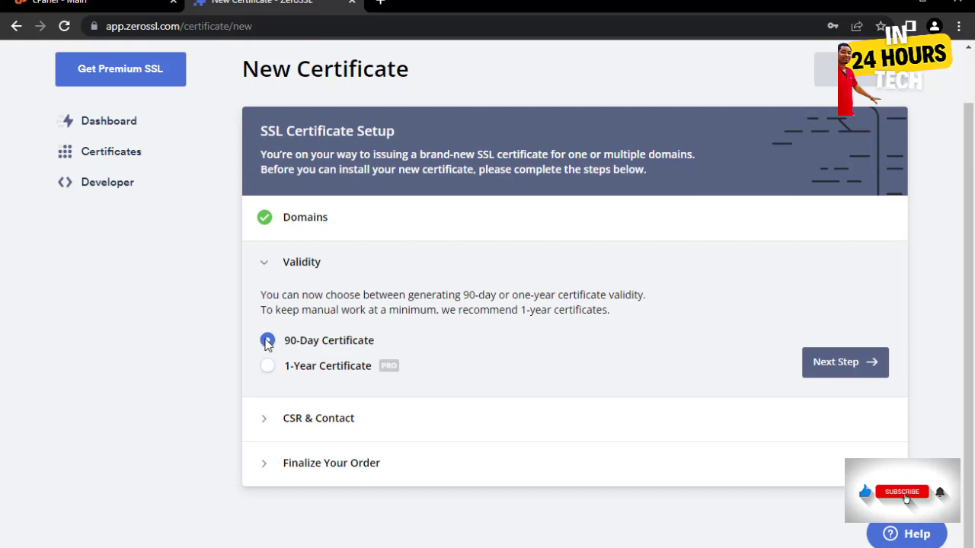
{"action": "left_click", "coordinate": [851, 369]}
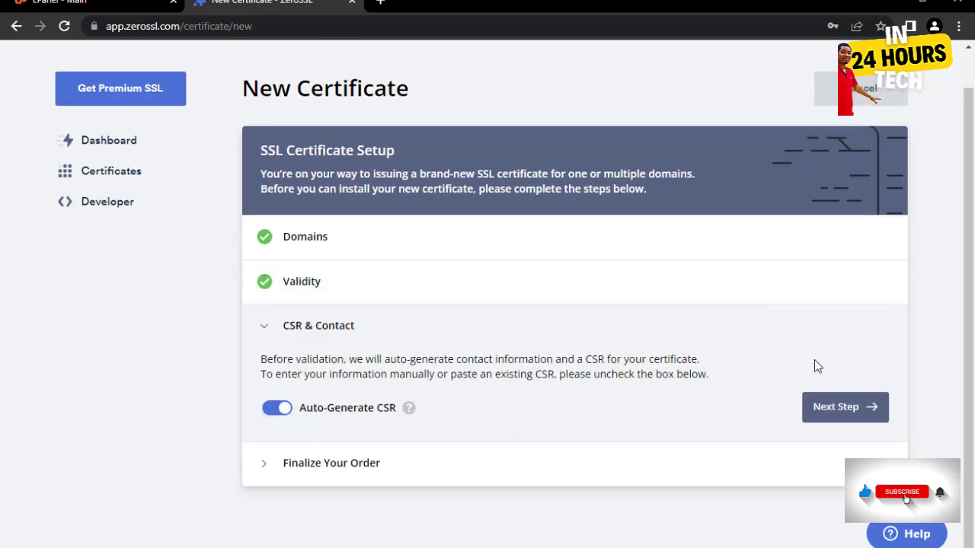
{"action": "scroll", "coordinate": [762, 388], "scroll_direction": "up", "scroll_amount": 1}
{"action": "left_click", "coordinate": [829, 447]}
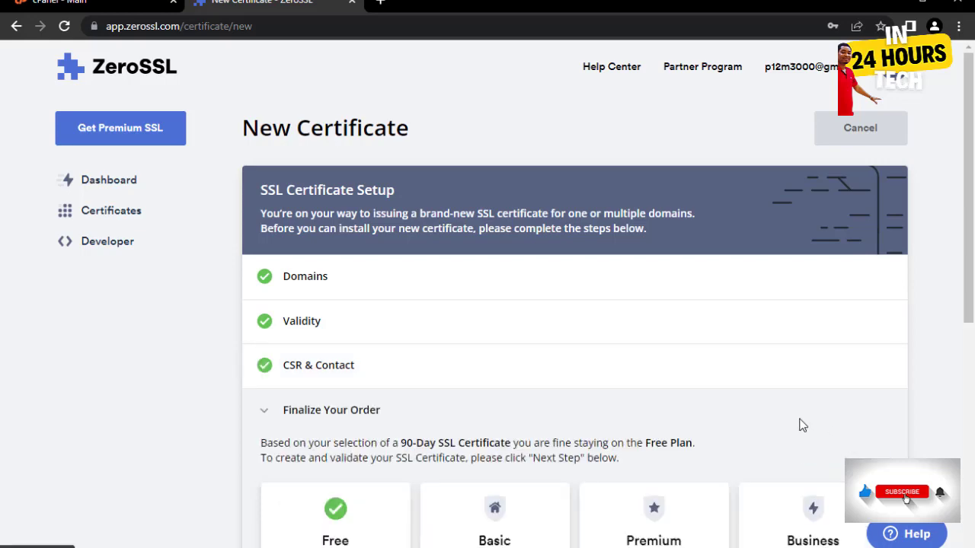
{"action": "scroll", "coordinate": [670, 320], "scroll_direction": "down", "scroll_amount": 5}
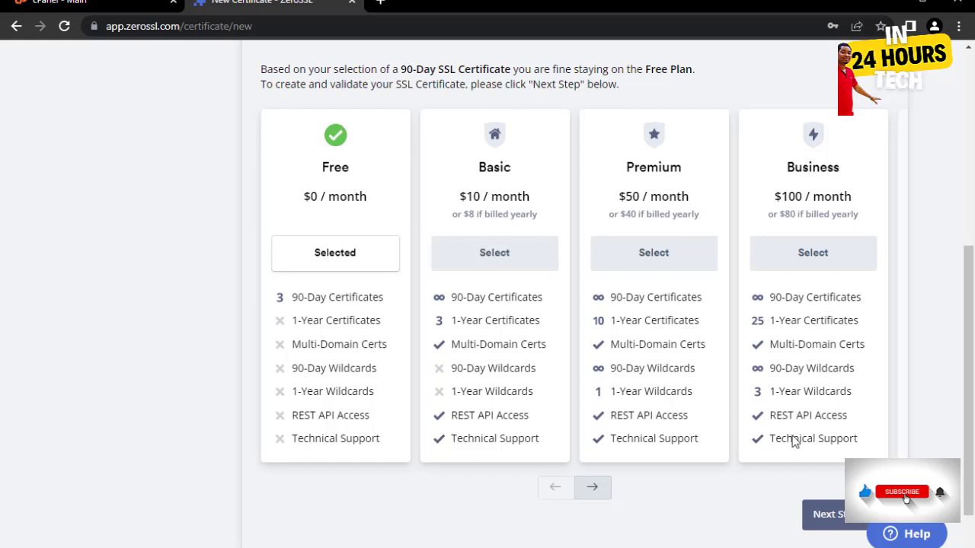
{"action": "scroll", "coordinate": [794, 439], "scroll_direction": "down", "scroll_amount": 1}
{"action": "left_click", "coordinate": [843, 449]}
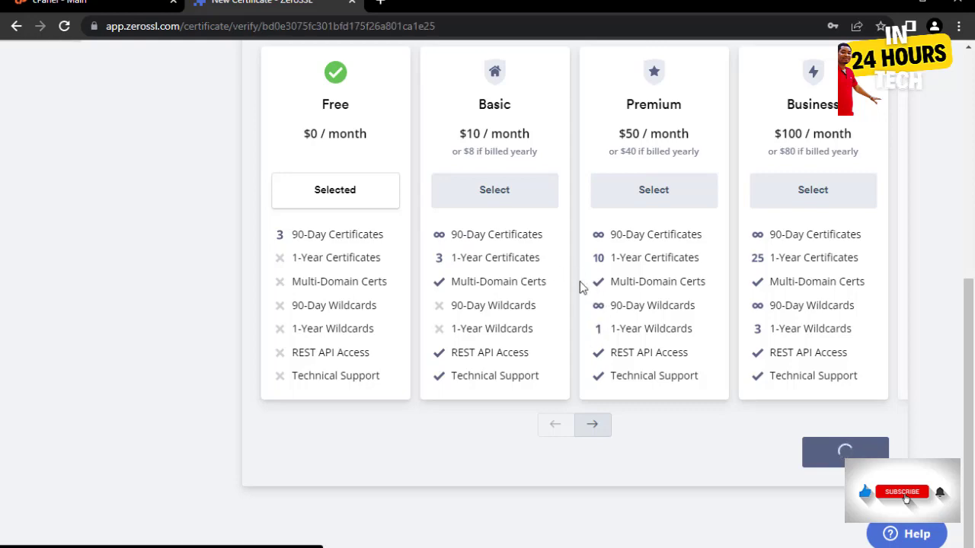
- Select HTTP File Upload verification and scroll through its upload instructions
{"action": "scroll", "coordinate": [758, 313], "scroll_direction": "down", "scroll_amount": 3}
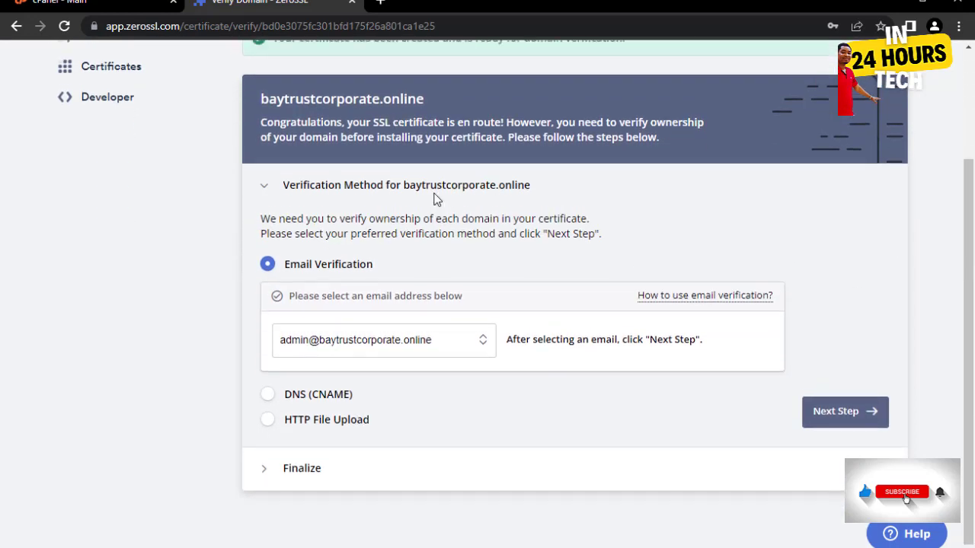
{"action": "scroll", "coordinate": [434, 198], "scroll_direction": "up", "scroll_amount": 3}
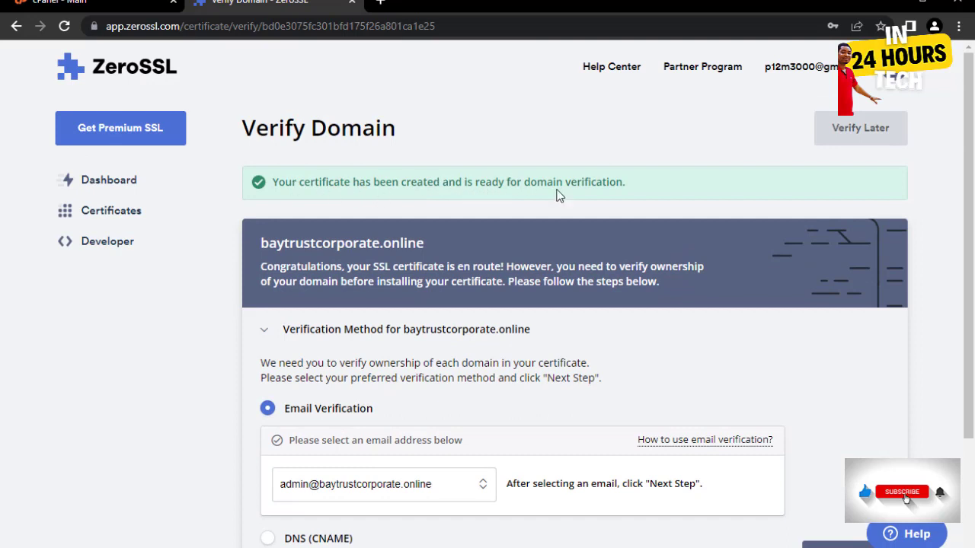
{"action": "scroll", "coordinate": [793, 234], "scroll_direction": "down", "scroll_amount": 2}
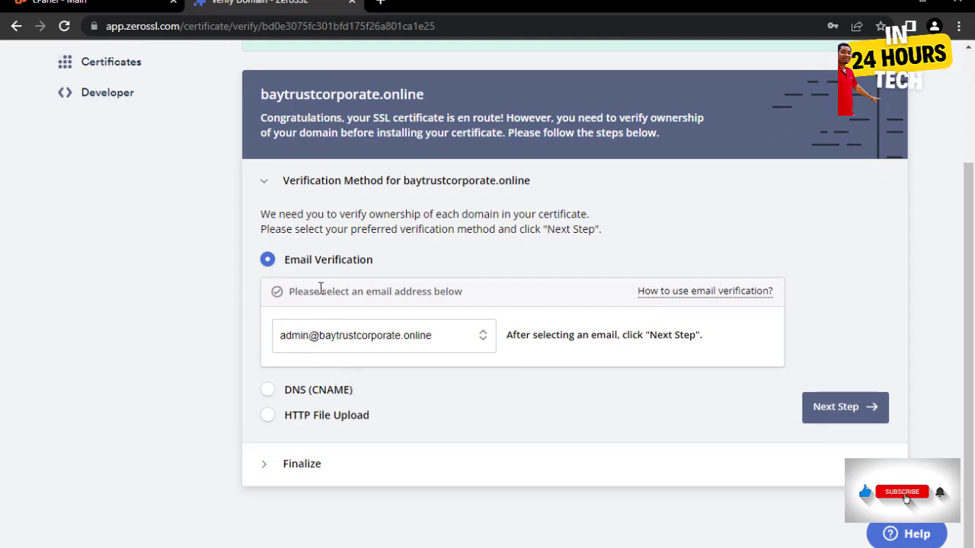
{"action": "left_click", "coordinate": [268, 415]}
{"action": "scroll", "coordinate": [745, 388], "scroll_direction": "down", "scroll_amount": 2}
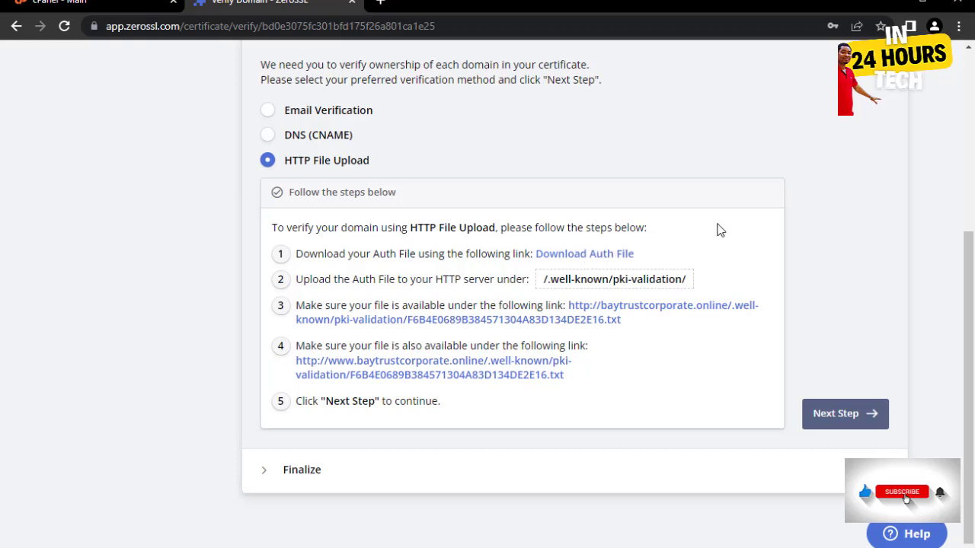
- Download the ZeroSSL auth file, then open File Manager from cPanel's Files section
{"action": "left_click", "coordinate": [589, 262]}
{"action": "key", "text": "ctrl+shift+Tab"}
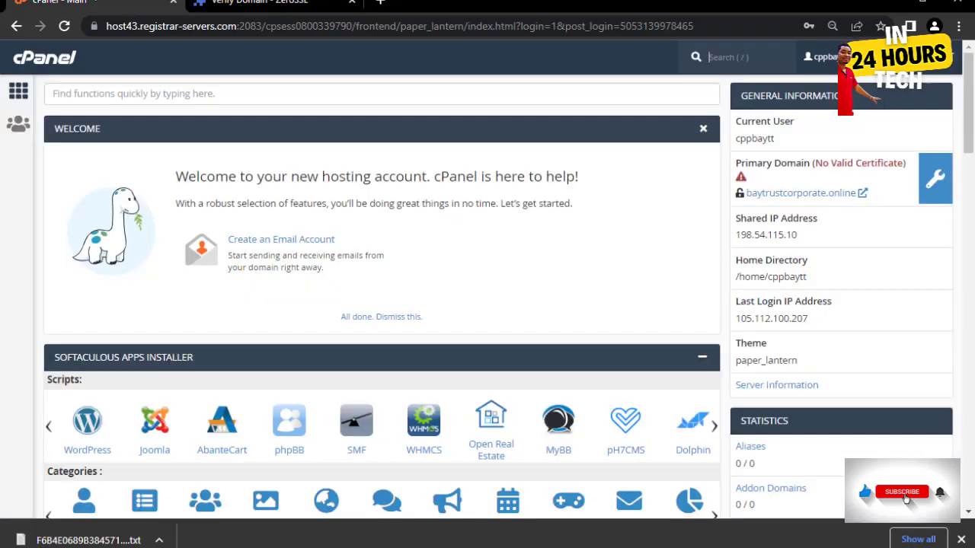
{"action": "scroll", "coordinate": [228, 259], "scroll_direction": "down", "scroll_amount": 3}
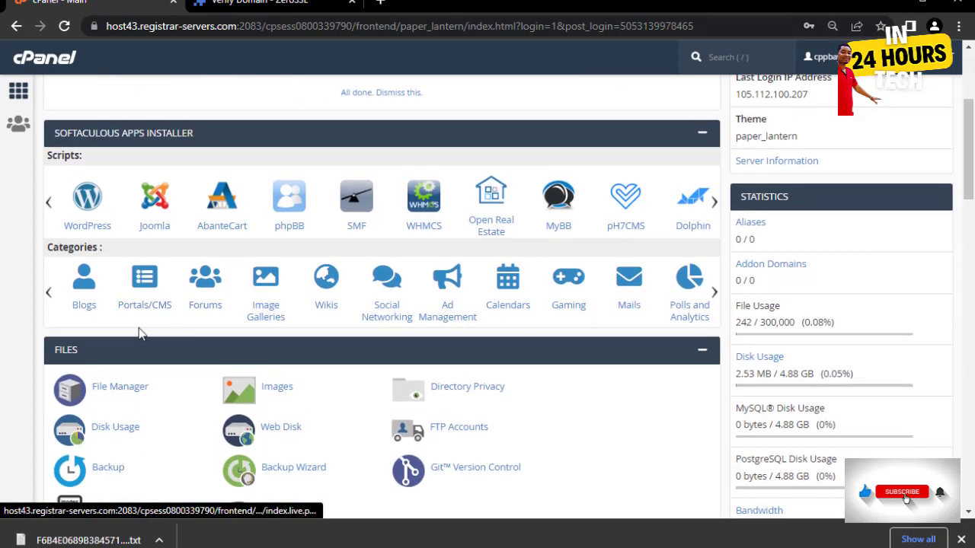
{"action": "left_click", "coordinate": [119, 386]}
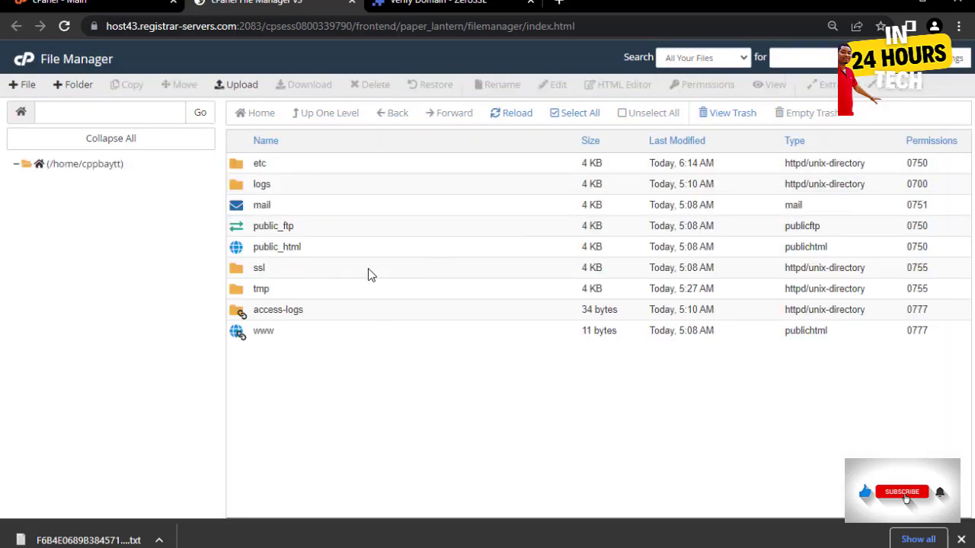
- Open public_html, then open and cancel the File Manager preferences twice without saving
{"action": "double_click", "coordinate": [331, 247]}
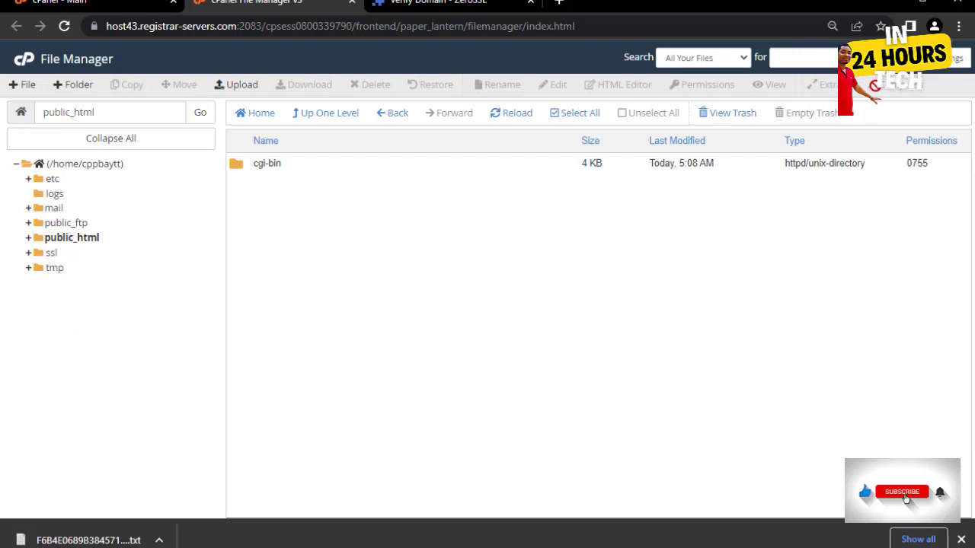
{"action": "left_click", "coordinate": [955, 58]}
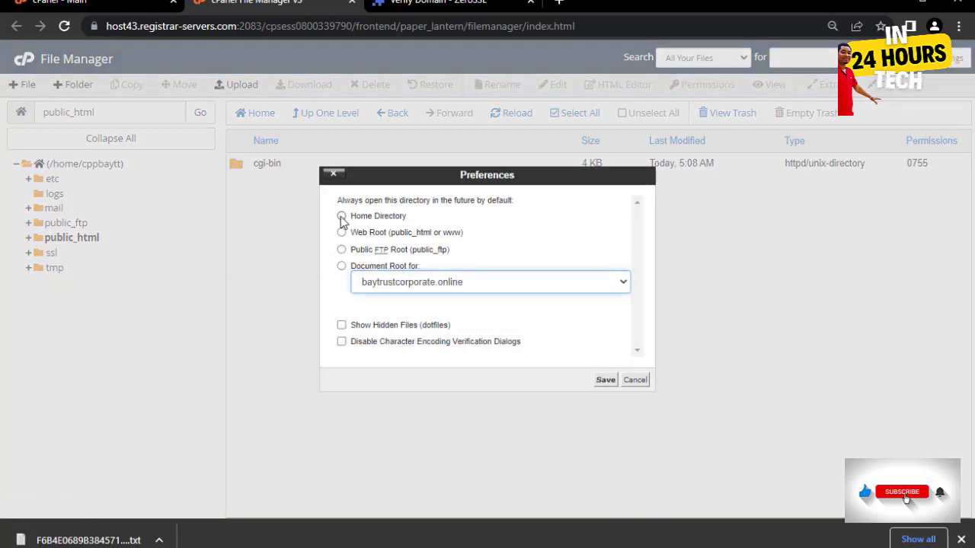
{"action": "left_click", "coordinate": [341, 217]}
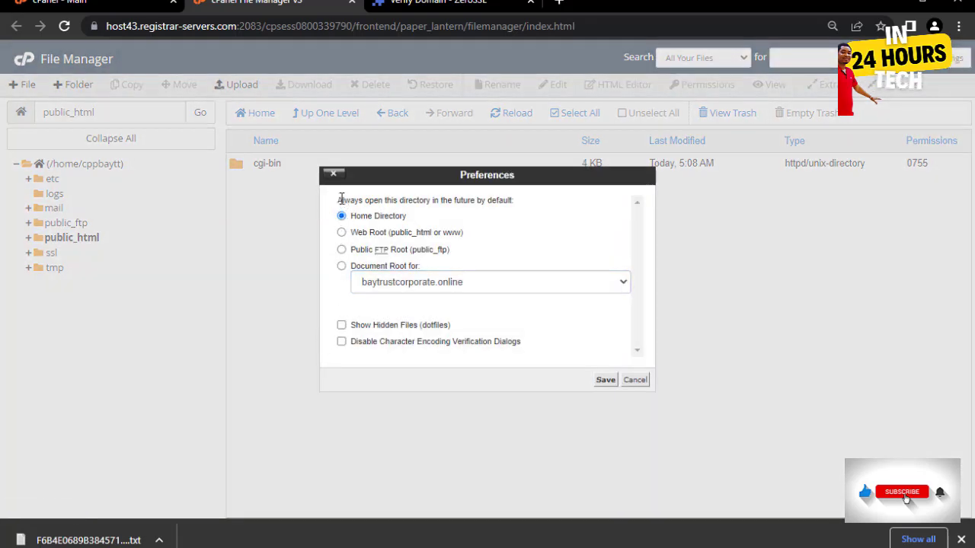
{"action": "left_click", "coordinate": [342, 325]}
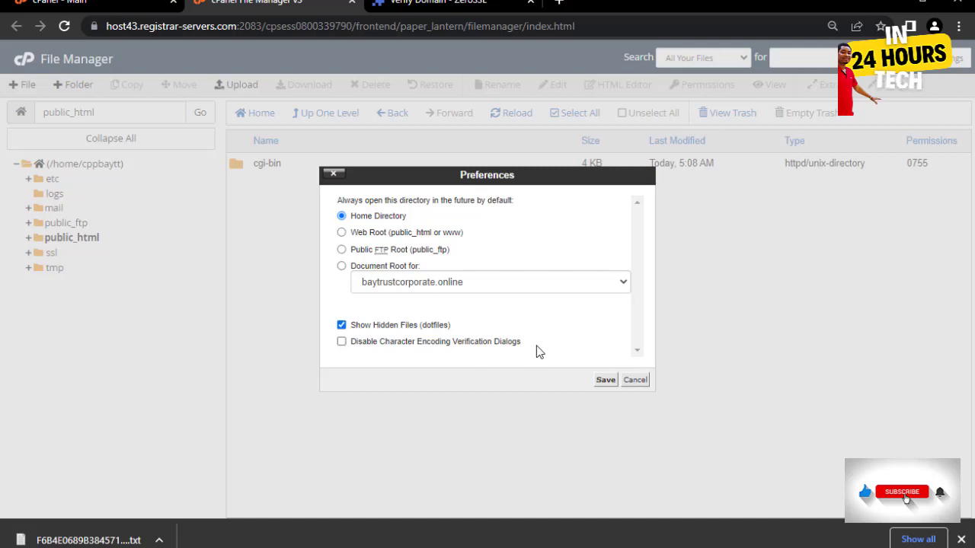
{"action": "left_click", "coordinate": [636, 380]}
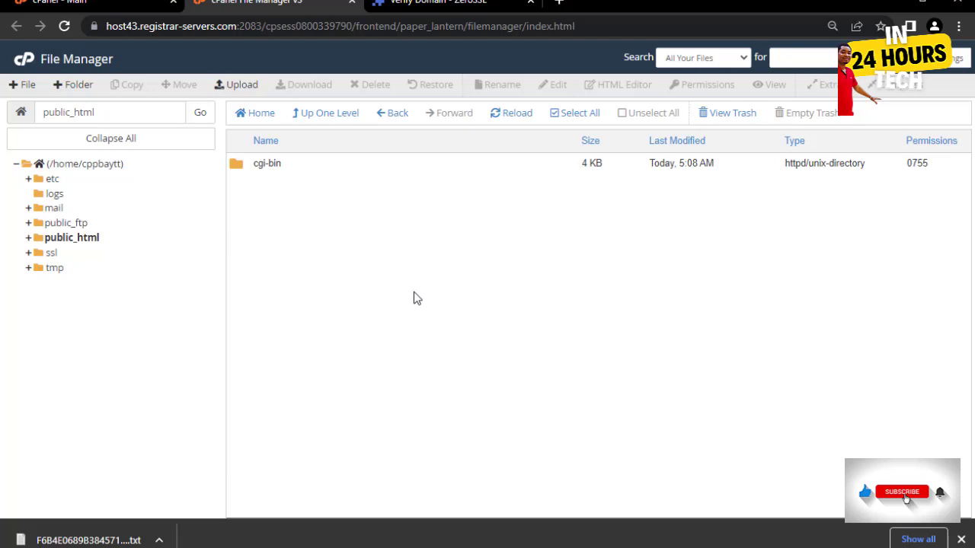
{"action": "left_click", "coordinate": [952, 61]}
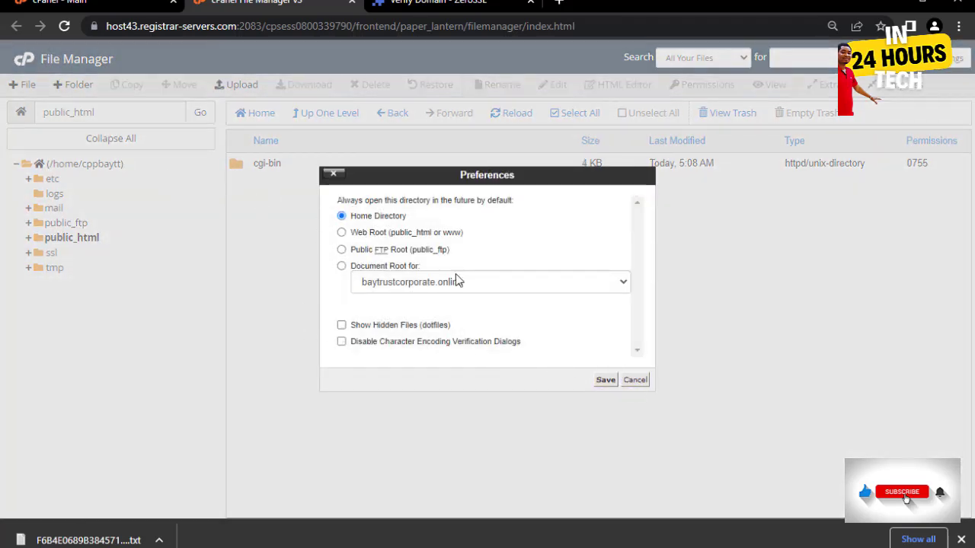
{"action": "left_click", "coordinate": [635, 379]}
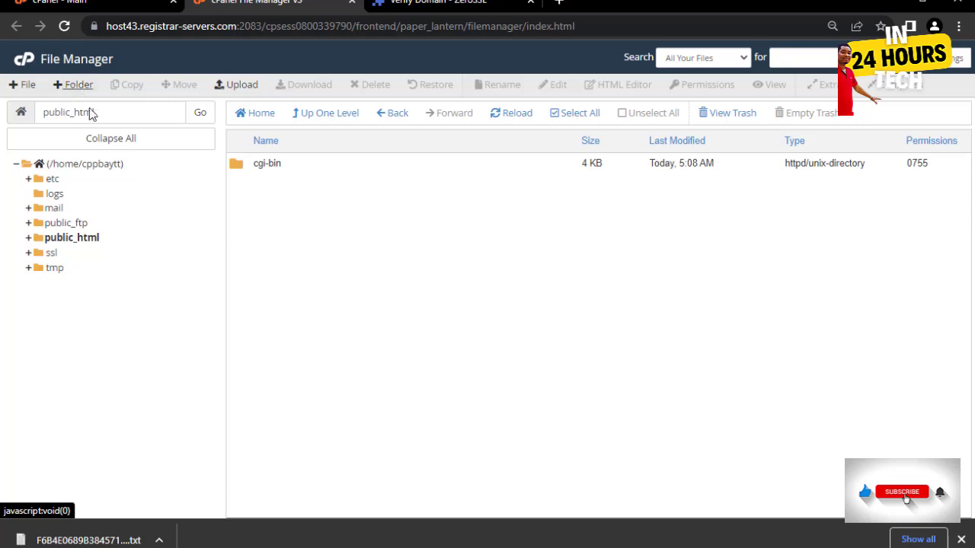
- Create a new folder named .well-known inside public_html
{"action": "left_click", "coordinate": [78, 85]}
{"action": "left_click", "coordinate": [381, 256]}
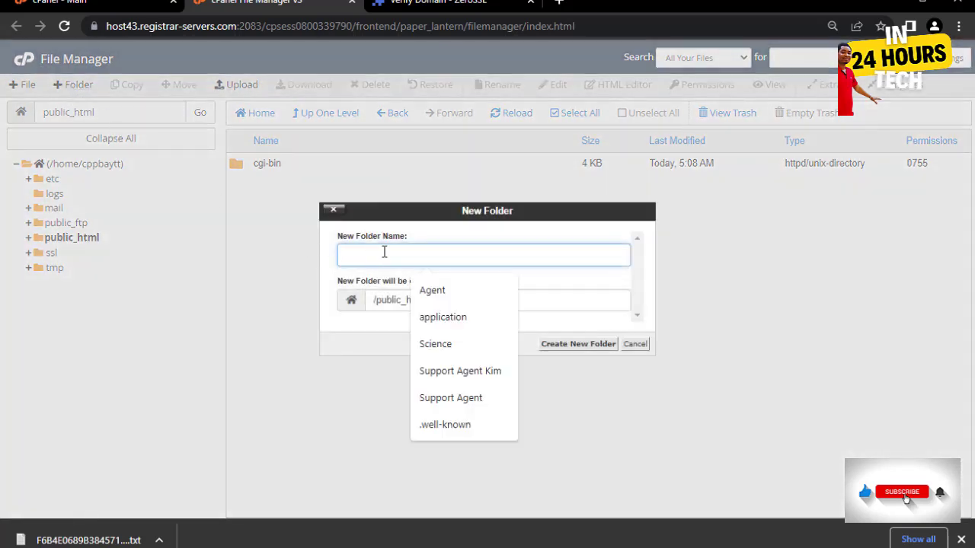
{"action": "left_click", "coordinate": [478, 431]}
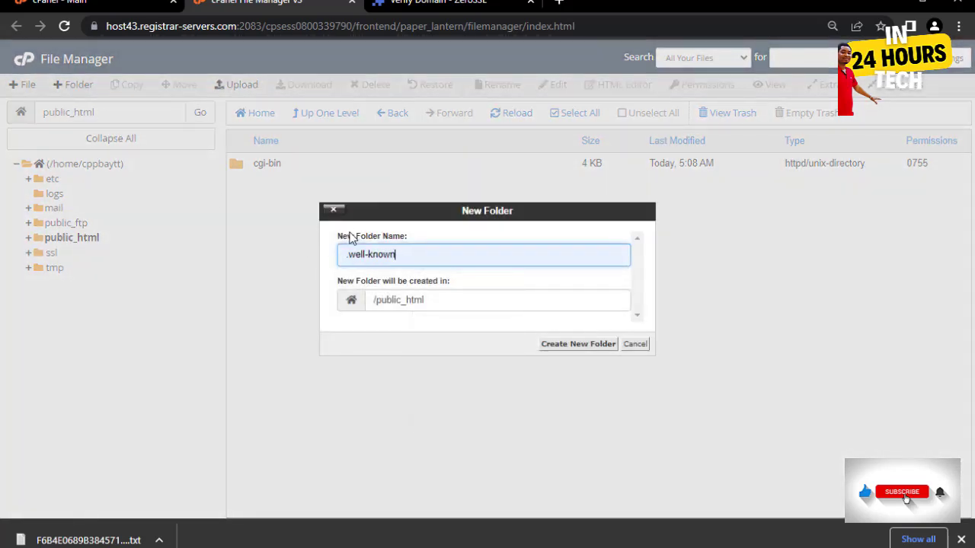
{"action": "left_click", "coordinate": [575, 344]}
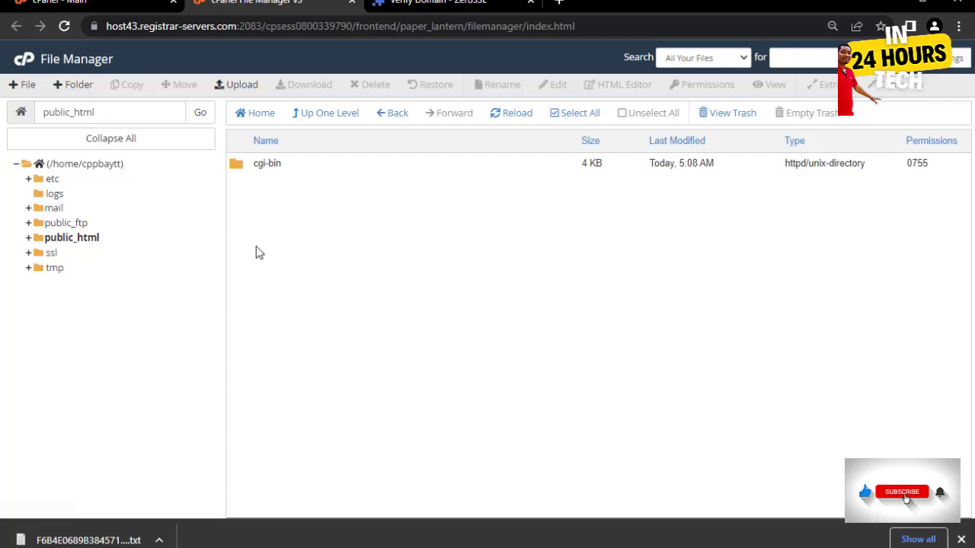
- Turn on Show Hidden Files (dotfiles) in File Manager preferences and save
{"action": "left_click", "coordinate": [948, 58]}
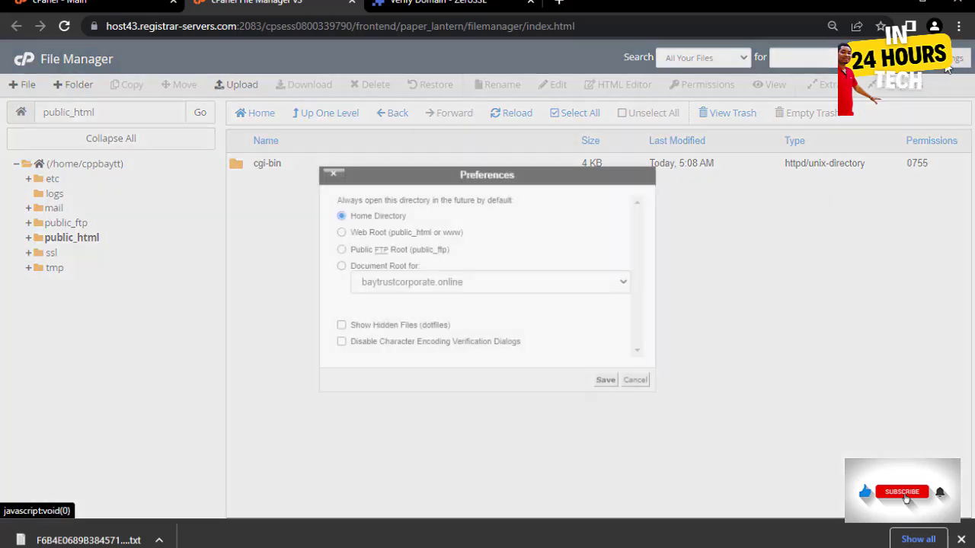
{"action": "left_click", "coordinate": [341, 325]}
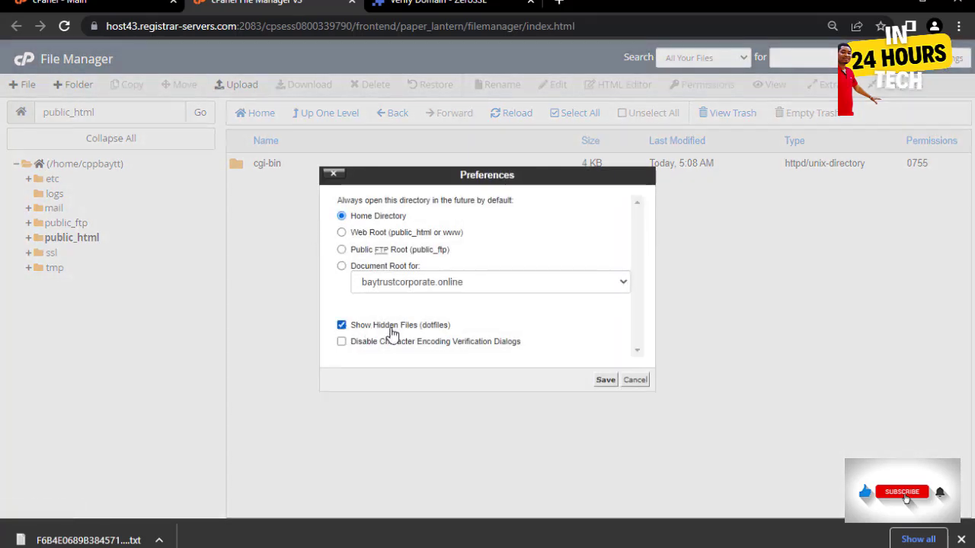
{"action": "left_click", "coordinate": [606, 380]}
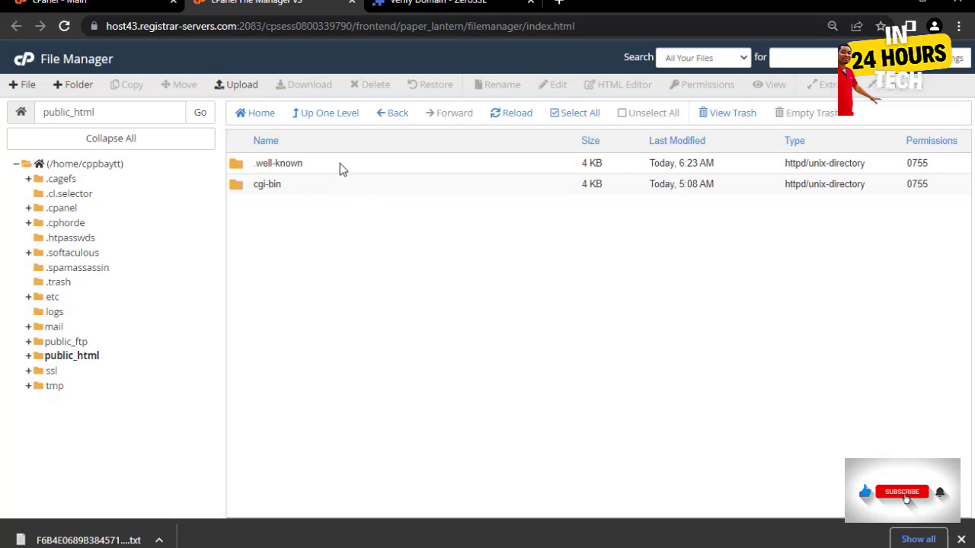
- Open .well-known, start a new folder, and copy the pki-validation name from ZeroSSL
{"action": "left_click", "coordinate": [340, 163]}
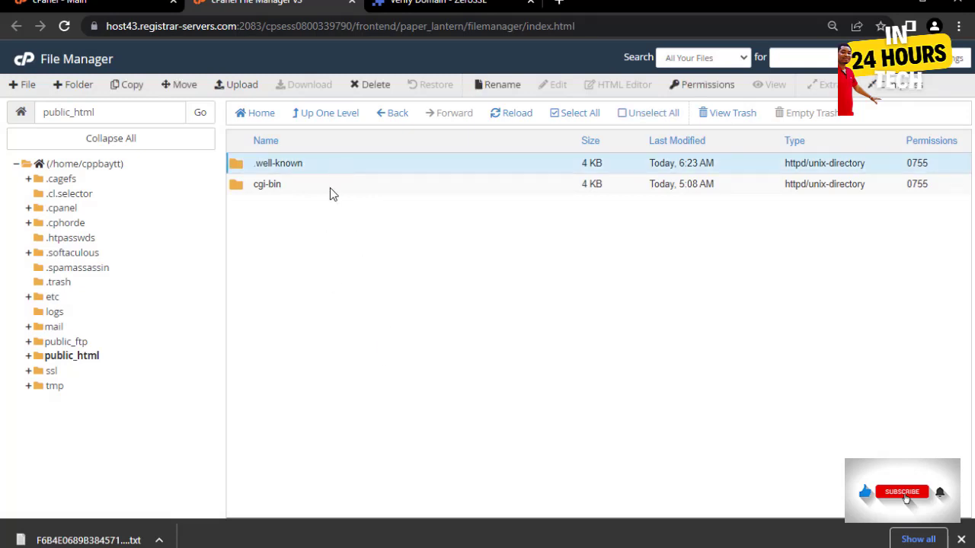
{"action": "double_click", "coordinate": [320, 170]}
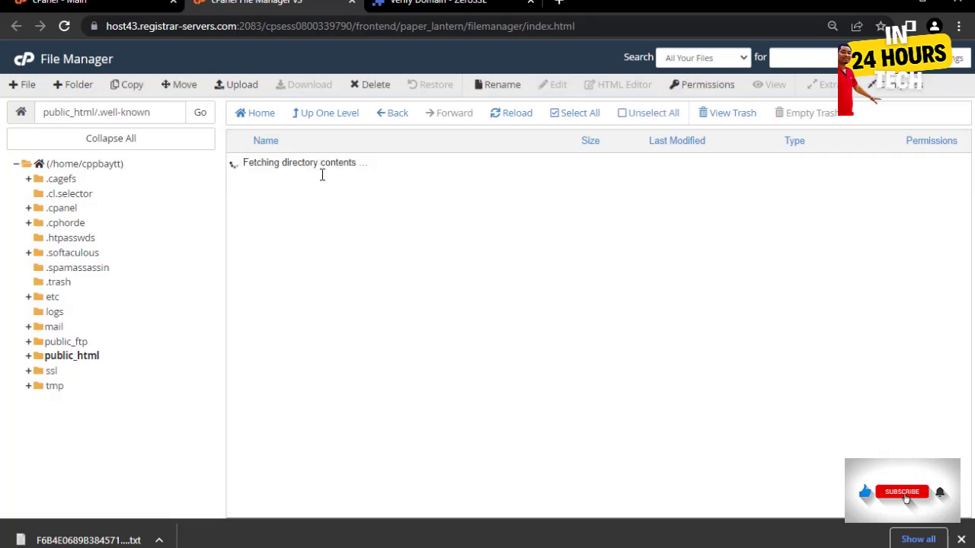
{"action": "left_click", "coordinate": [80, 85]}
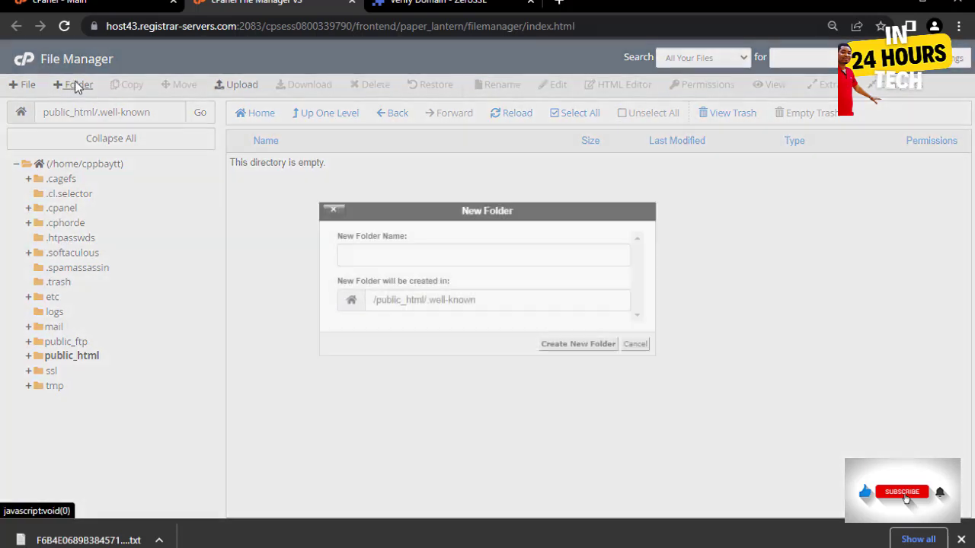
{"action": "left_click", "coordinate": [366, 256]}
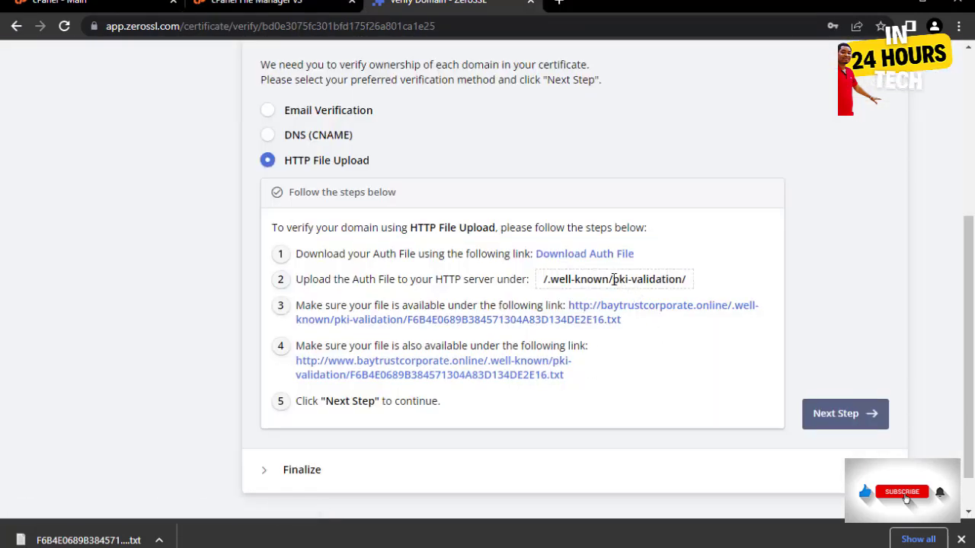
{"action": "left_click_drag", "start_coordinate": [612, 279], "coordinate": [683, 279]}
{"action": "key", "text": "ctrl+c"}
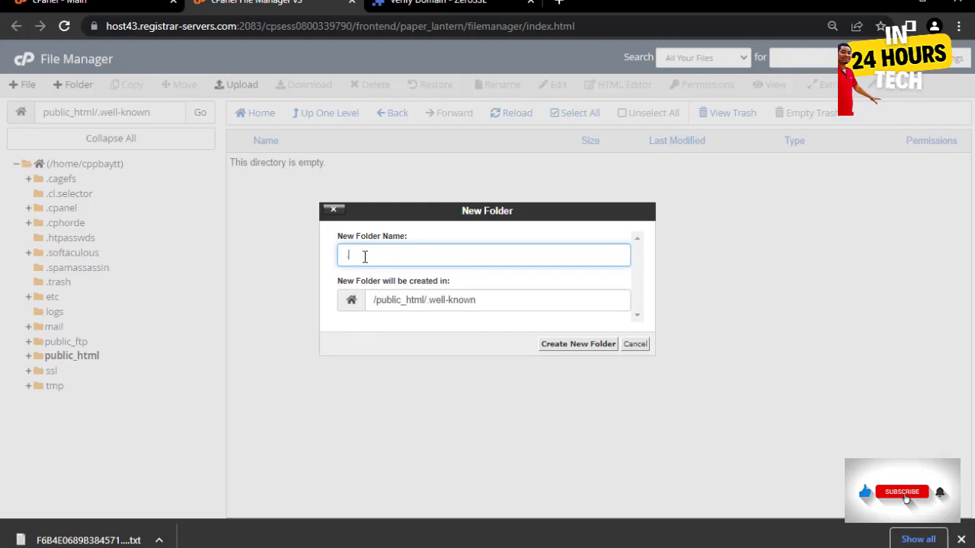
- Paste pki-validation as the folder name, create the folder, and open it
{"action": "type", "text": "."}
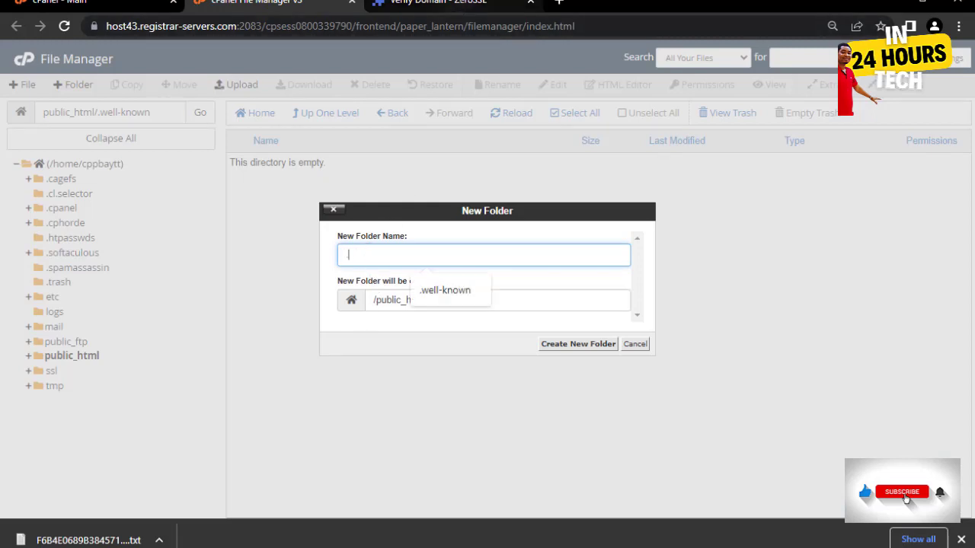
{"action": "left_click", "coordinate": [407, 3]}
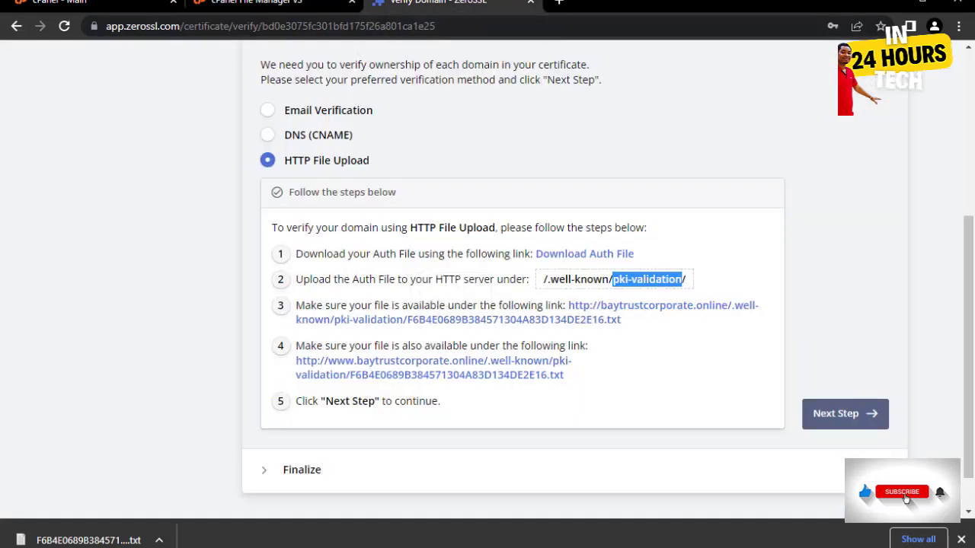
{"action": "left_click", "coordinate": [255, 3]}
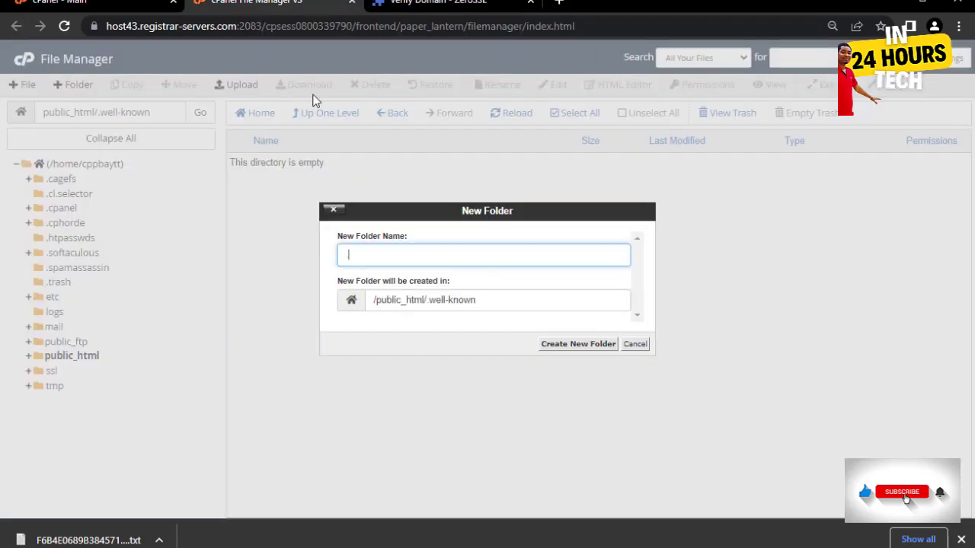
{"action": "left_click", "coordinate": [365, 255]}
{"action": "key", "text": "ctrl+v"}
{"action": "left_click", "coordinate": [575, 346]}
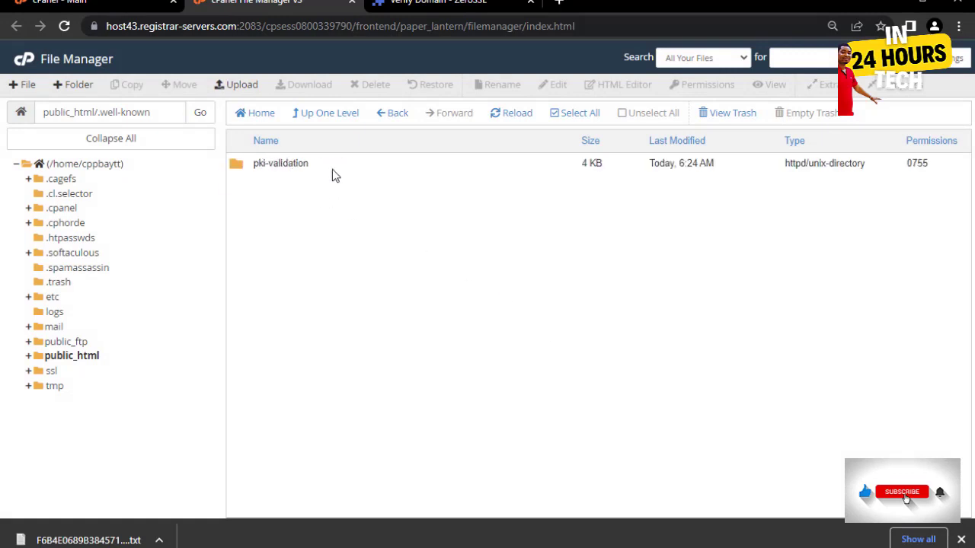
{"action": "double_click", "coordinate": [332, 164]}
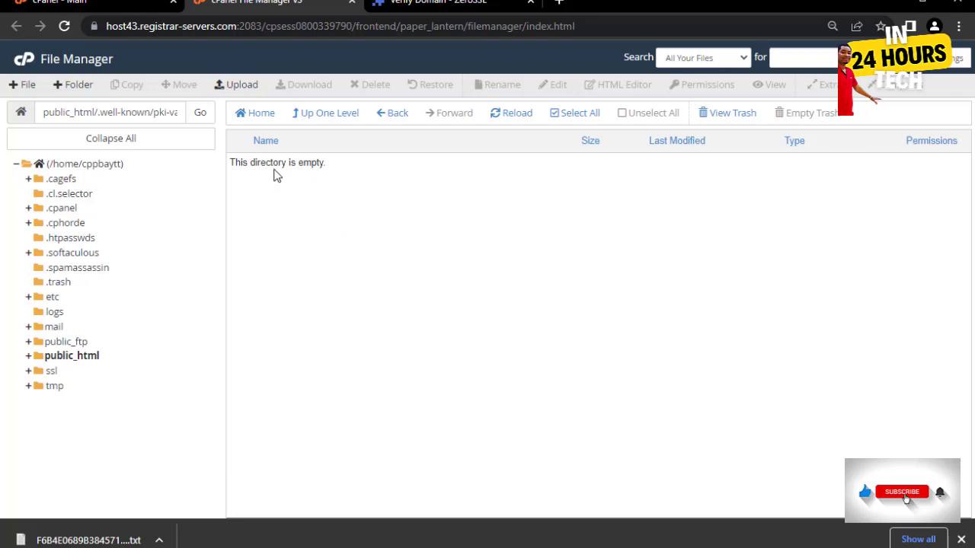
- Upload the downloaded ZeroSSL .txt auth file into pki-validation by dragging it from the download bar
{"action": "left_click", "coordinate": [236, 86]}
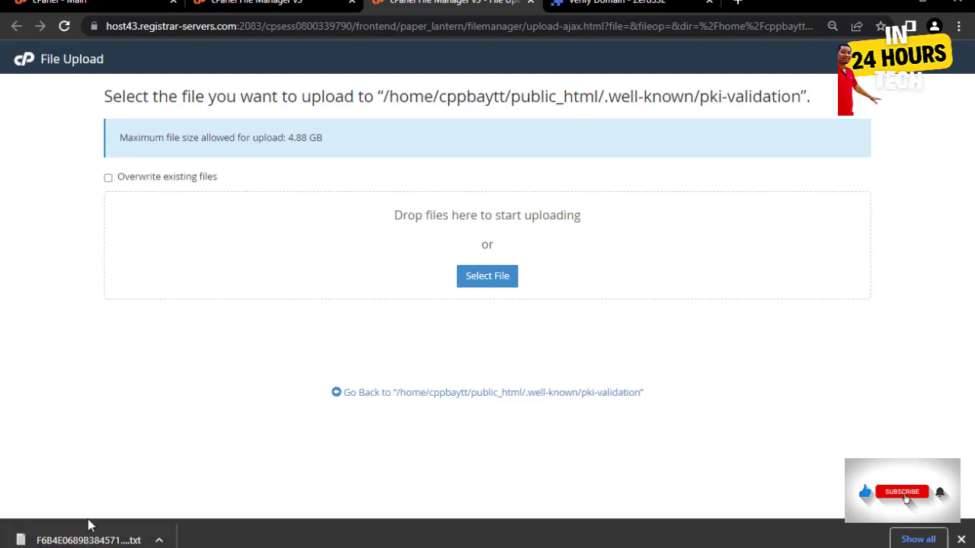
{"action": "left_click_drag", "start_coordinate": [84, 540], "coordinate": [508, 270]}
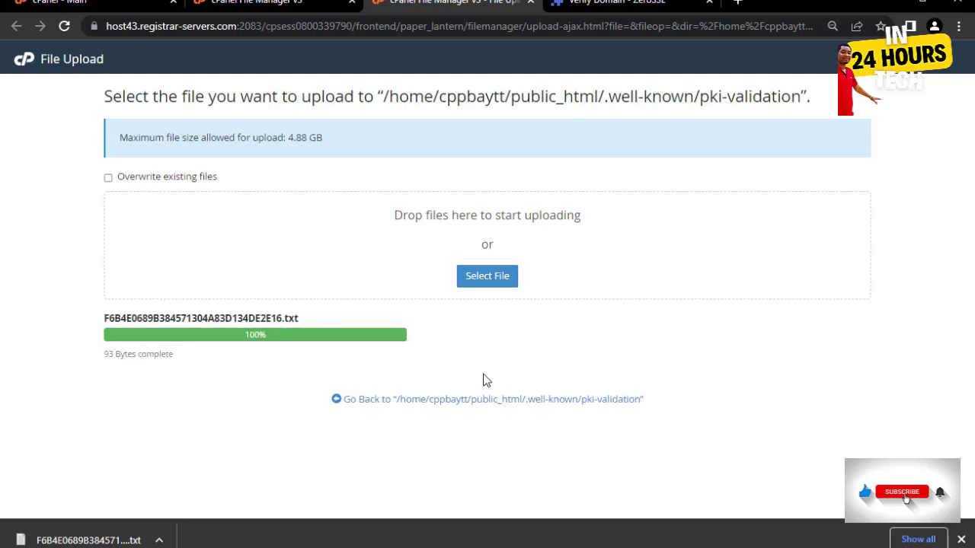
{"action": "left_click", "coordinate": [541, 399]}
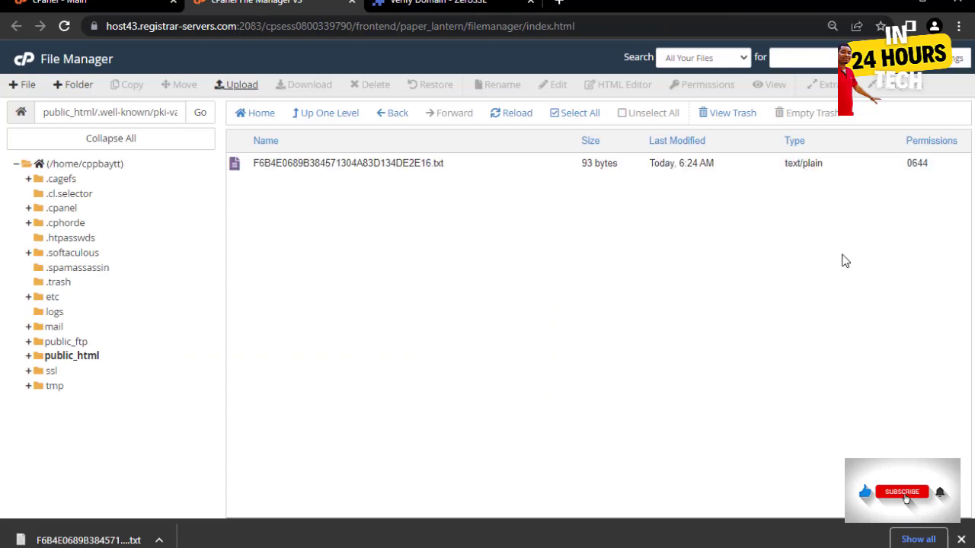
- Open the plain and www validation links to confirm the auth file loads, closing each tab
{"action": "left_click", "coordinate": [405, 9]}
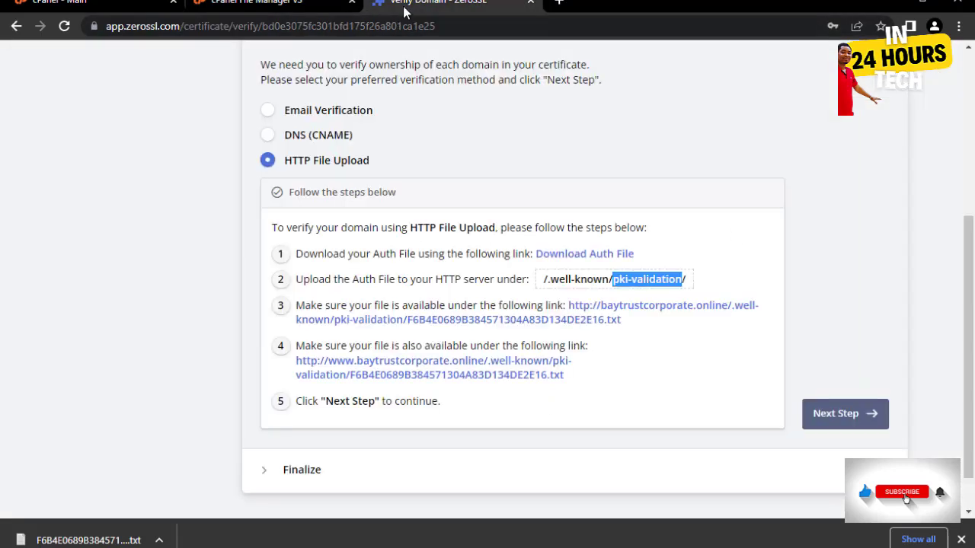
{"action": "left_click", "coordinate": [711, 282]}
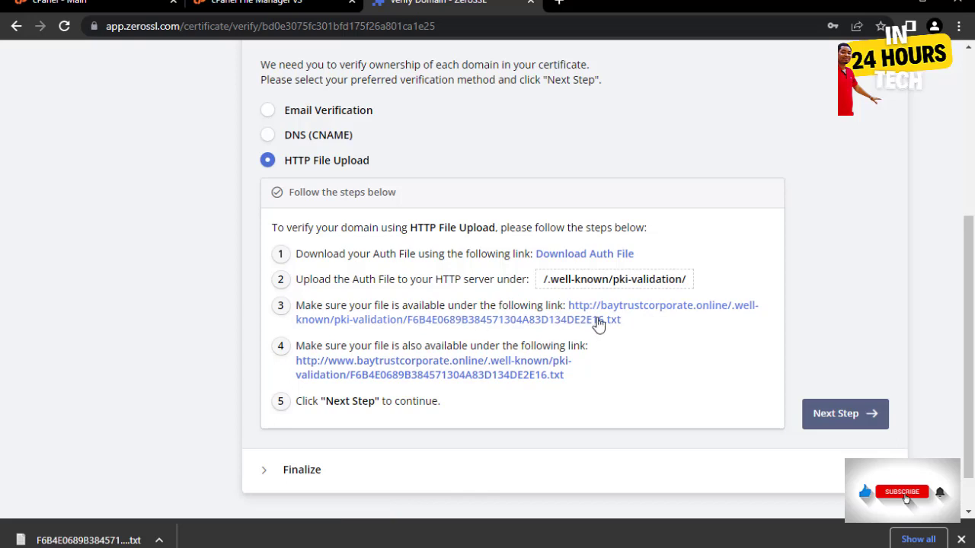
{"action": "left_click", "coordinate": [635, 316]}
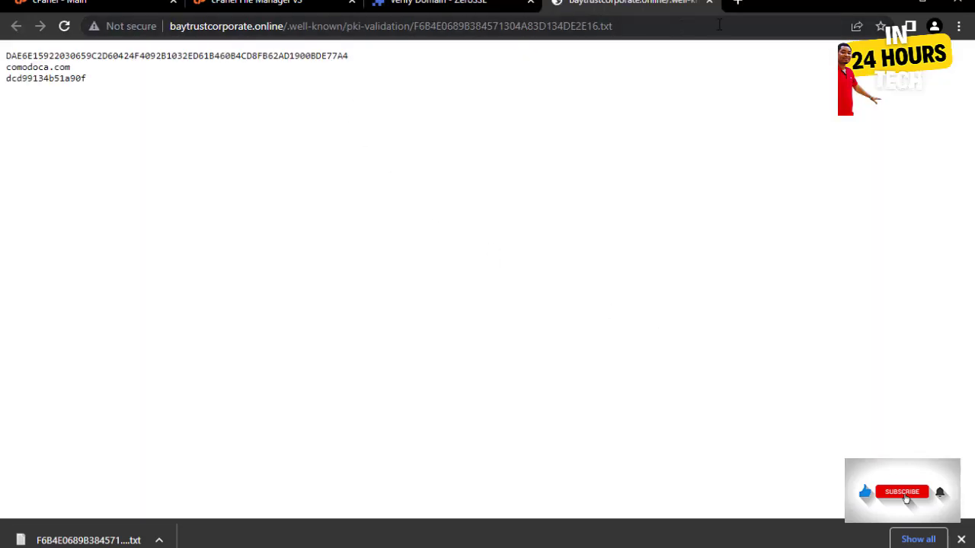
{"action": "left_click", "coordinate": [709, 3]}
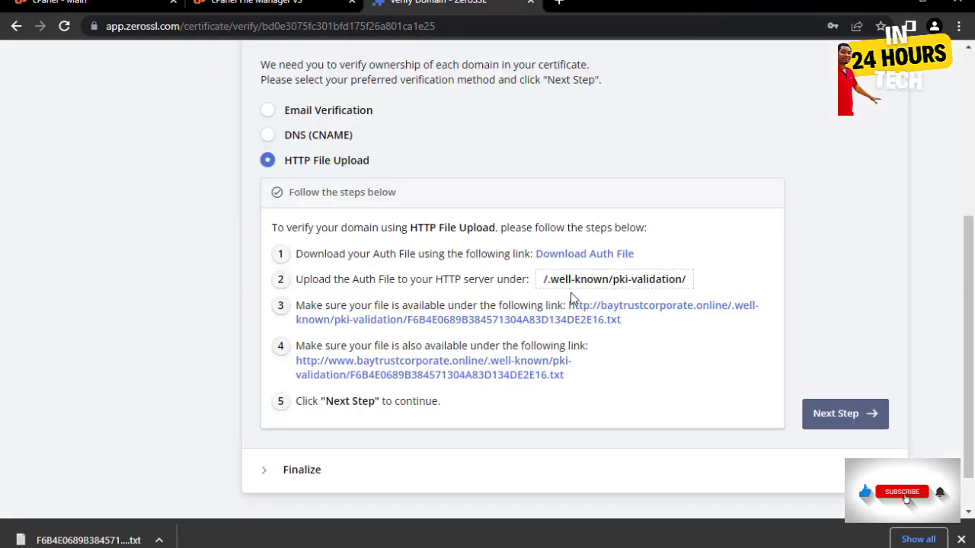
{"action": "left_click", "coordinate": [524, 368]}
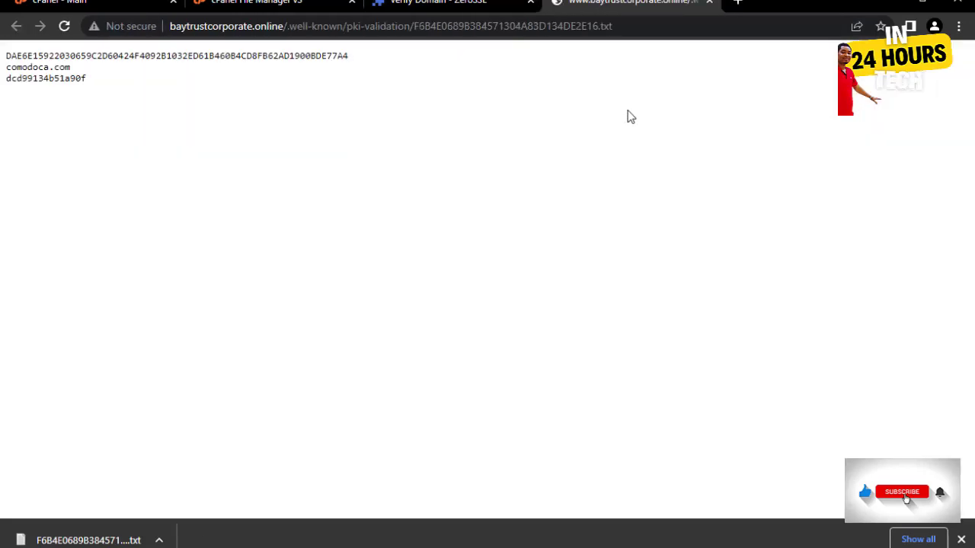
{"action": "left_click", "coordinate": [708, 4]}
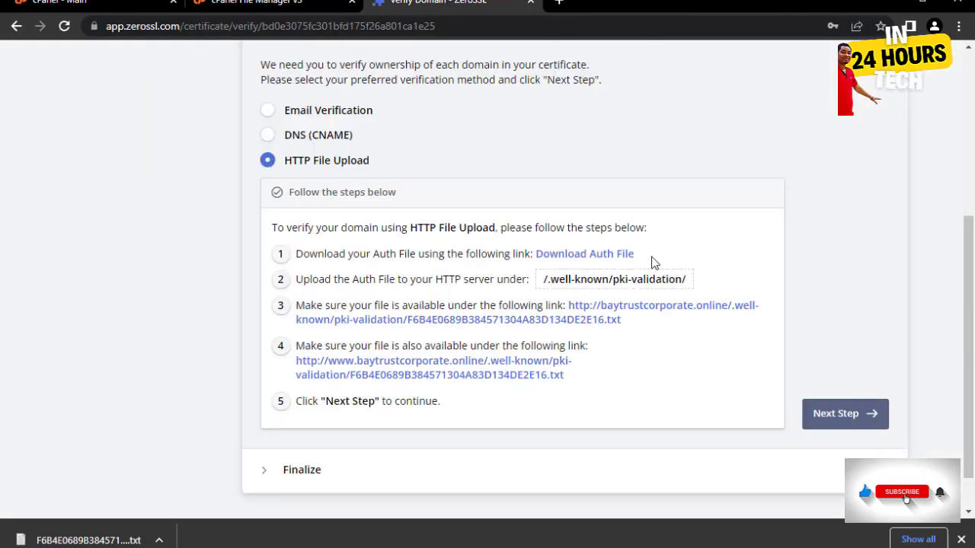
- Run ZeroSSL's domain verification and download the issued certificate as a .zip
{"action": "left_click", "coordinate": [838, 415]}
{"action": "left_click", "coordinate": [292, 412]}
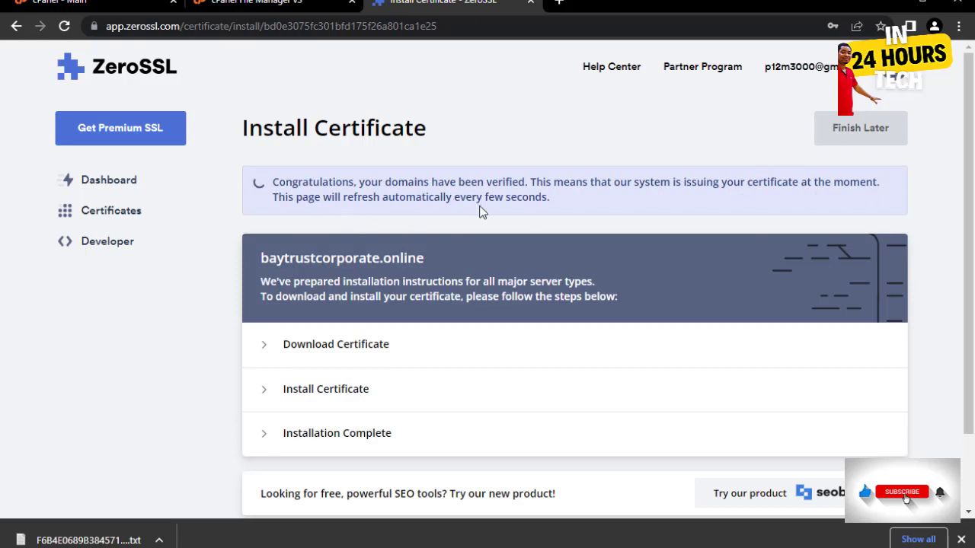
{"action": "scroll", "coordinate": [689, 295], "scroll_direction": "down", "scroll_amount": 2}
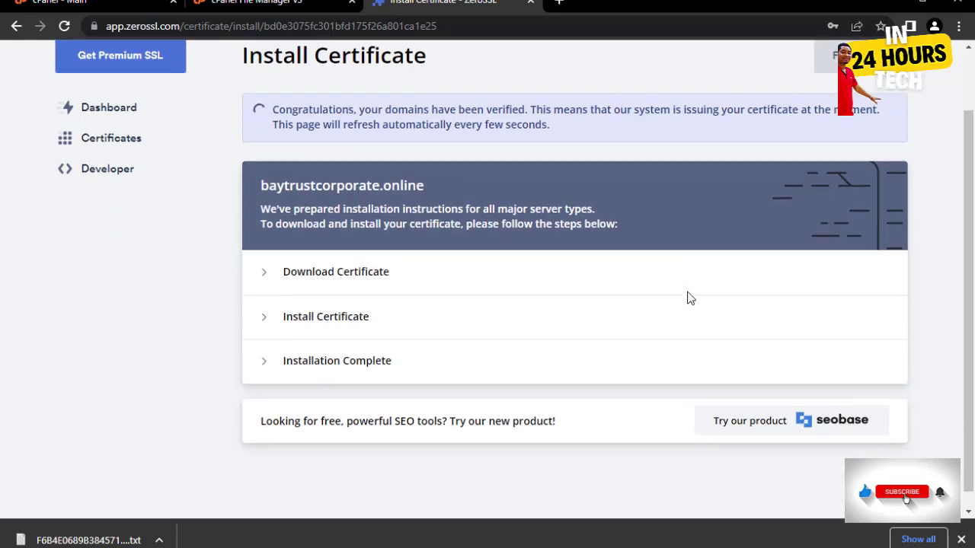
{"action": "scroll", "coordinate": [687, 292], "scroll_direction": "up", "scroll_amount": 2}
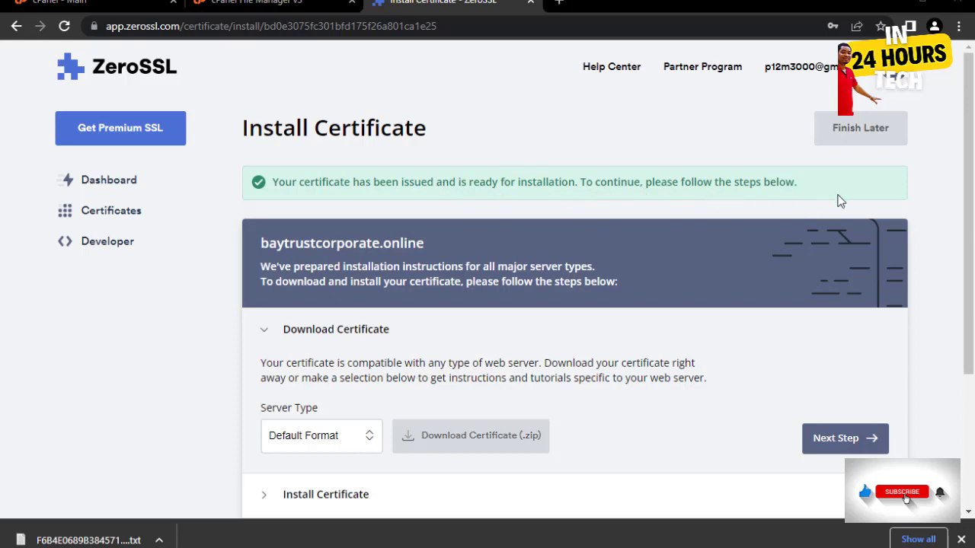
{"action": "scroll", "coordinate": [688, 309], "scroll_direction": "down", "scroll_amount": 2}
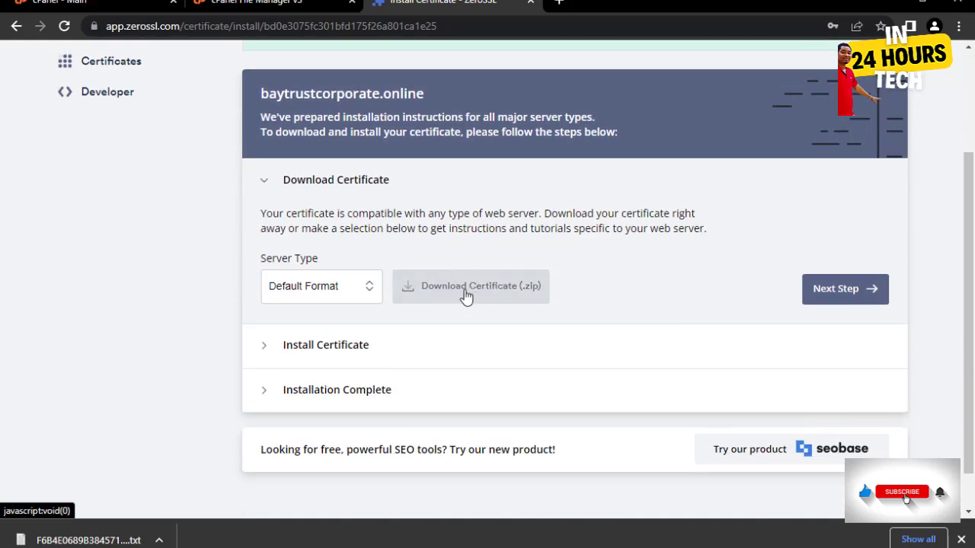
{"action": "left_click", "coordinate": [466, 296]}
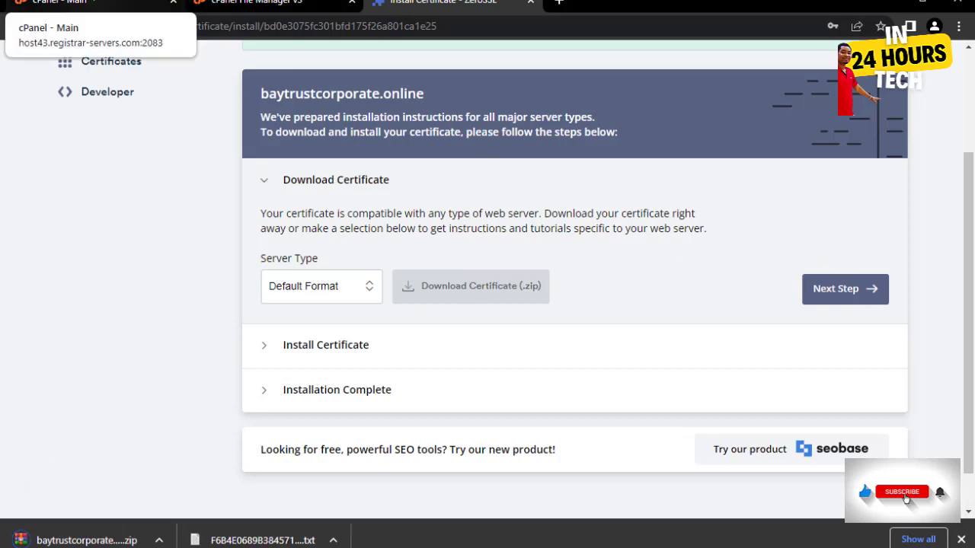
- Open the SSL/TLS manager from cPanel's Security section
{"action": "left_click", "coordinate": [68, 2]}
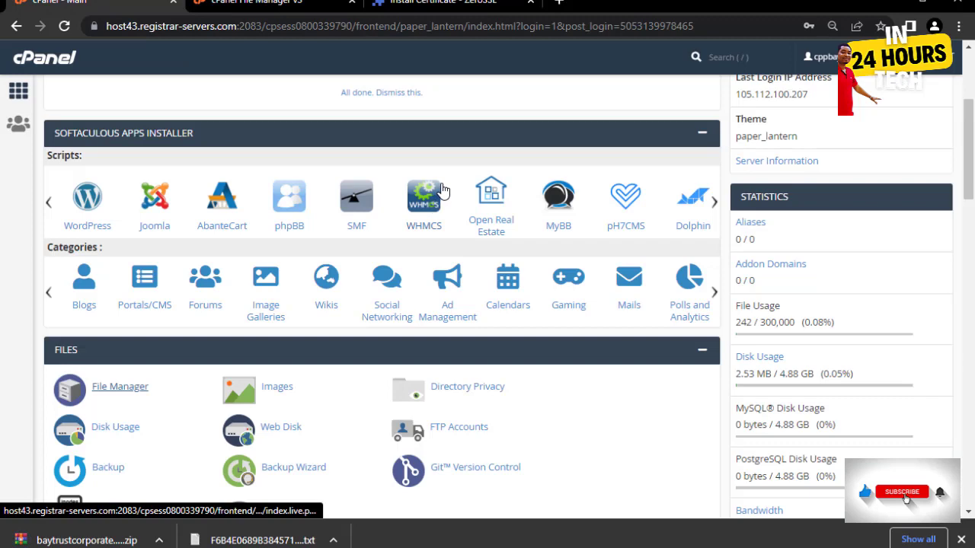
{"action": "scroll", "coordinate": [449, 194], "scroll_direction": "down", "scroll_amount": 6}
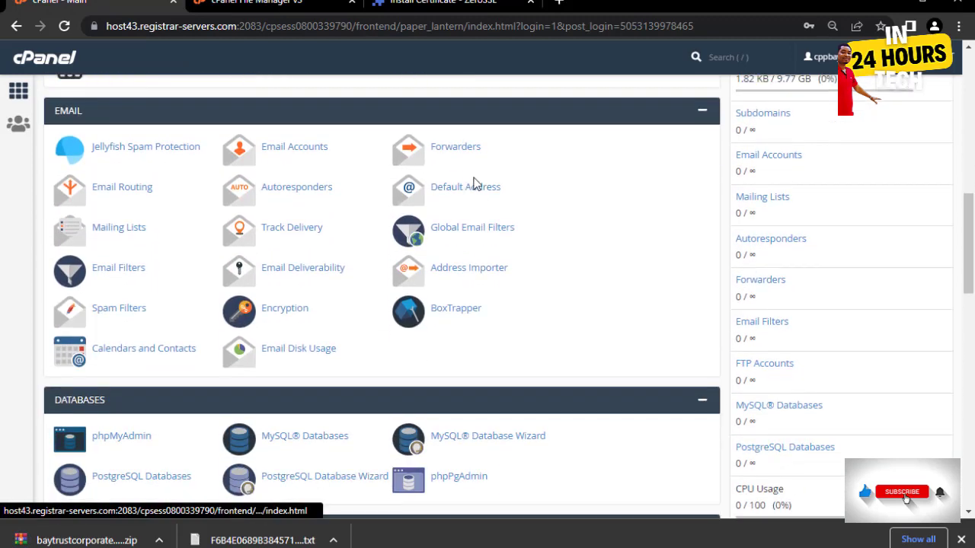
{"action": "scroll", "coordinate": [472, 185], "scroll_direction": "down", "scroll_amount": 8}
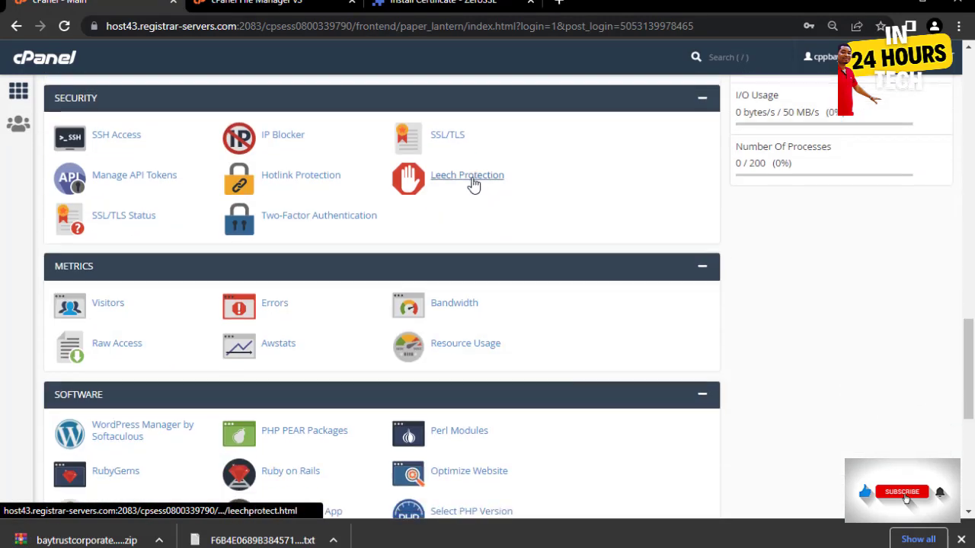
{"action": "left_click", "coordinate": [449, 135]}
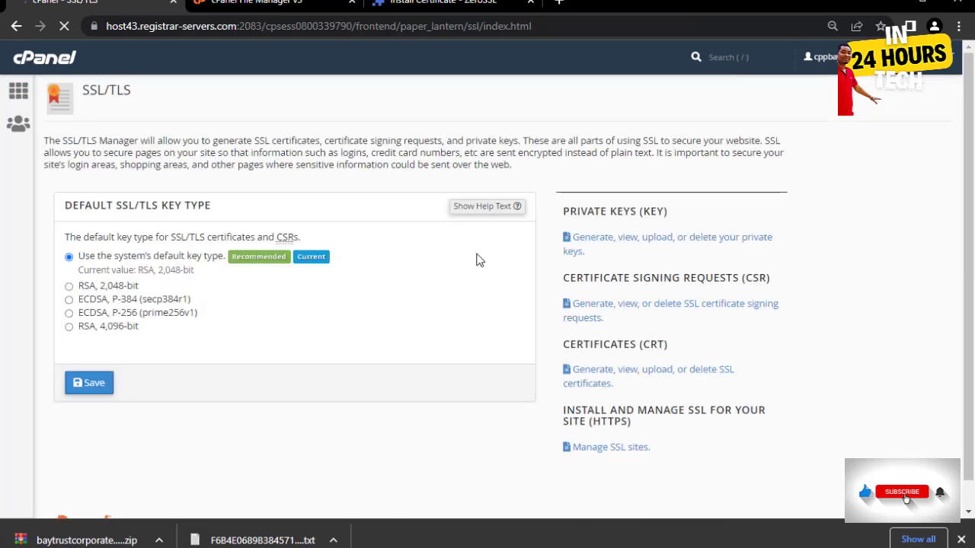
- Open the Private Keys and Certificates (CRT) pages in new browser tabs
{"action": "right_click", "coordinate": [600, 245]}
{"action": "left_click", "coordinate": [613, 252]}
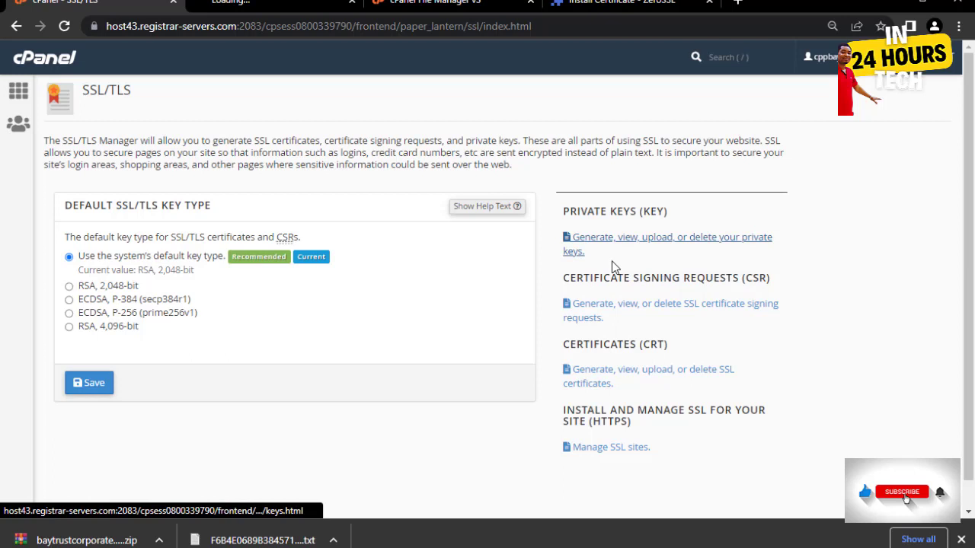
{"action": "right_click", "coordinate": [607, 377]}
{"action": "left_click", "coordinate": [633, 386]}
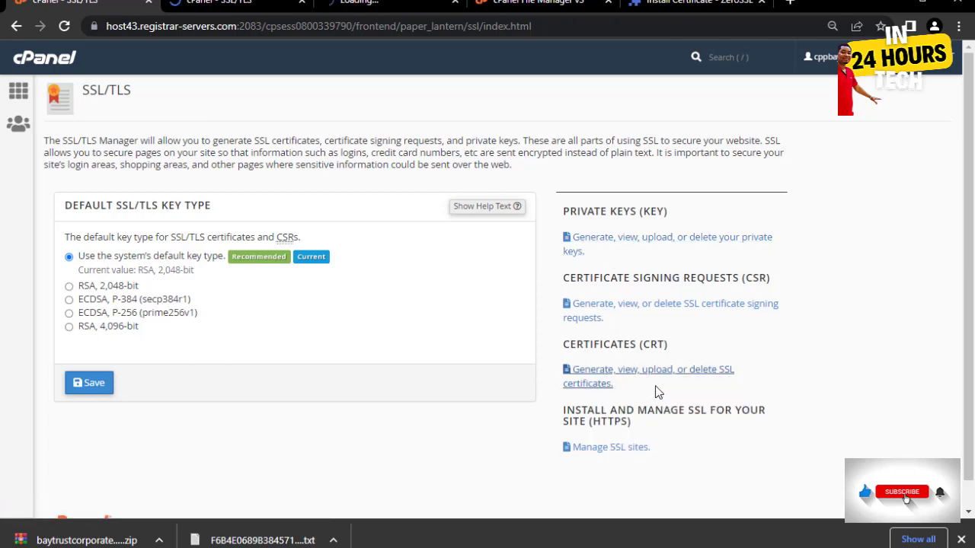
- From the Private Keys upload picker, extract the baytrustcorporate.online zip in Downloads
{"action": "left_click", "coordinate": [218, 3]}
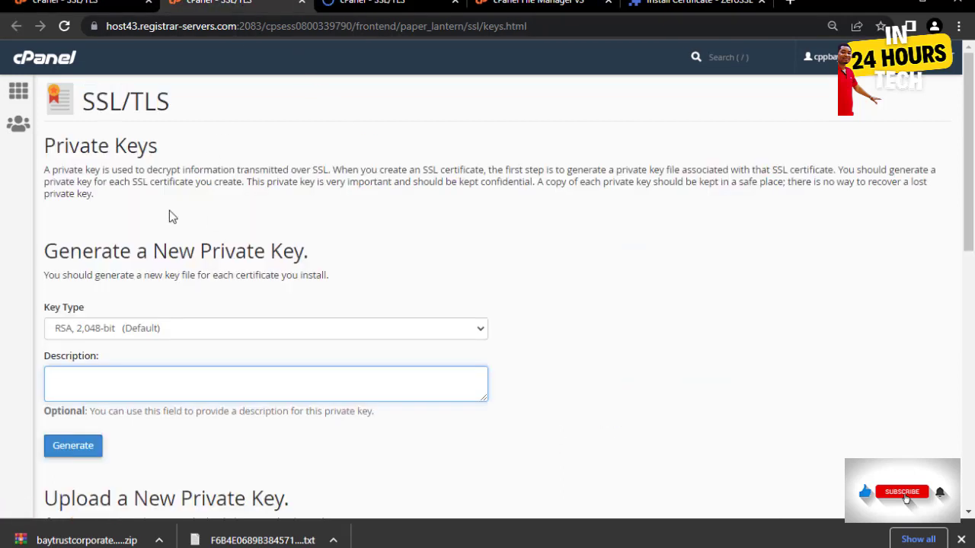
{"action": "scroll", "coordinate": [196, 165], "scroll_direction": "down", "scroll_amount": 7}
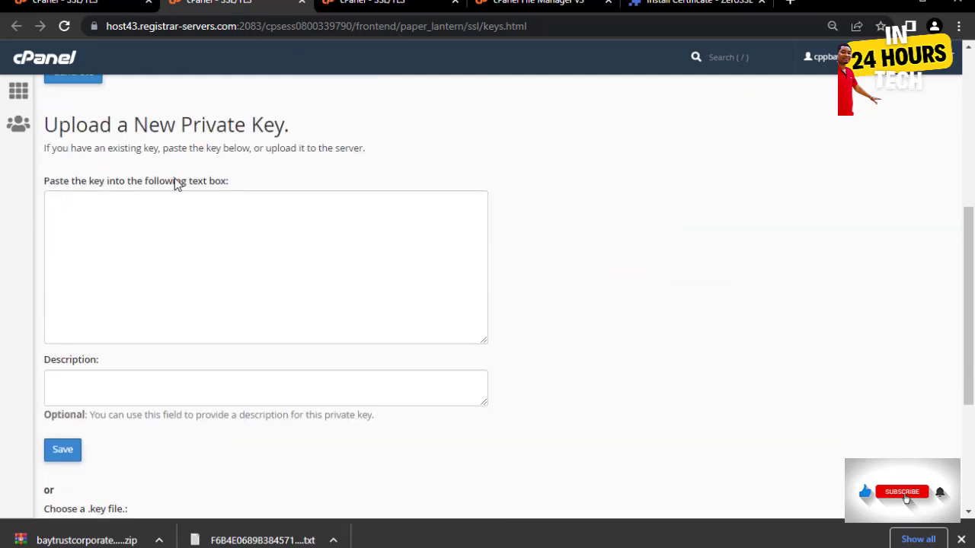
{"action": "scroll", "coordinate": [206, 243], "scroll_direction": "down", "scroll_amount": 2}
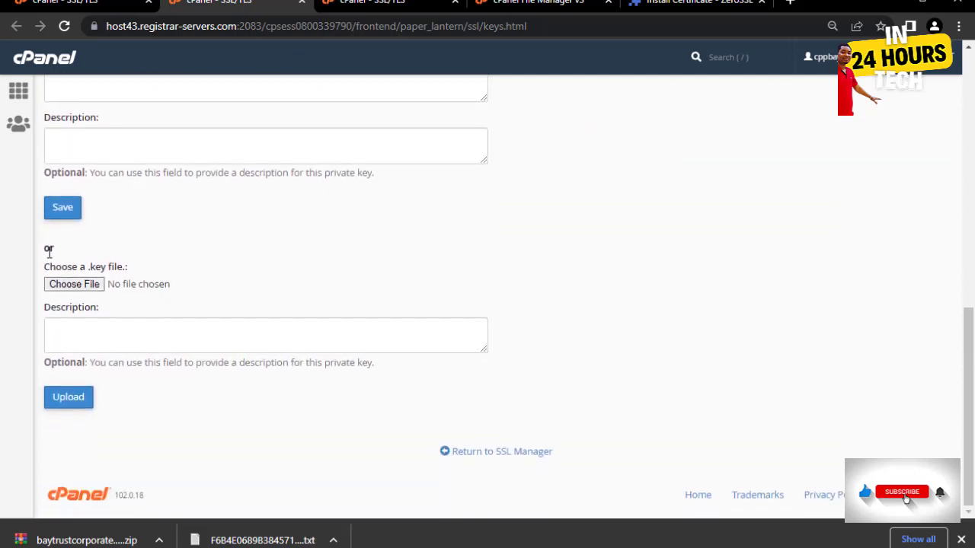
{"action": "left_click", "coordinate": [67, 287]}
{"action": "left_click", "coordinate": [67, 288]}
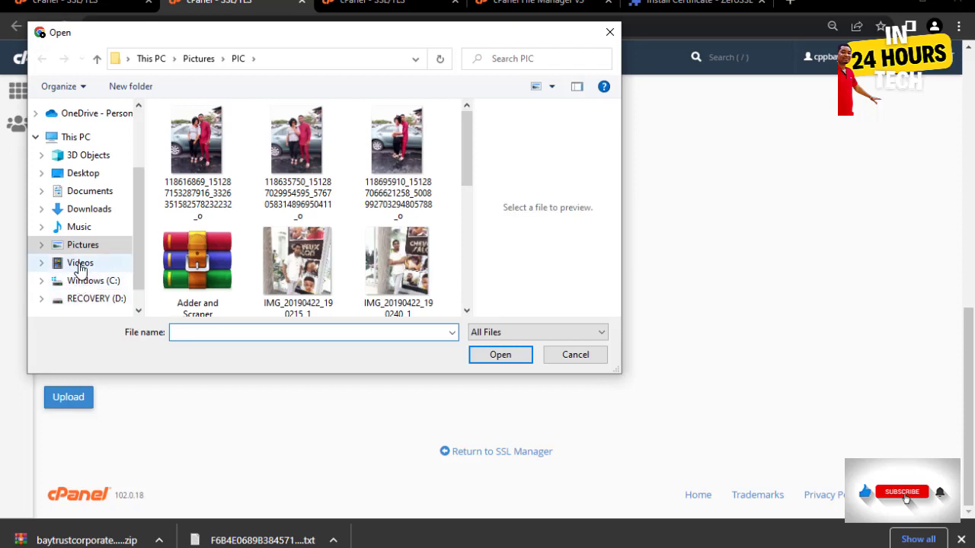
{"action": "left_click", "coordinate": [99, 216]}
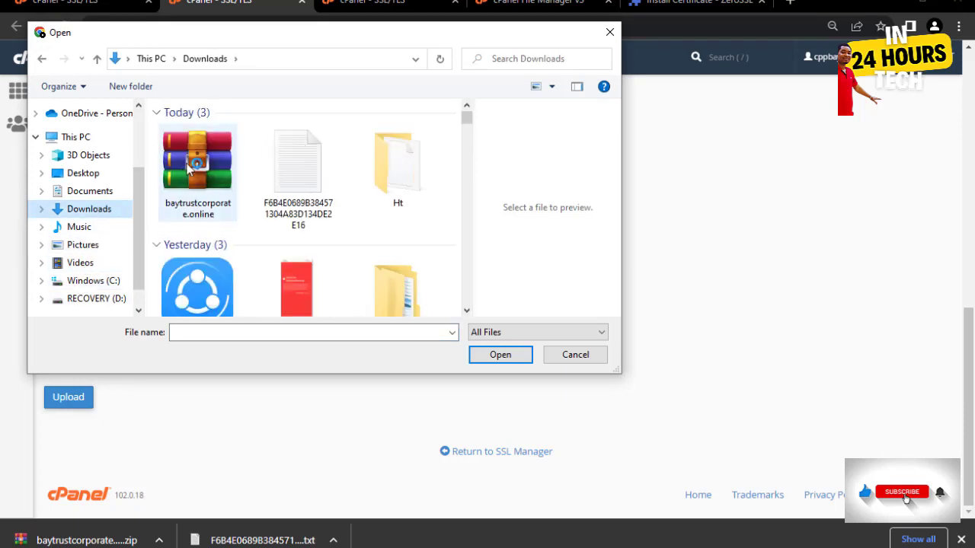
{"action": "left_click", "coordinate": [198, 163]}
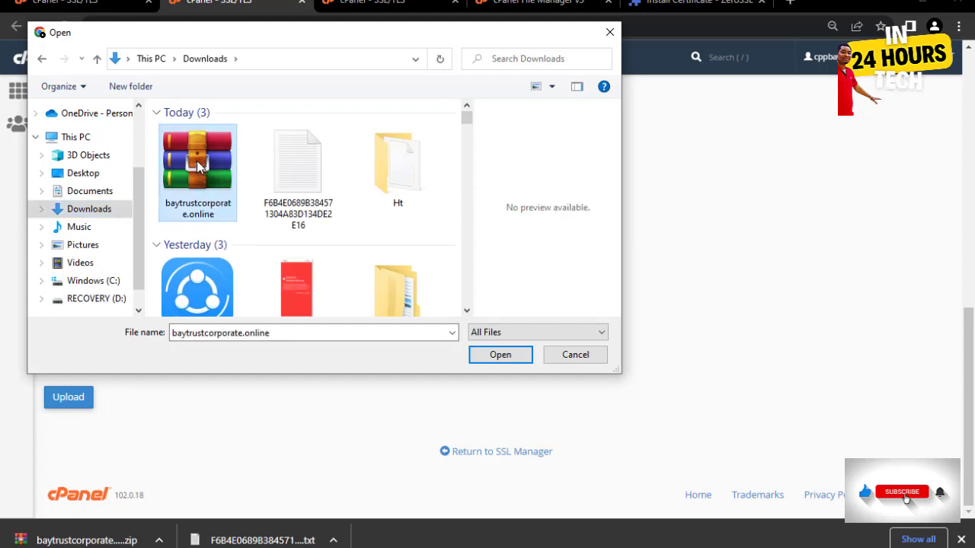
{"action": "right_click", "coordinate": [199, 162]}
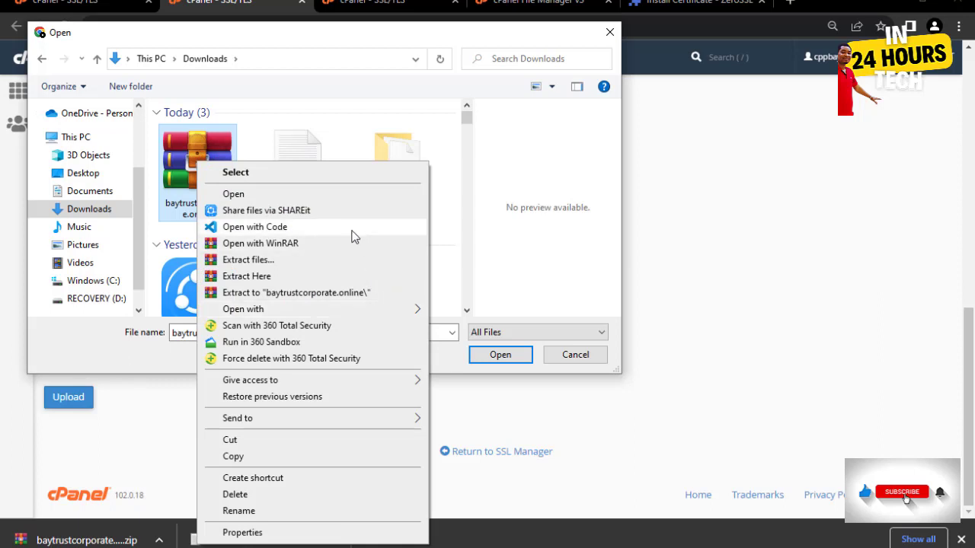
{"action": "left_click", "coordinate": [339, 294]}
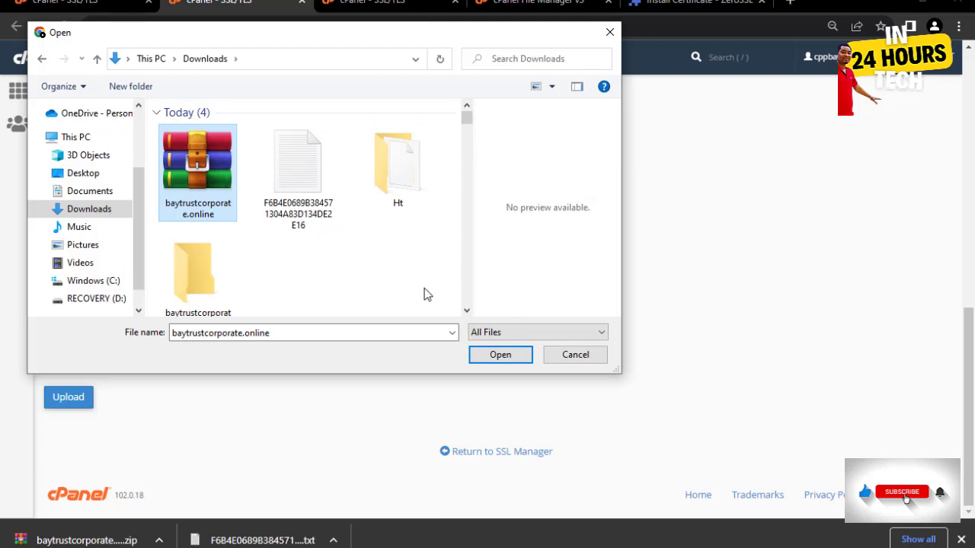
- Upload private.key from the extracted baytrustcorporate.online folder as the account's private key
{"action": "left_click", "coordinate": [192, 280]}
{"action": "double_click", "coordinate": [197, 264]}
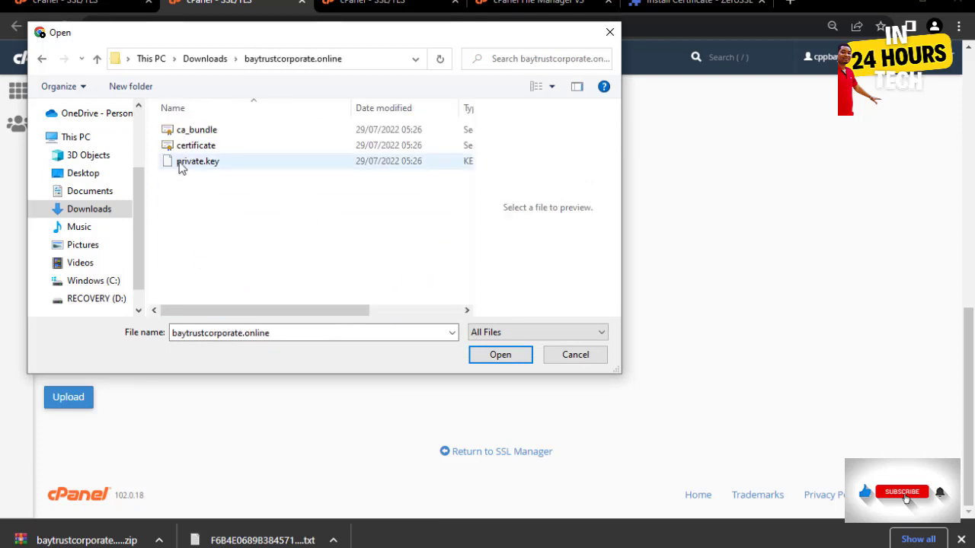
{"action": "left_click", "coordinate": [198, 166]}
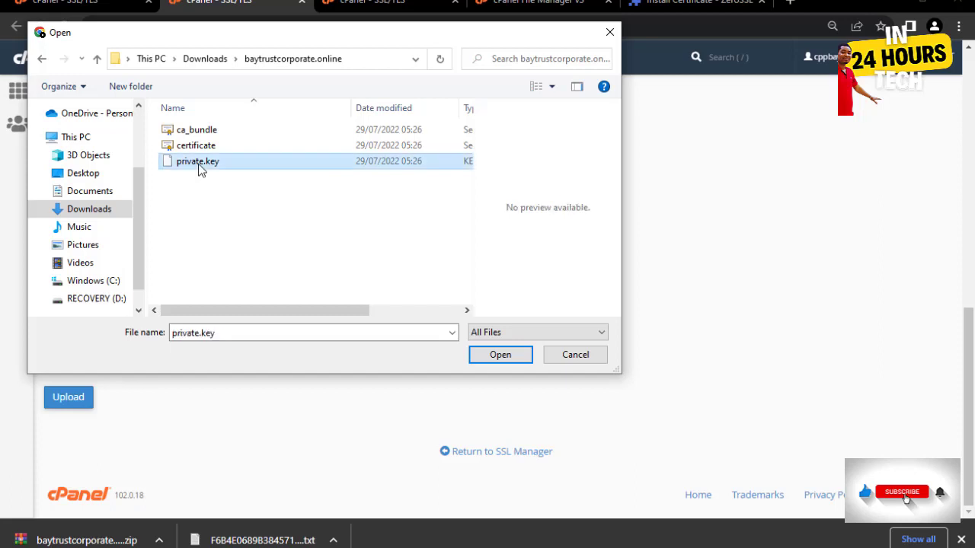
{"action": "left_click", "coordinate": [495, 355]}
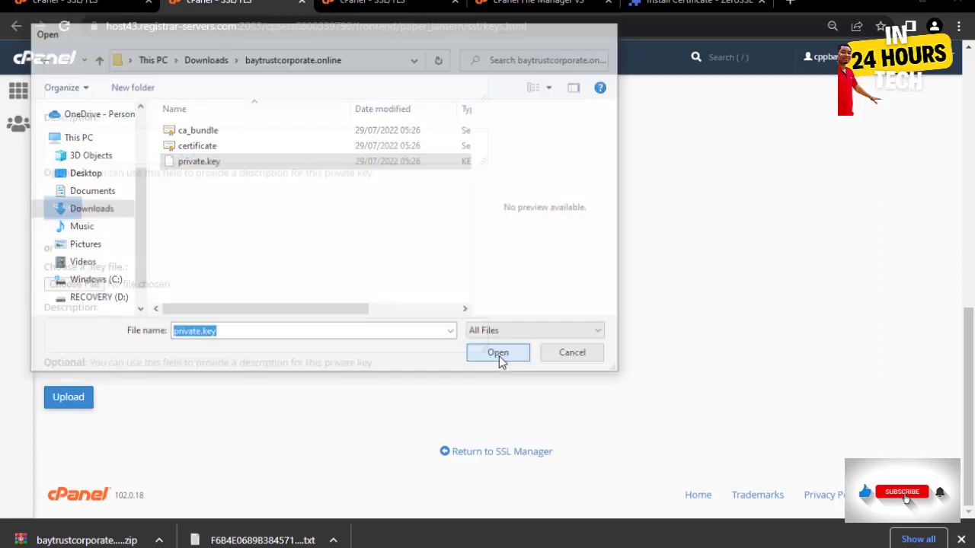
{"action": "left_click", "coordinate": [72, 404]}
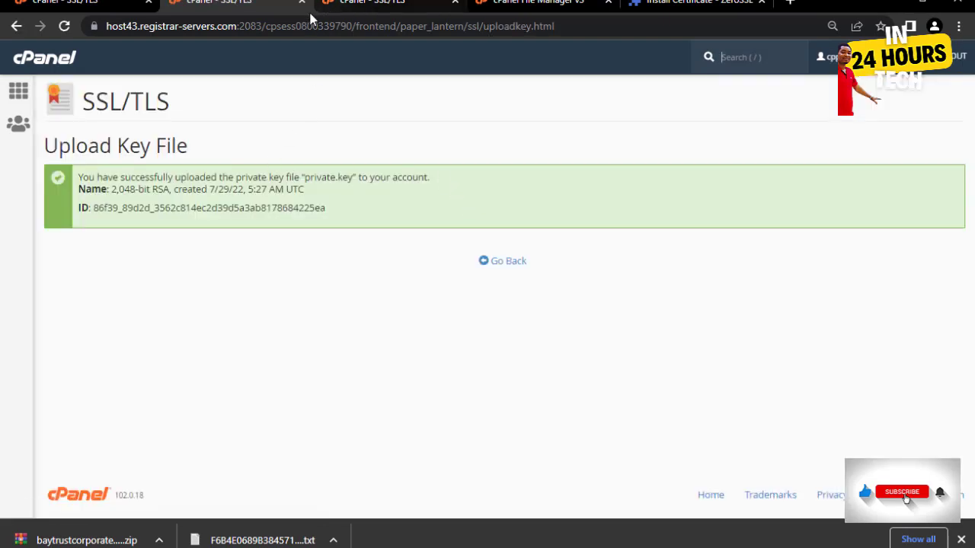
- Upload certificate.crt for baytrustcorporate.online on the Certificates page, then close that tab
{"action": "left_click", "coordinate": [302, 3]}
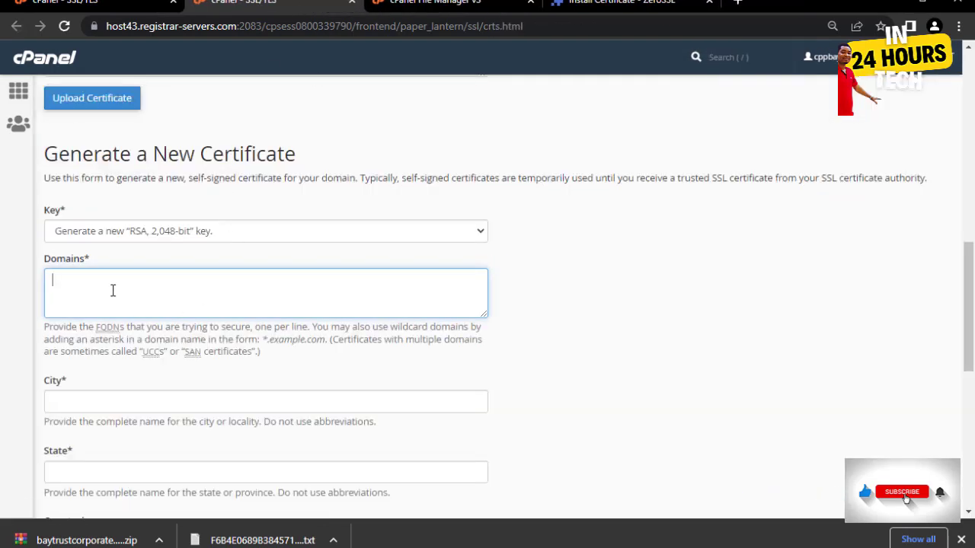
{"action": "scroll", "coordinate": [110, 286], "scroll_direction": "up", "scroll_amount": 4}
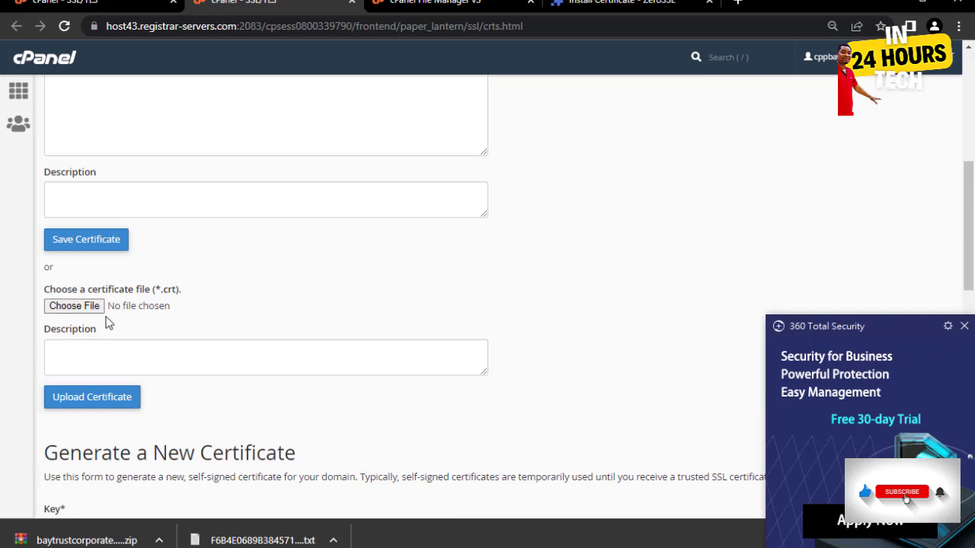
{"action": "left_click", "coordinate": [76, 308]}
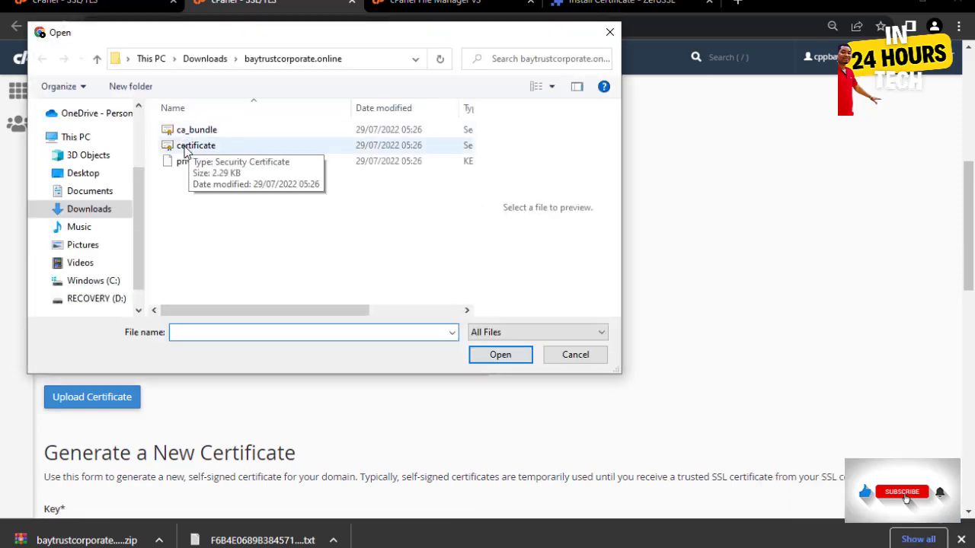
{"action": "left_click", "coordinate": [199, 145]}
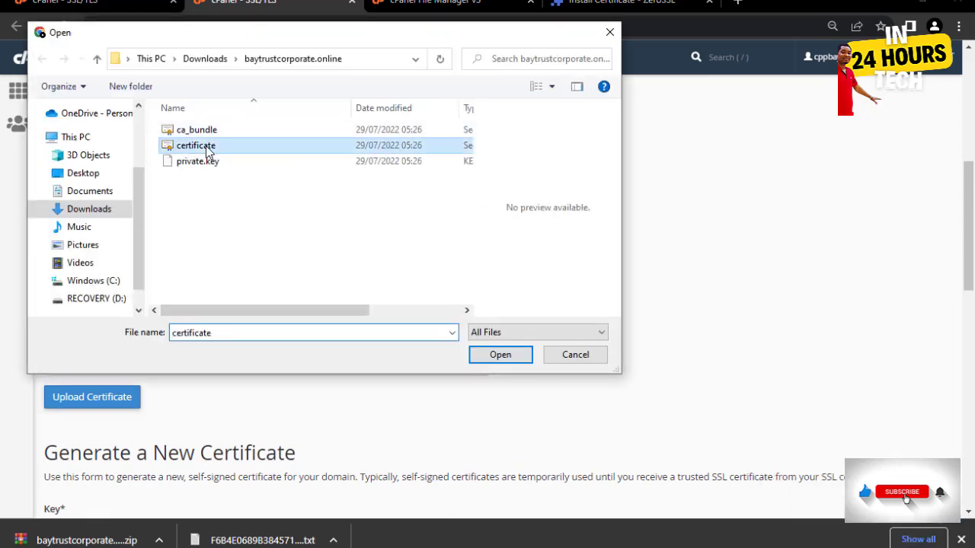
{"action": "left_click", "coordinate": [500, 360]}
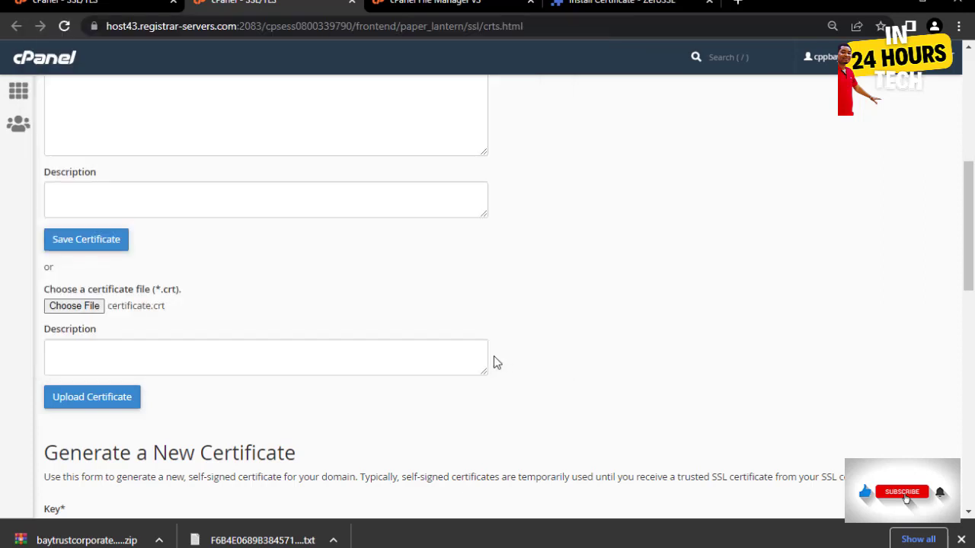
{"action": "left_click", "coordinate": [117, 406]}
{"action": "left_click", "coordinate": [106, 400]}
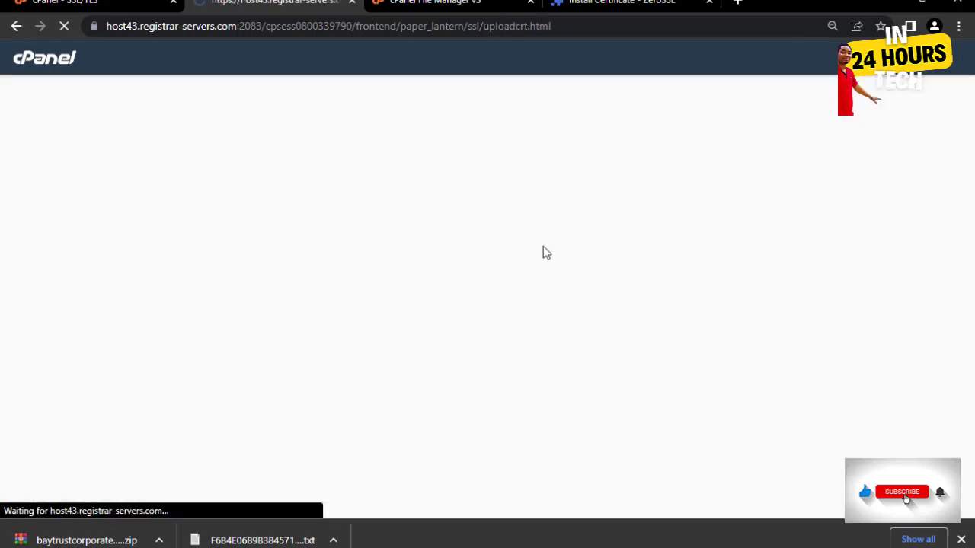
{"action": "left_click", "coordinate": [352, 3]}
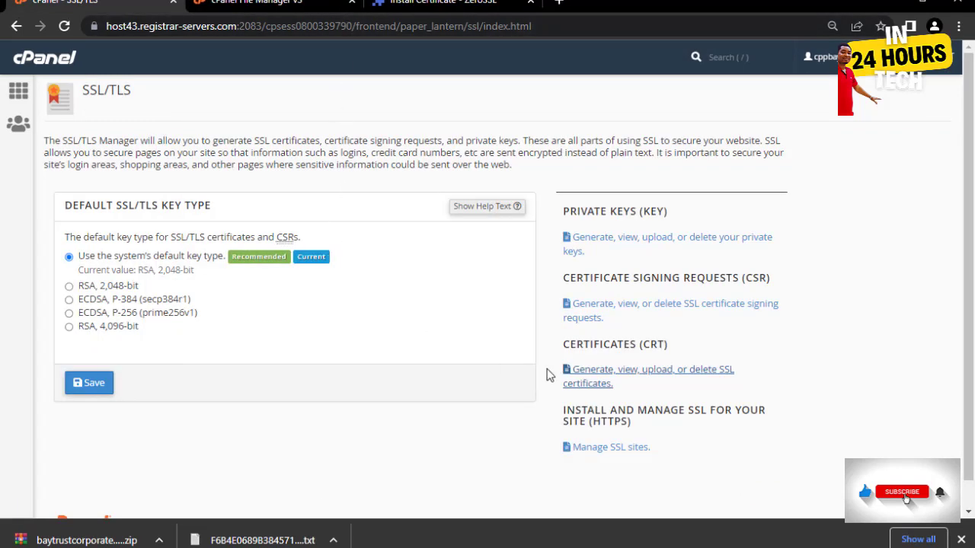
- Open the Manage SSL Sites page, plus the cPanel home page as the first tab
{"action": "scroll", "coordinate": [815, 364], "scroll_direction": "down", "scroll_amount": 2}
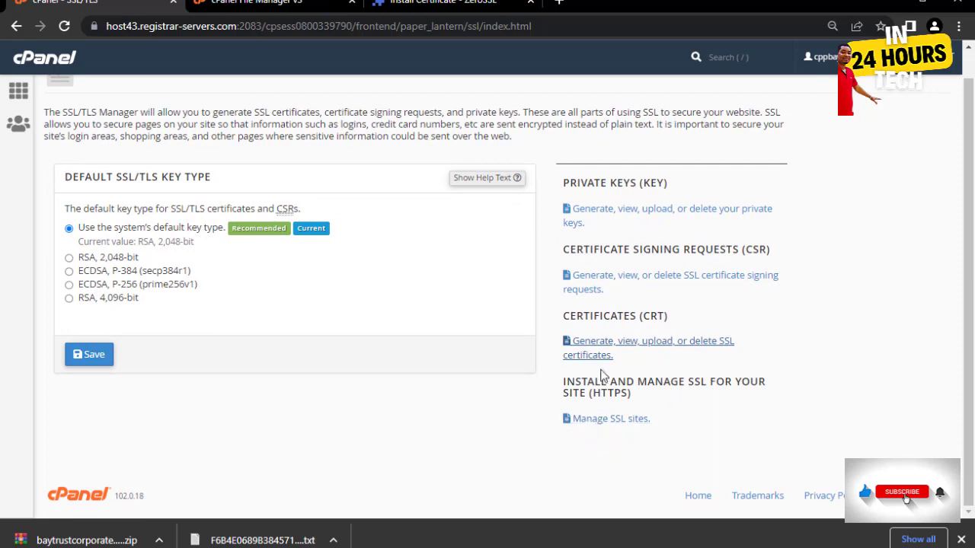
{"action": "left_click", "coordinate": [599, 425]}
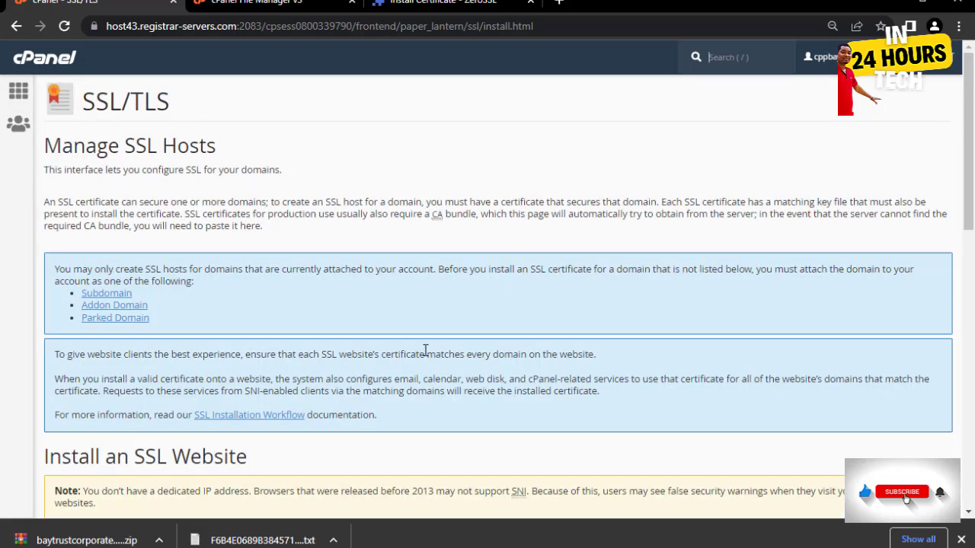
{"action": "scroll", "coordinate": [425, 349], "scroll_direction": "down", "scroll_amount": 5}
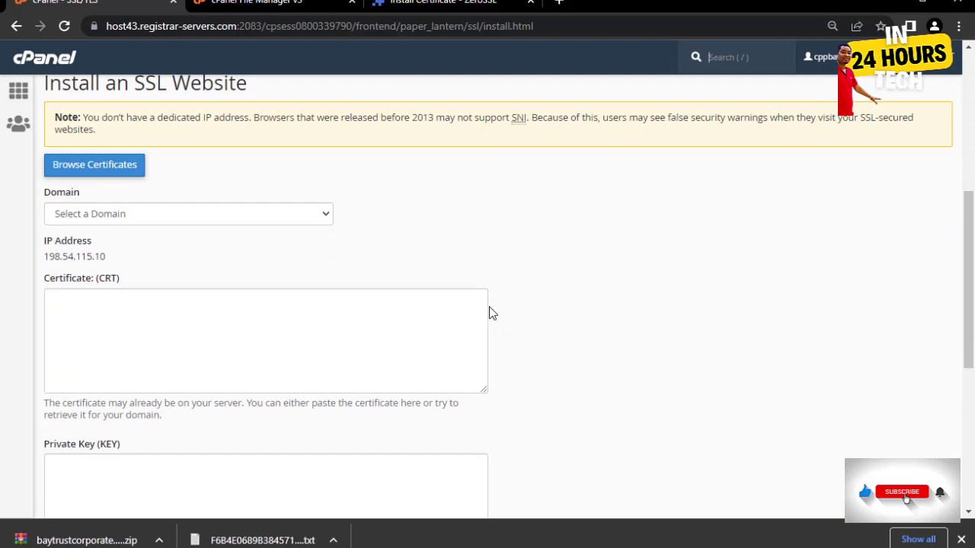
{"action": "right_click", "coordinate": [15, 91]}
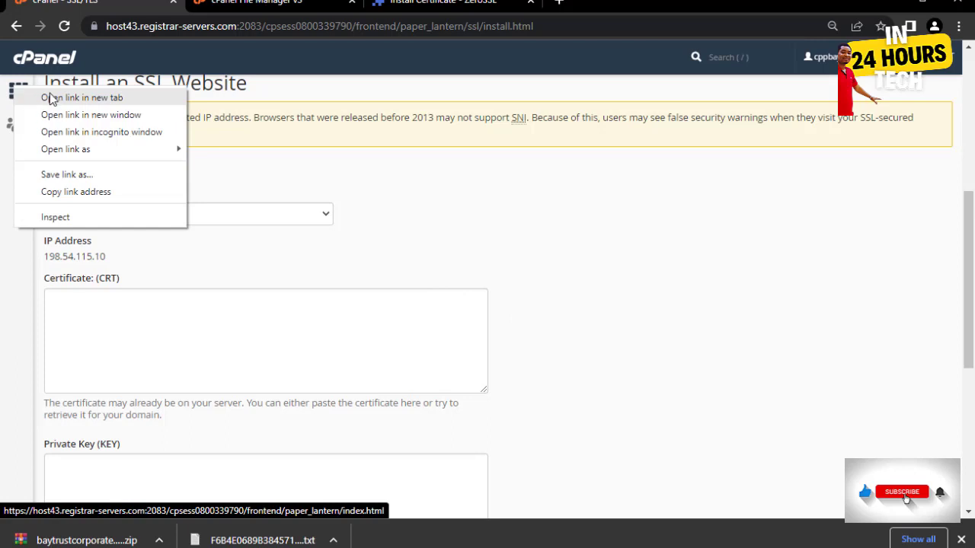
{"action": "left_click", "coordinate": [53, 97]}
{"action": "left_click", "coordinate": [262, 3]}
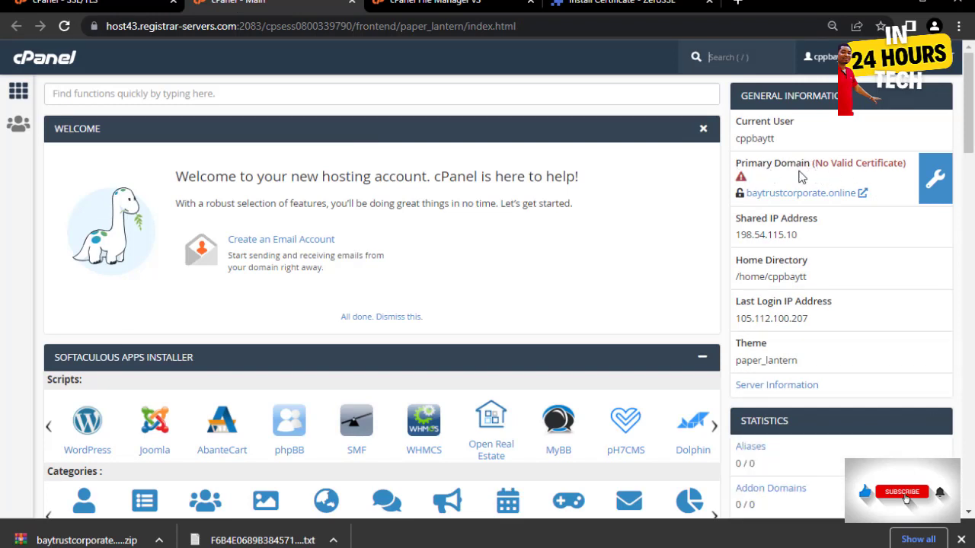
{"action": "left_click_drag", "start_coordinate": [307, 4], "coordinate": [154, 3]}
- Select baytrustcorporate.online as the domain on the Install an SSL Website form
{"action": "left_click", "coordinate": [302, 3]}
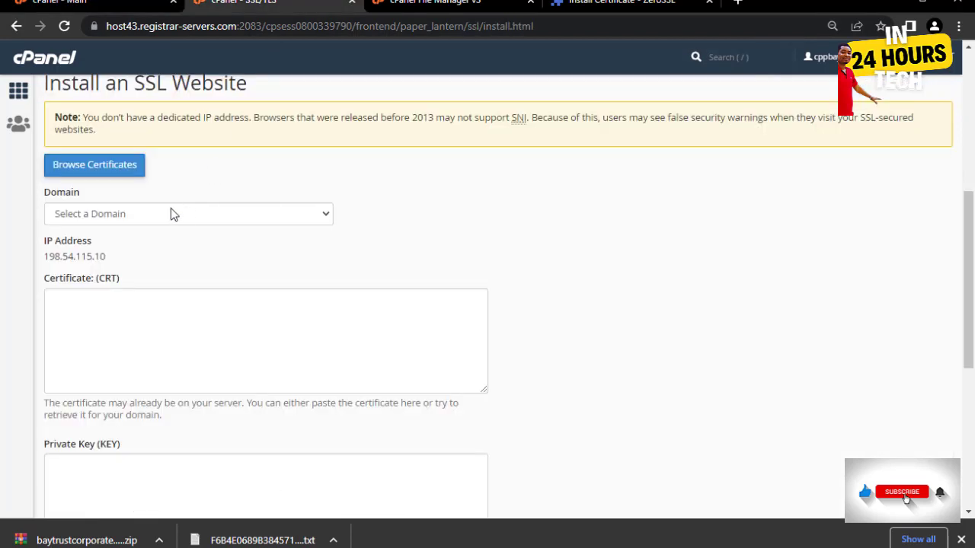
{"action": "left_click", "coordinate": [258, 218]}
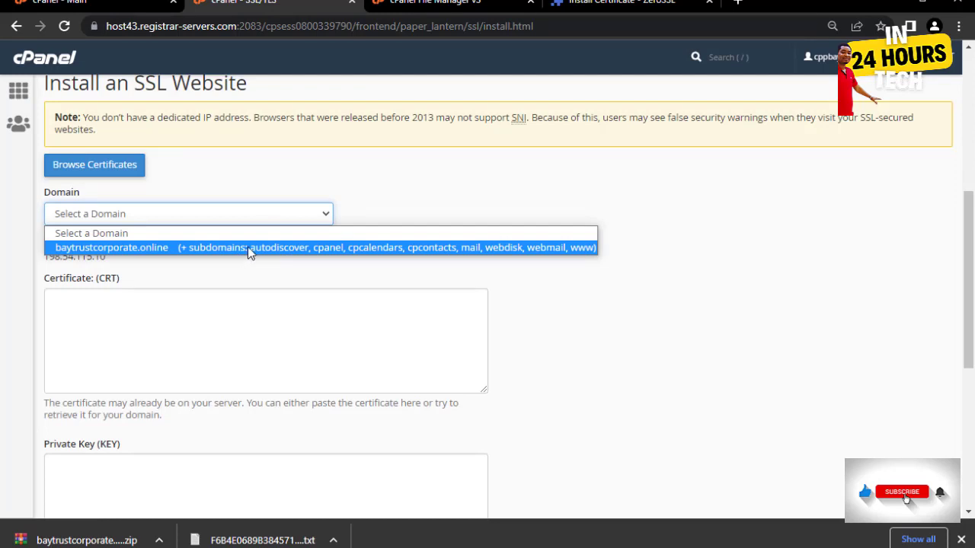
{"action": "left_click", "coordinate": [247, 246]}
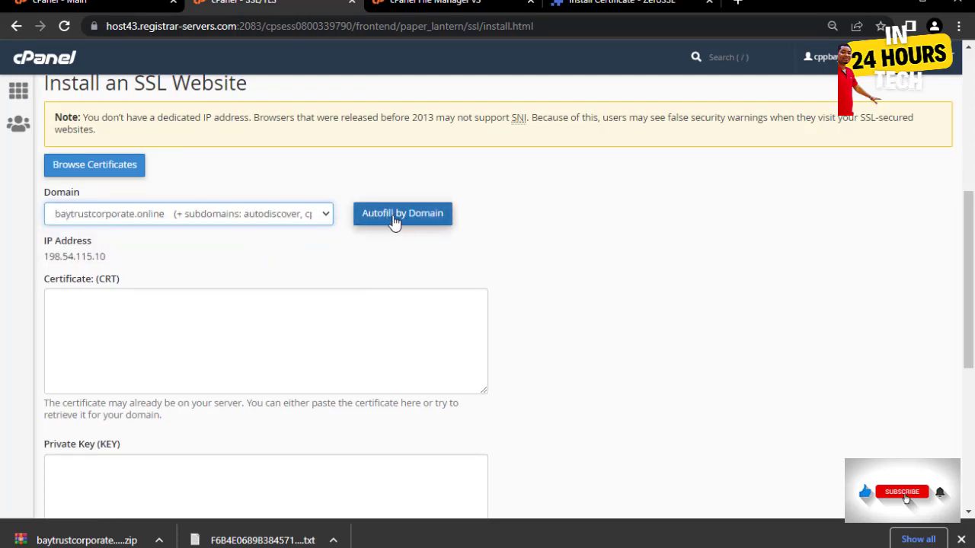
- Autofill and install the certificate on baytrustcorporate.online, acknowledge success, and return to cPanel home
{"action": "left_click", "coordinate": [386, 222]}
{"action": "scroll", "coordinate": [571, 240], "scroll_direction": "down", "scroll_amount": 6}
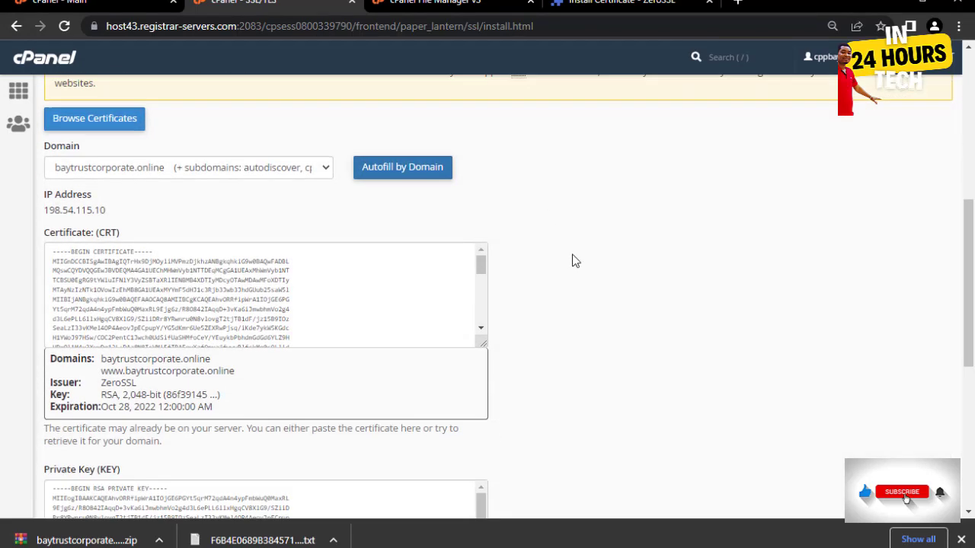
{"action": "left_click", "coordinate": [68, 412]}
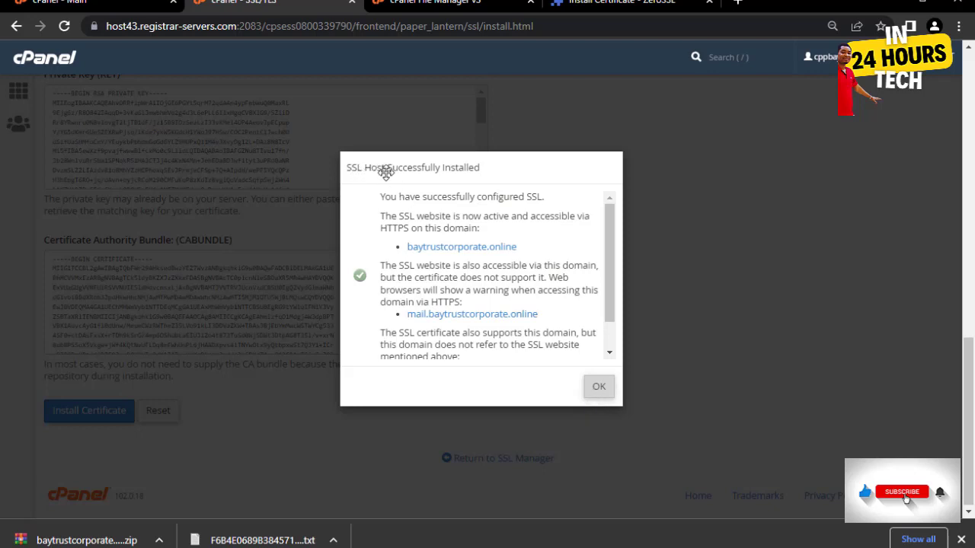
{"action": "left_click", "coordinate": [601, 387]}
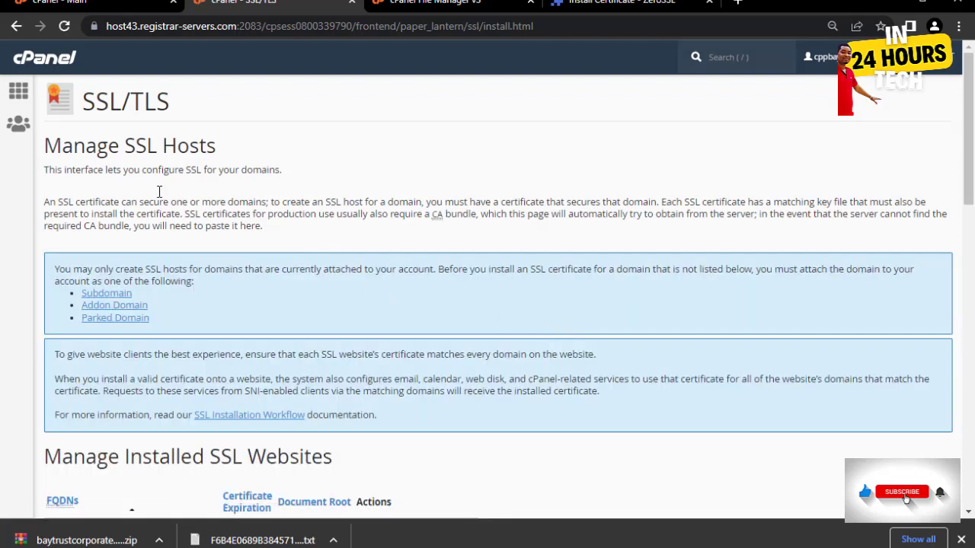
{"action": "left_click", "coordinate": [22, 96]}
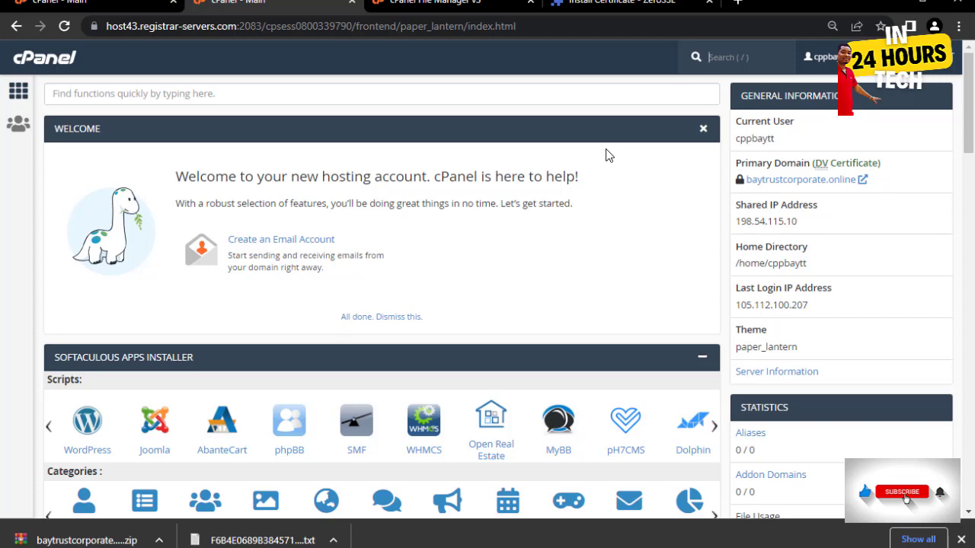
- Dismiss Chrome's downloads bar and launch the MySQL Database Wizard from the Databases section
{"action": "scroll", "coordinate": [416, 203], "scroll_direction": "down", "scroll_amount": 2}
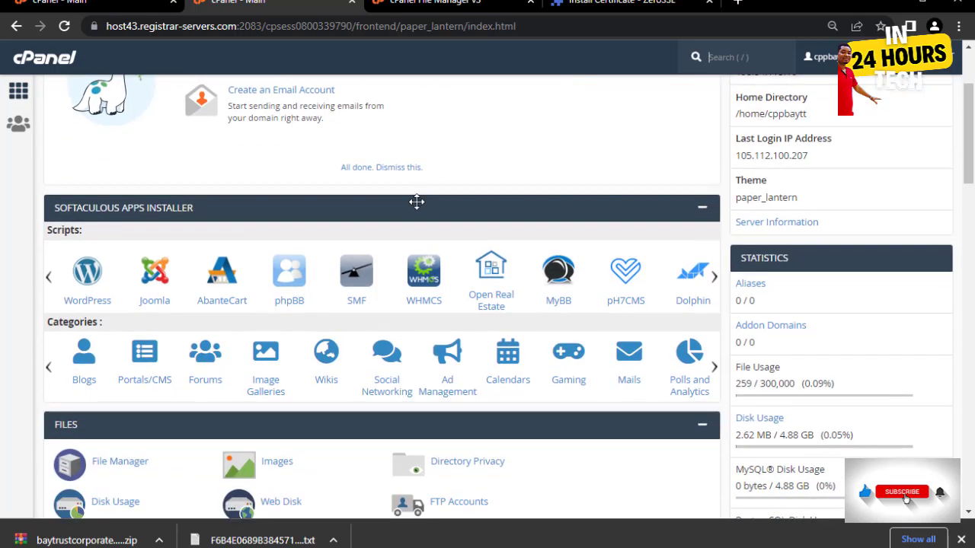
{"action": "scroll", "coordinate": [437, 220], "scroll_direction": "down", "scroll_amount": 2}
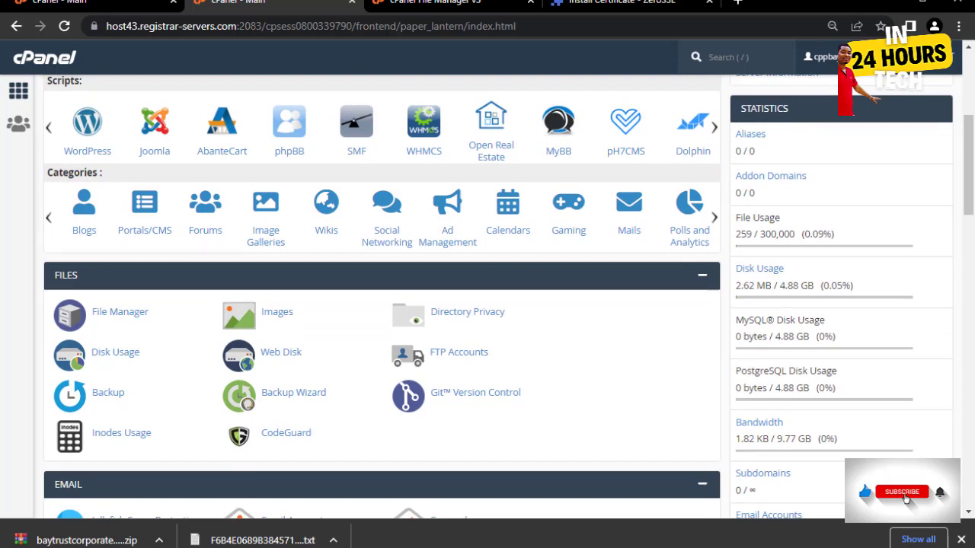
{"action": "left_click", "coordinate": [961, 539]}
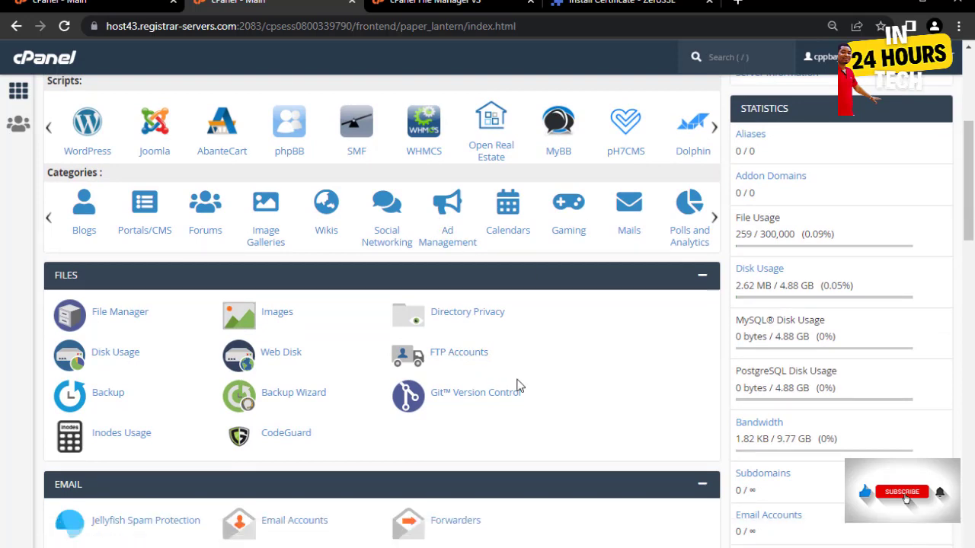
{"action": "scroll", "coordinate": [516, 387], "scroll_direction": "down", "scroll_amount": 3}
{"action": "scroll", "coordinate": [517, 387], "scroll_direction": "down", "scroll_amount": 5}
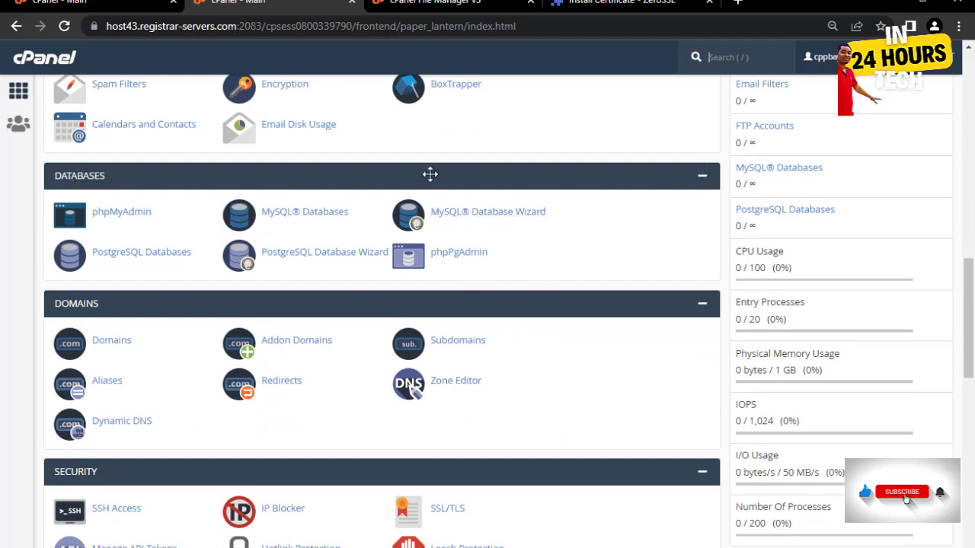
{"action": "left_click", "coordinate": [482, 217]}
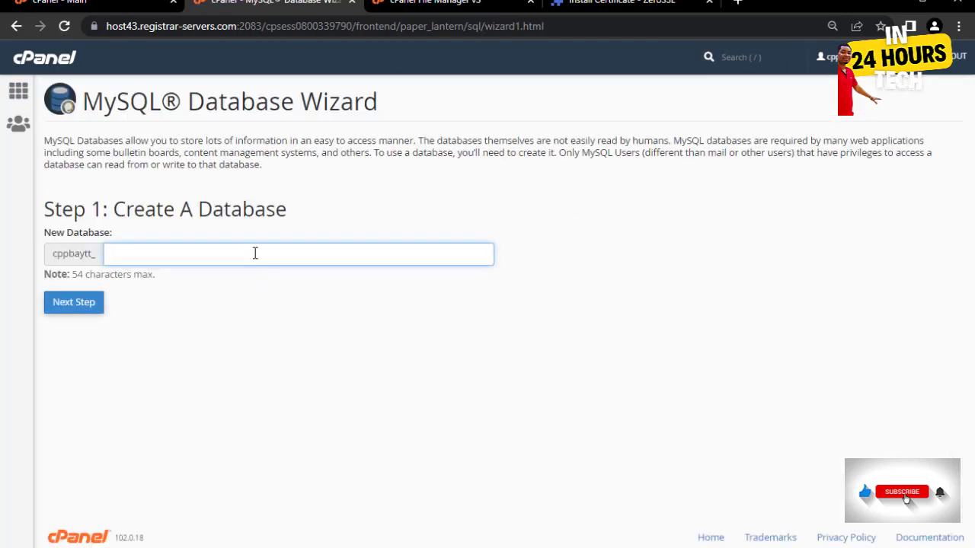
- Create the database hostbb, giving cppbaytt_hostbb
{"action": "left_click", "coordinate": [255, 253]}
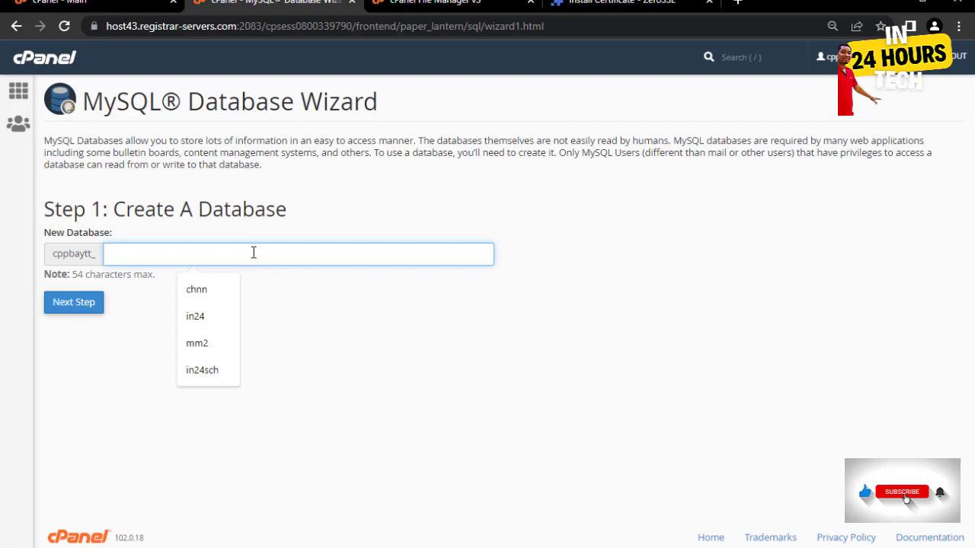
{"action": "type", "text": "hostbb"}
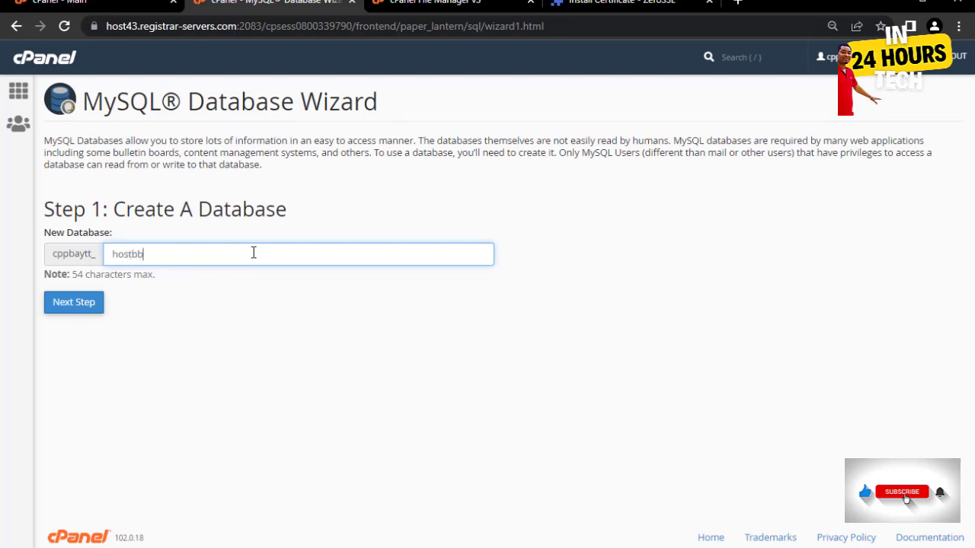
{"action": "left_click", "coordinate": [76, 308]}
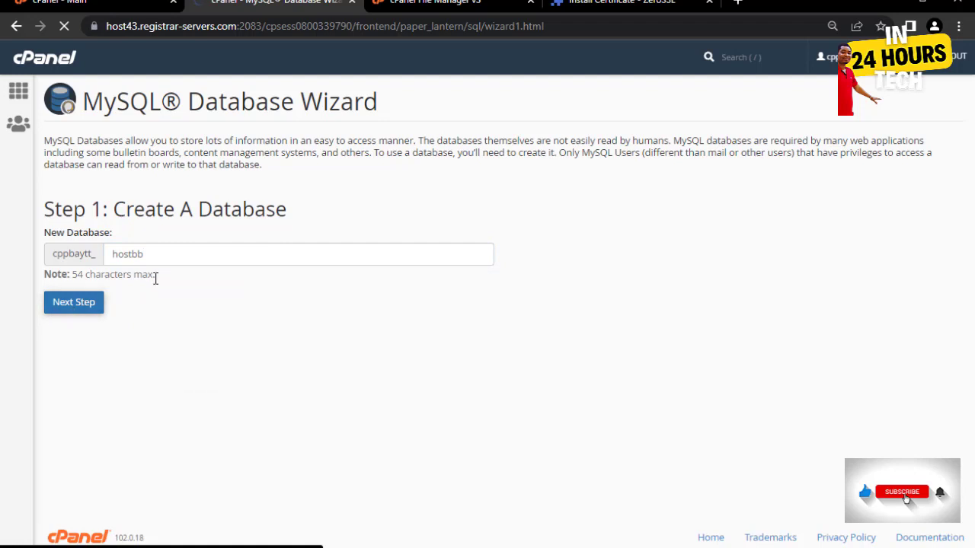
- Enter database user hostbb with a copied generated password, then switch to the VS Code notes
{"action": "left_click", "coordinate": [145, 234]}
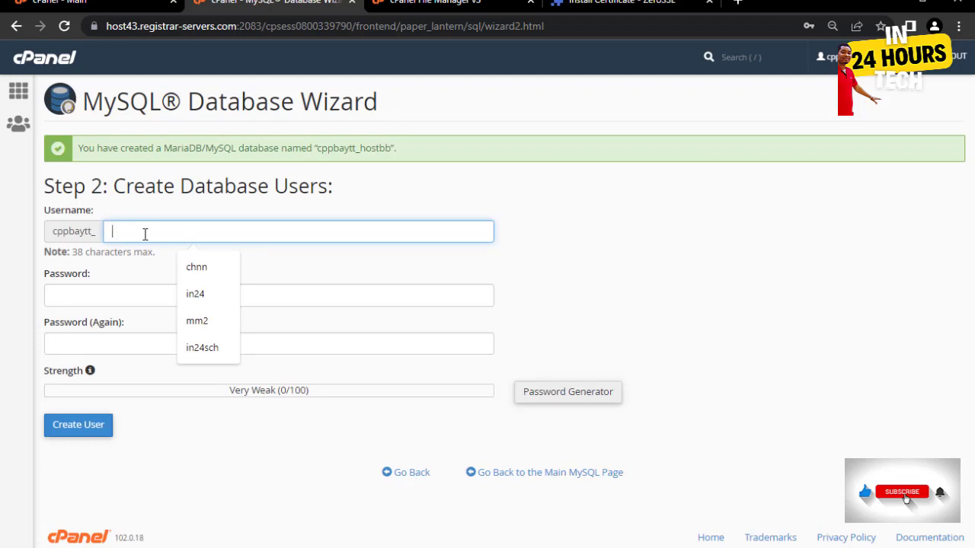
{"action": "type", "text": "hostbb"}
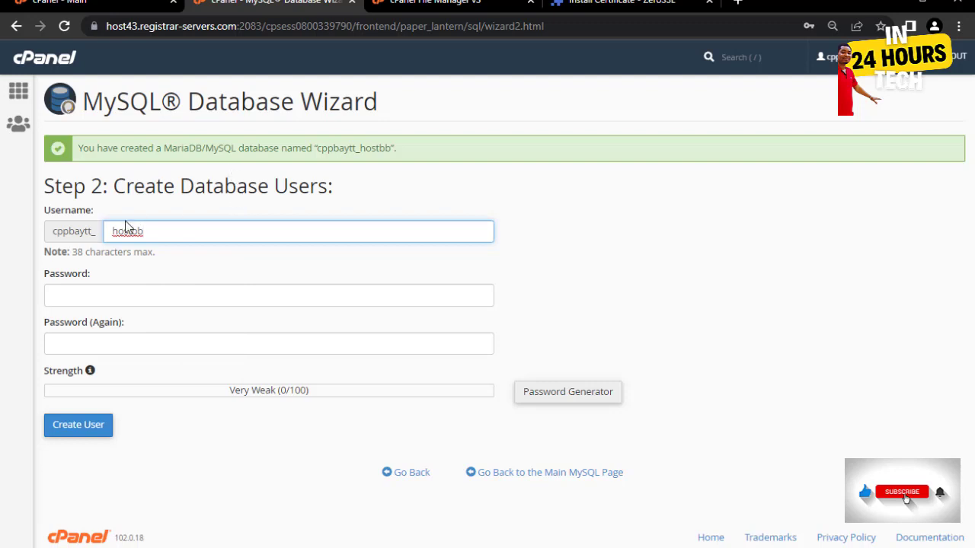
{"action": "left_click", "coordinate": [281, 289]}
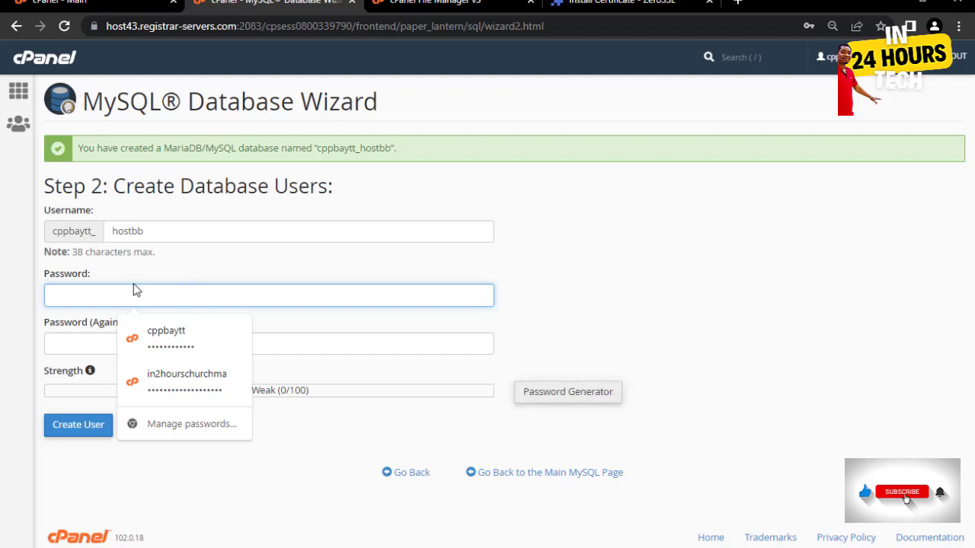
{"action": "left_click", "coordinate": [553, 393]}
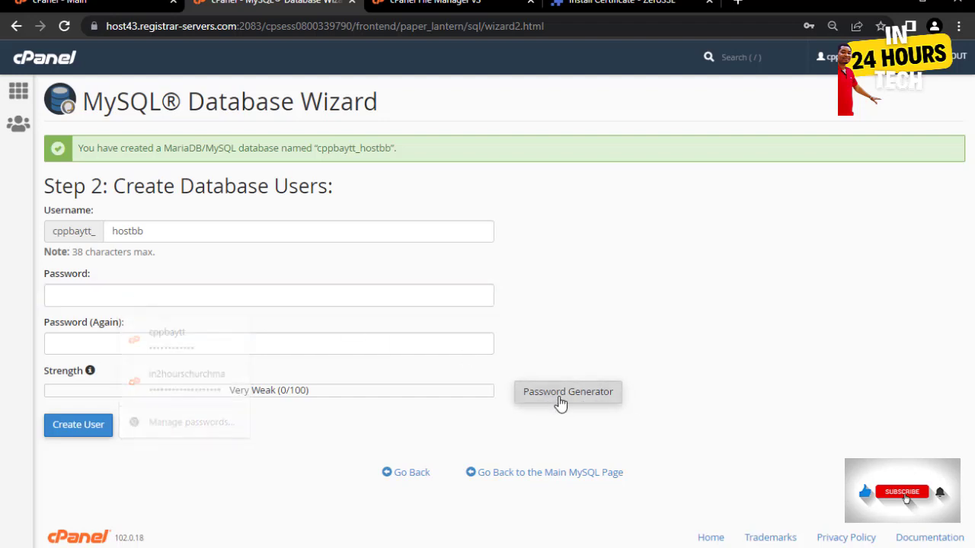
{"action": "left_click_drag", "start_coordinate": [481, 257], "coordinate": [375, 262]}
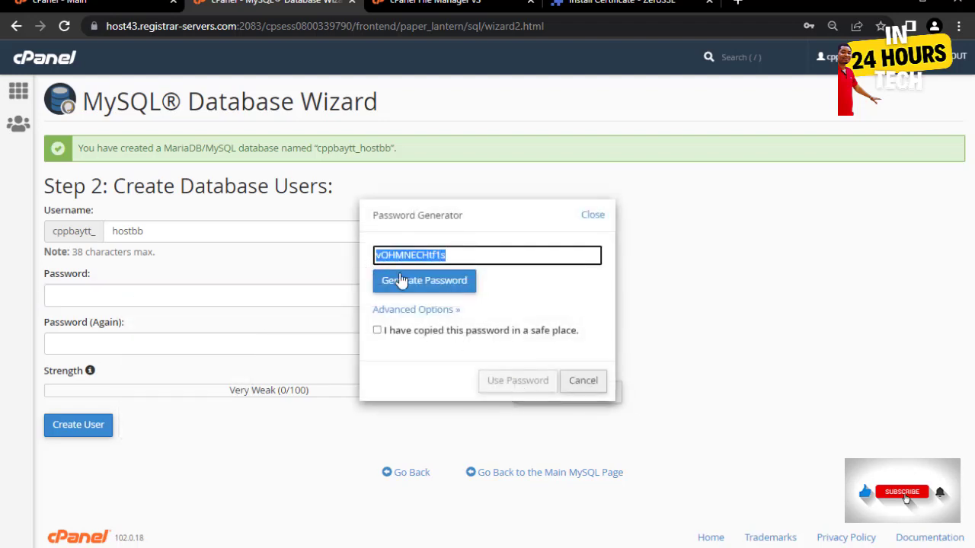
{"action": "left_click", "coordinate": [377, 332]}
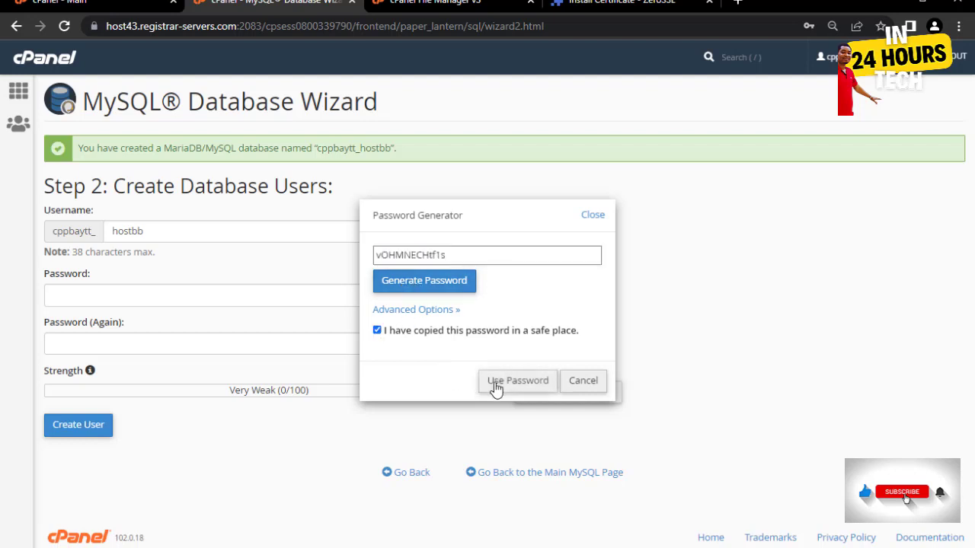
{"action": "left_click", "coordinate": [509, 384]}
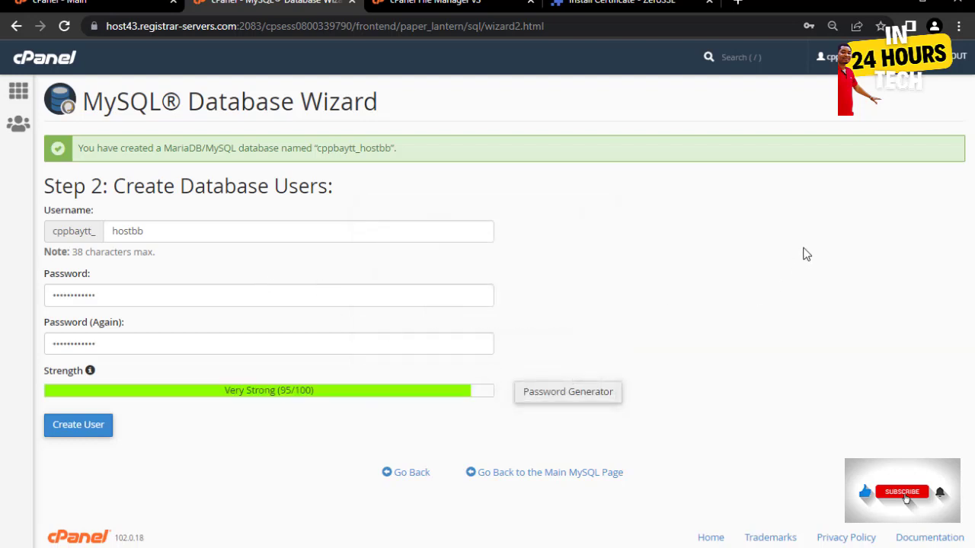
{"action": "key", "text": "alt+Tab"}
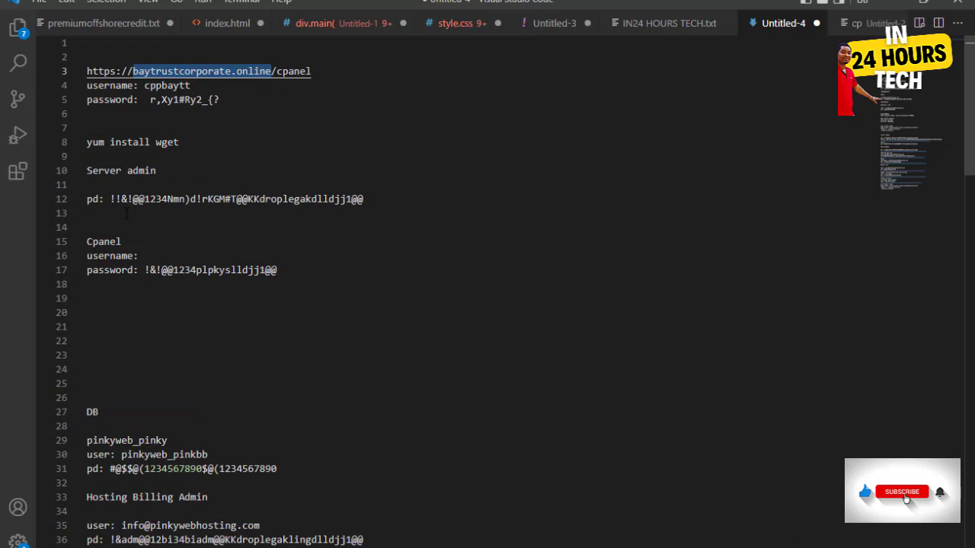
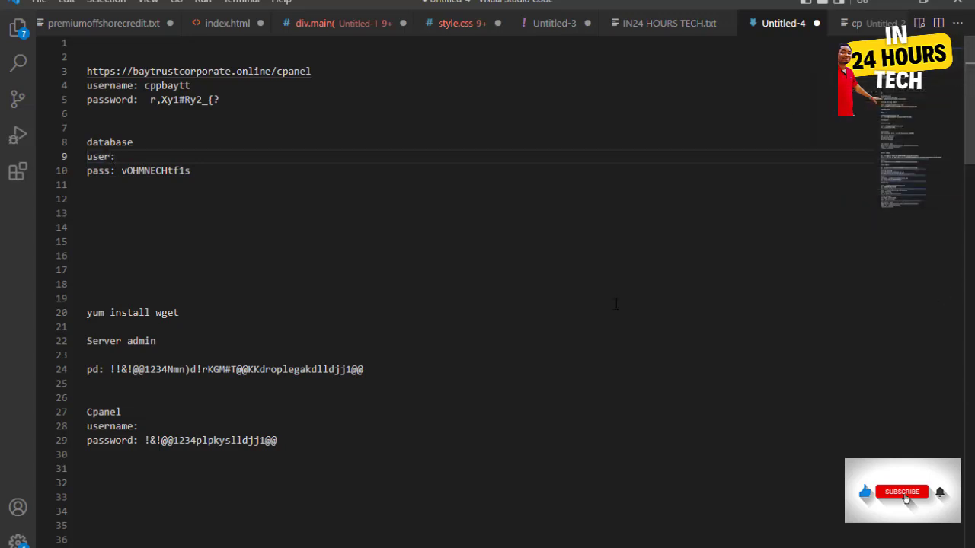
- Return to the cPanel wizard and create the database user cppbaytt_hostbb
{"action": "mouse_move", "coordinate": [968, 282]}
{"action": "left_click", "coordinate": [888, 284]}
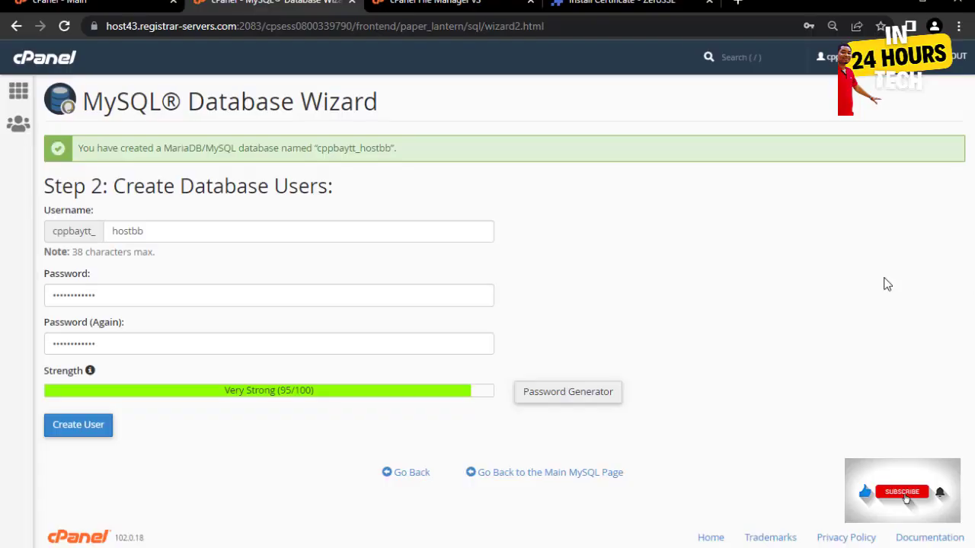
{"action": "left_click", "coordinate": [80, 426]}
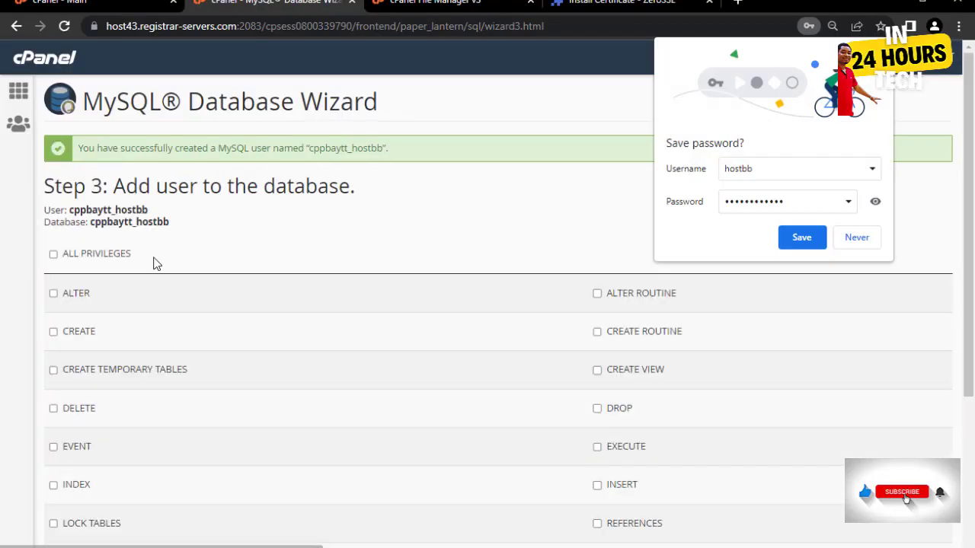
- Tick ALL PRIVILEGES for the user on cppbaytt_hostbb and select the user and database names
{"action": "left_click", "coordinate": [53, 254]}
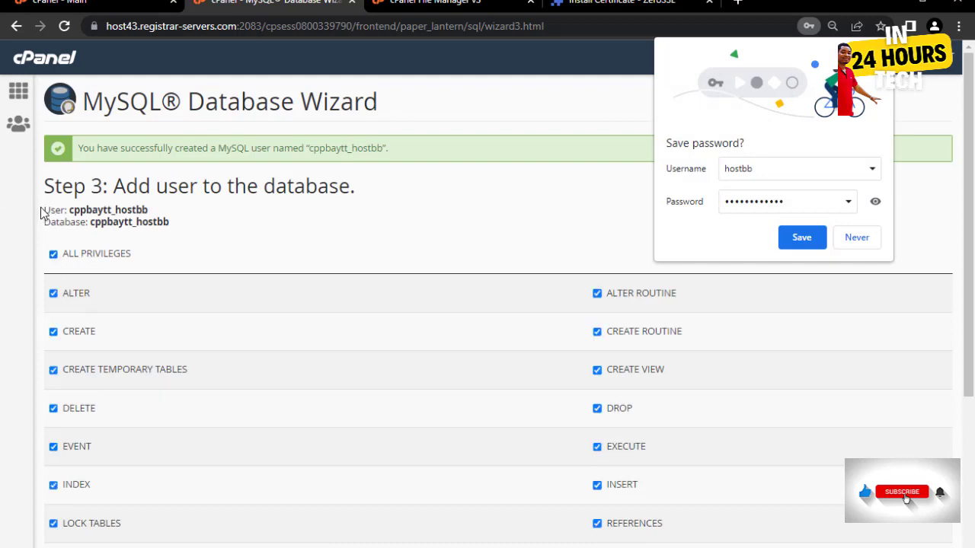
{"action": "left_click_drag", "start_coordinate": [43, 210], "coordinate": [148, 211]}
{"action": "left_click", "coordinate": [183, 221]}
{"action": "left_click_drag", "start_coordinate": [44, 210], "coordinate": [172, 222]}
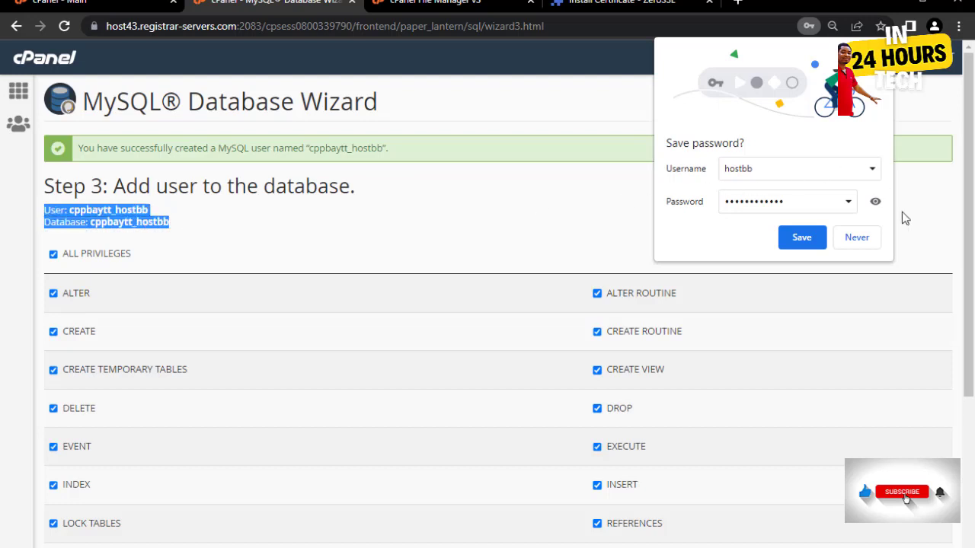
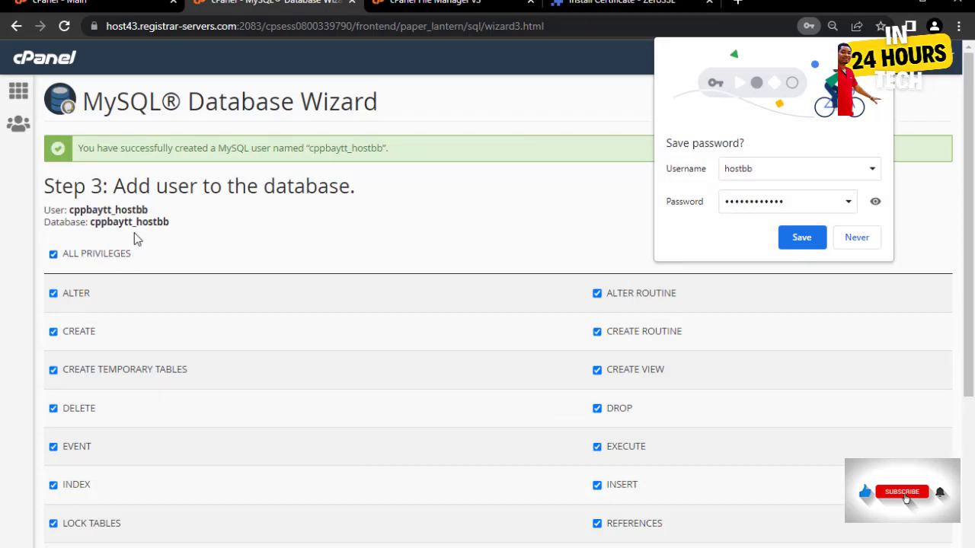
- Add the MySQL user to the database with ALL PRIVILEGES, then return to the cPanel home page
{"action": "scroll", "coordinate": [89, 259], "scroll_direction": "down", "scroll_amount": 3}
{"action": "left_click", "coordinate": [68, 449]}
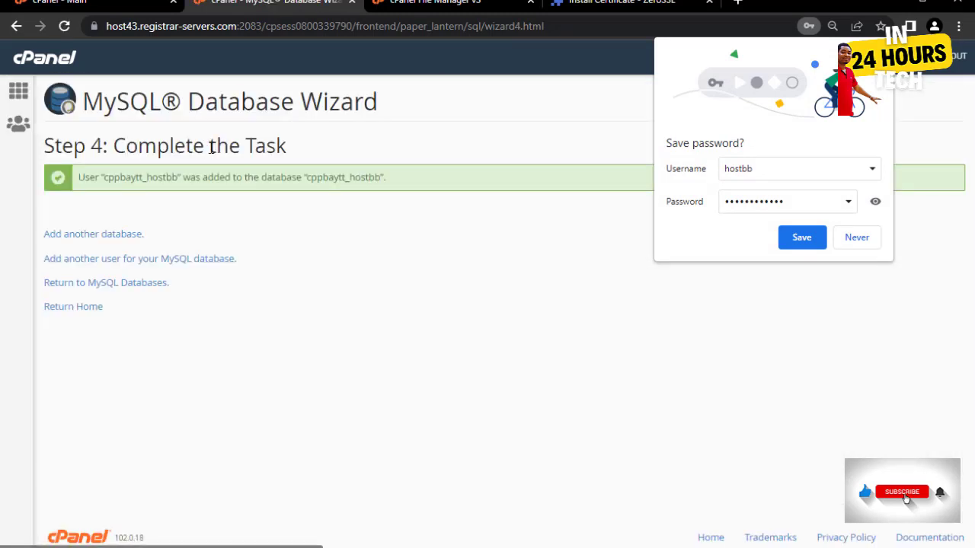
{"action": "left_click", "coordinate": [18, 99]}
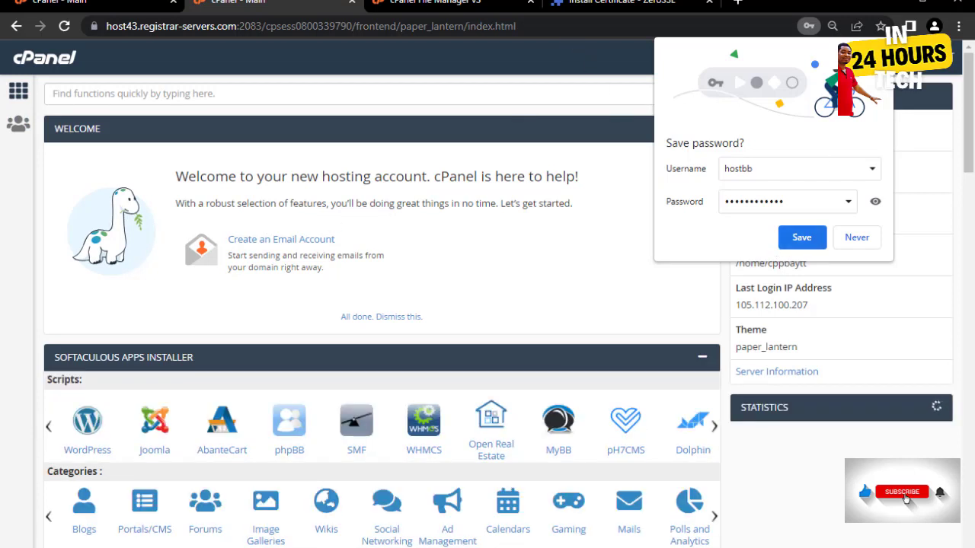
- Dismiss Chrome's save-password popup and scroll down the cPanel home page
{"action": "left_click", "coordinate": [797, 237]}
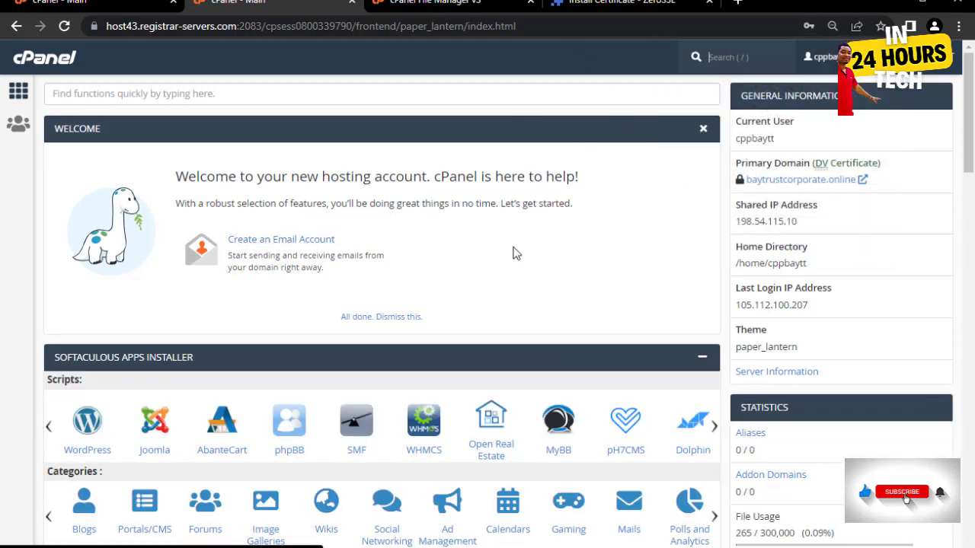
{"action": "scroll", "coordinate": [525, 244], "scroll_direction": "down", "scroll_amount": 1}
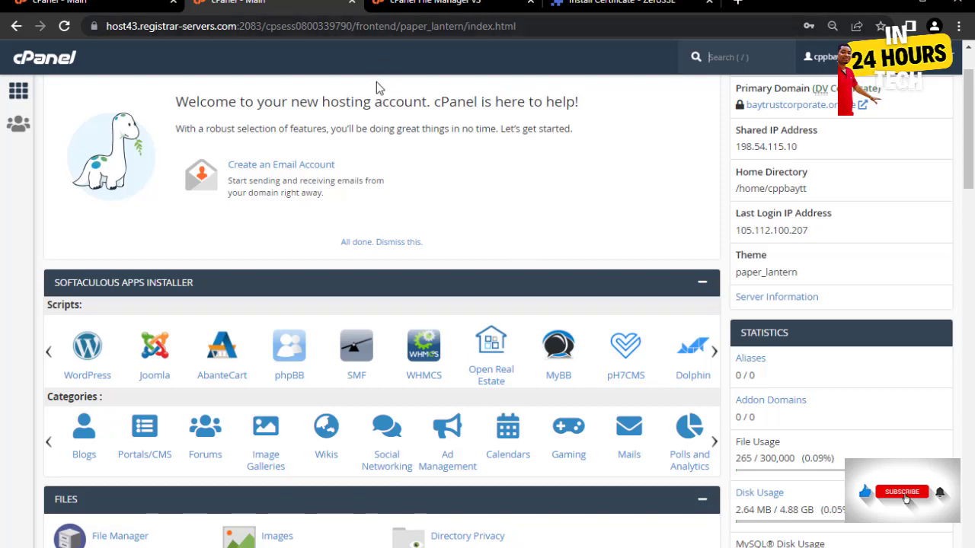
- Open File Manager in the public_html folder and bring up its Upload page
{"action": "scroll", "coordinate": [244, 226], "scroll_direction": "down", "scroll_amount": 4}
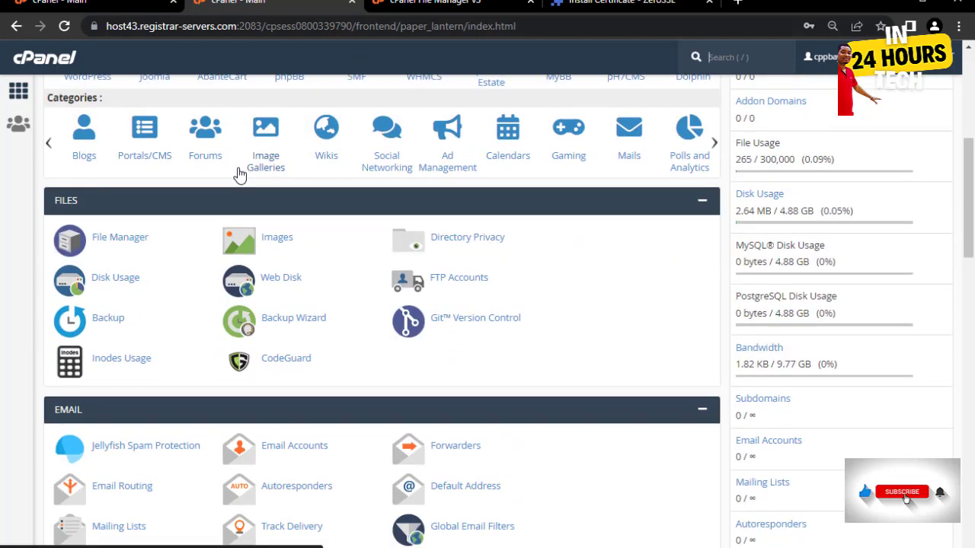
{"action": "left_click", "coordinate": [121, 239]}
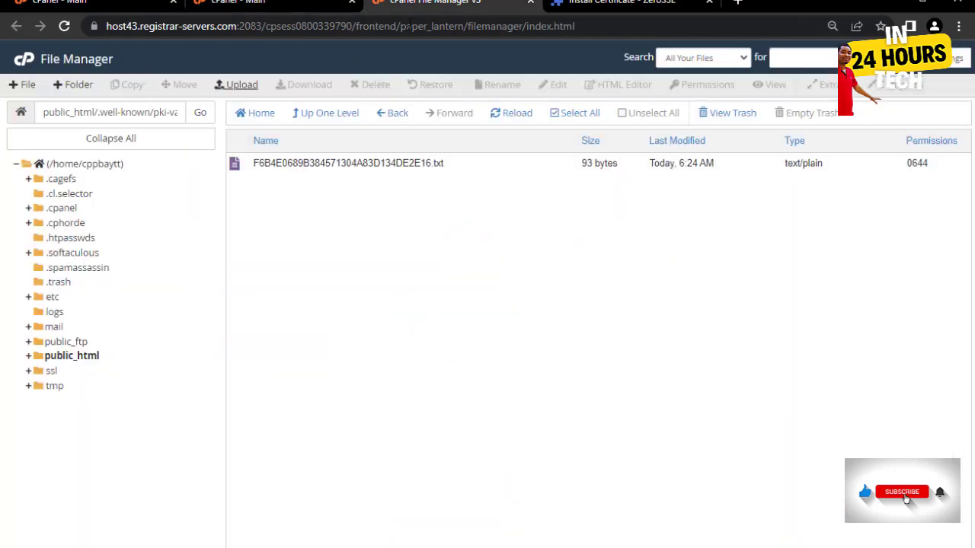
{"action": "left_click", "coordinate": [325, 114]}
{"action": "left_click", "coordinate": [325, 114]}
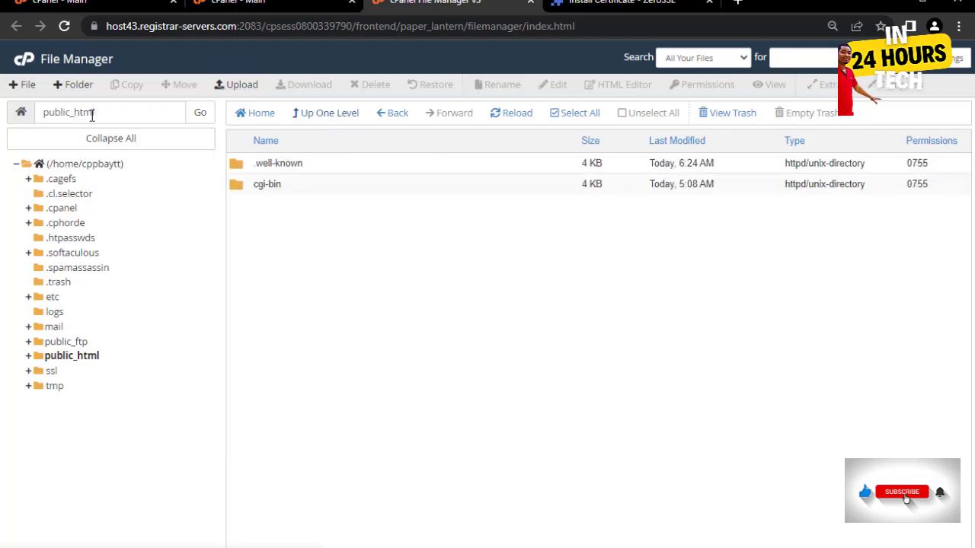
{"action": "left_click", "coordinate": [530, 2]}
{"action": "left_click", "coordinate": [252, 2]}
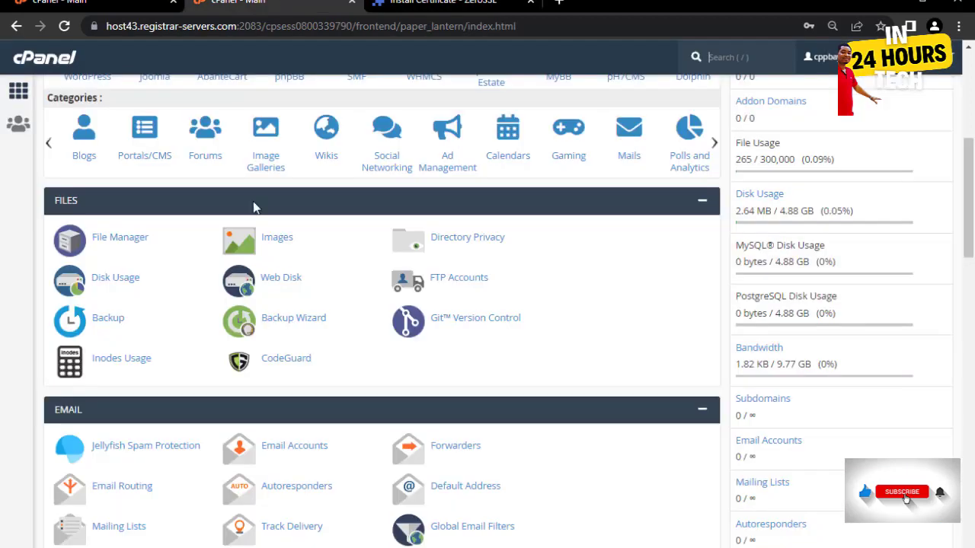
{"action": "left_click", "coordinate": [120, 241]}
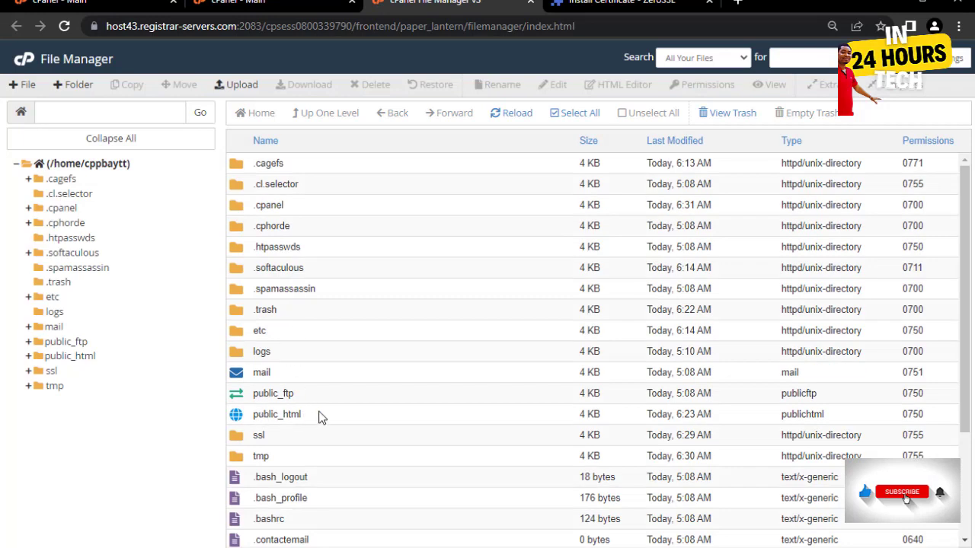
{"action": "double_click", "coordinate": [321, 414]}
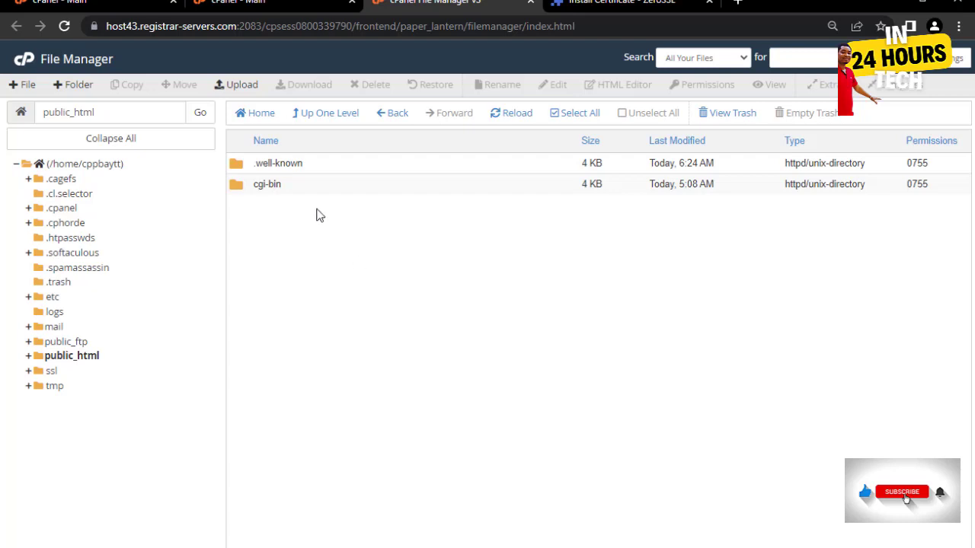
{"action": "left_click", "coordinate": [242, 85]}
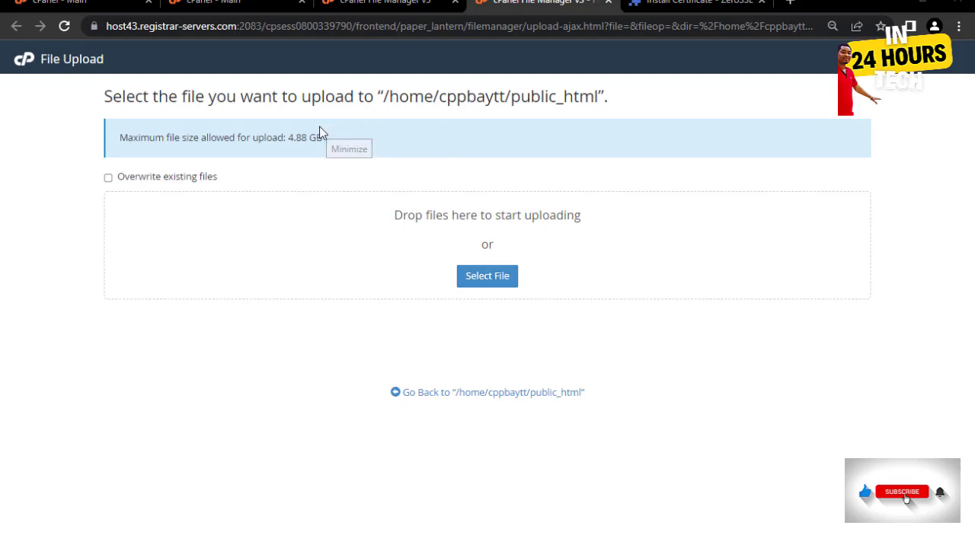
- Upload the in24css.zip archive from Downloads to public_html
{"action": "left_click", "coordinate": [487, 283]}
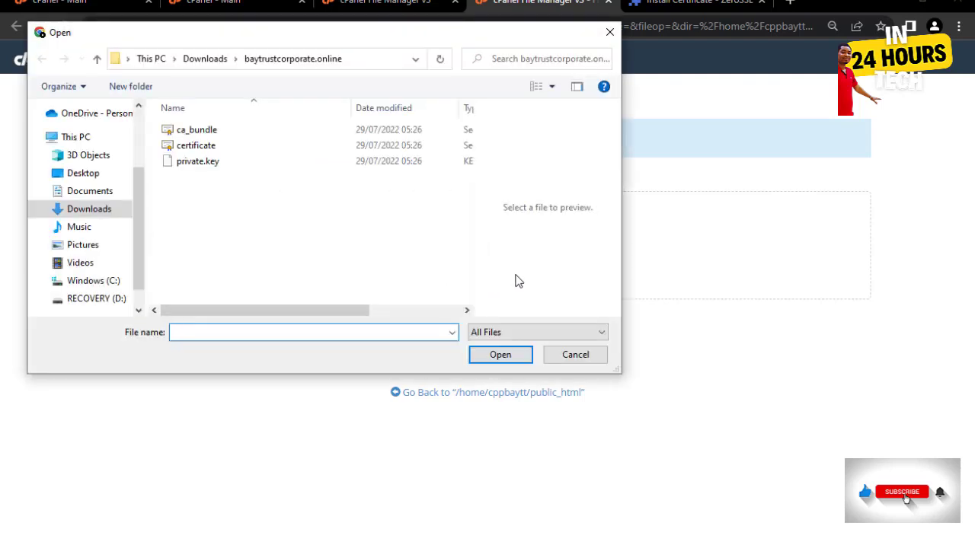
{"action": "left_click", "coordinate": [93, 213]}
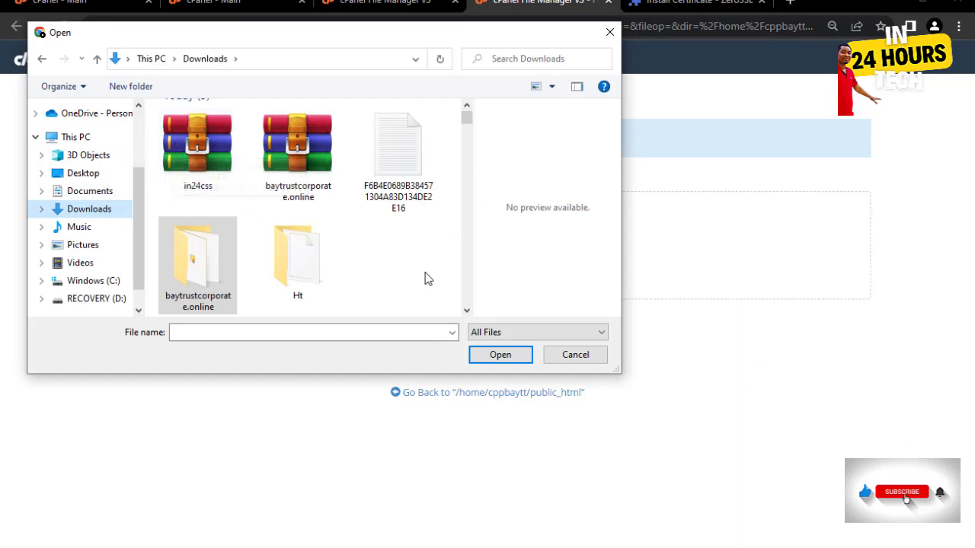
{"action": "left_click", "coordinate": [188, 146]}
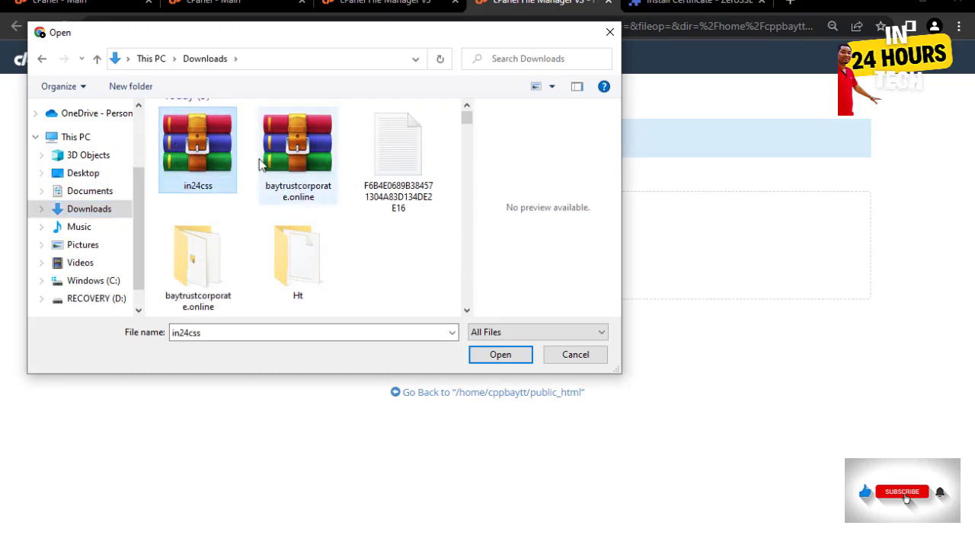
{"action": "left_click", "coordinate": [500, 355]}
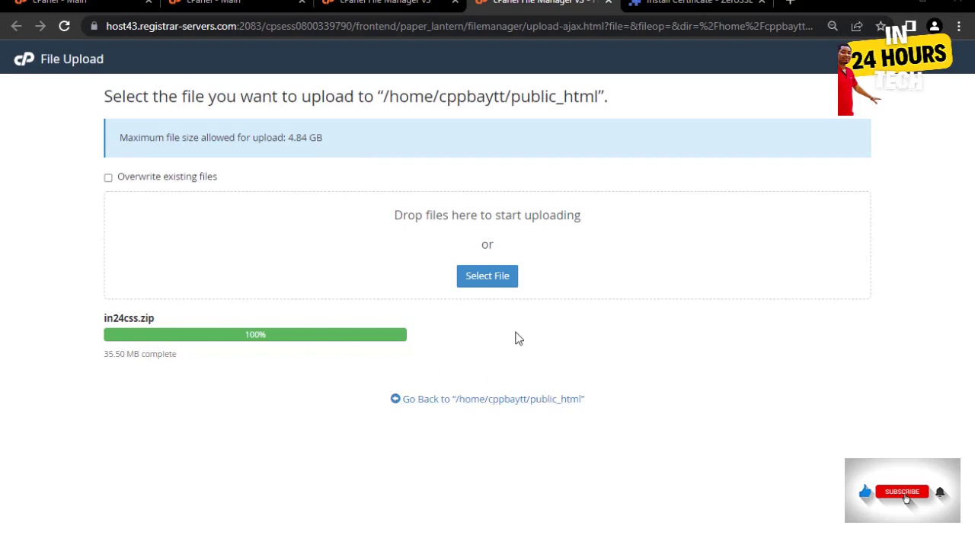
- Extract in24css.zip into public_html and close the Extraction Results dialog
{"action": "left_click", "coordinate": [506, 401]}
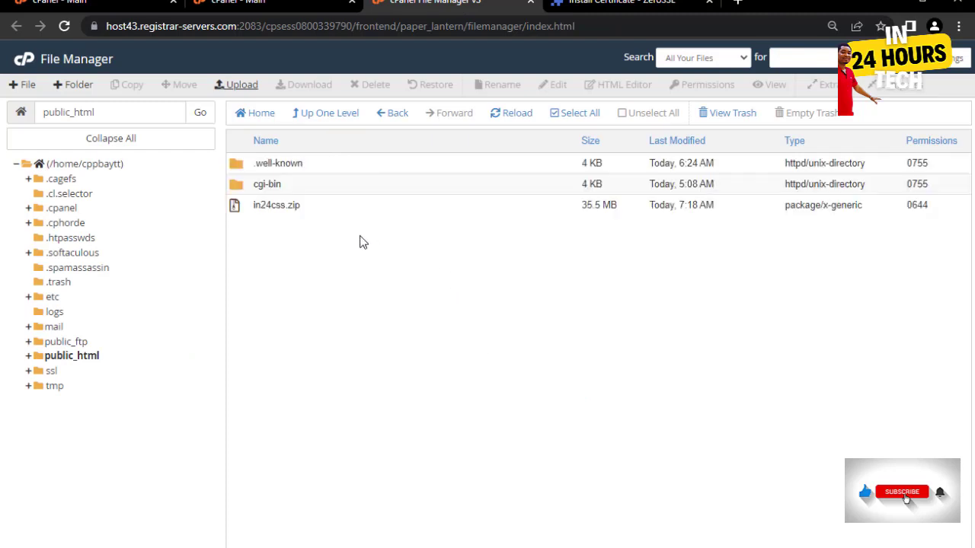
{"action": "left_click", "coordinate": [323, 213]}
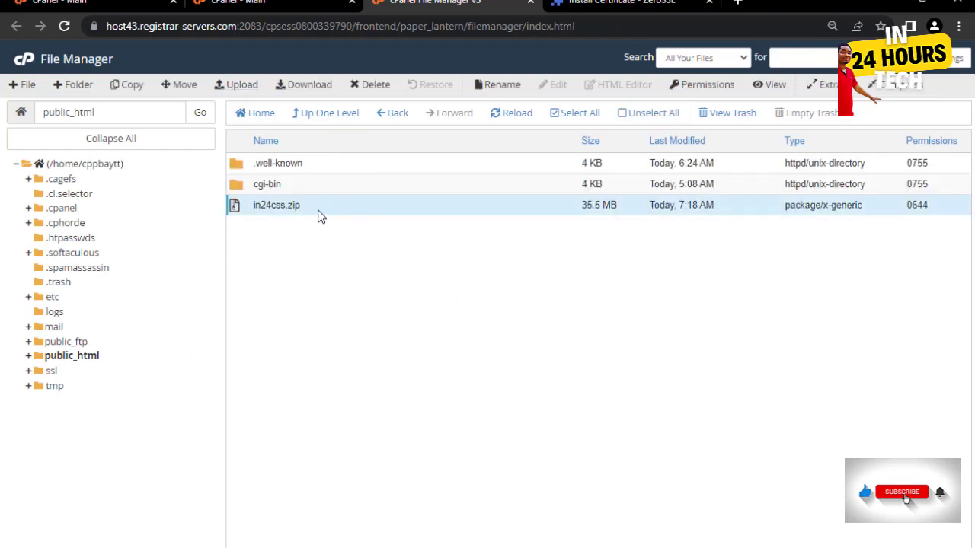
{"action": "right_click", "coordinate": [341, 208]}
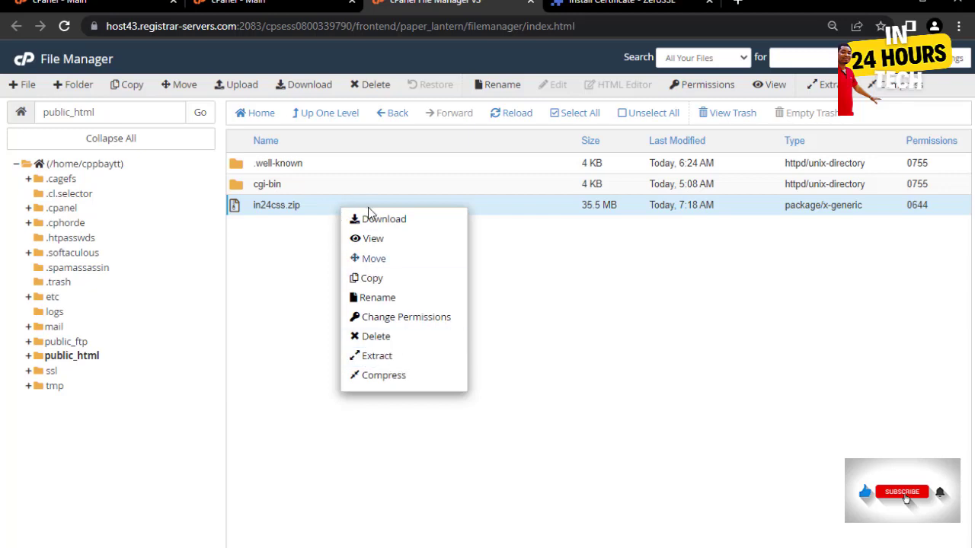
{"action": "left_click", "coordinate": [377, 357]}
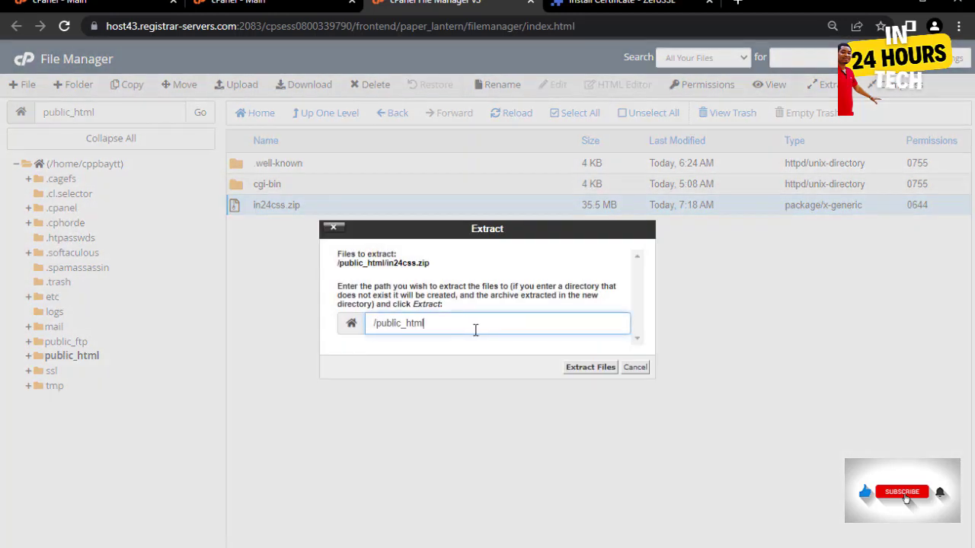
{"action": "left_click", "coordinate": [588, 369]}
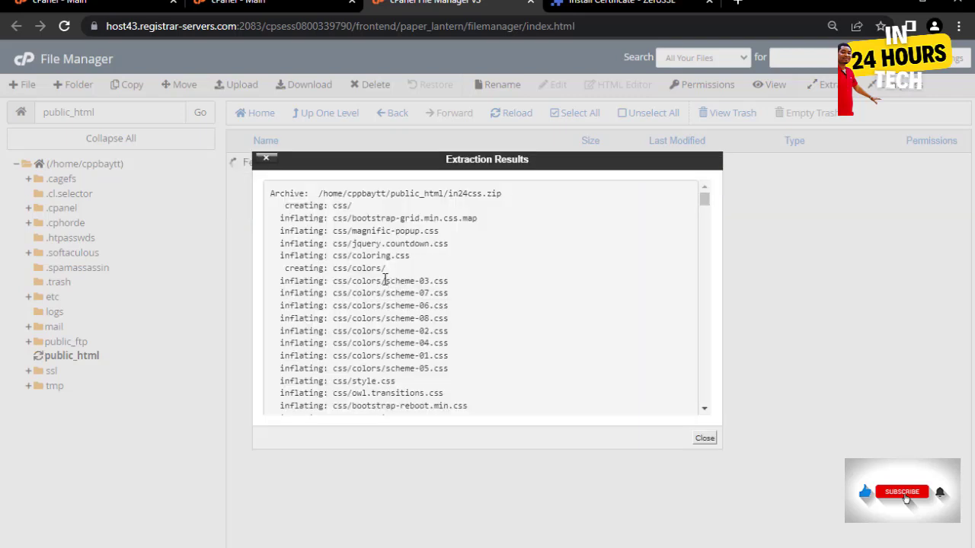
{"action": "left_click", "coordinate": [705, 440]}
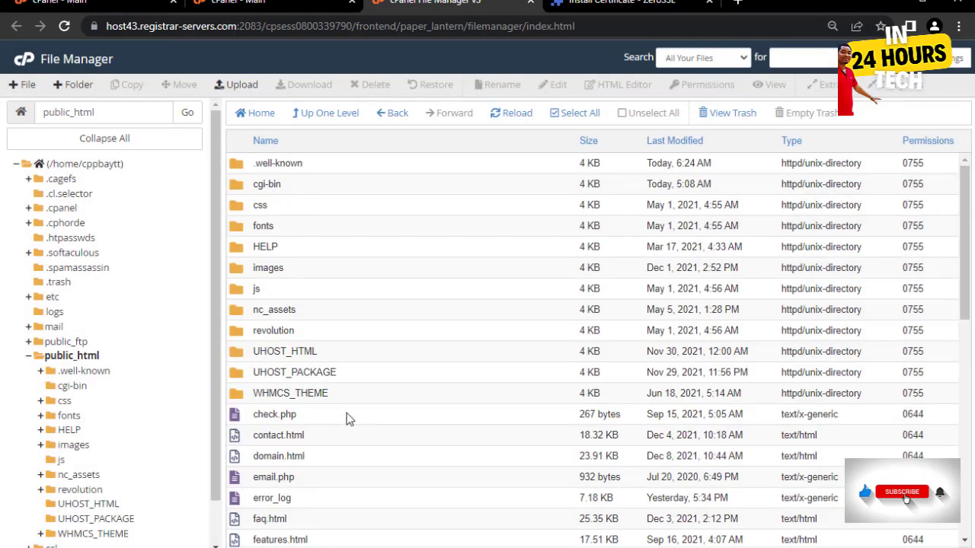
- Open /public_html/index.html in the code editor, accepting the default encoding
{"action": "scroll", "coordinate": [393, 437], "scroll_direction": "down", "scroll_amount": 3}
{"action": "scroll", "coordinate": [391, 412], "scroll_direction": "down", "scroll_amount": 3}
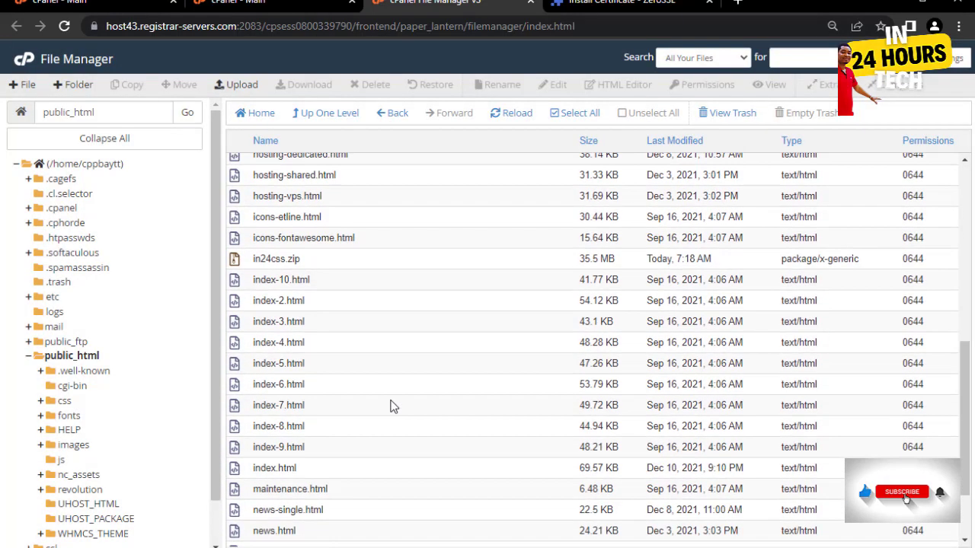
{"action": "scroll", "coordinate": [392, 405], "scroll_direction": "up", "scroll_amount": 6}
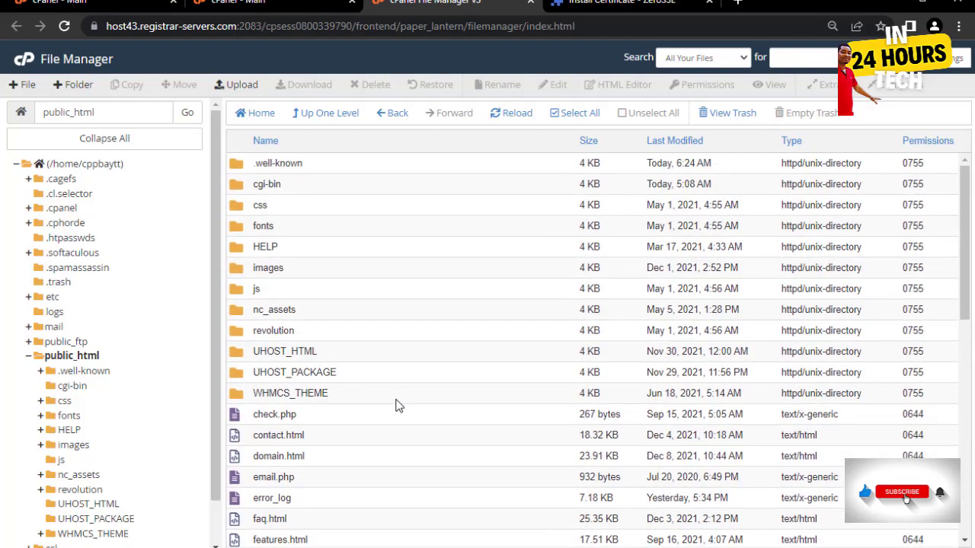
{"action": "scroll", "coordinate": [397, 408], "scroll_direction": "down", "scroll_amount": 8}
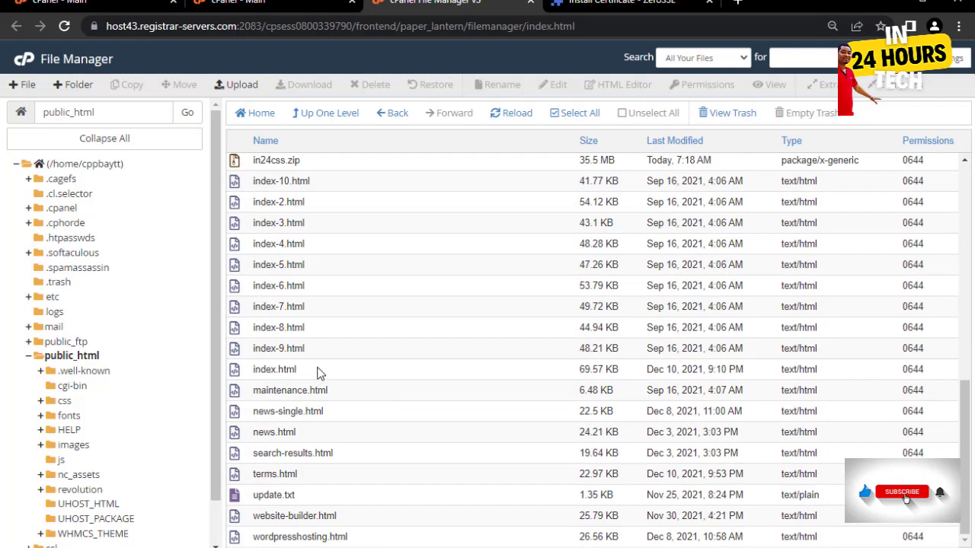
{"action": "left_click", "coordinate": [319, 372]}
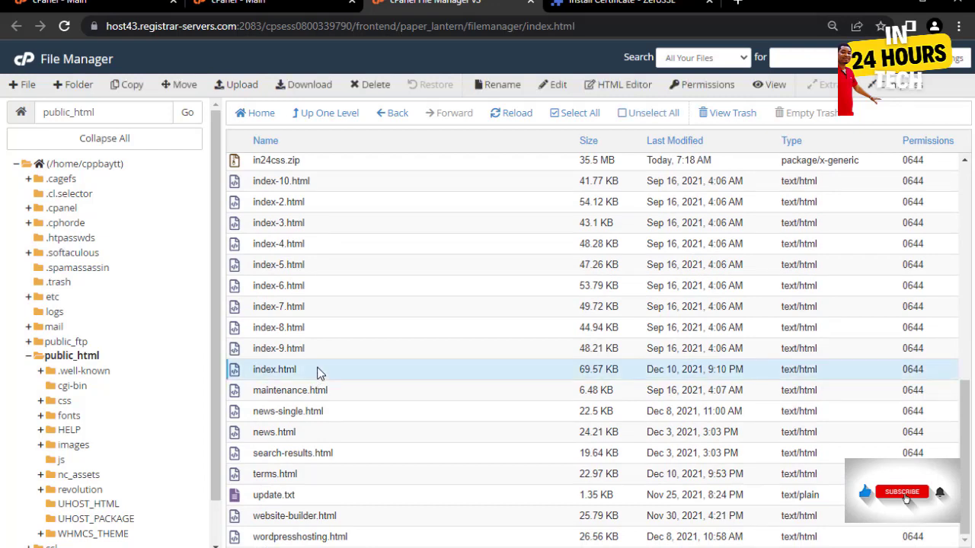
{"action": "right_click", "coordinate": [320, 373]}
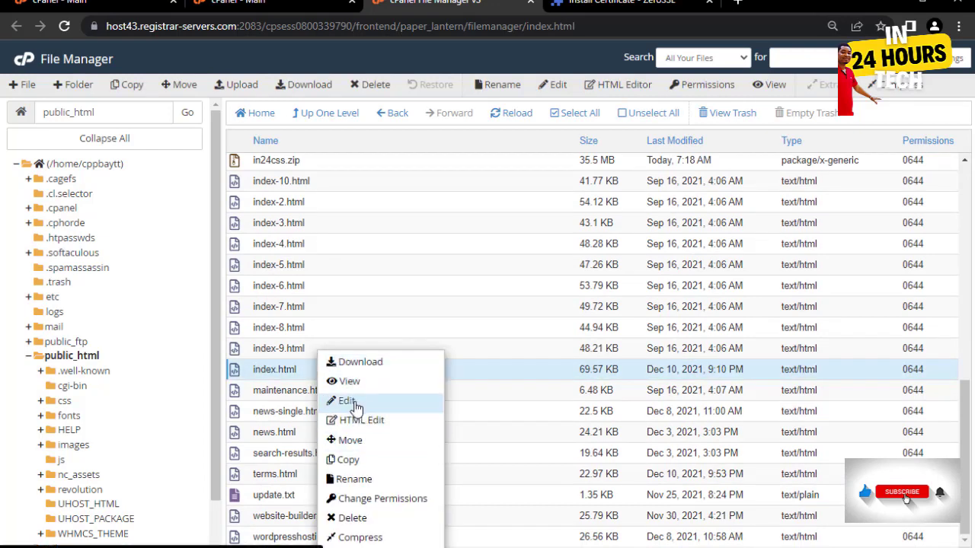
{"action": "left_click", "coordinate": [352, 401]}
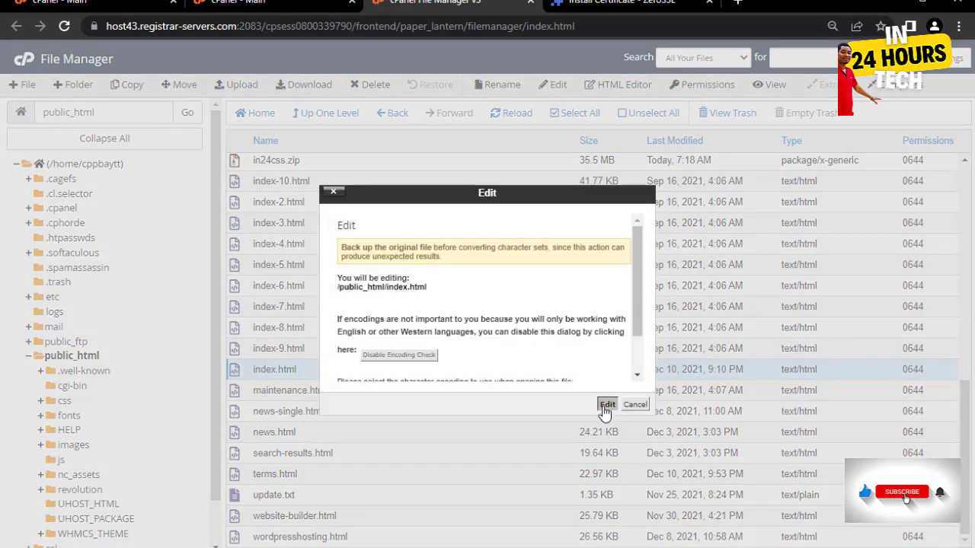
{"action": "left_click", "coordinate": [607, 404]}
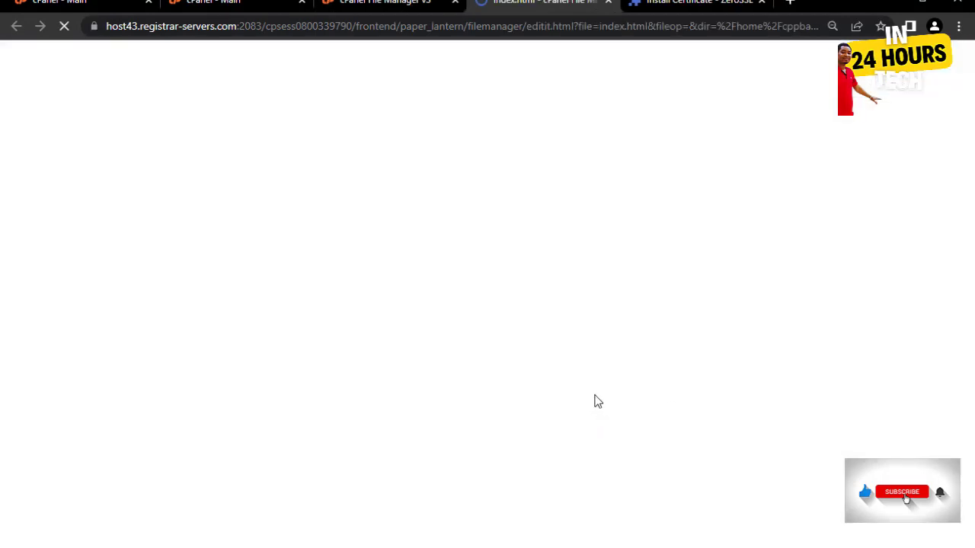
- Set up a find-and-replace in index.html: search 'eternal cloud', replace with 'Bay Trust Cloud'
{"action": "left_click", "coordinate": [602, 321]}
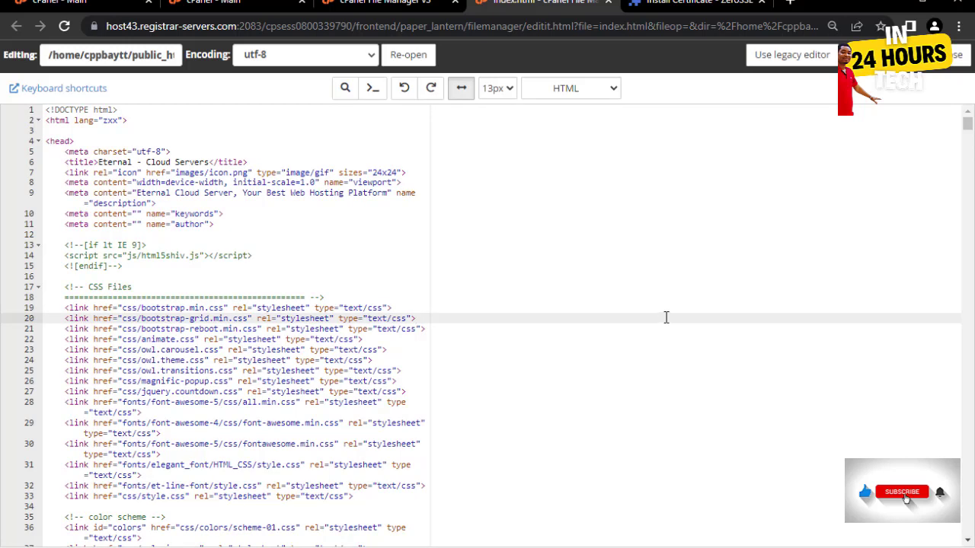
{"action": "key", "text": "ctrl+f"}
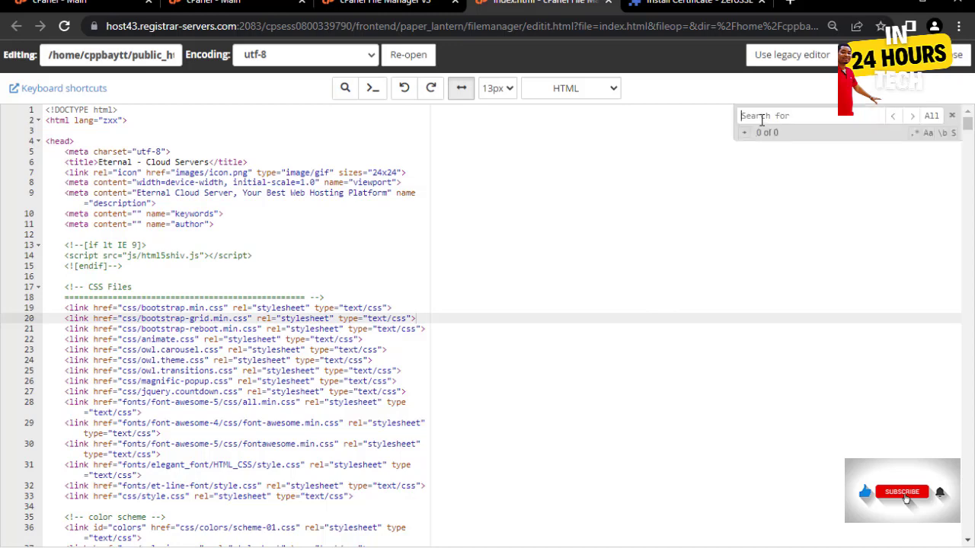
{"action": "type", "text": "eternal"}
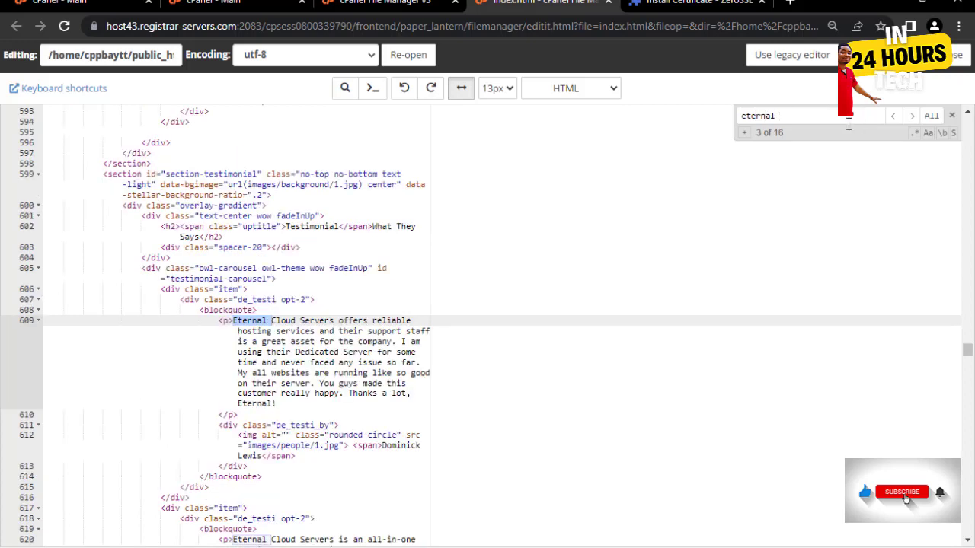
{"action": "type", "text": " cloud"}
{"action": "left_click", "coordinate": [745, 136]}
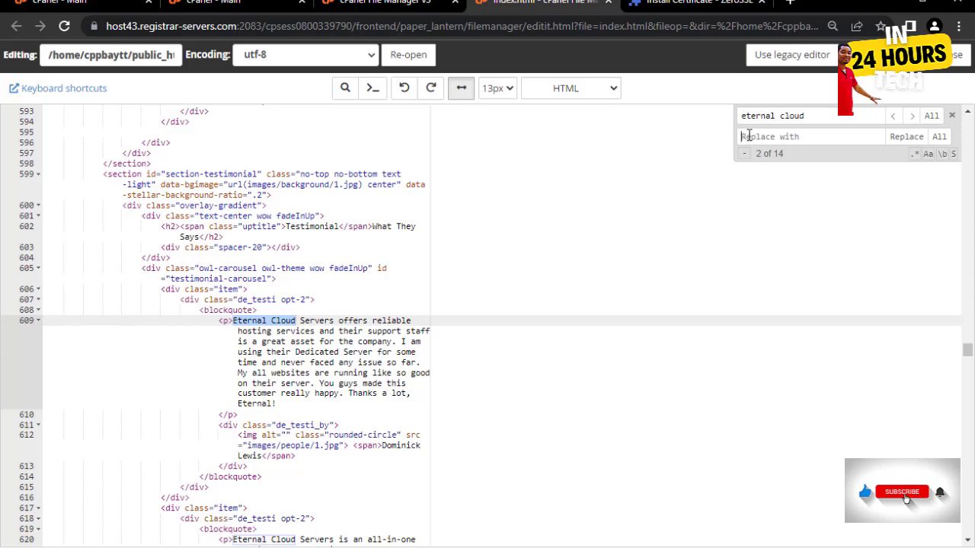
{"action": "left_click", "coordinate": [748, 136]}
{"action": "type", "text": "B"}
{"action": "key", "text": "BackSpace"}
{"action": "key", "text": "BackSpace"}
{"action": "key", "text": "BackSpace"}
{"action": "type", "text": "Trust Cloud"}
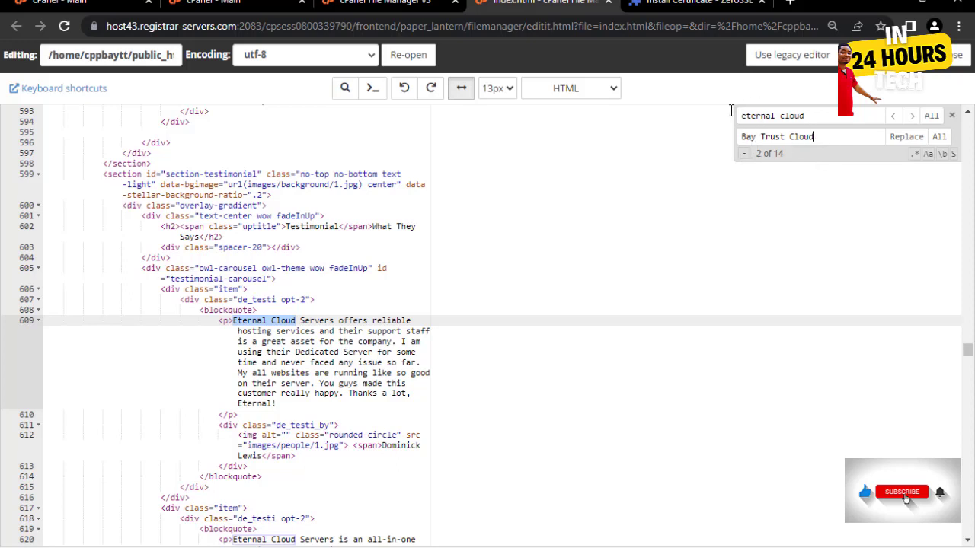
- Replace every 'eternal cloud' match with 'Bay Trust Cloud' and save index.html
{"action": "left_click", "coordinate": [906, 137]}
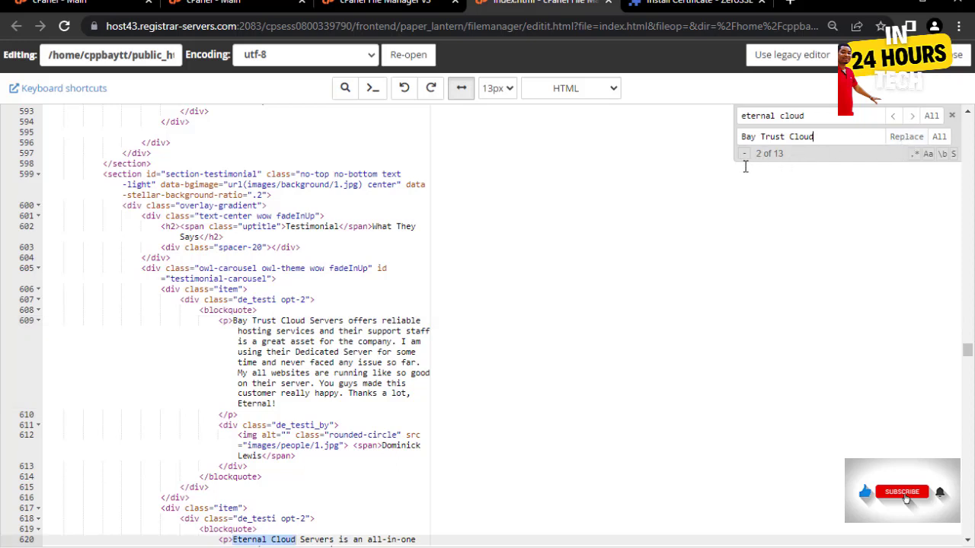
{"action": "left_click", "coordinate": [907, 138]}
{"action": "left_click", "coordinate": [910, 140]}
{"action": "left_click", "coordinate": [911, 141]}
{"action": "left_click", "coordinate": [910, 141]}
{"action": "left_click", "coordinate": [910, 141]}
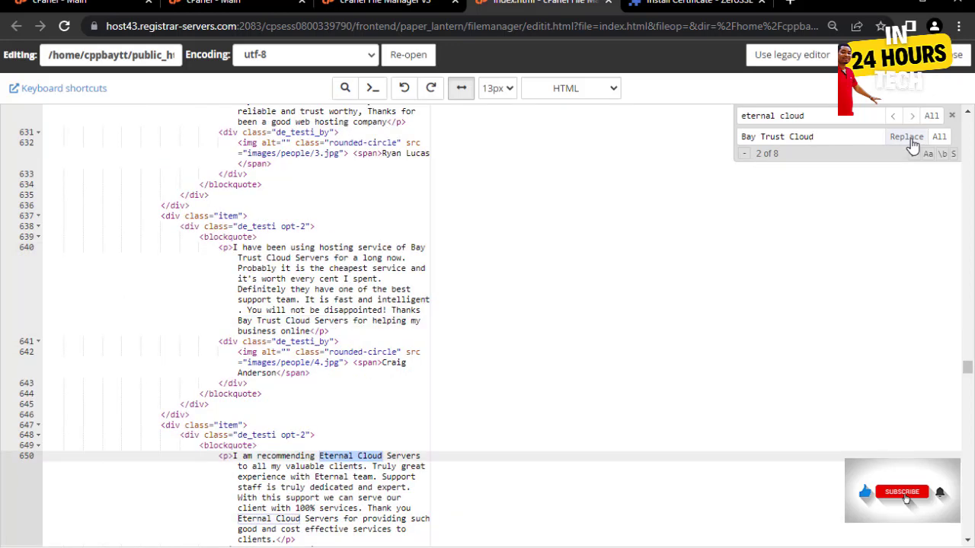
{"action": "left_click", "coordinate": [910, 140]}
{"action": "left_click", "coordinate": [910, 140]}
{"action": "left_click", "coordinate": [910, 140]}
{"action": "left_click", "coordinate": [910, 140]}
{"action": "left_click", "coordinate": [910, 140]}
{"action": "left_click", "coordinate": [910, 140]}
{"action": "left_click", "coordinate": [910, 141]}
{"action": "left_click", "coordinate": [911, 141]}
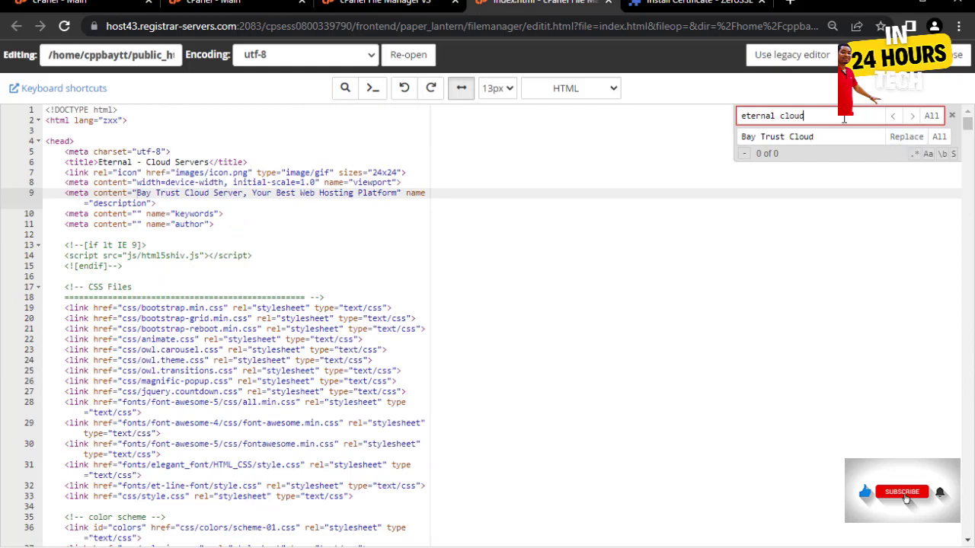
{"action": "key", "text": "ctrl+s"}
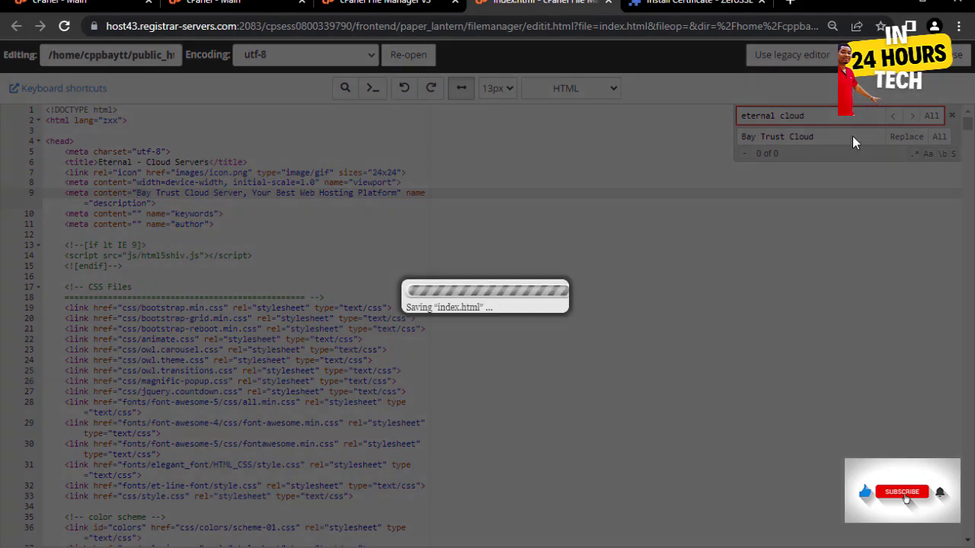
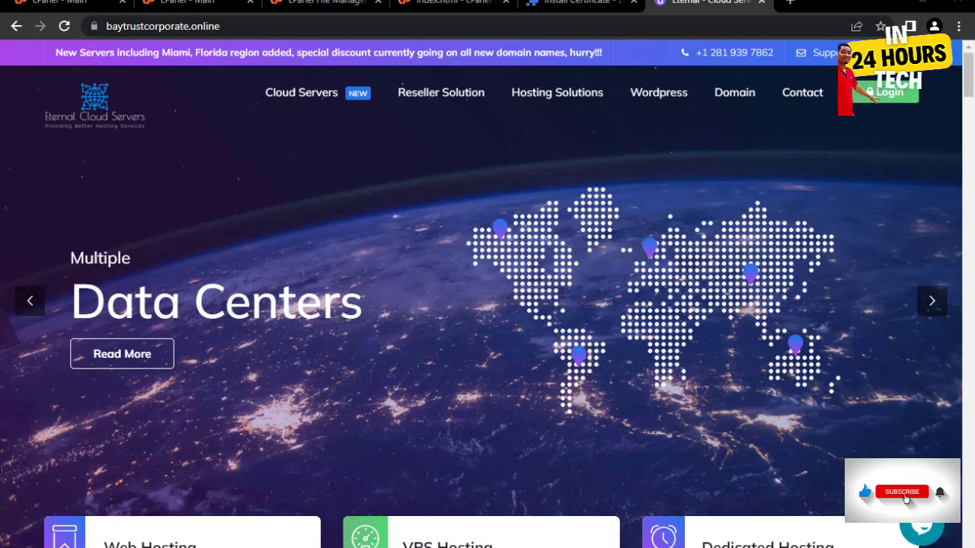
- Lower the system sound volume and scroll through the current page
{"action": "left_click", "coordinate": [876, 547]}
{"action": "left_click", "coordinate": [834, 541]}
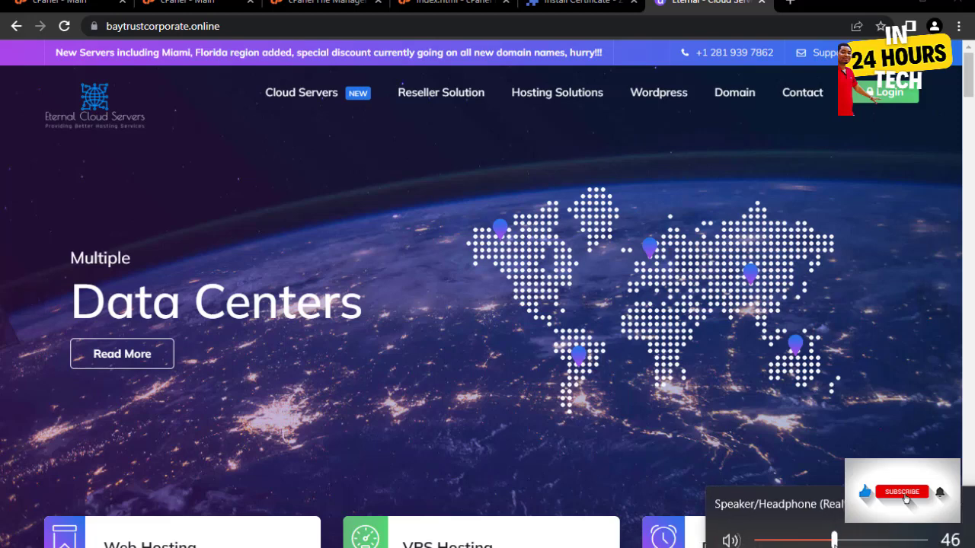
{"action": "left_click", "coordinate": [805, 373]}
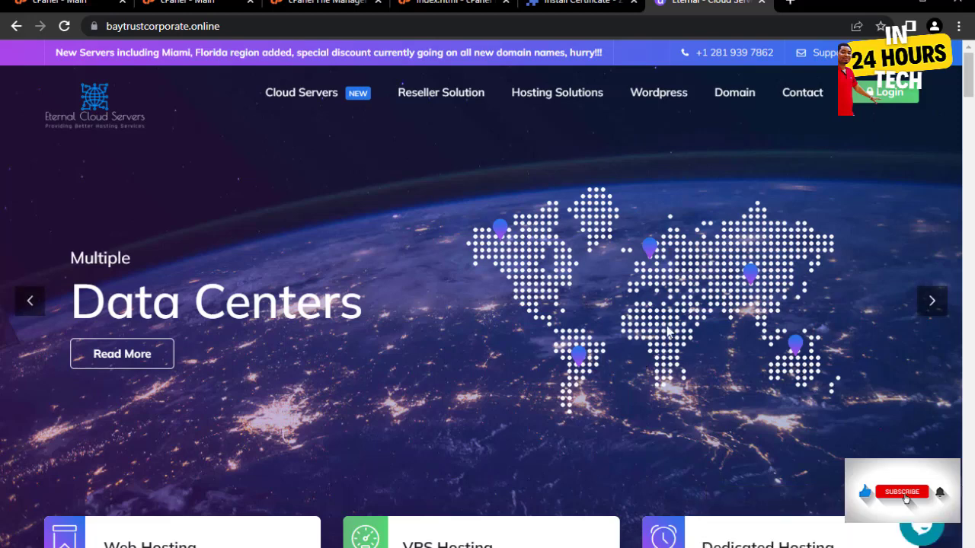
{"action": "scroll", "coordinate": [640, 282], "scroll_direction": "down", "scroll_amount": 4}
{"action": "scroll", "coordinate": [620, 245], "scroll_direction": "down", "scroll_amount": 5}
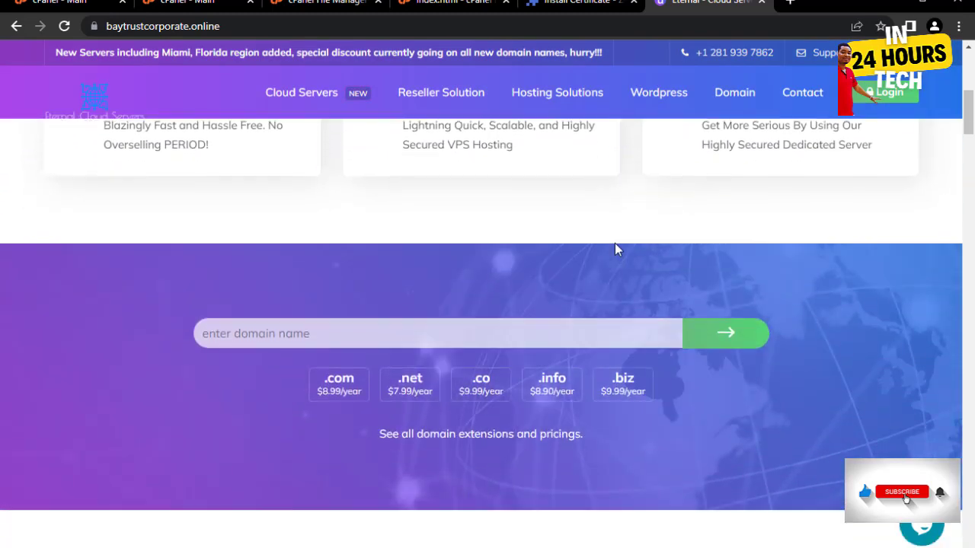
{"action": "scroll", "coordinate": [627, 243], "scroll_direction": "up", "scroll_amount": 2}
{"action": "scroll", "coordinate": [628, 248], "scroll_direction": "down", "scroll_amount": 10}
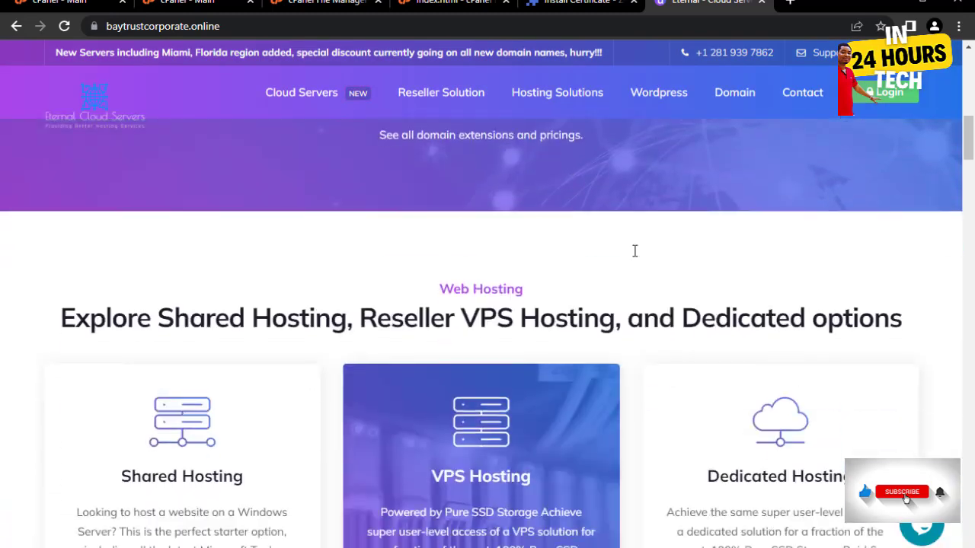
{"action": "scroll", "coordinate": [634, 258], "scroll_direction": "down", "scroll_amount": 13}
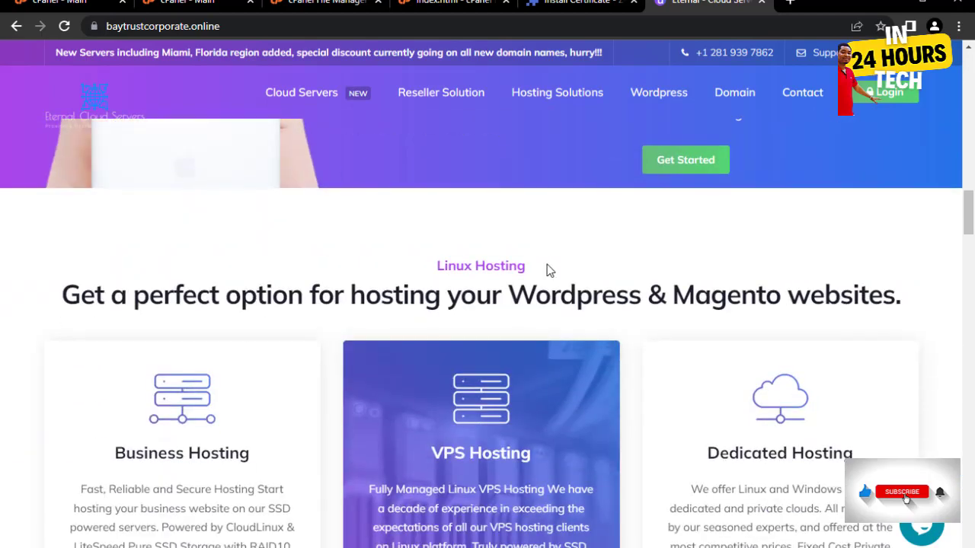
{"action": "scroll", "coordinate": [620, 259], "scroll_direction": "down", "scroll_amount": 9}
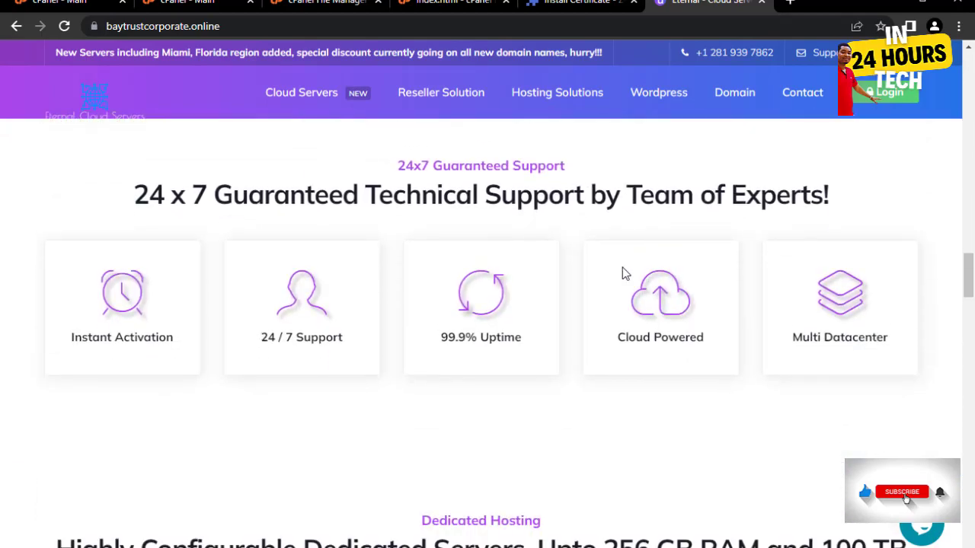
{"action": "scroll", "coordinate": [626, 262], "scroll_direction": "down", "scroll_amount": 12}
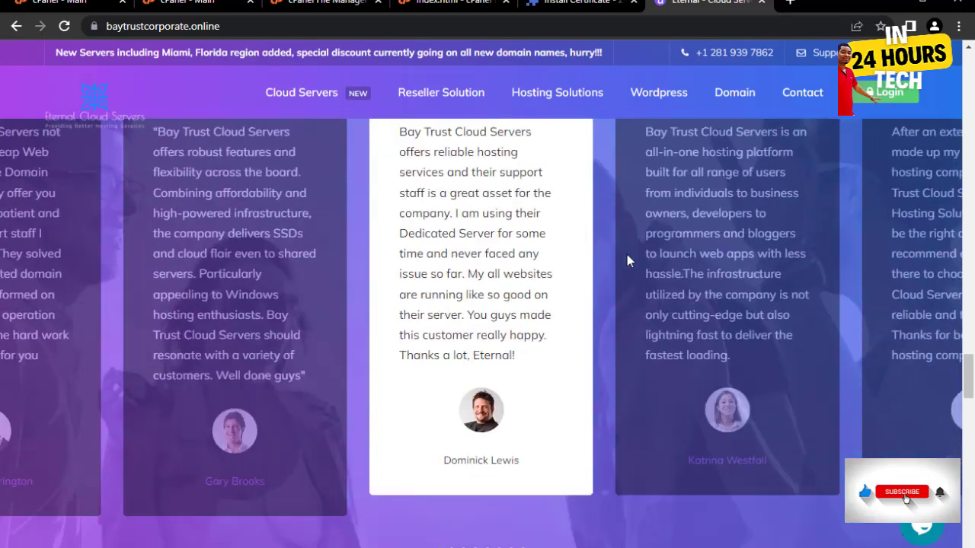
{"action": "scroll", "coordinate": [635, 263], "scroll_direction": "up", "scroll_amount": 2}
{"action": "scroll", "coordinate": [638, 265], "scroll_direction": "down", "scroll_amount": 20}
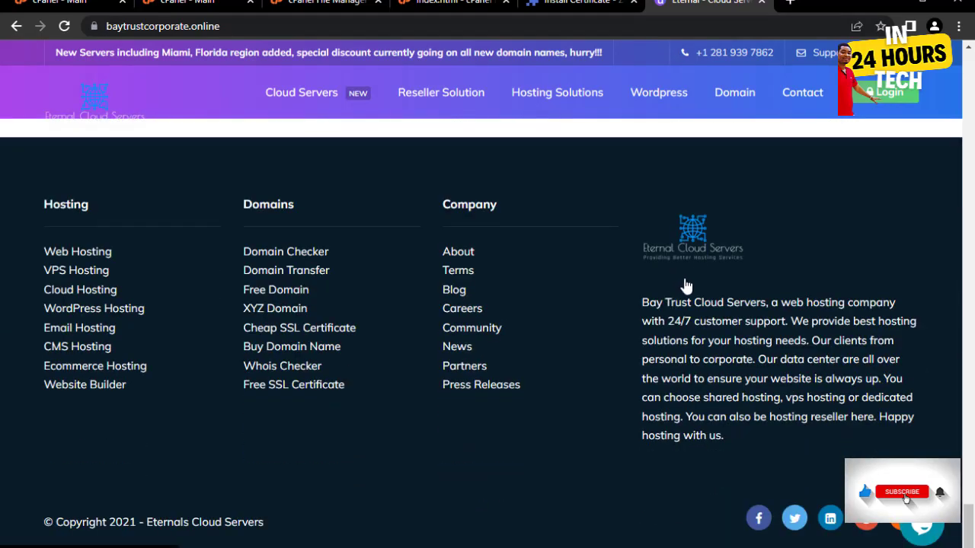
{"action": "scroll", "coordinate": [685, 285], "scroll_direction": "up", "scroll_amount": 15}
{"action": "scroll", "coordinate": [702, 265], "scroll_direction": "up", "scroll_amount": 15}
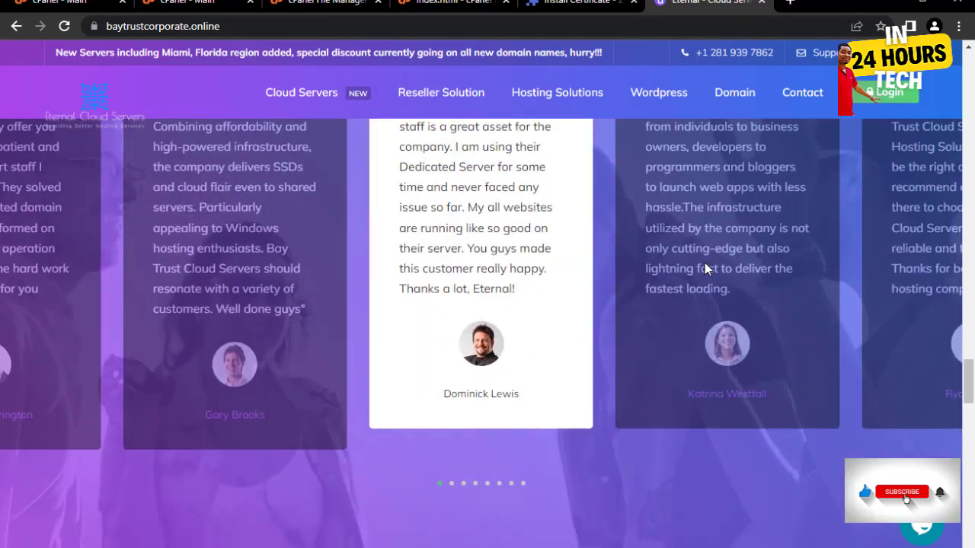
{"action": "scroll", "coordinate": [685, 242], "scroll_direction": "up", "scroll_amount": 9}
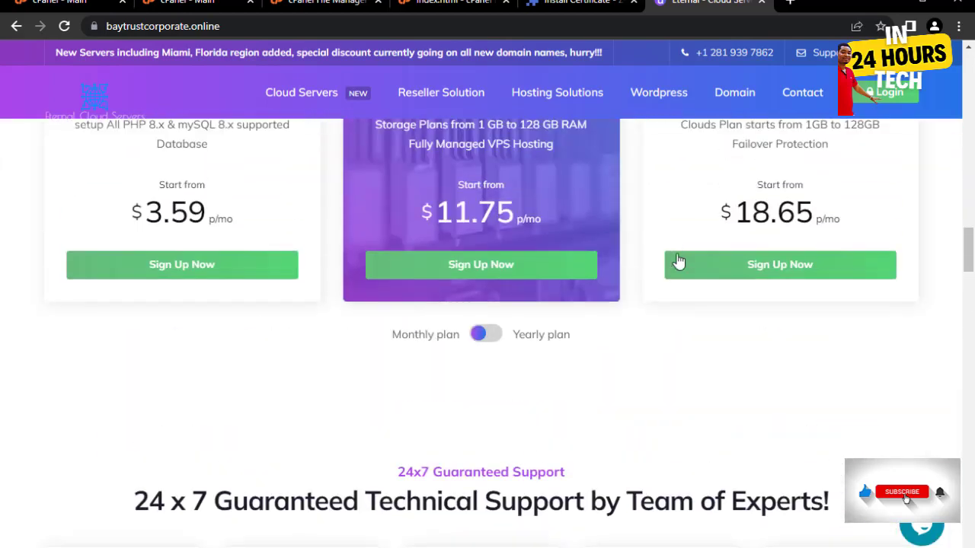
{"action": "scroll", "coordinate": [655, 245], "scroll_direction": "down", "scroll_amount": 6}
{"action": "scroll", "coordinate": [657, 243], "scroll_direction": "up", "scroll_amount": 10}
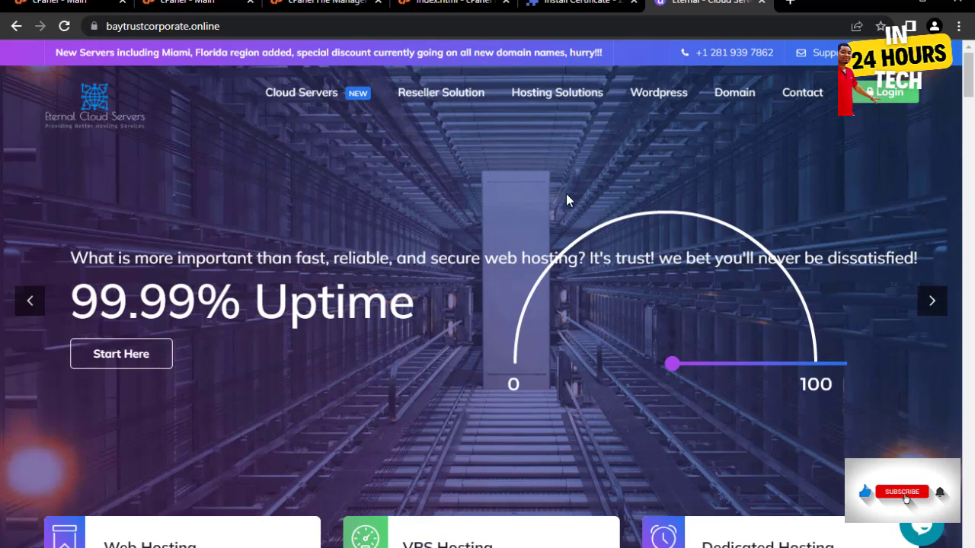
{"action": "scroll", "coordinate": [566, 200], "scroll_direction": "down", "scroll_amount": 1}
{"action": "scroll", "coordinate": [530, 239], "scroll_direction": "up", "scroll_amount": 1}
{"action": "scroll", "coordinate": [429, 236], "scroll_direction": "down", "scroll_amount": 6}
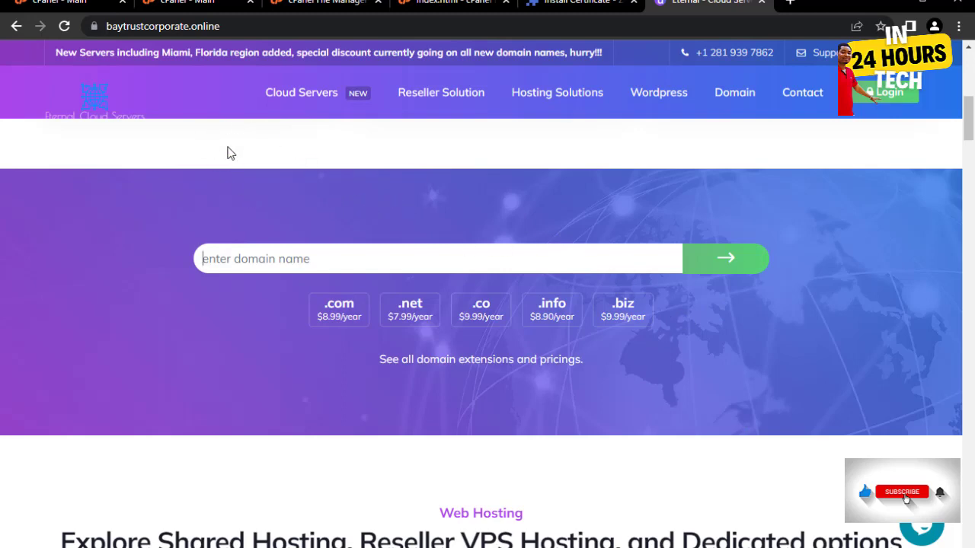
- In File Manager, create a new folder named 'hostbilling' inside public_html
{"action": "left_click", "coordinate": [190, 3]}
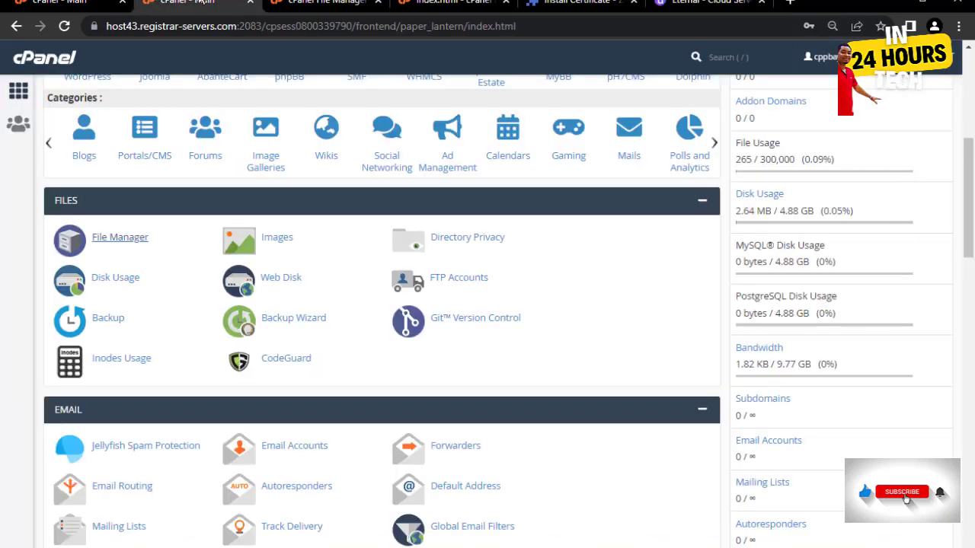
{"action": "left_click", "coordinate": [323, 4]}
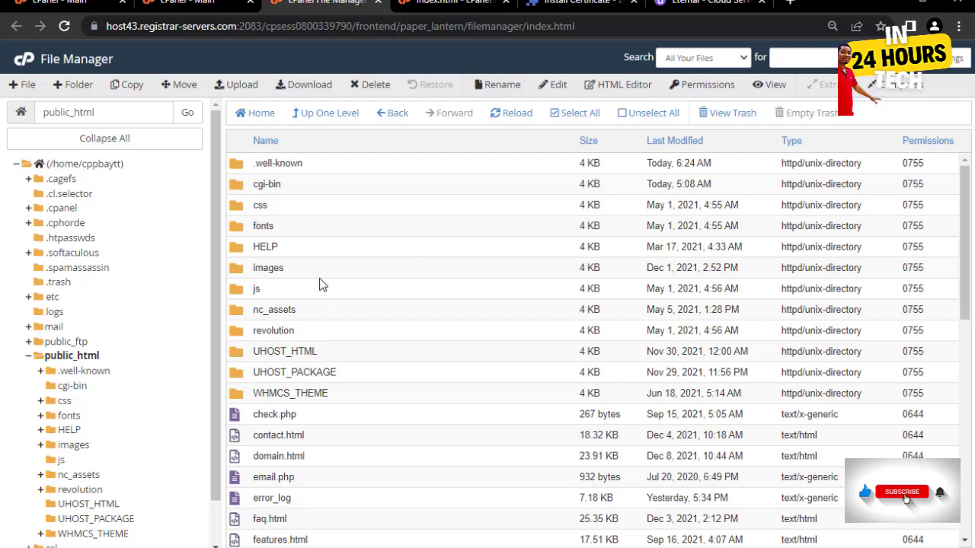
{"action": "left_click", "coordinate": [77, 84]}
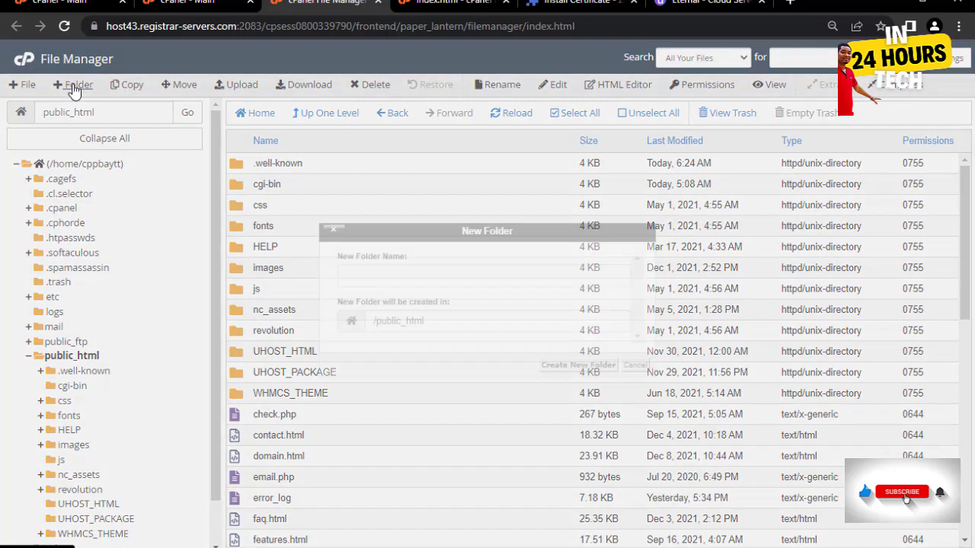
{"action": "left_click", "coordinate": [373, 269]}
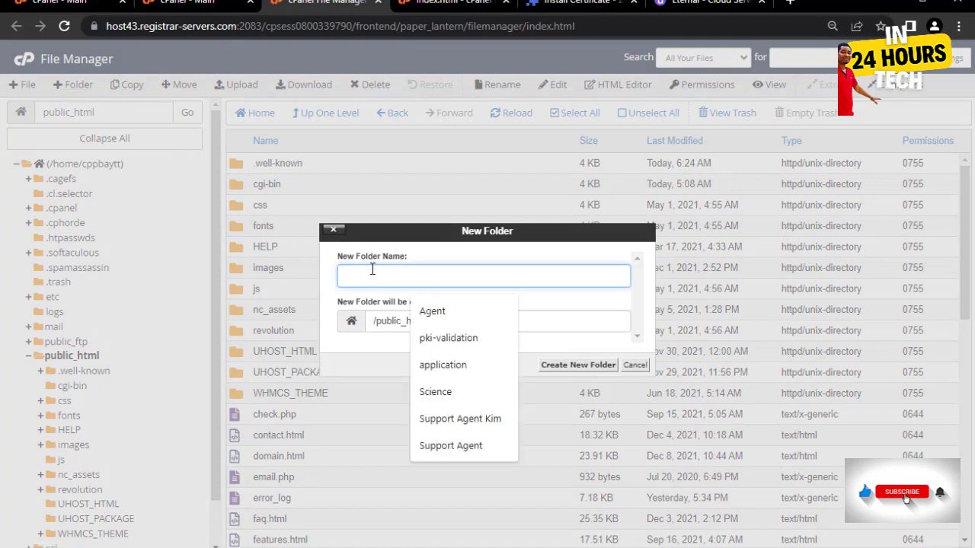
{"action": "type", "text": "bi"}
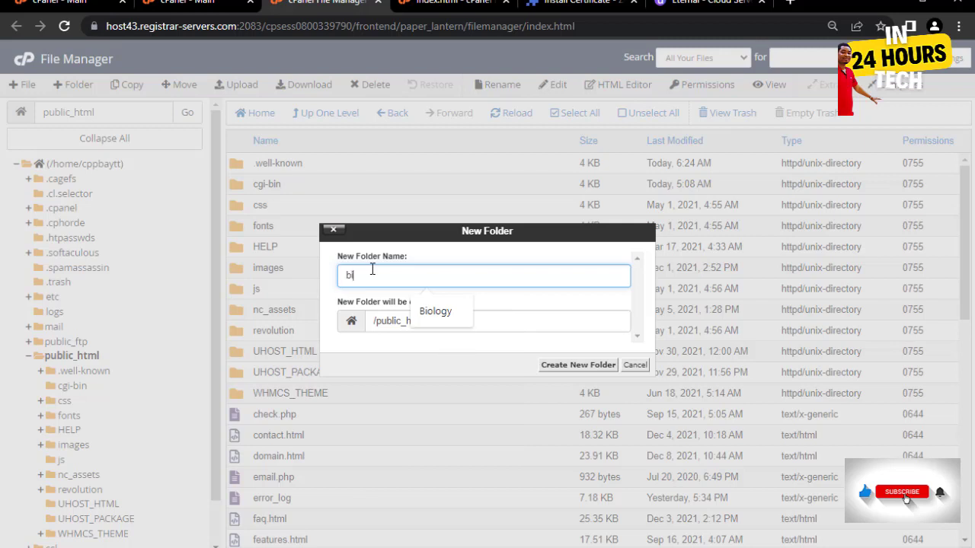
{"action": "type", "text": "ll"}
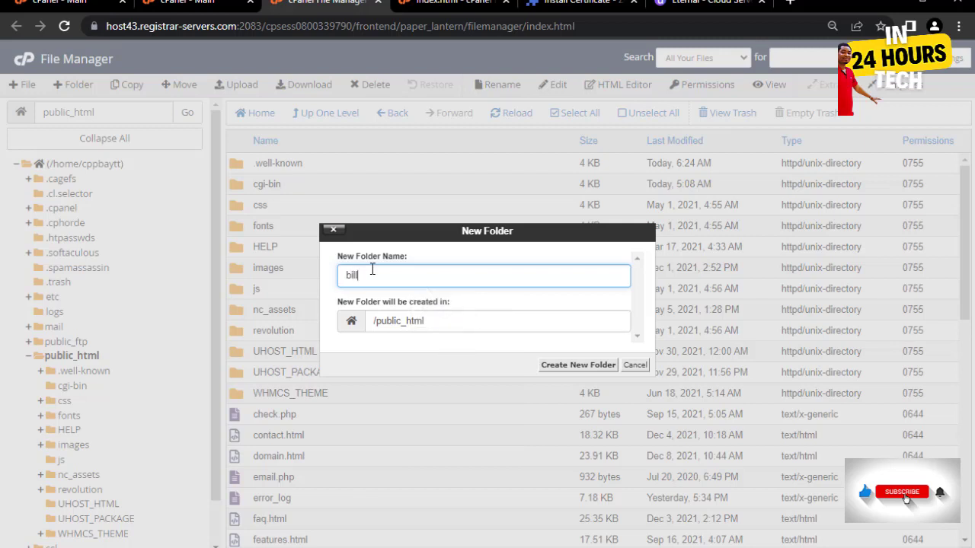
{"action": "type", "text": "ing"}
{"action": "key", "text": "BackSpace"}
{"action": "key", "text": "BackSpace"}
{"action": "key", "text": "BackSpace"}
{"action": "key", "text": "BackSpace"}
{"action": "key", "text": "BackSpace"}
{"action": "key", "text": "BackSpace"}
{"action": "key", "text": "BackSpace"}
{"action": "type", "text": "hostbilling"}
{"action": "left_click", "coordinate": [570, 367]}
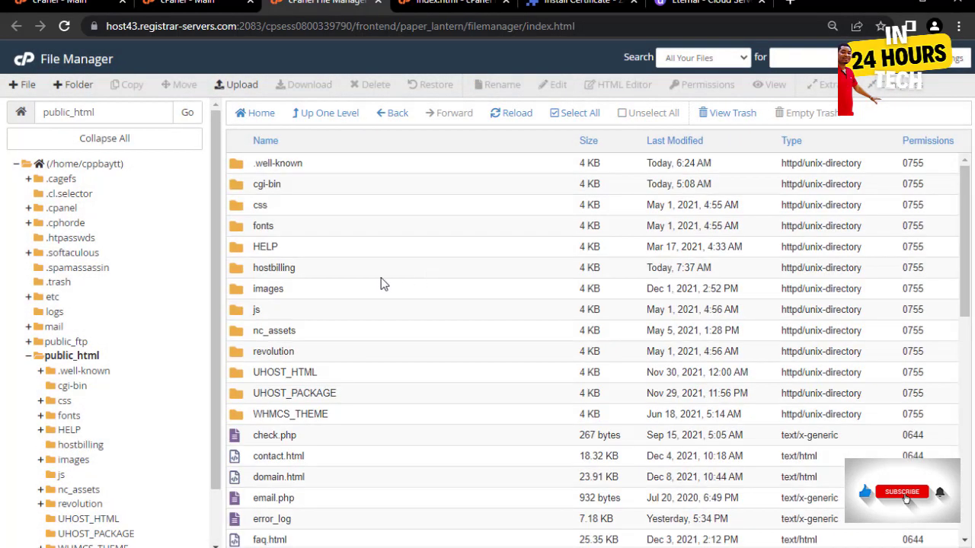
- Enter the hostbilling folder and go to its File Upload page
{"action": "double_click", "coordinate": [329, 267]}
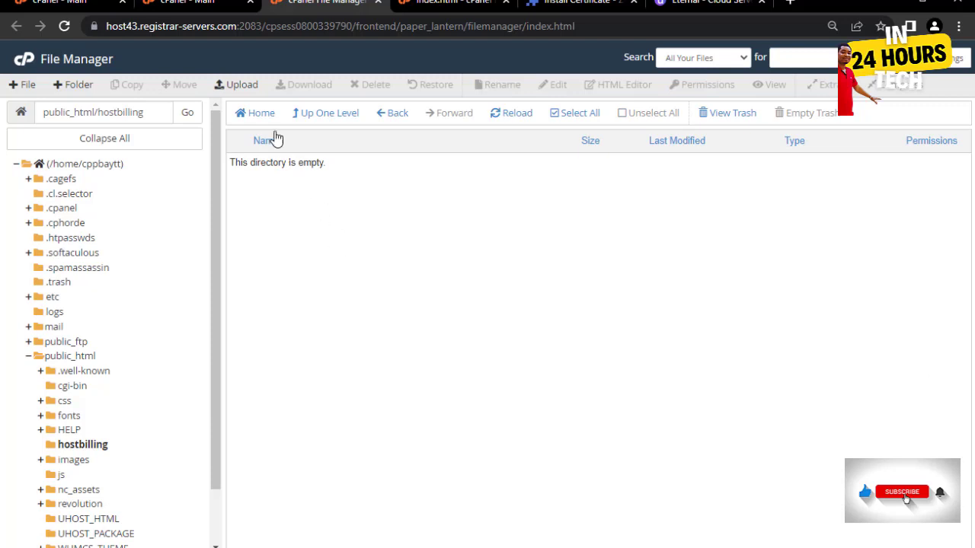
{"action": "left_click", "coordinate": [240, 87]}
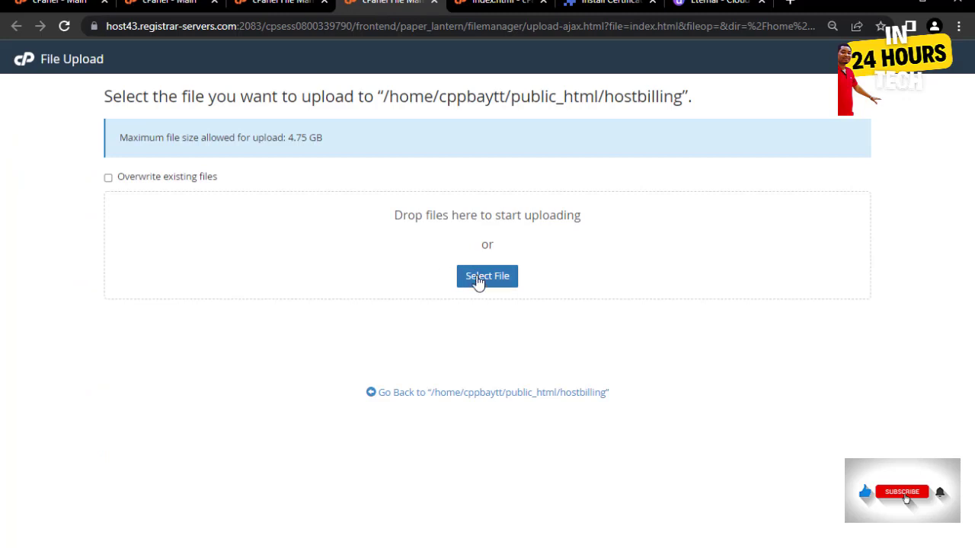
- Upload billing1.zip from Downloads/Ht, then go back to the hostbilling listing
{"action": "left_click", "coordinate": [478, 280]}
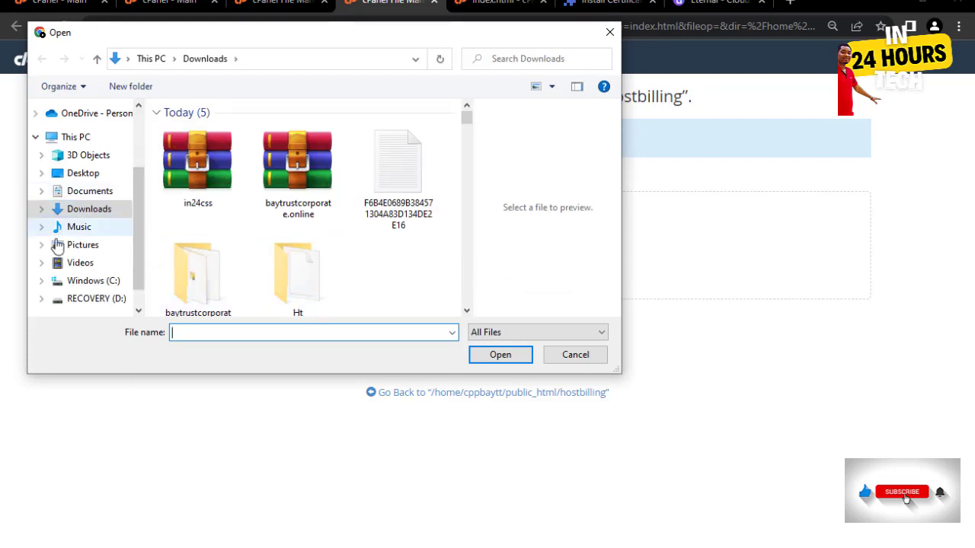
{"action": "left_click_drag", "start_coordinate": [136, 232], "coordinate": [134, 211]}
{"action": "scroll", "coordinate": [135, 211], "scroll_direction": "up", "scroll_amount": 2}
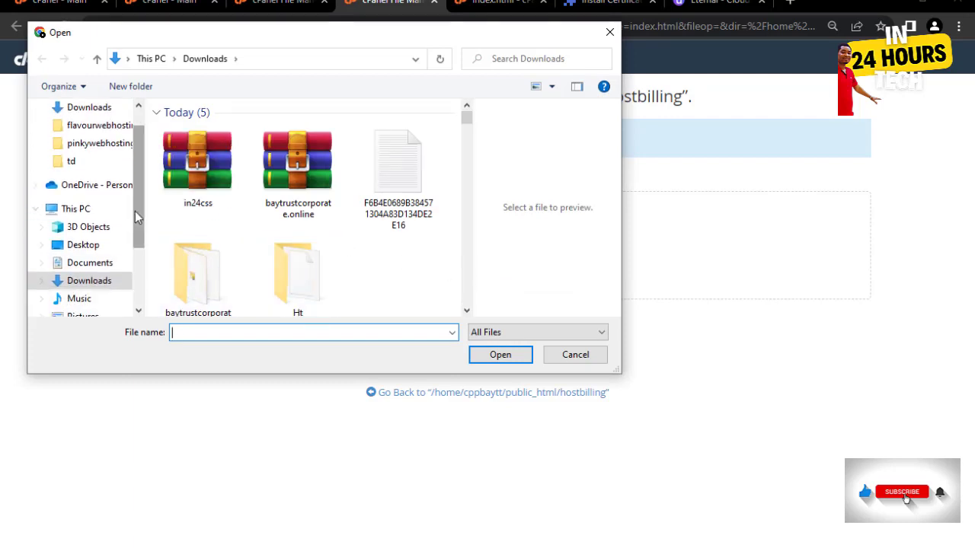
{"action": "left_click", "coordinate": [307, 286]}
{"action": "double_click", "coordinate": [305, 279]}
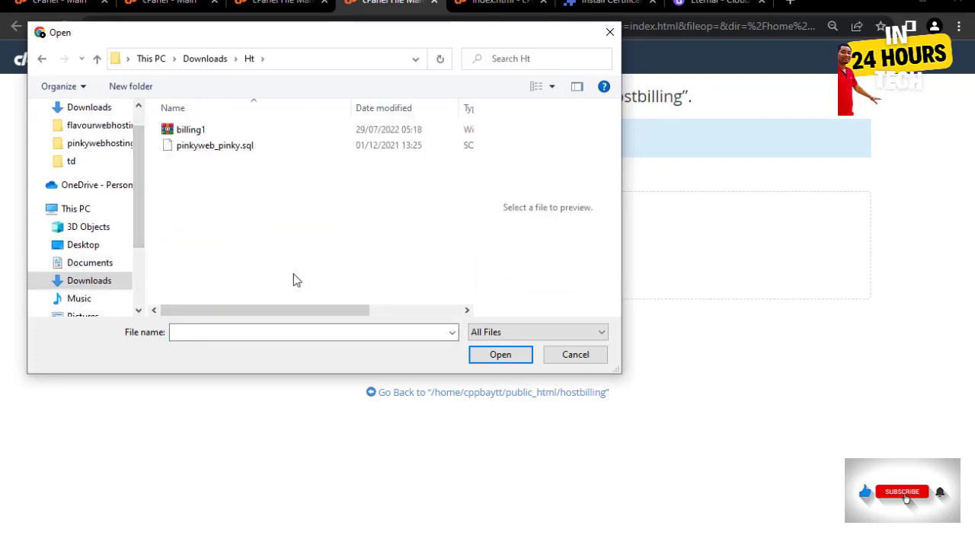
{"action": "left_click", "coordinate": [198, 136]}
{"action": "left_click", "coordinate": [501, 356]}
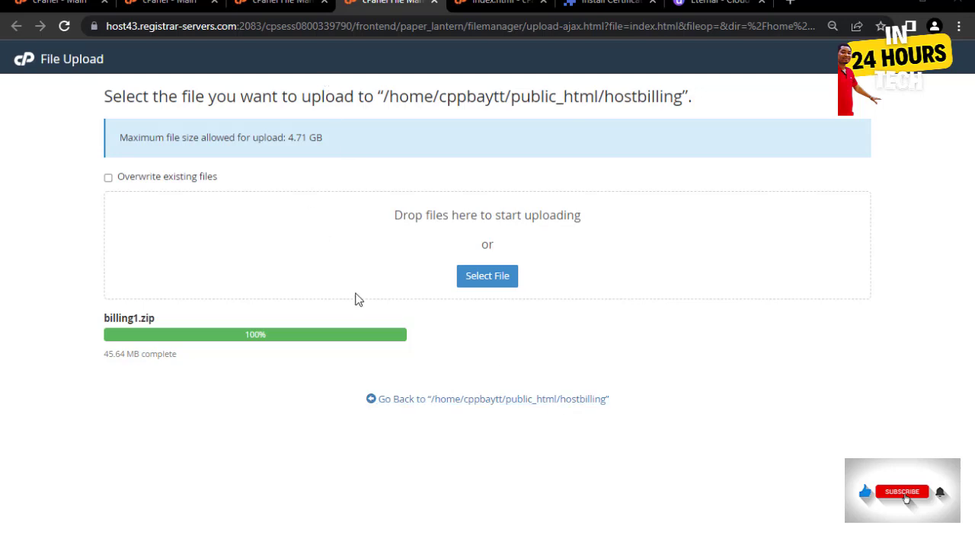
{"action": "left_click", "coordinate": [508, 401]}
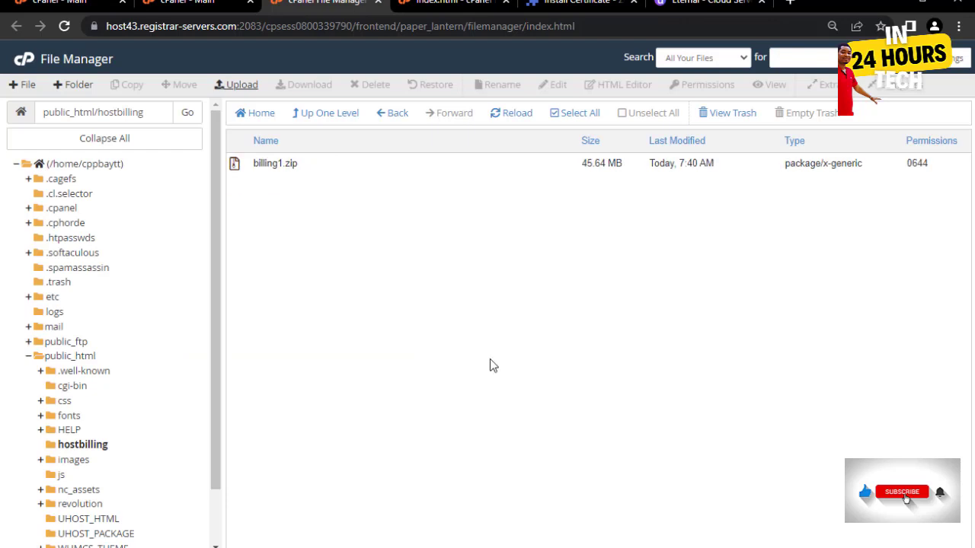
- Extract billing1.zip into /public_html/hostbilling and close the extraction results
{"action": "left_click", "coordinate": [328, 169]}
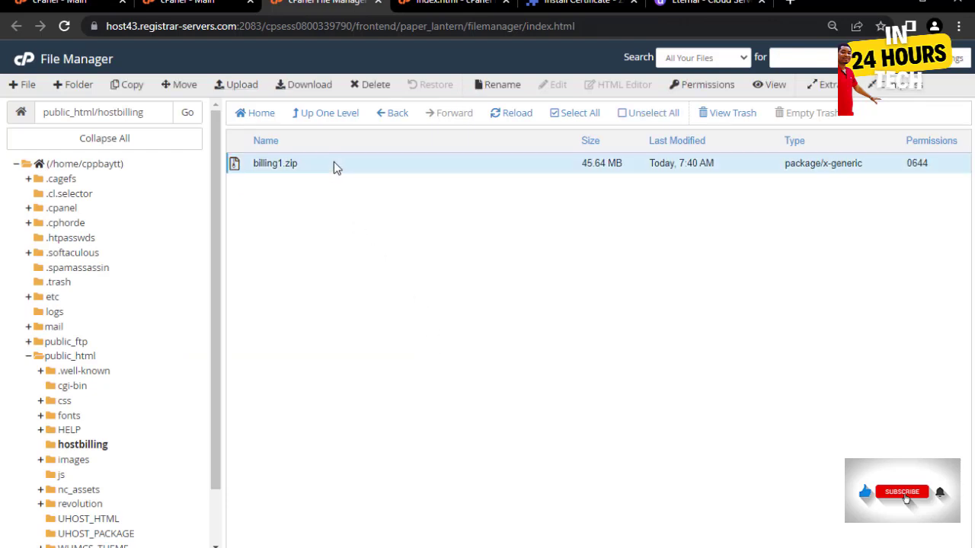
{"action": "right_click", "coordinate": [333, 161]}
{"action": "left_click", "coordinate": [370, 308]}
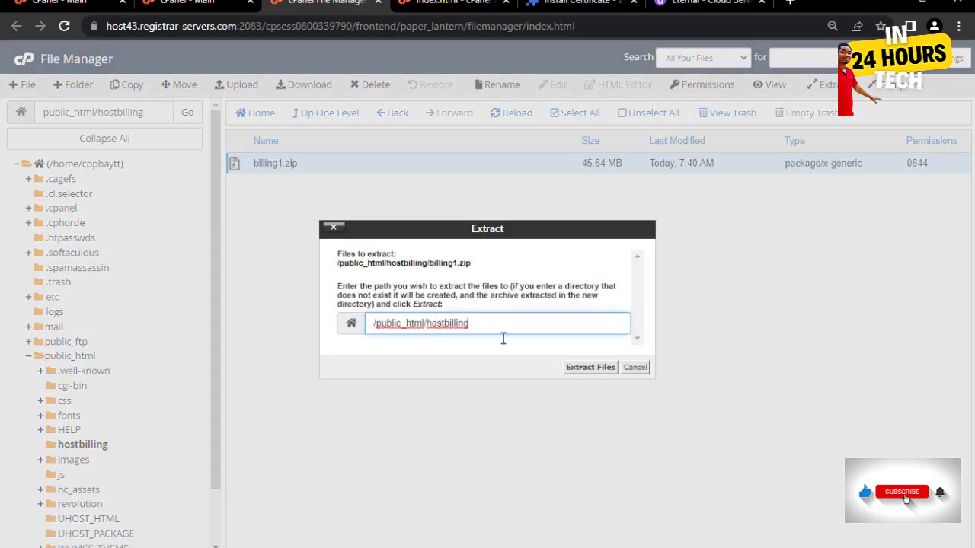
{"action": "left_click", "coordinate": [571, 368]}
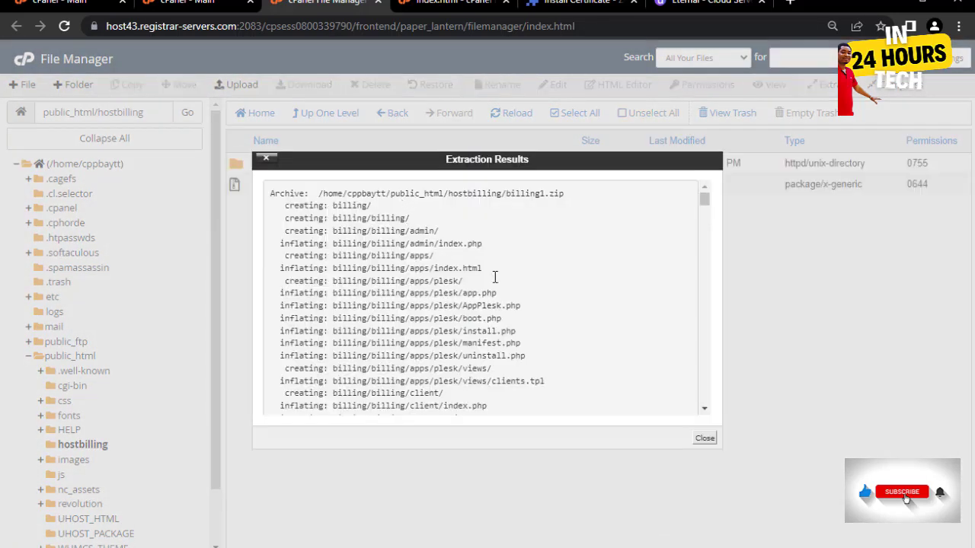
{"action": "left_click", "coordinate": [703, 439]}
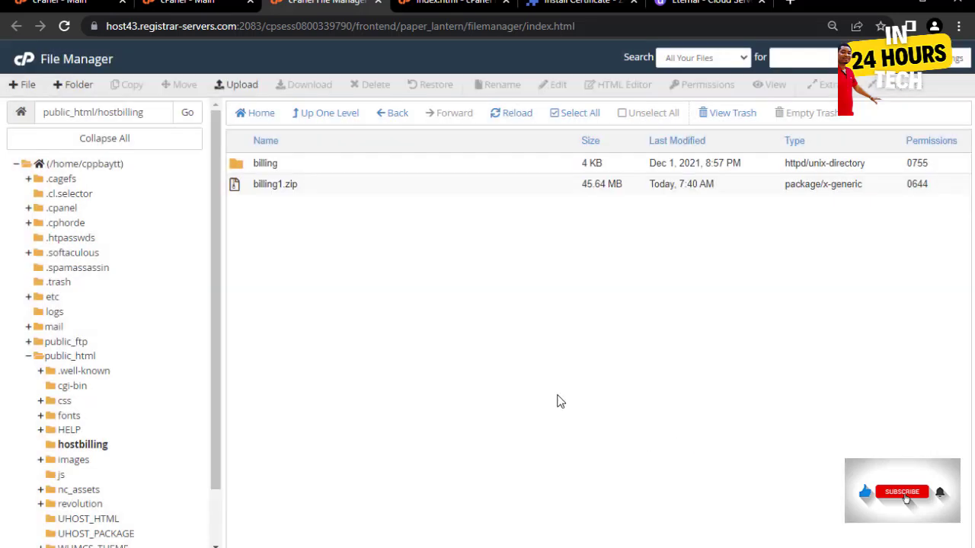
- Move everything from billing/billing into /public_html/hostbilling, then return up to hostbilling
{"action": "double_click", "coordinate": [305, 167]}
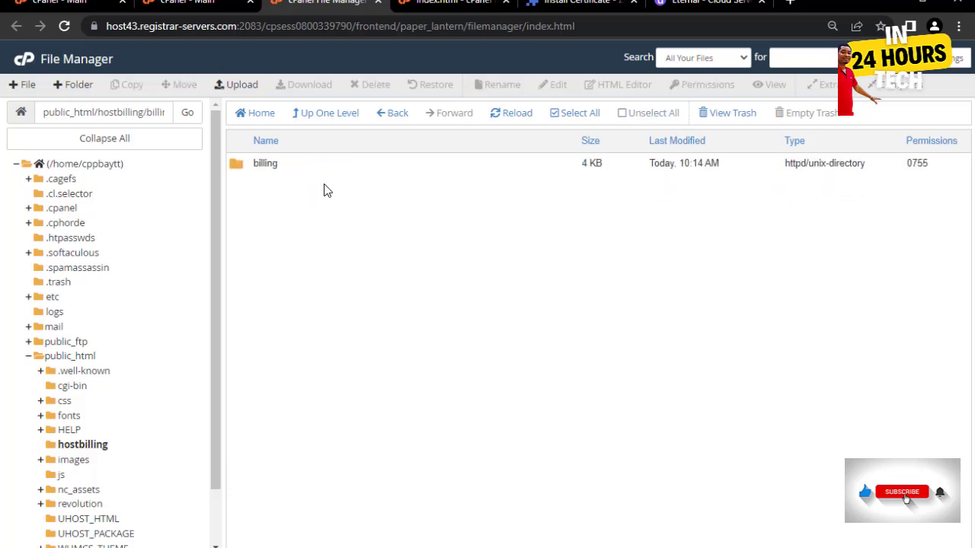
{"action": "double_click", "coordinate": [286, 169]}
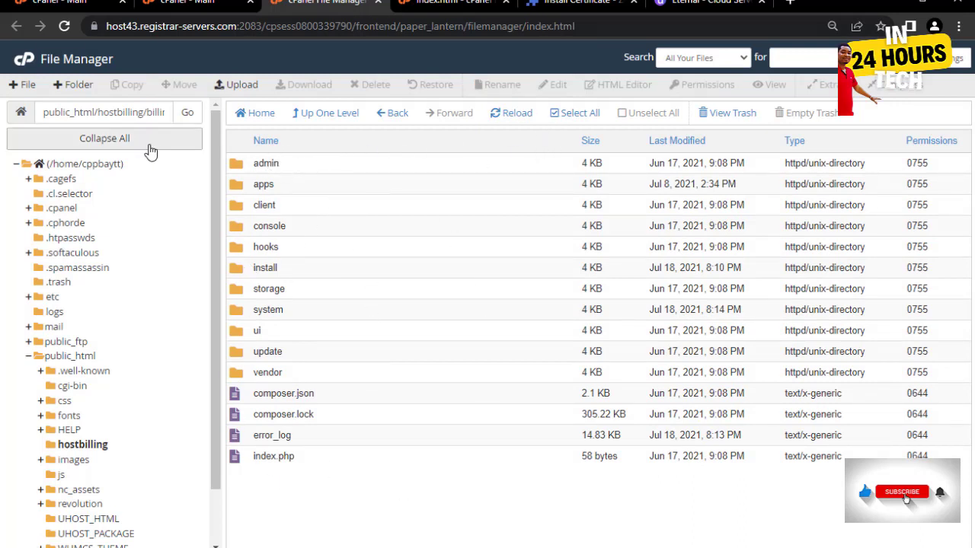
{"action": "left_click", "coordinate": [576, 116]}
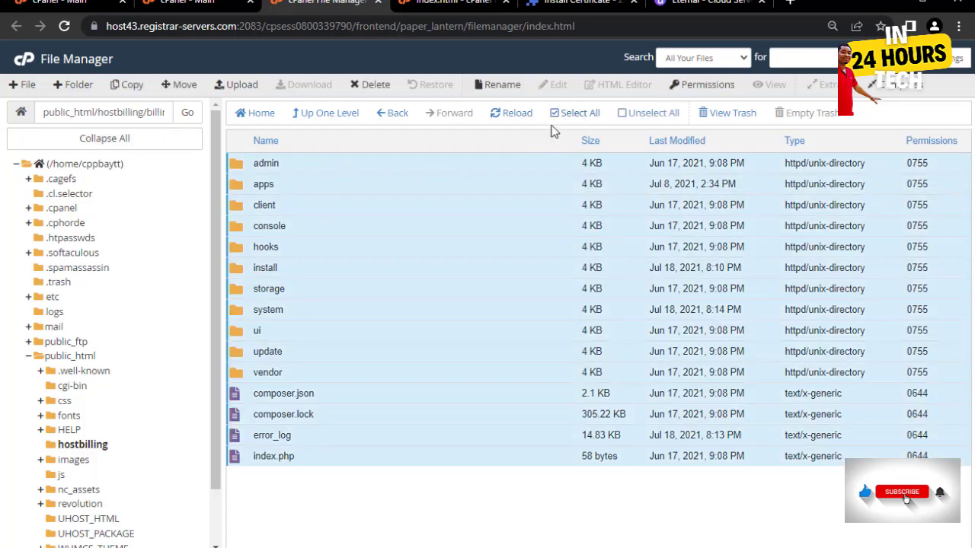
{"action": "right_click", "coordinate": [402, 167]}
{"action": "left_click", "coordinate": [435, 178]}
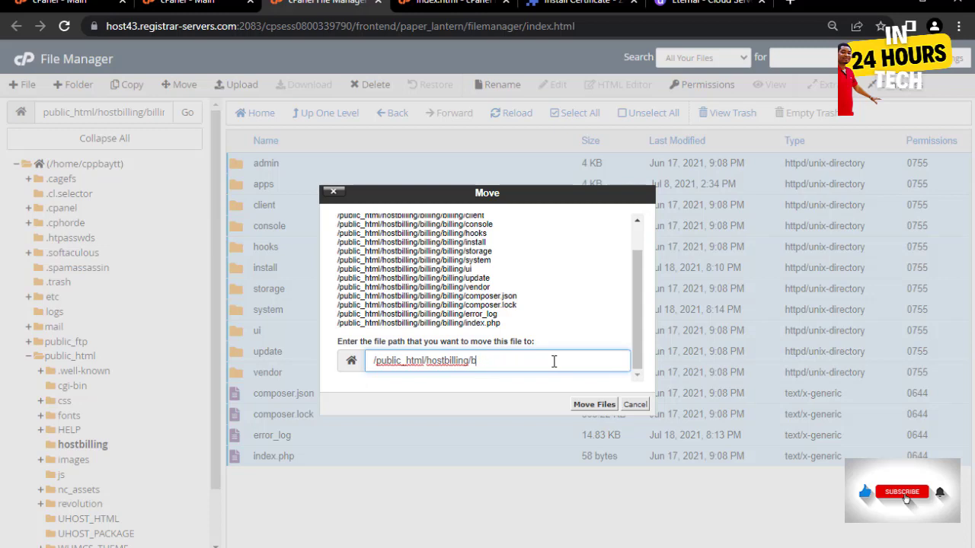
{"action": "key", "text": "BackSpace"}
{"action": "left_click", "coordinate": [586, 405]}
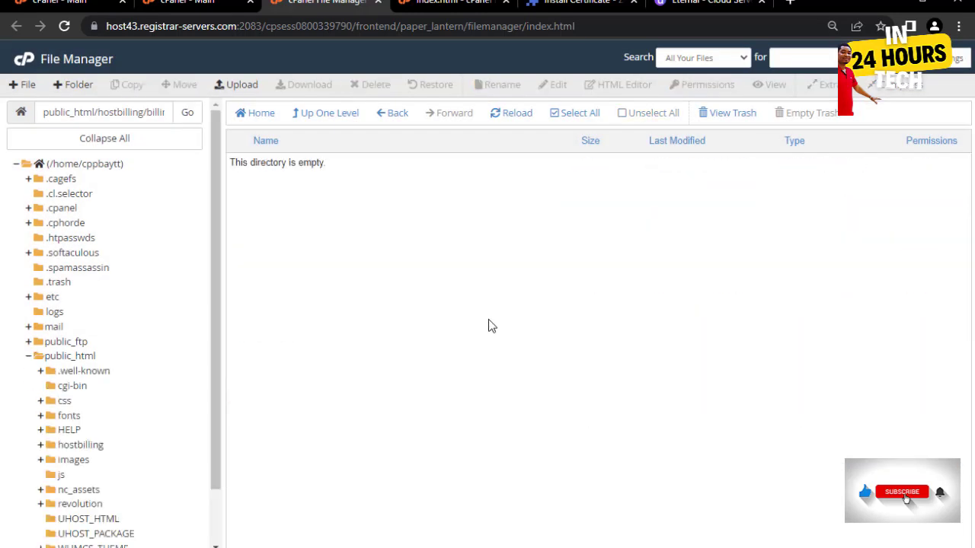
{"action": "left_click", "coordinate": [329, 114]}
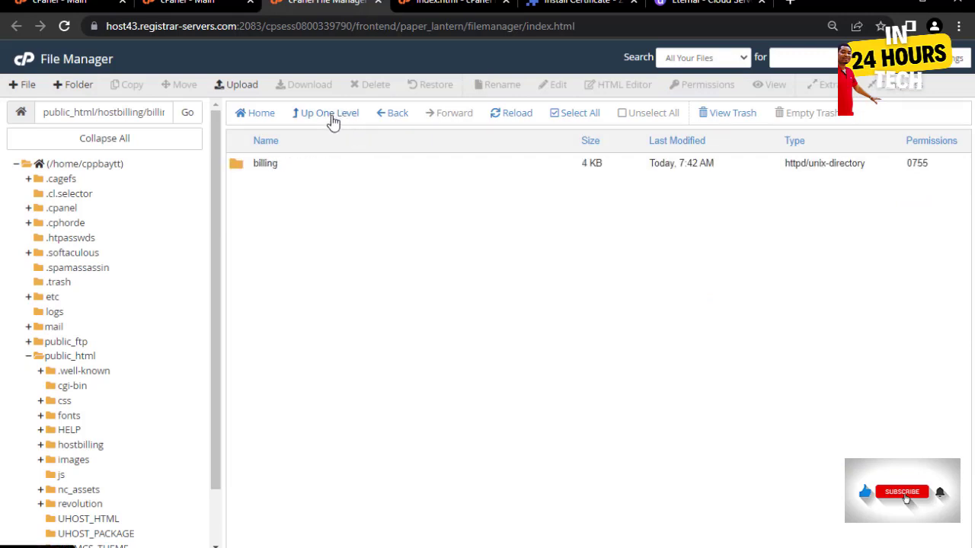
{"action": "left_click", "coordinate": [332, 120]}
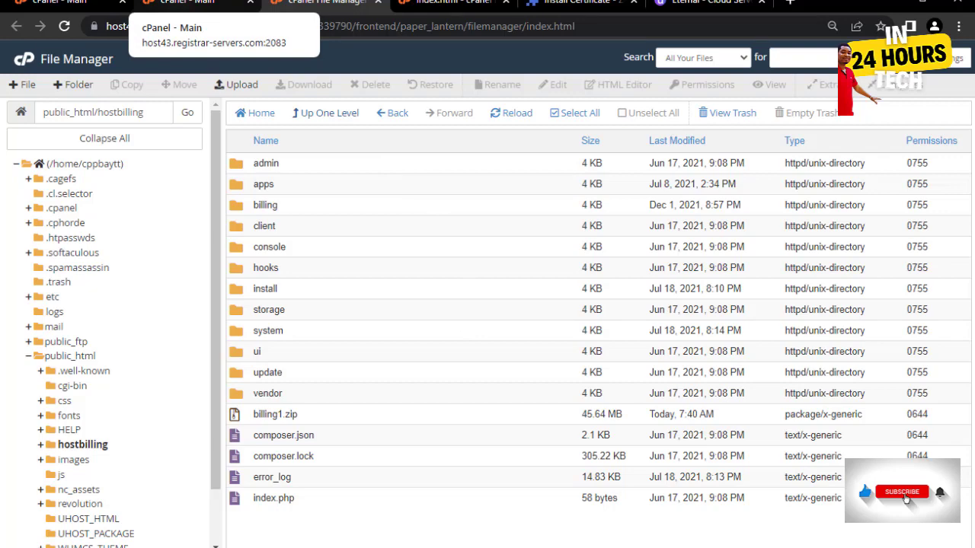
- From the cPanel main page's Databases section, launch phpMyAdmin
{"action": "left_click", "coordinate": [190, 3]}
{"action": "scroll", "coordinate": [63, 311], "scroll_direction": "down", "scroll_amount": 1}
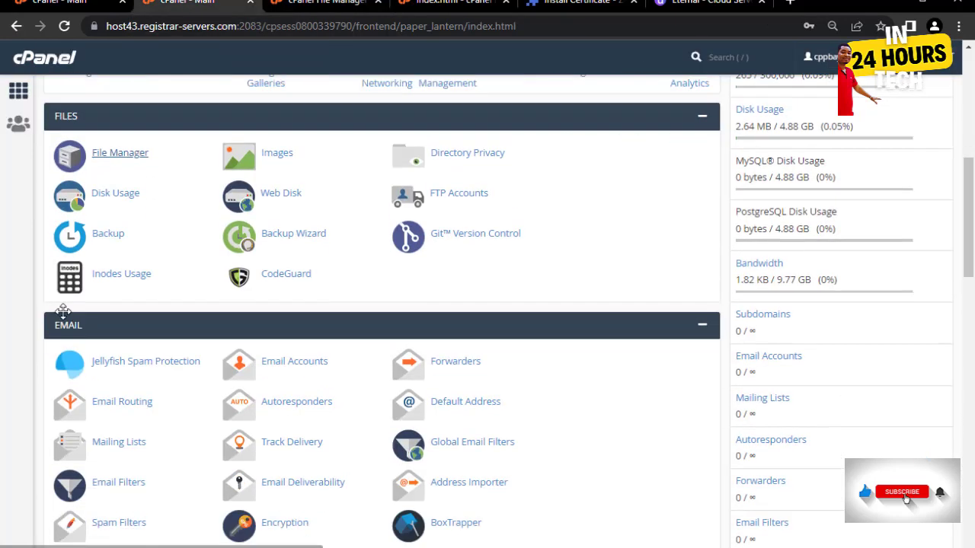
{"action": "scroll", "coordinate": [102, 309], "scroll_direction": "down", "scroll_amount": 3}
{"action": "scroll", "coordinate": [135, 337], "scroll_direction": "down", "scroll_amount": 1}
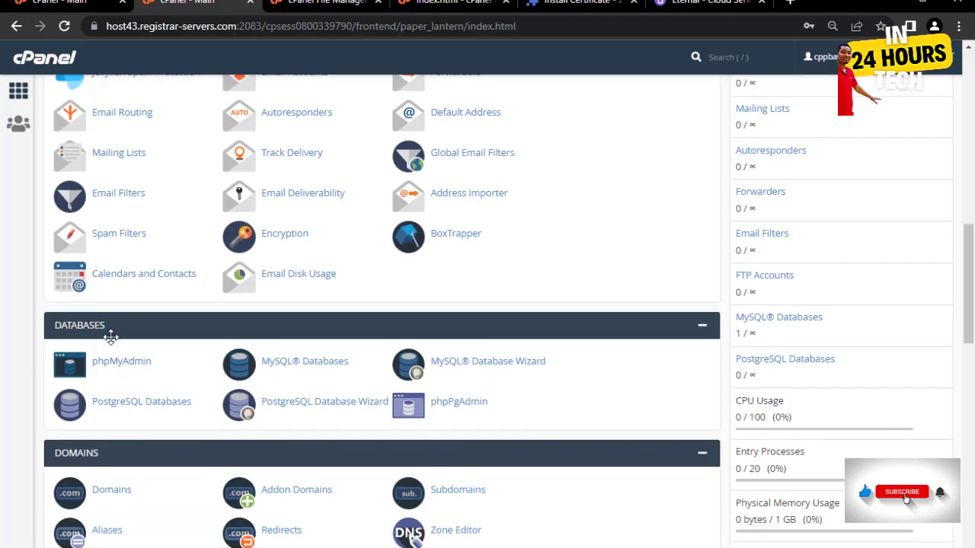
{"action": "left_click", "coordinate": [104, 369]}
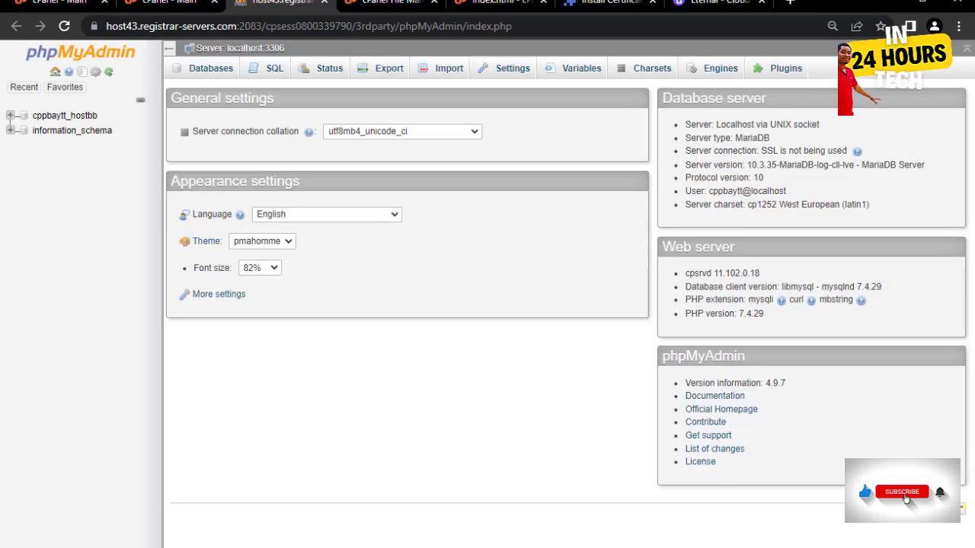
- Select pinkyweb_pinky.sql as the import file for the cppbaytt_hostbb database
{"action": "left_click", "coordinate": [77, 120]}
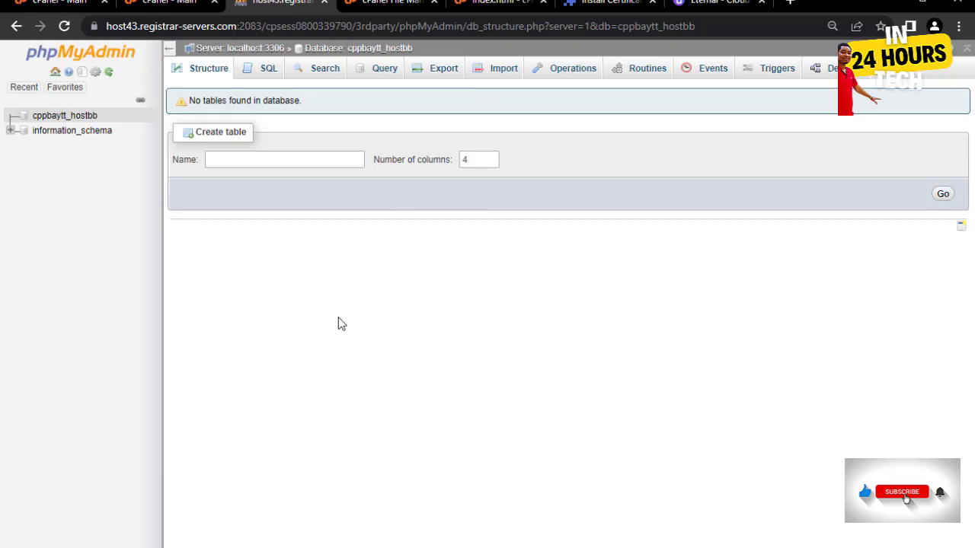
{"action": "left_click", "coordinate": [499, 70]}
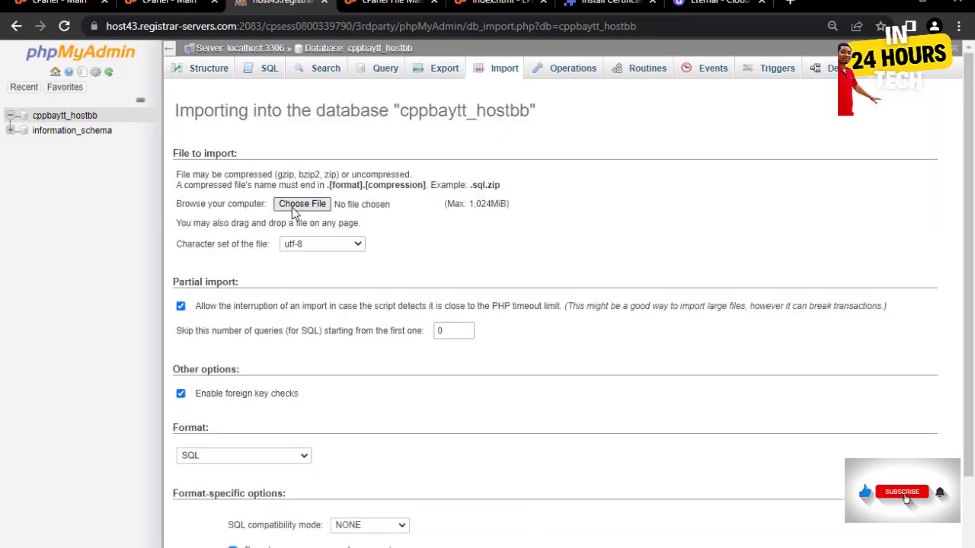
{"action": "left_click", "coordinate": [292, 205]}
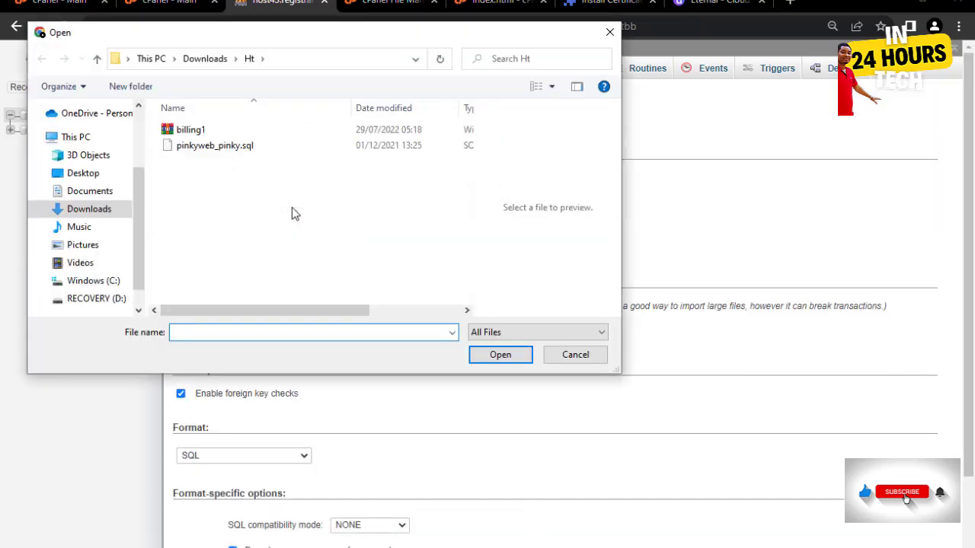
{"action": "left_click", "coordinate": [192, 151]}
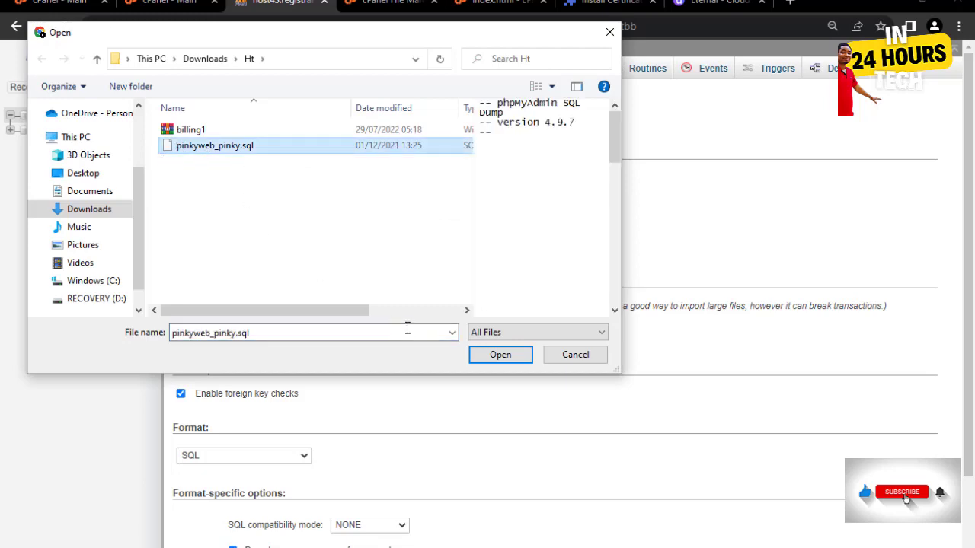
{"action": "left_click", "coordinate": [500, 355]}
{"action": "scroll", "coordinate": [457, 268], "scroll_direction": "down", "scroll_amount": 2}
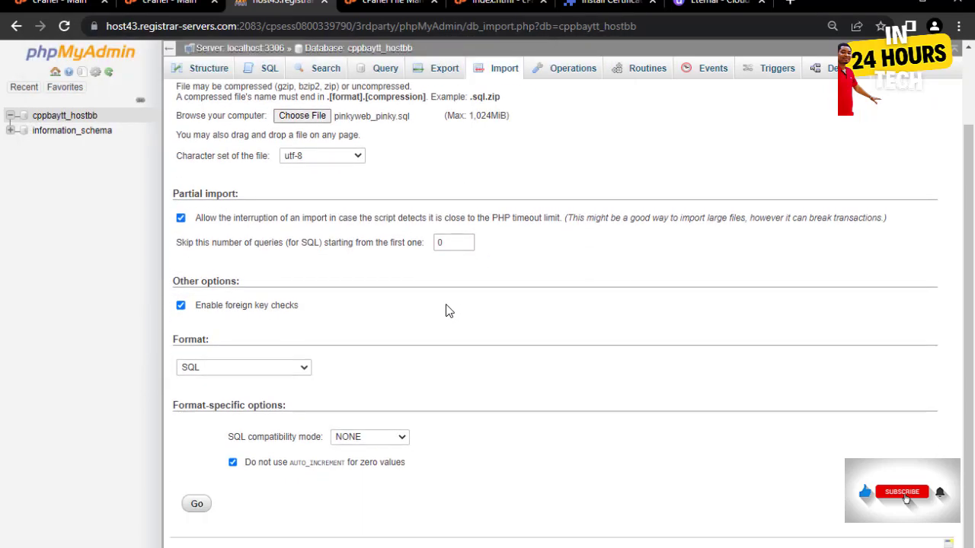
- Run the pinkyweb_pinky.sql import, review the 339-query result, then return to File Manager
{"action": "left_click", "coordinate": [197, 505]}
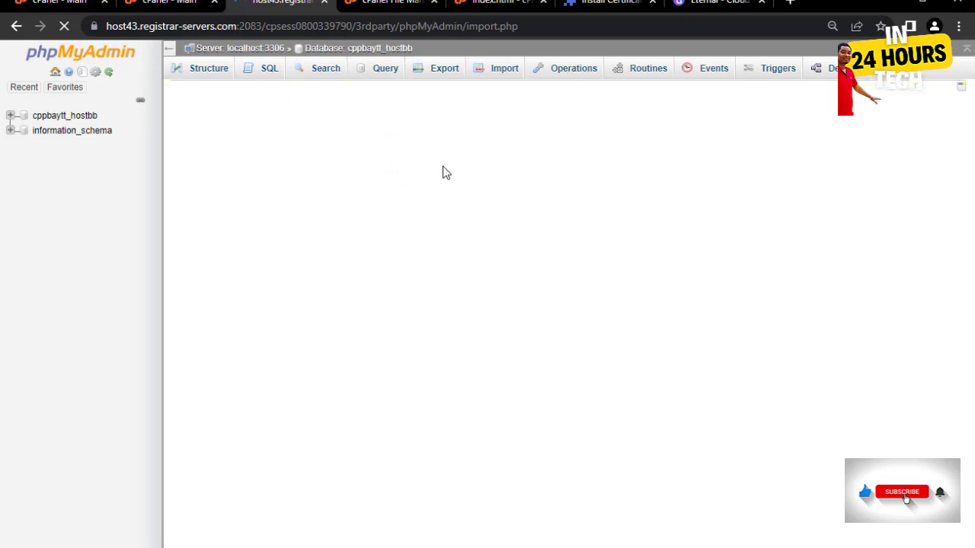
{"action": "scroll", "coordinate": [109, 298], "scroll_direction": "down", "scroll_amount": 3}
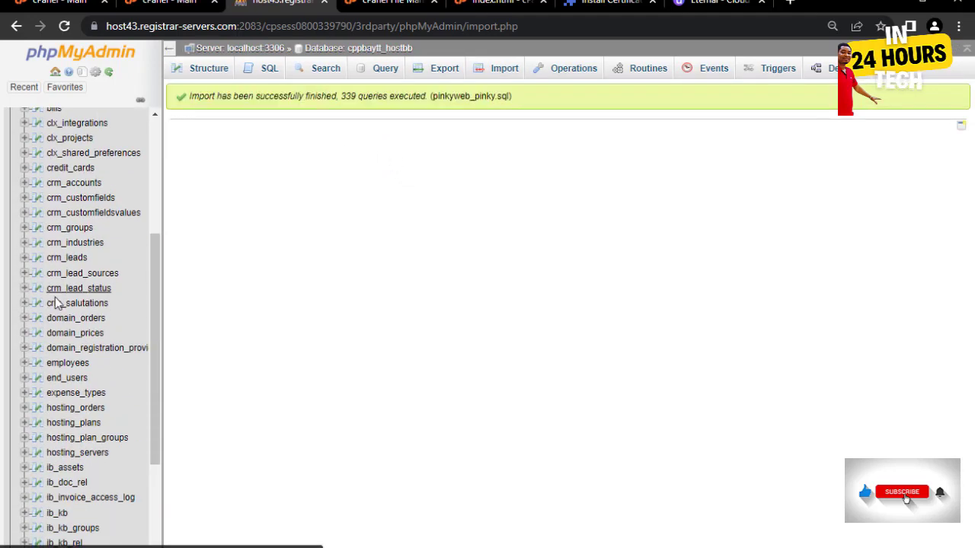
{"action": "scroll", "coordinate": [87, 289], "scroll_direction": "up", "scroll_amount": 3}
{"action": "scroll", "coordinate": [98, 285], "scroll_direction": "down", "scroll_amount": 2}
{"action": "scroll", "coordinate": [98, 285], "scroll_direction": "up", "scroll_amount": 3}
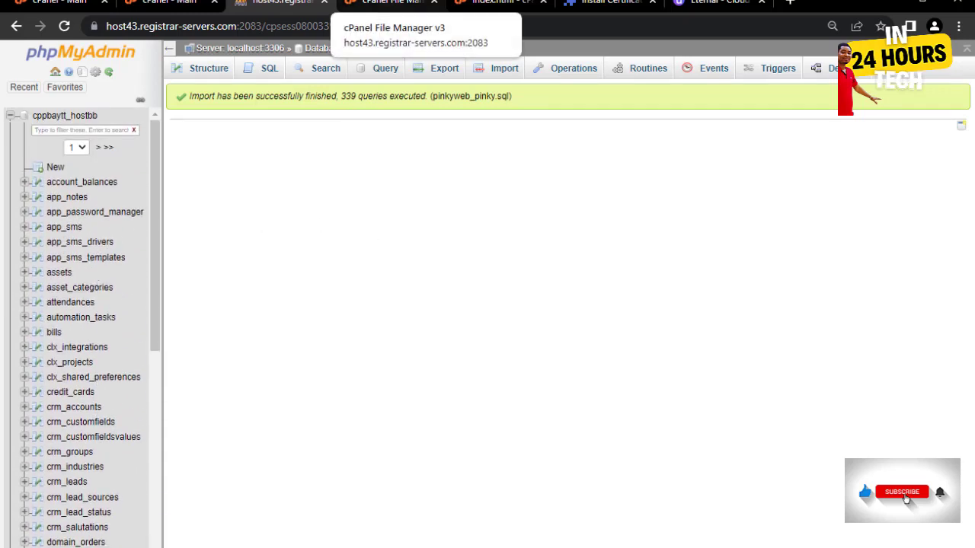
{"action": "left_click", "coordinate": [387, 3]}
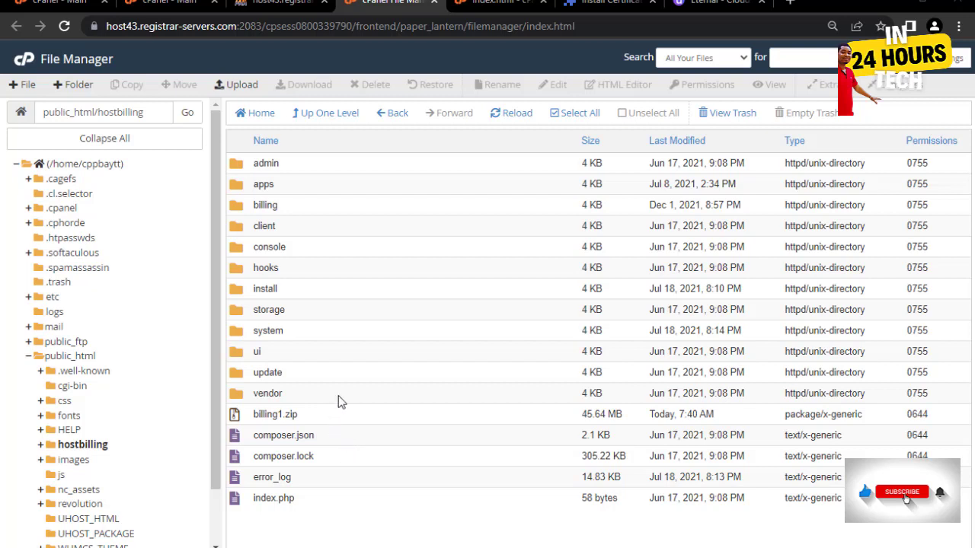
- Open hostbilling/system/config.php in the File Manager editor with the default encoding
{"action": "double_click", "coordinate": [309, 332]}
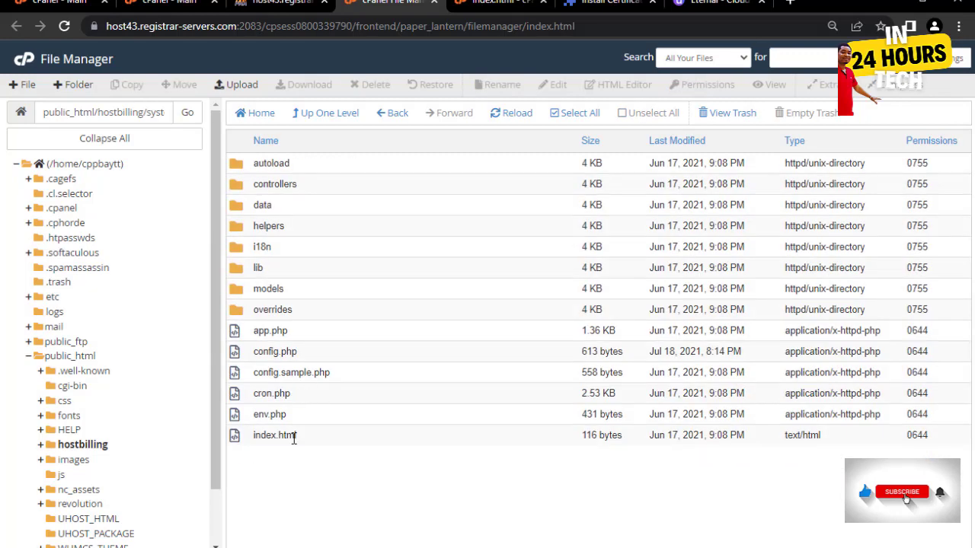
{"action": "left_click", "coordinate": [319, 356]}
{"action": "right_click", "coordinate": [318, 356]}
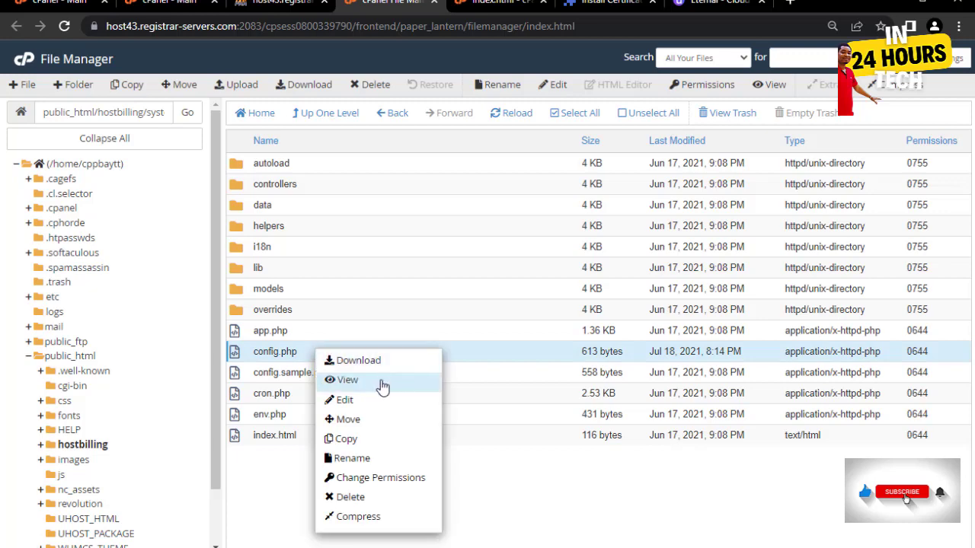
{"action": "left_click", "coordinate": [343, 407]}
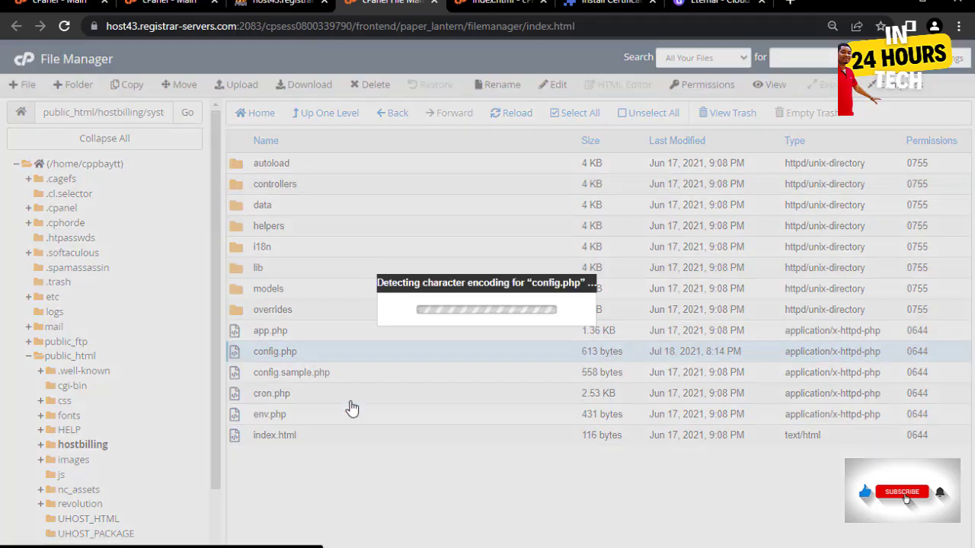
{"action": "left_click", "coordinate": [607, 405]}
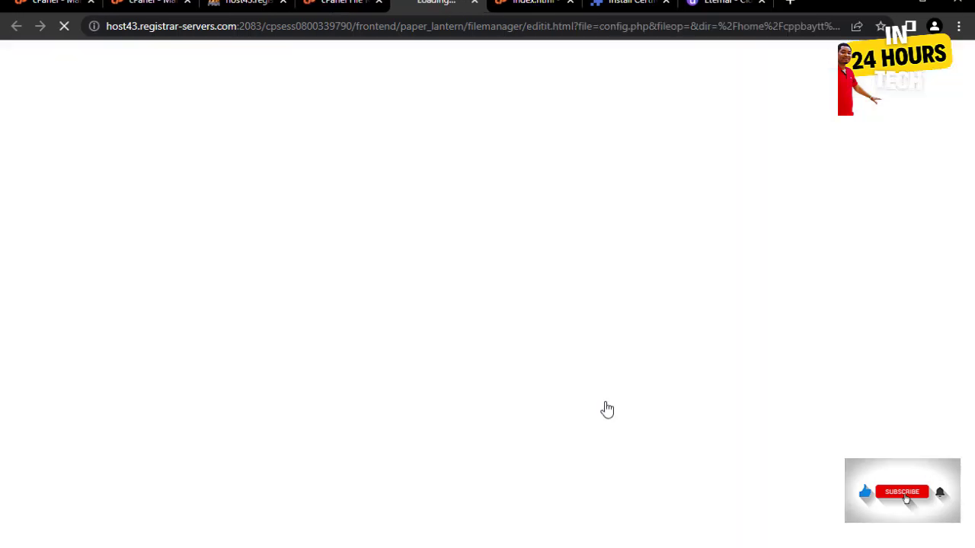
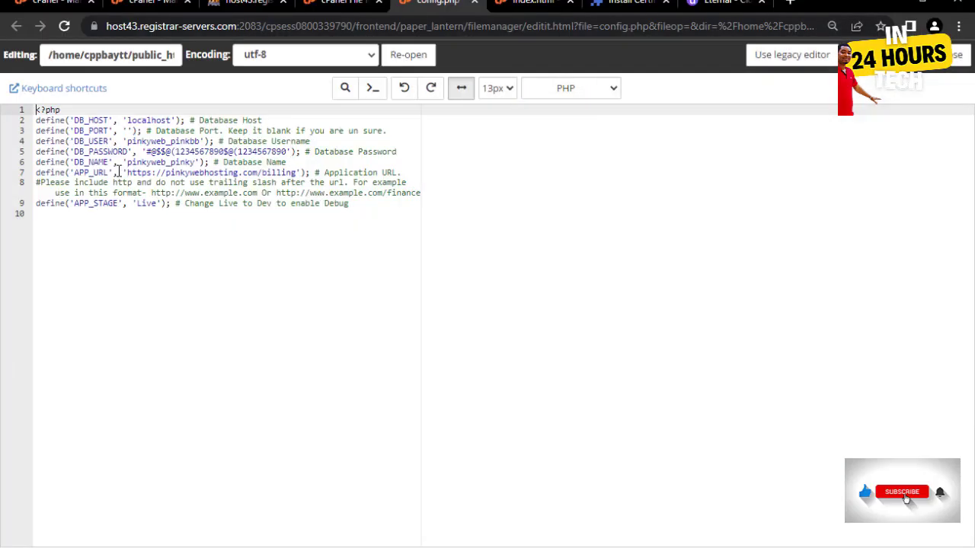
- Replace the DB_USER value in config.php with the new database username, then select the old DB_NAME value
{"action": "left_click", "coordinate": [131, 142]}
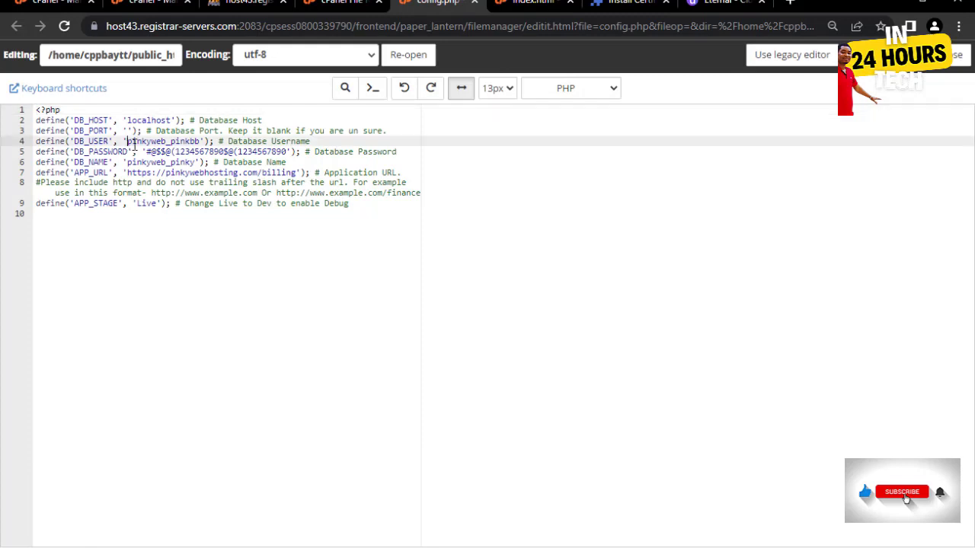
{"action": "left_click_drag", "start_coordinate": [131, 142], "coordinate": [197, 142]}
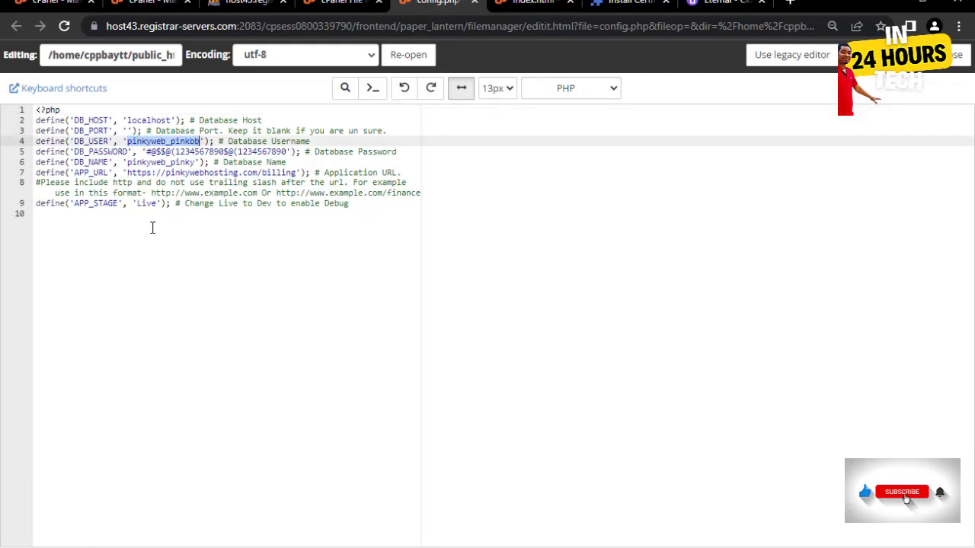
{"action": "type", "text": "cppbaytt_hostb"}
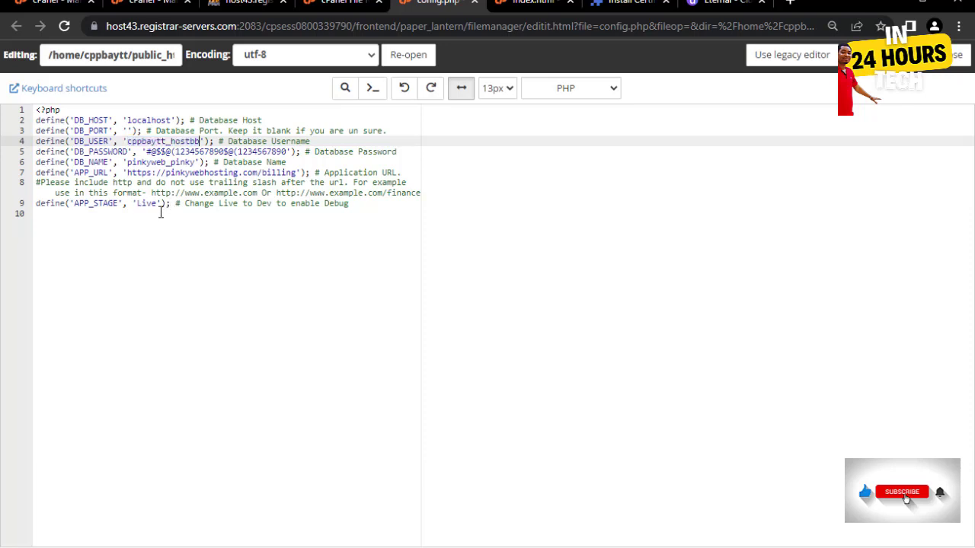
{"action": "left_click_drag", "start_coordinate": [127, 163], "coordinate": [195, 163]}
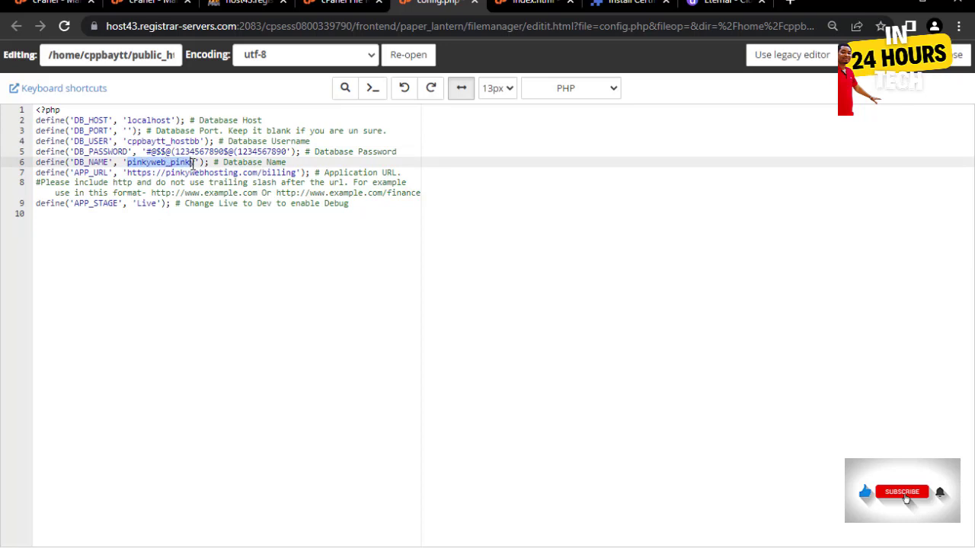
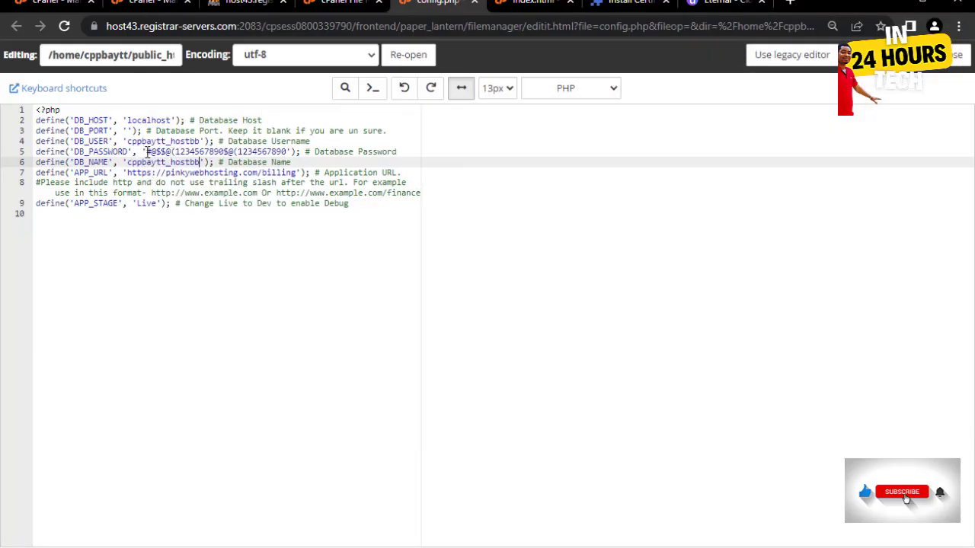
- Paste the new database password over the DB_PASSWORD value, then select the APP_URL domain
{"action": "left_click_drag", "start_coordinate": [146, 151], "coordinate": [287, 151]}
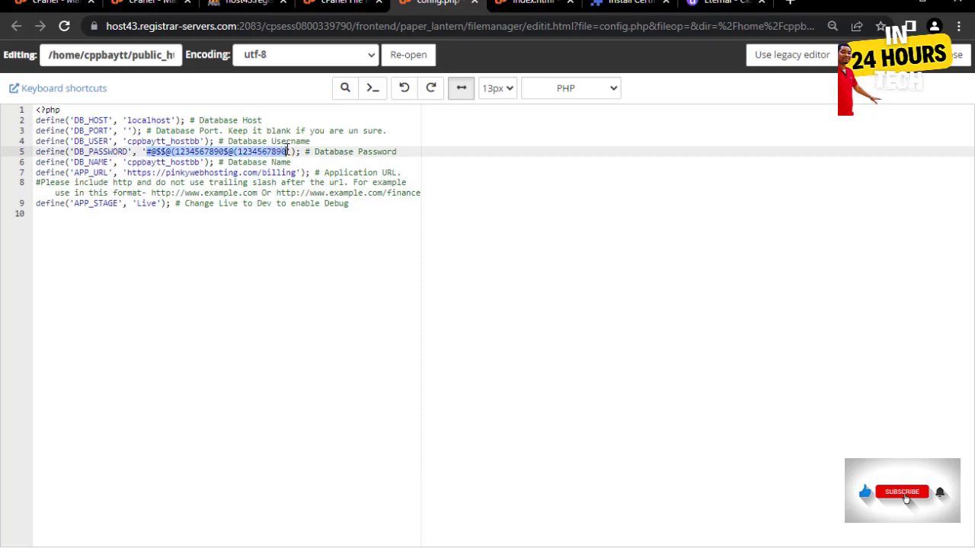
{"action": "key", "text": "ctrl+v"}
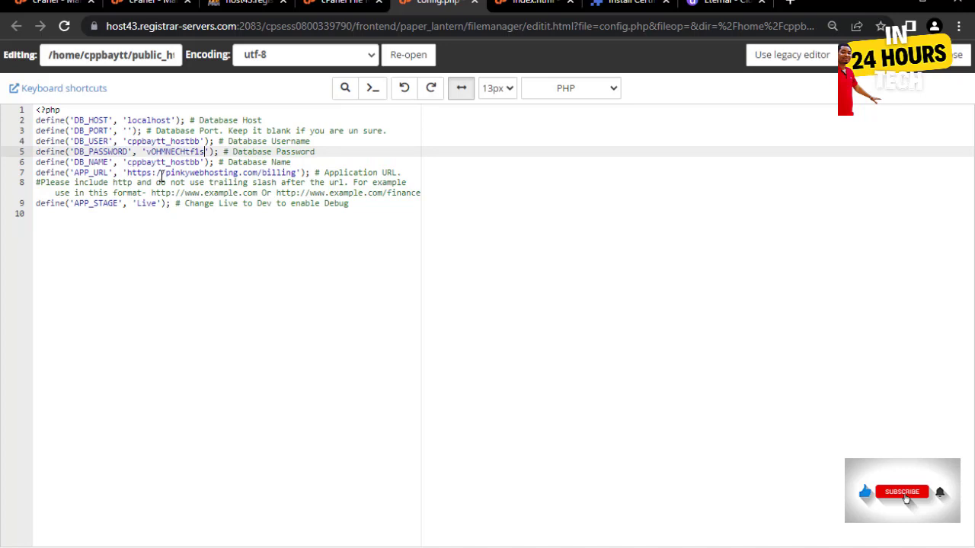
{"action": "left_click_drag", "start_coordinate": [165, 173], "coordinate": [297, 173]}
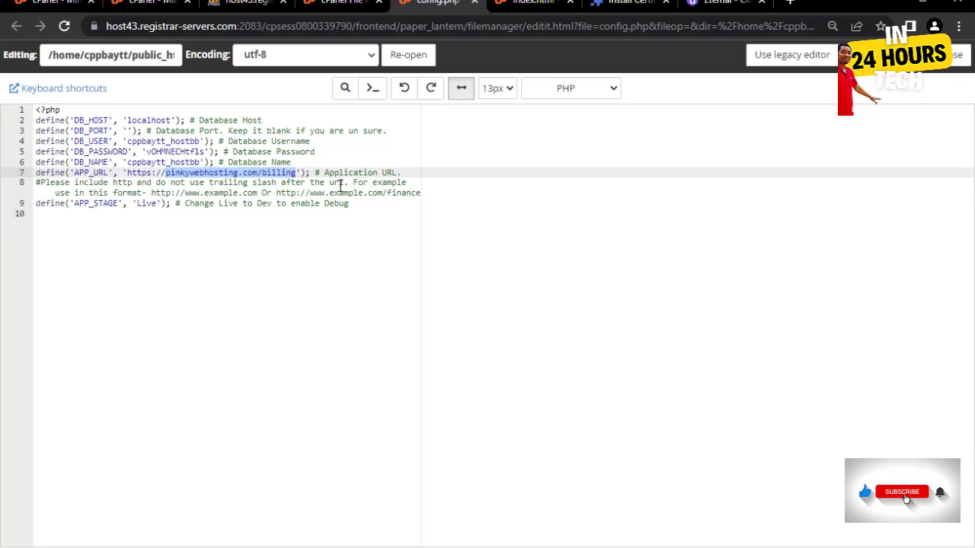
{"action": "type", "text": "baytrustcorporate.online"}
{"action": "type", "text": "/"}
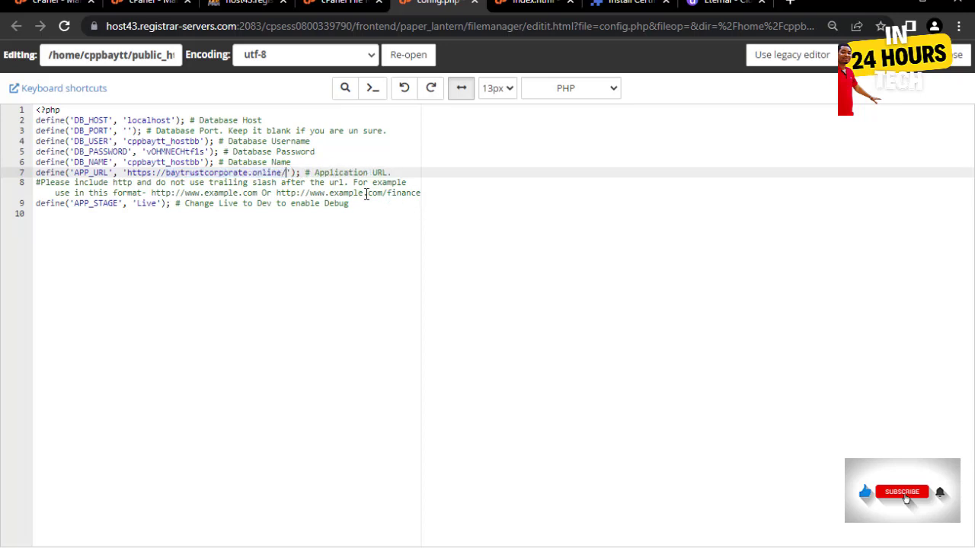
{"action": "type", "text": "hostb"}
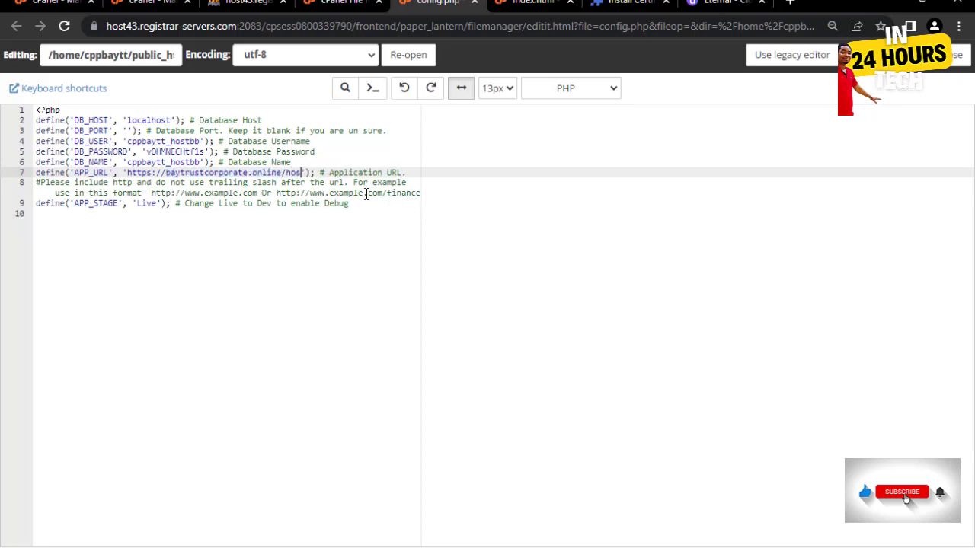
{"action": "type", "text": "illing"}
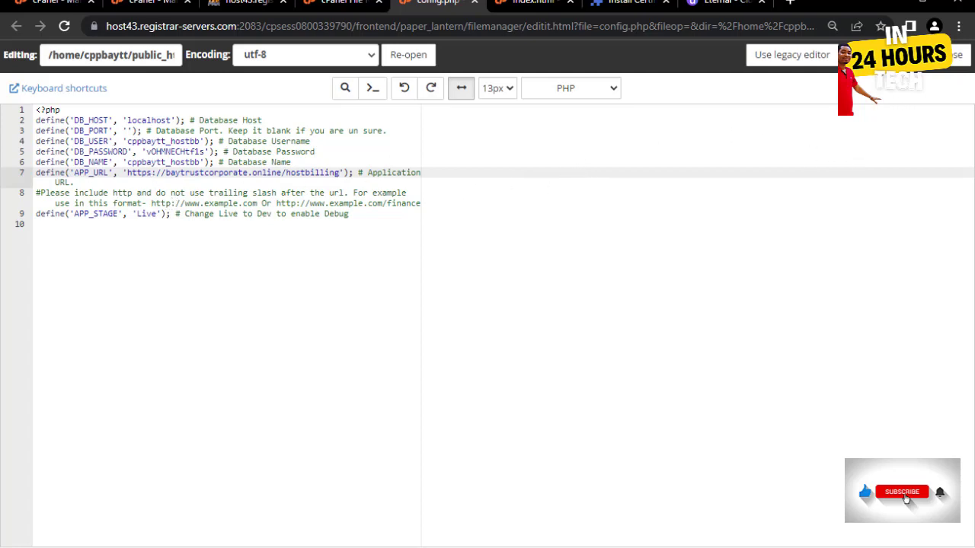
{"action": "key", "text": "ctrl+s"}
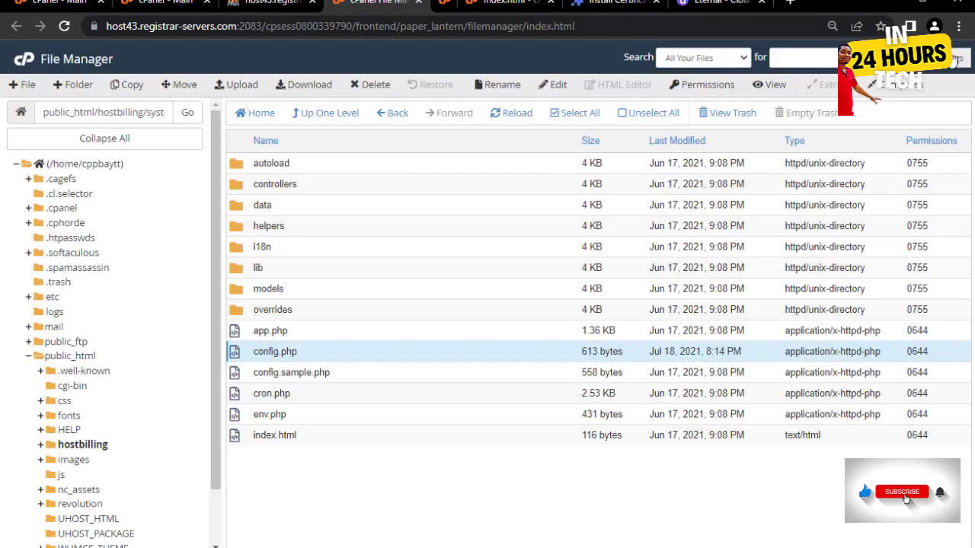
- Close the config.php editor and load baytrustcorporate.online/hostbilling in the site tab
{"action": "left_click", "coordinate": [956, 54]}
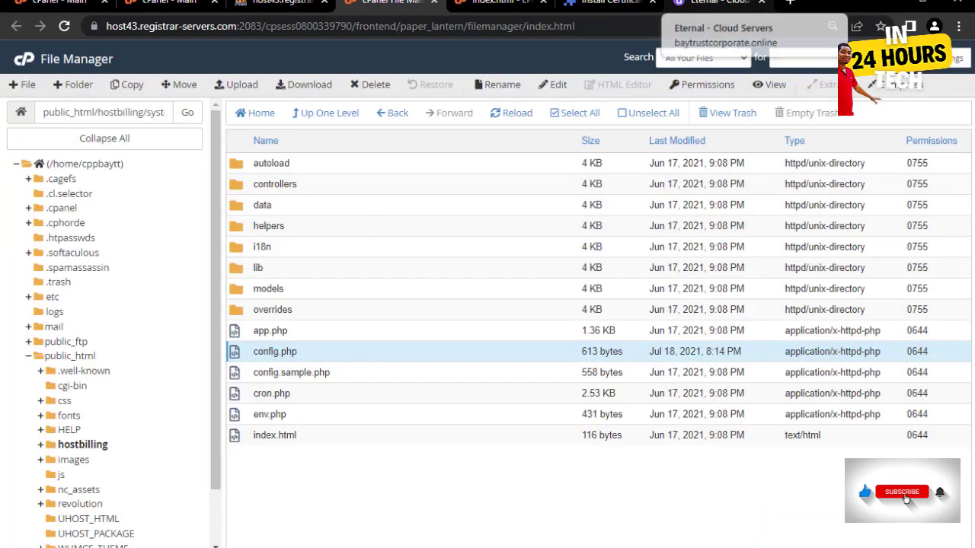
{"action": "left_click", "coordinate": [712, 4]}
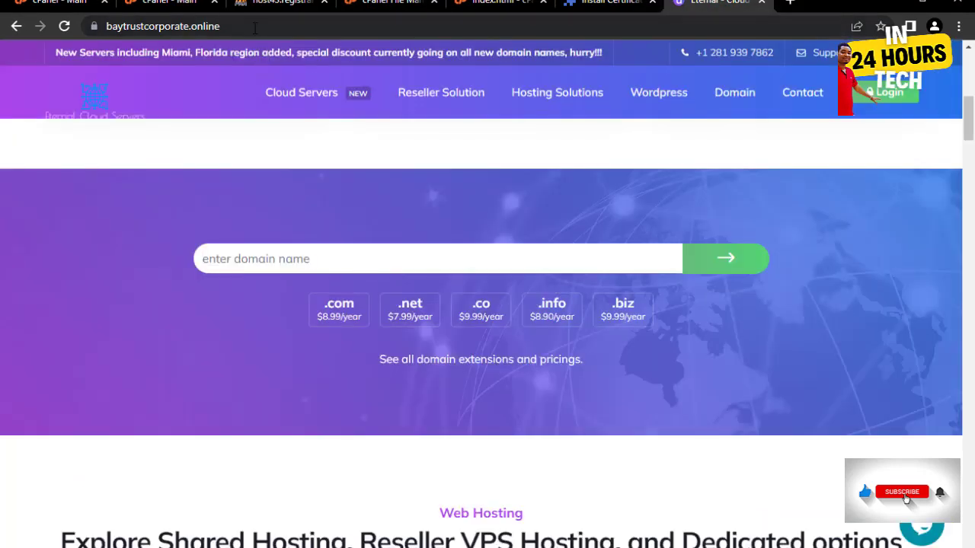
{"action": "scroll", "coordinate": [328, 220], "scroll_direction": "up", "scroll_amount": 6}
{"action": "scroll", "coordinate": [350, 228], "scroll_direction": "up", "scroll_amount": 1}
{"action": "left_click", "coordinate": [256, 18]}
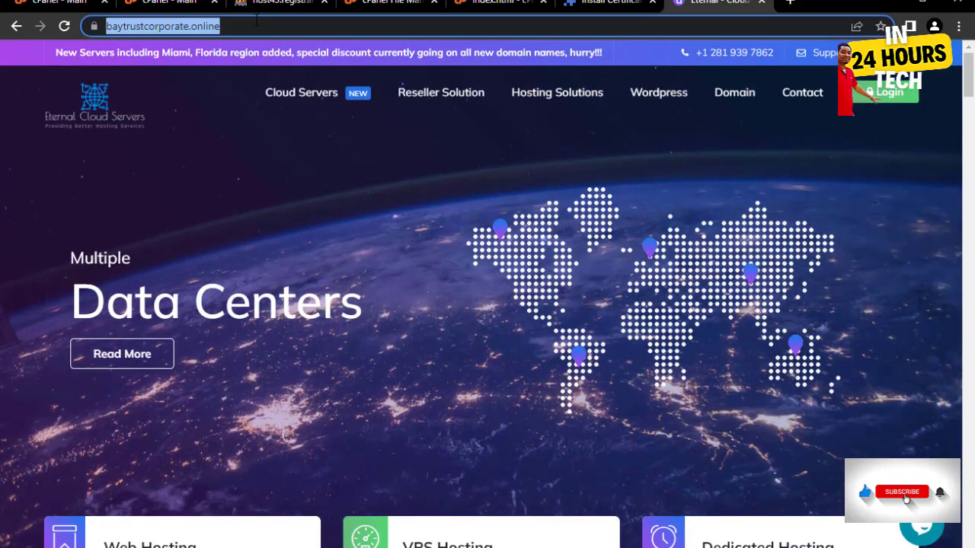
{"action": "left_click", "coordinate": [256, 19]}
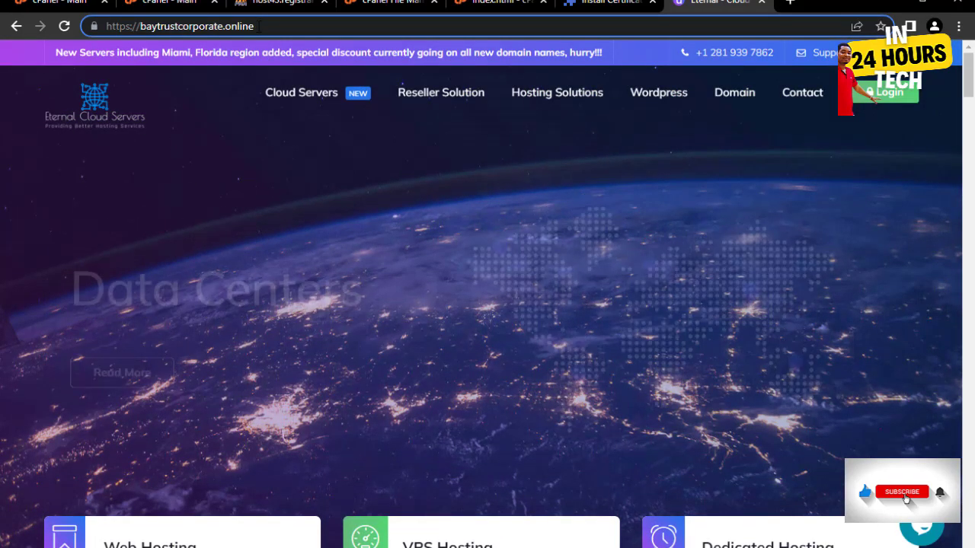
{"action": "type", "text": "/"}
{"action": "type", "text": "hos"}
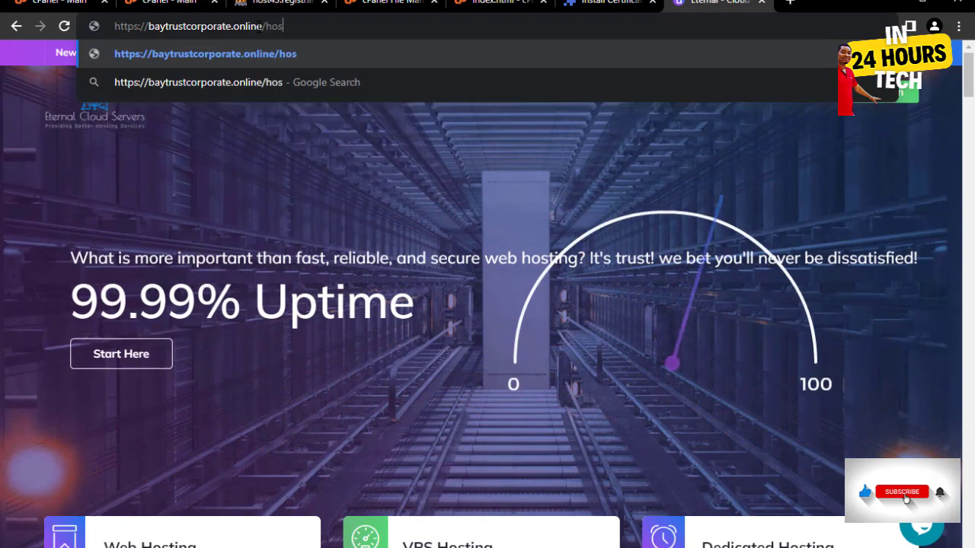
{"action": "type", "text": "tbilling"}
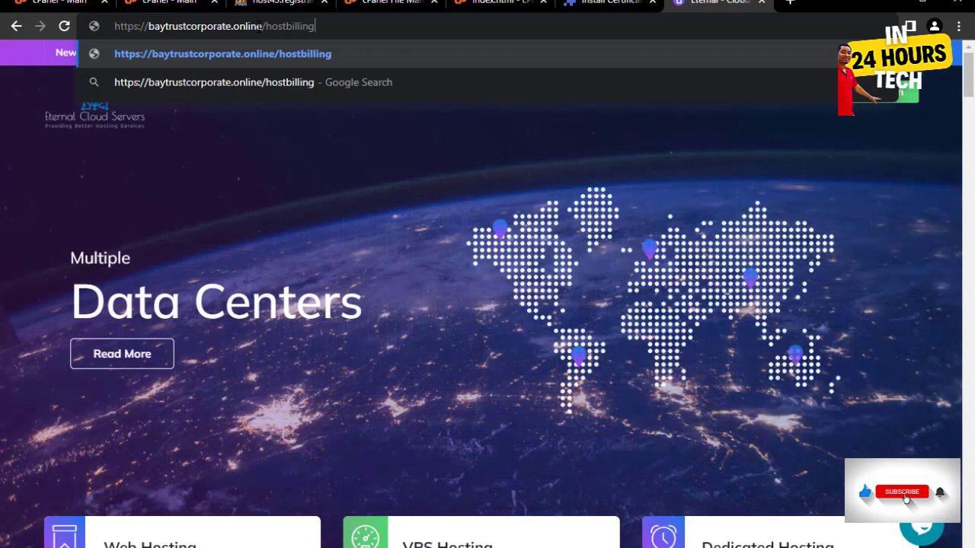
{"action": "key", "text": "Return"}
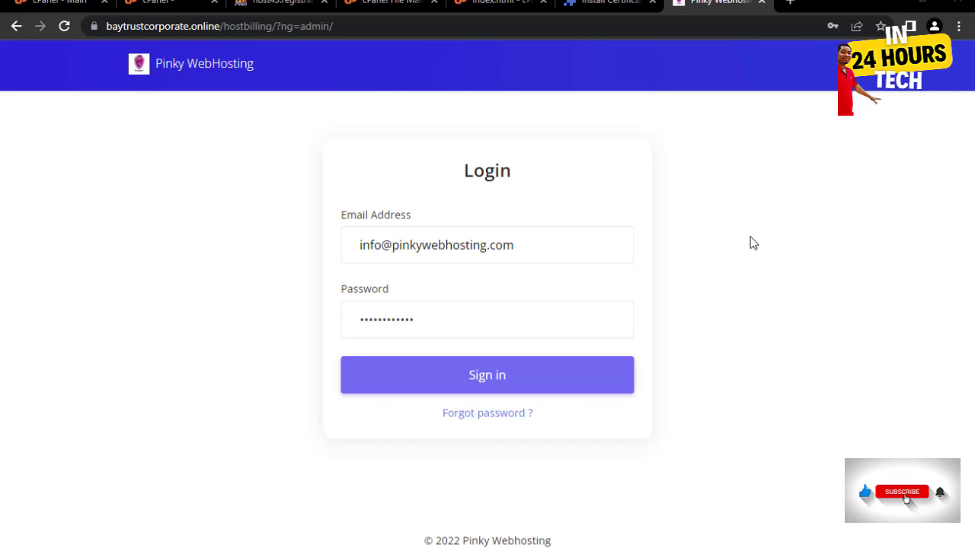
- Sign in to the HostBilling admin, let Chrome save the password, and open the Settings menu
{"action": "left_click", "coordinate": [481, 383]}
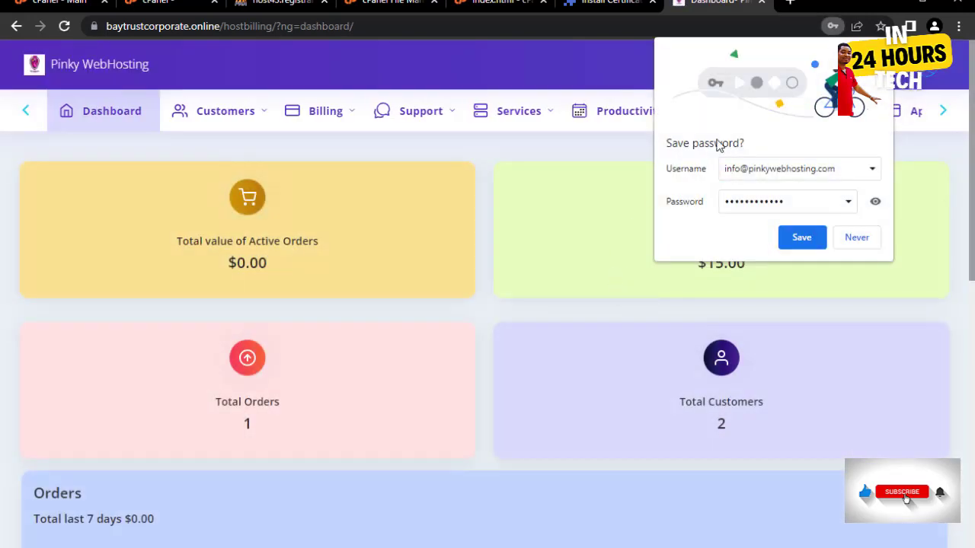
{"action": "left_click", "coordinate": [801, 239]}
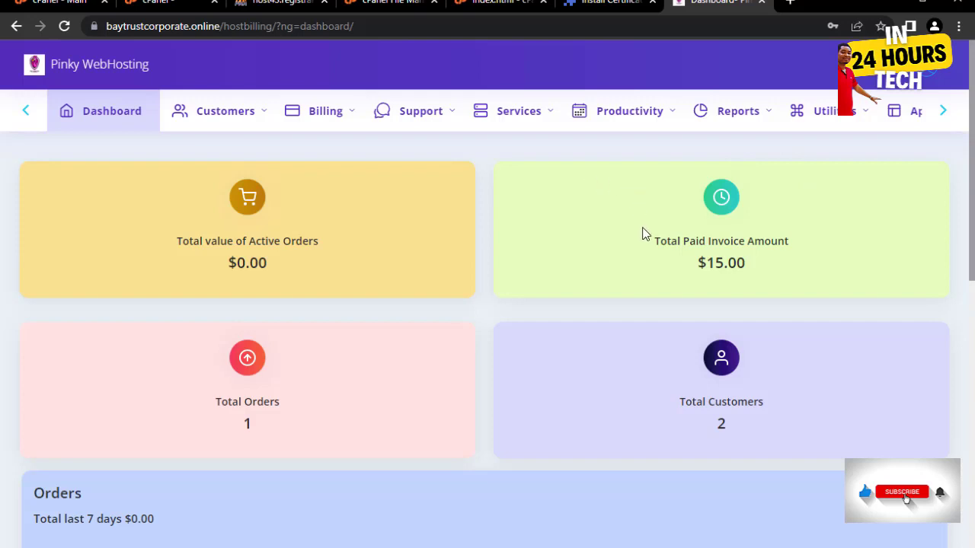
{"action": "left_click", "coordinate": [943, 110]}
{"action": "left_click", "coordinate": [872, 122]}
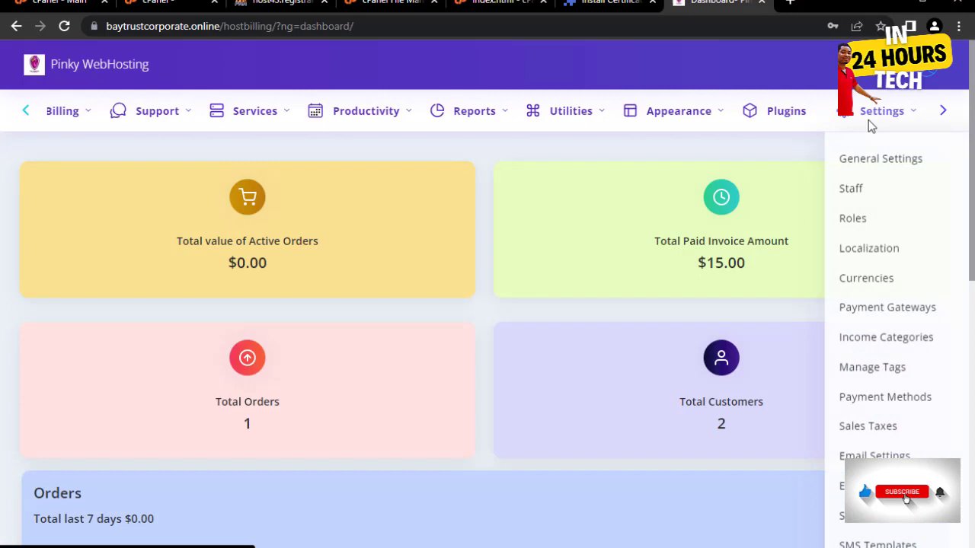
- In General Settings, replace the company name Pinky Webhosting with Bay Trust Cloud
{"action": "left_click", "coordinate": [874, 160]}
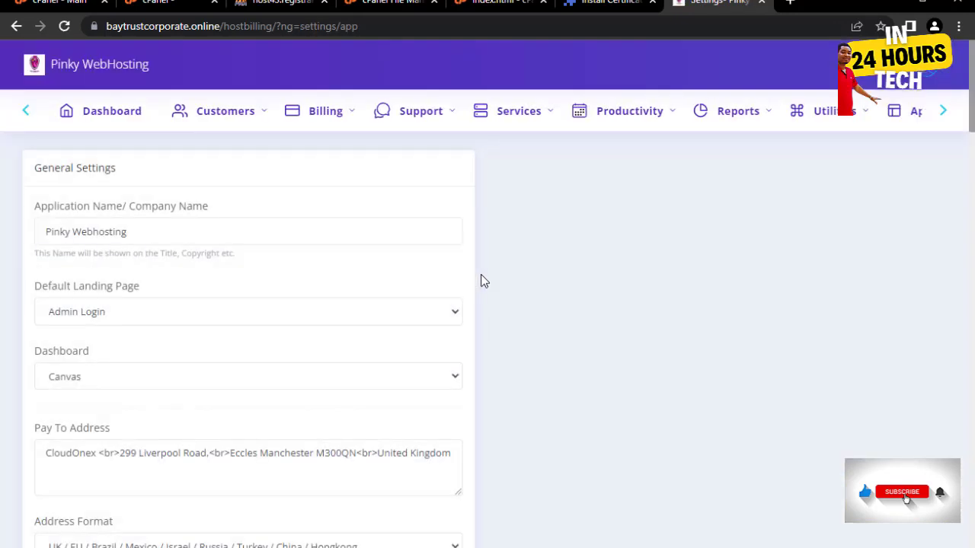
{"action": "left_click_drag", "start_coordinate": [131, 232], "coordinate": [2, 241]}
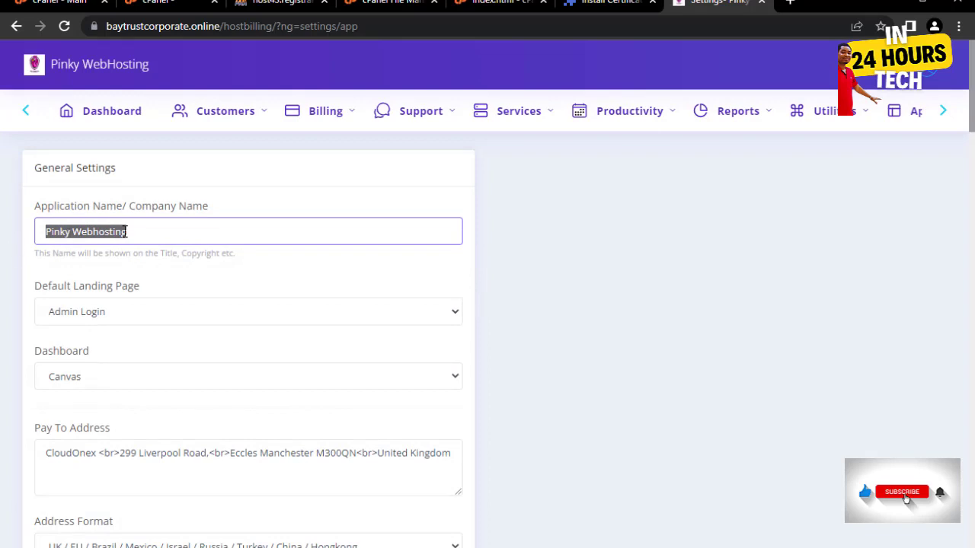
{"action": "type", "text": "Bay Tr"}
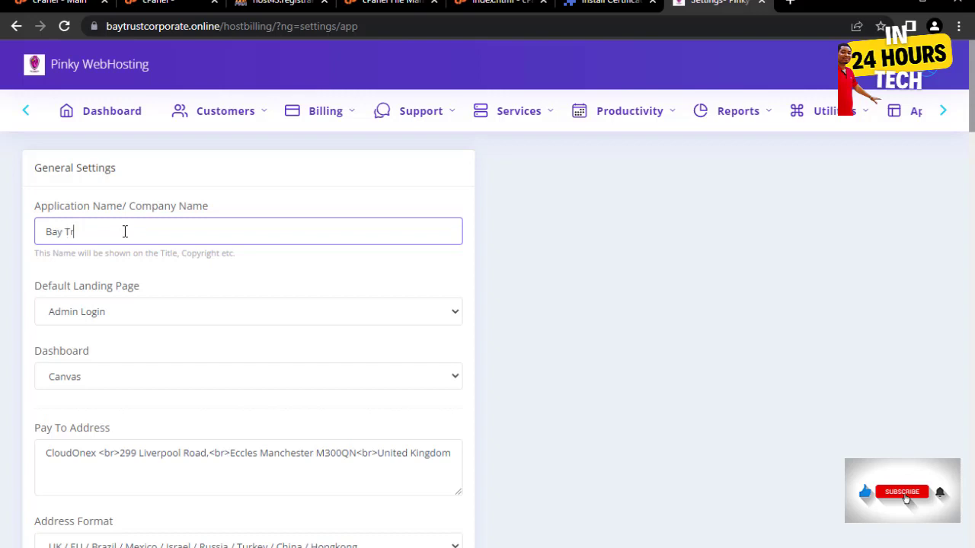
{"action": "type", "text": "ust Cloud"}
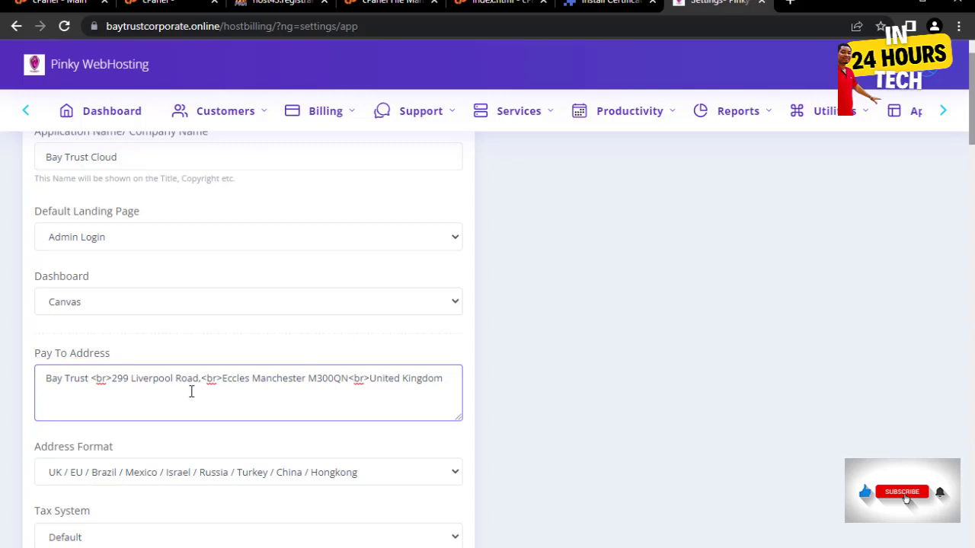
- Review the remaining general settings and submit them
{"action": "scroll", "coordinate": [191, 391], "scroll_direction": "down", "scroll_amount": 4}
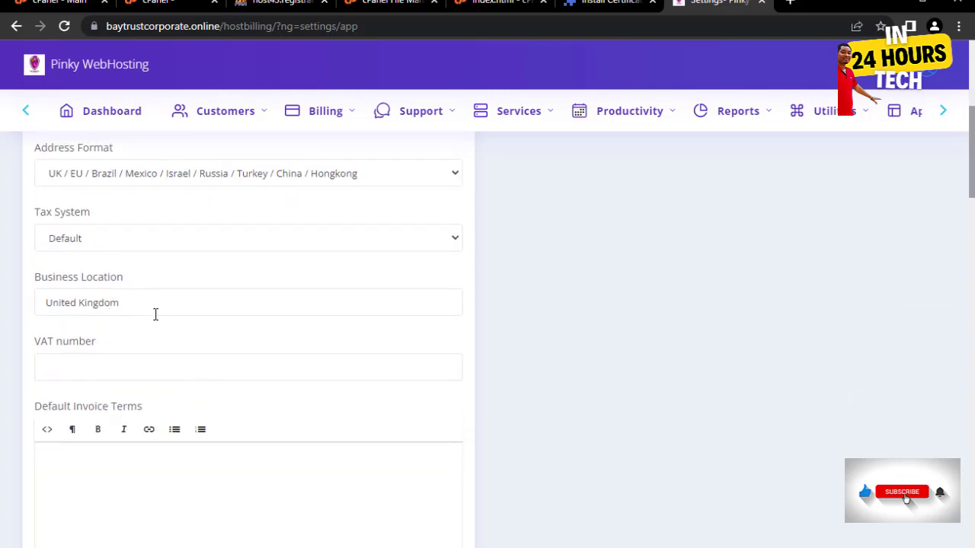
{"action": "scroll", "coordinate": [157, 320], "scroll_direction": "down", "scroll_amount": 5}
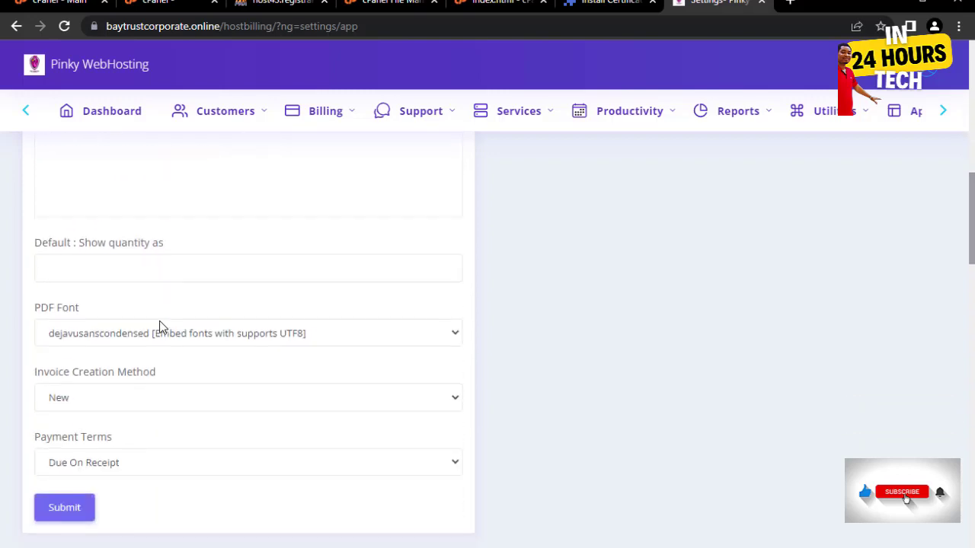
{"action": "scroll", "coordinate": [159, 327], "scroll_direction": "down", "scroll_amount": 1}
{"action": "scroll", "coordinate": [164, 335], "scroll_direction": "down", "scroll_amount": 7}
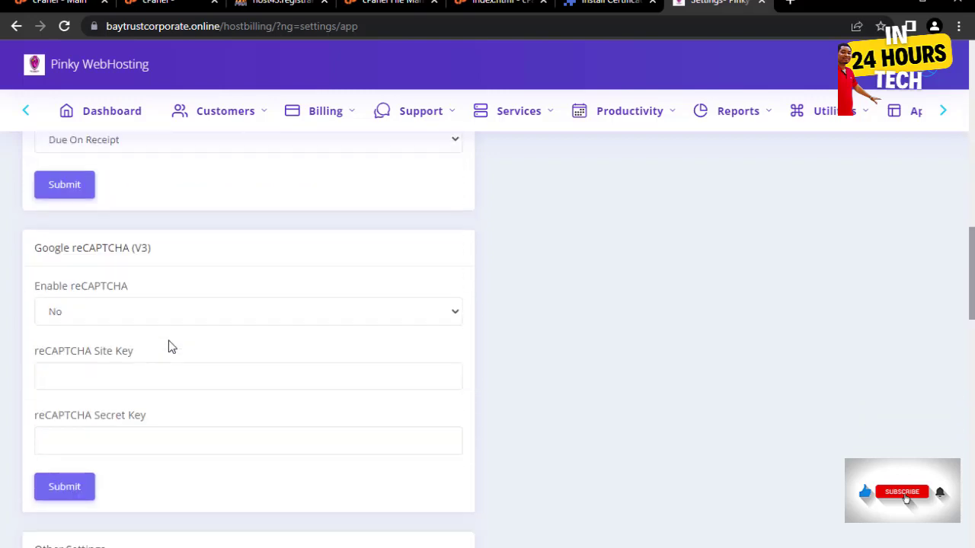
{"action": "scroll", "coordinate": [171, 348], "scroll_direction": "down", "scroll_amount": 10}
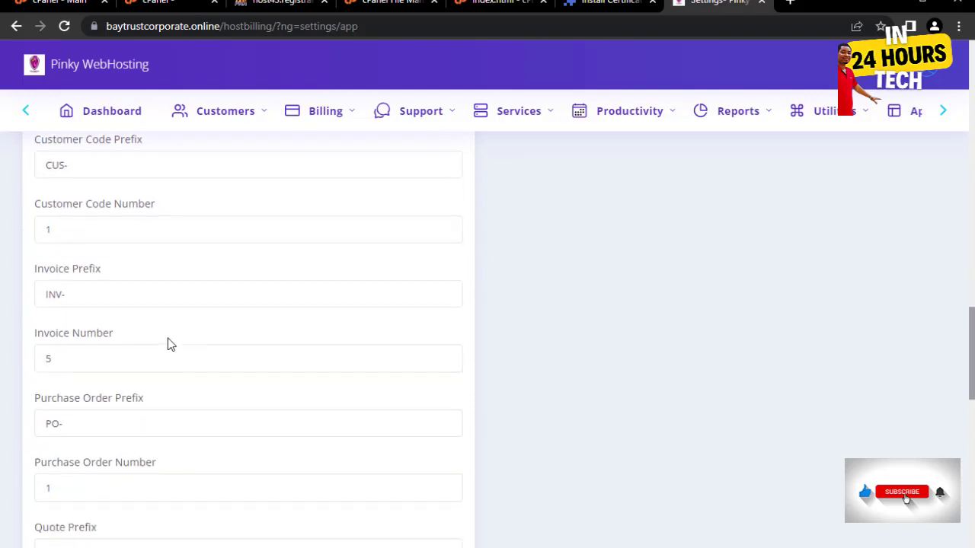
{"action": "scroll", "coordinate": [307, 378], "scroll_direction": "down", "scroll_amount": 4}
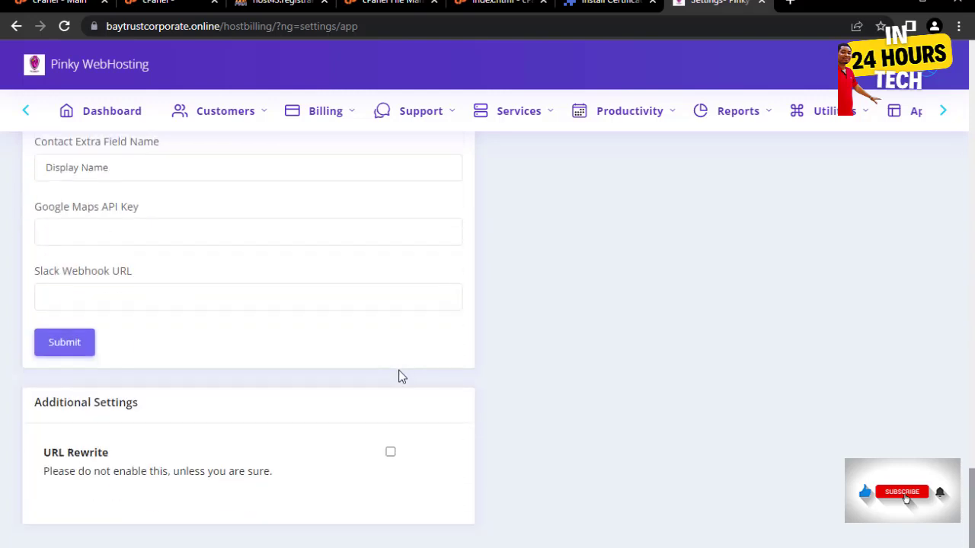
{"action": "scroll", "coordinate": [431, 333], "scroll_direction": "up", "scroll_amount": 2}
{"action": "scroll", "coordinate": [640, 300], "scroll_direction": "up", "scroll_amount": 20}
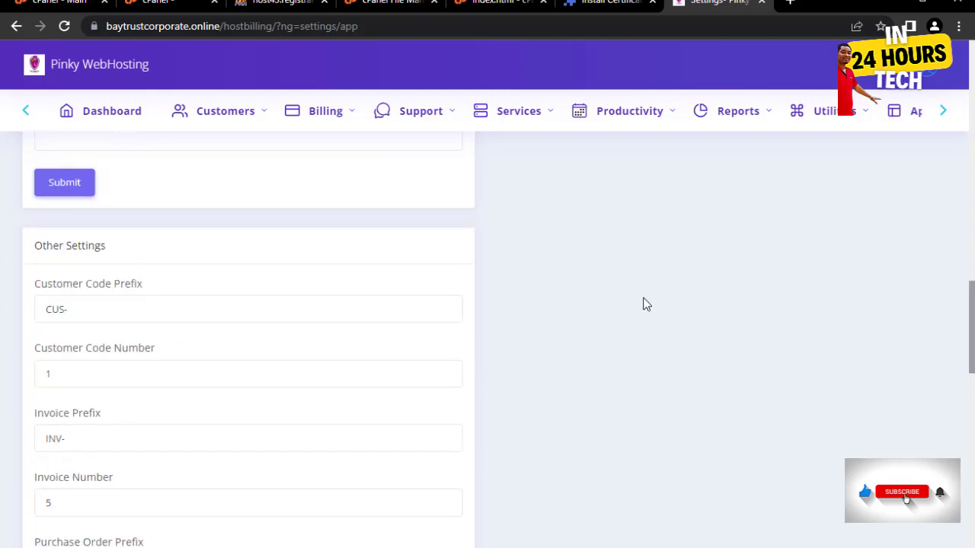
{"action": "scroll", "coordinate": [644, 284], "scroll_direction": "down", "scroll_amount": 15}
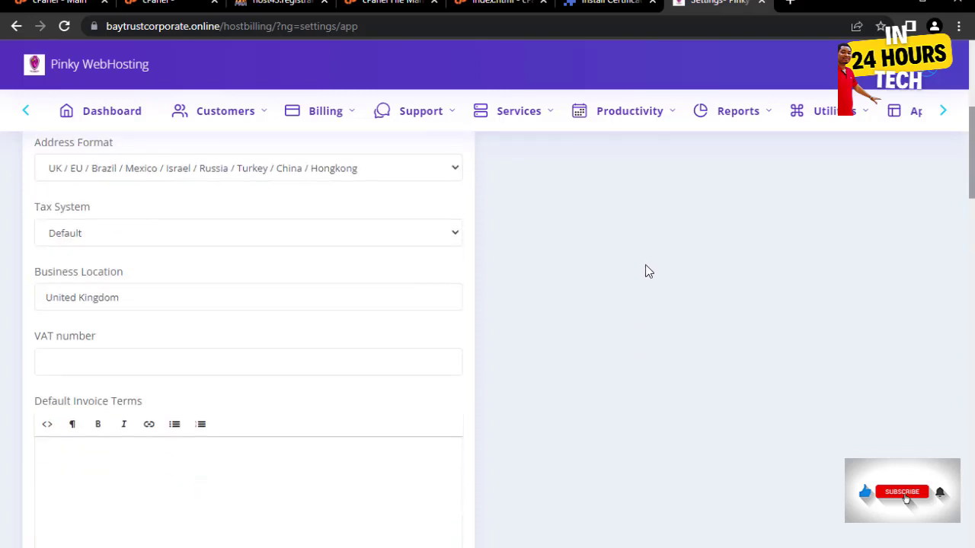
{"action": "scroll", "coordinate": [651, 327], "scroll_direction": "down", "scroll_amount": 12}
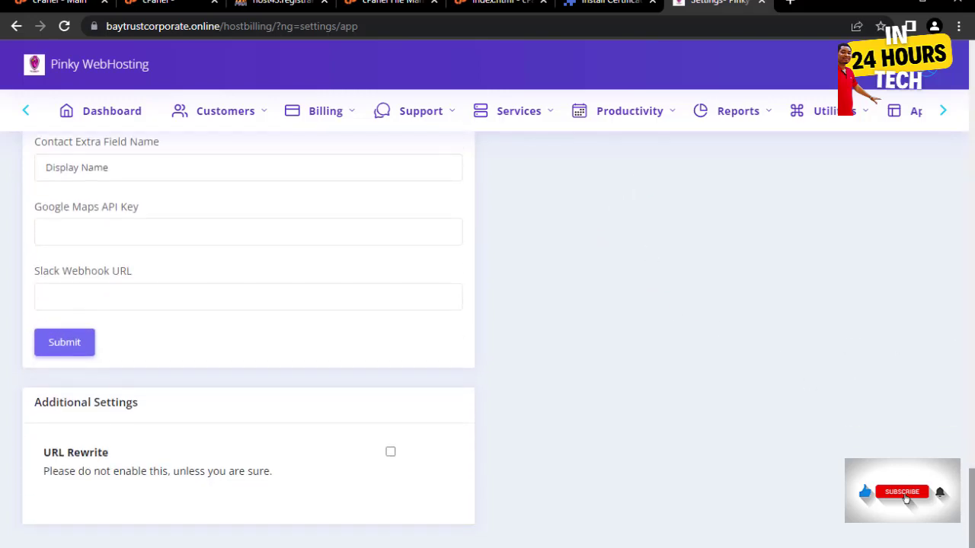
{"action": "left_click_drag", "start_coordinate": [971, 486], "coordinate": [960, 215]}
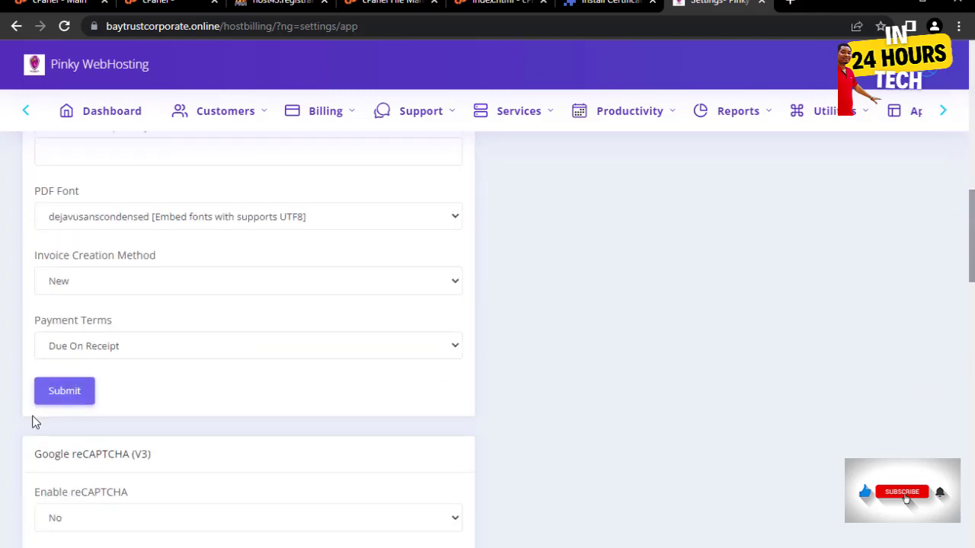
{"action": "left_click", "coordinate": [54, 394]}
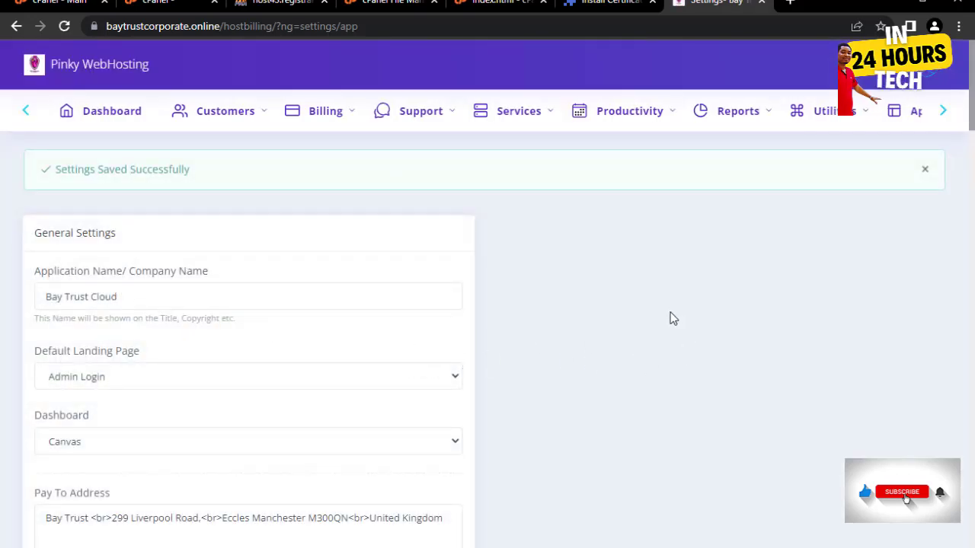
- Go to Settings > Users to show the staff users table
{"action": "left_click", "coordinate": [947, 113]}
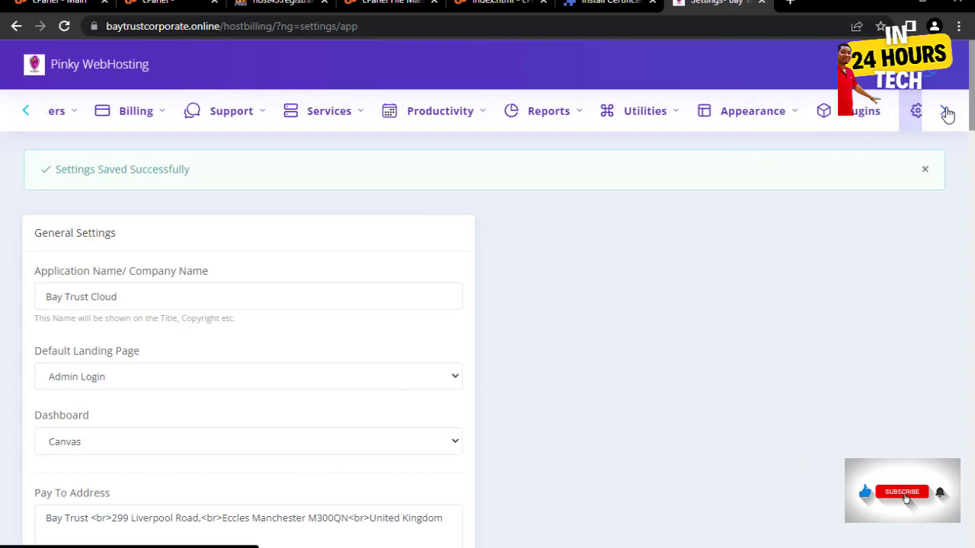
{"action": "left_click", "coordinate": [891, 114]}
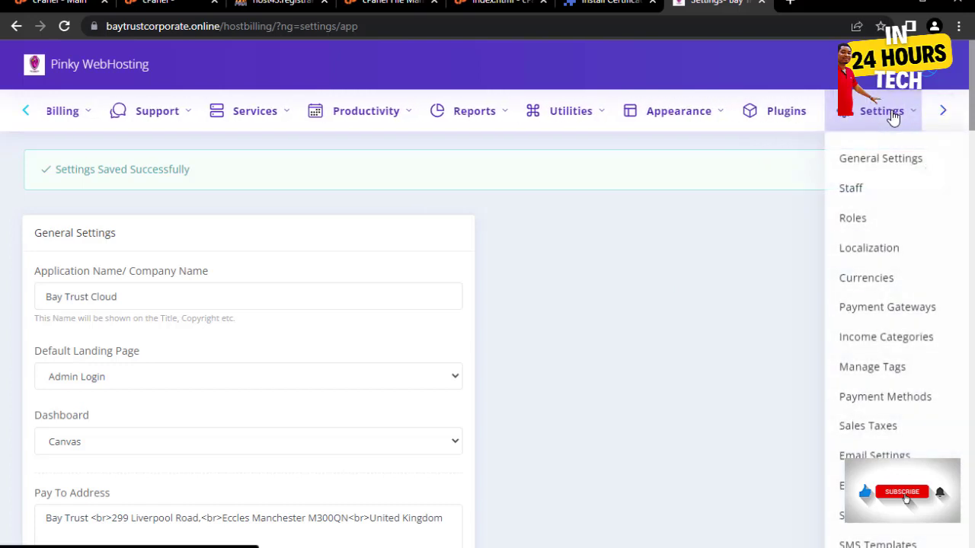
{"action": "left_click", "coordinate": [851, 194]}
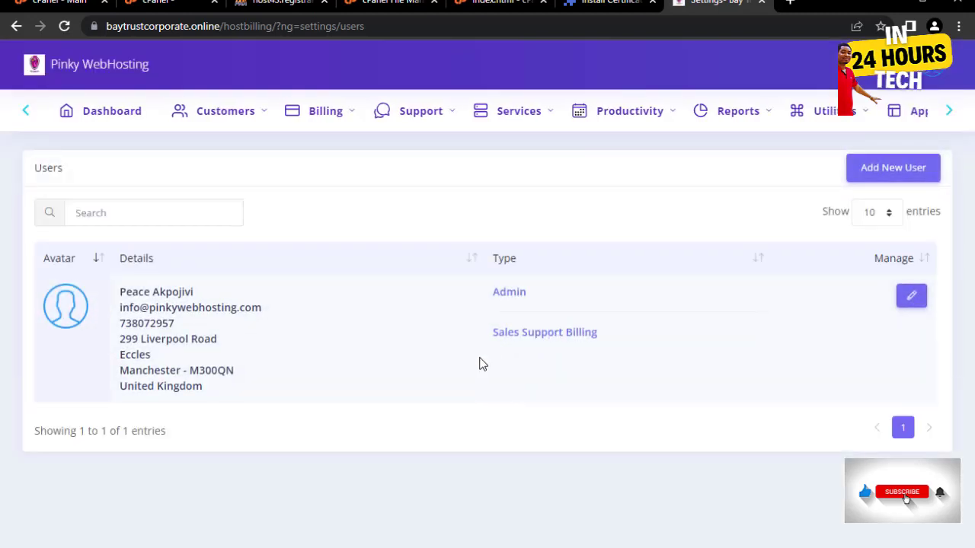
- Start a new user with the support agent's baytrustcorporate e-mail as username and their full name
{"action": "left_click", "coordinate": [895, 171]}
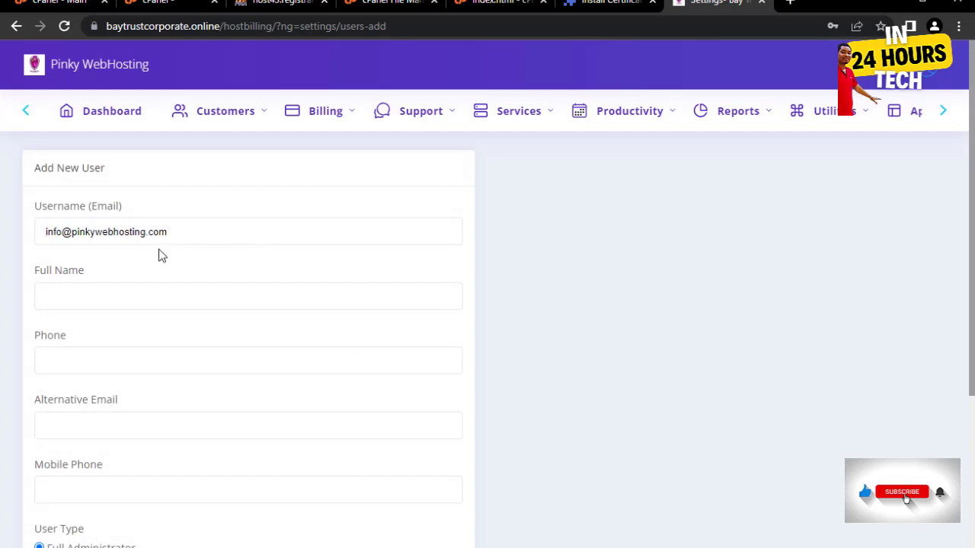
{"action": "left_click_drag", "start_coordinate": [201, 233], "coordinate": [69, 226]}
{"action": "type", "text": "bay"}
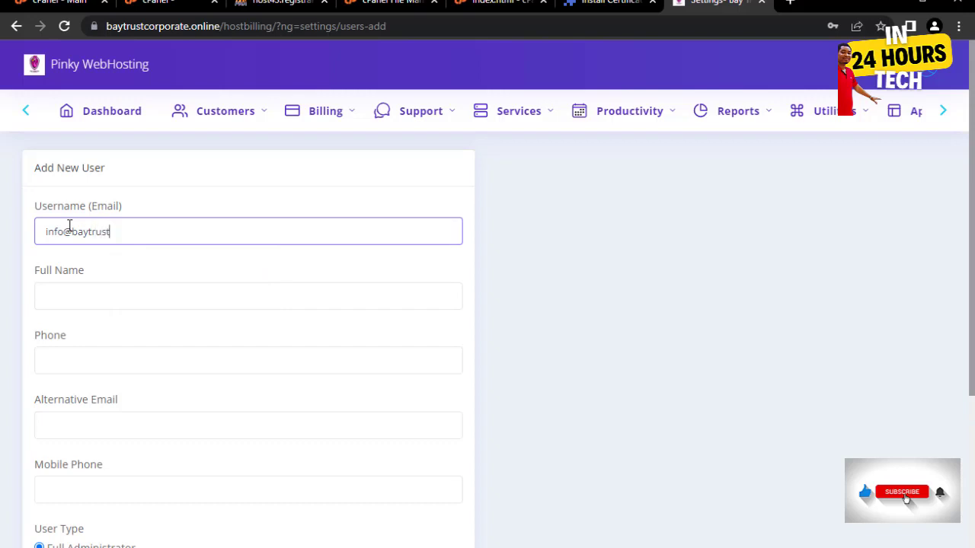
{"action": "type", "text": "trustcorpo"}
{"action": "left_click_drag", "start_coordinate": [64, 232], "coordinate": [27, 240]}
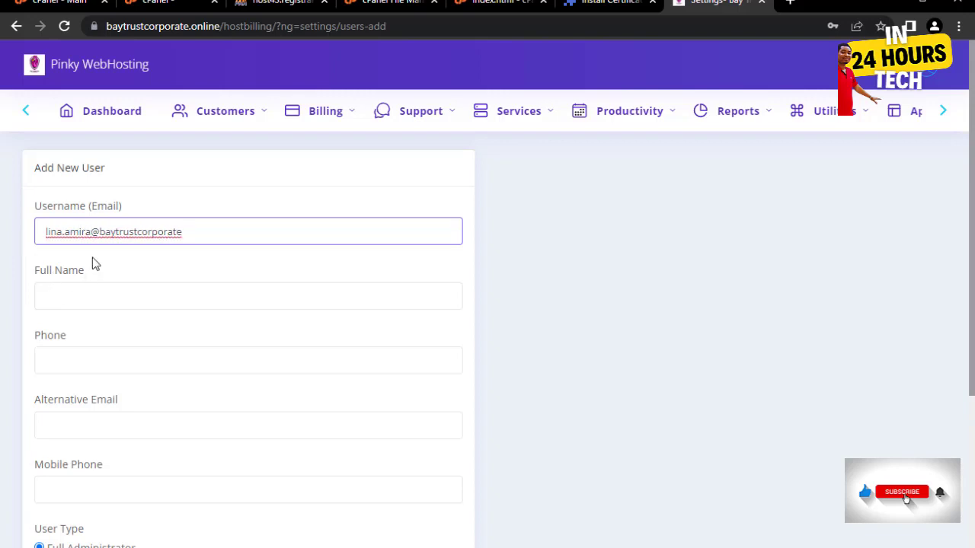
{"action": "left_click", "coordinate": [60, 295]}
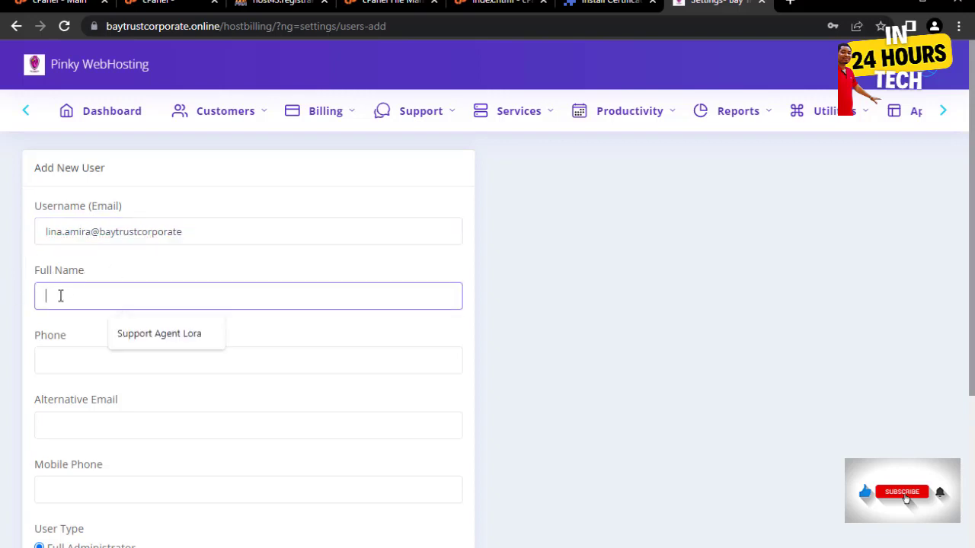
{"action": "left_click", "coordinate": [211, 335]}
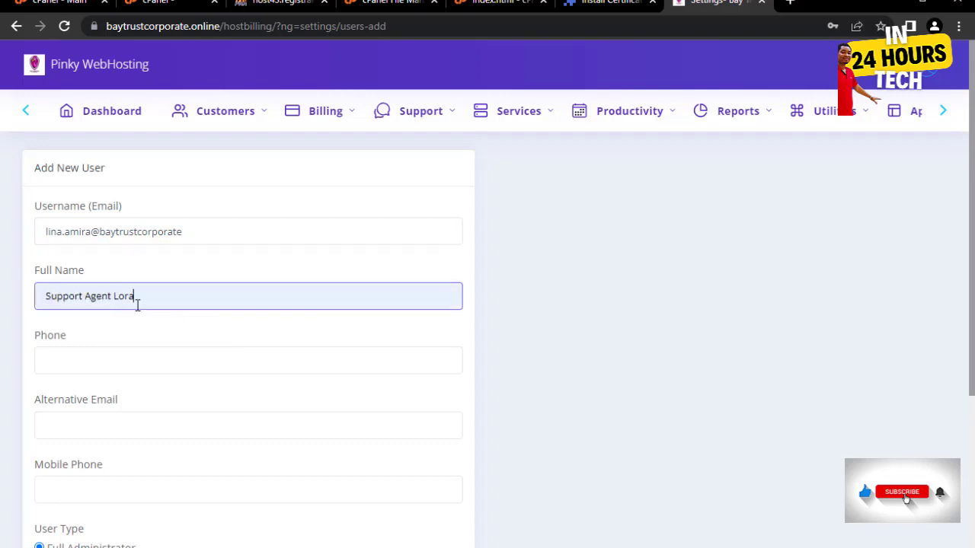
{"action": "left_click_drag", "start_coordinate": [141, 297], "coordinate": [110, 289]}
{"action": "key", "text": "BackSpace"}
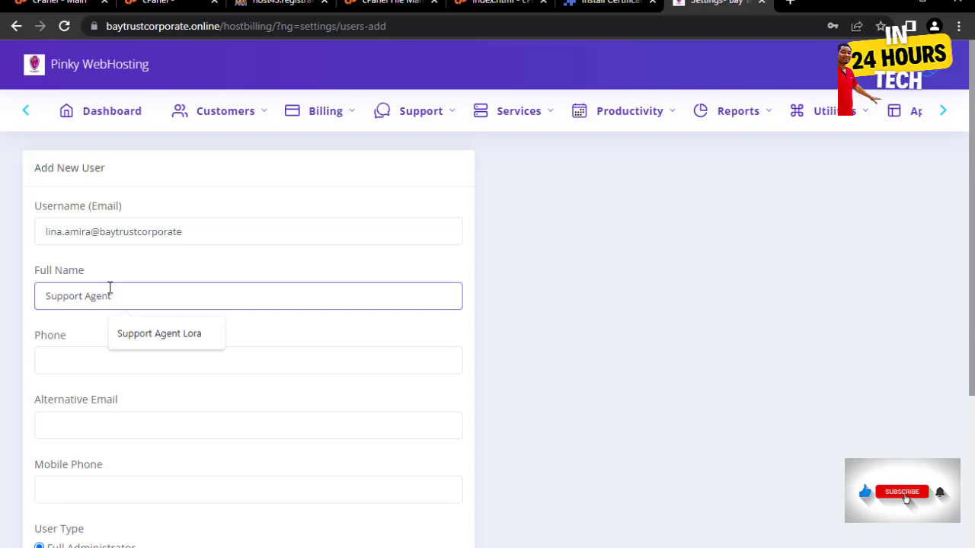
{"action": "type", "text": "Lina"}
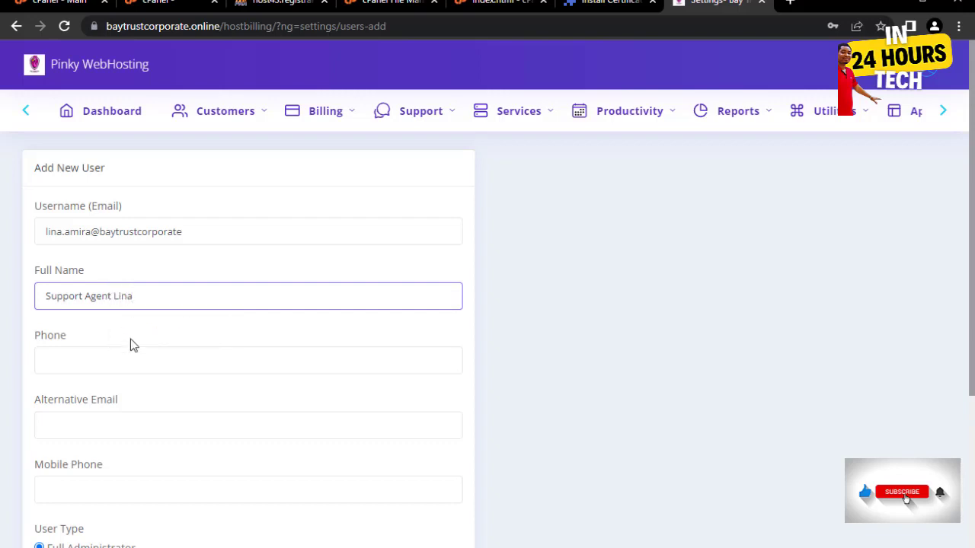
- Set and confirm the new user's password, make the account an Employee, and submit
{"action": "scroll", "coordinate": [127, 316], "scroll_direction": "down", "scroll_amount": 3}
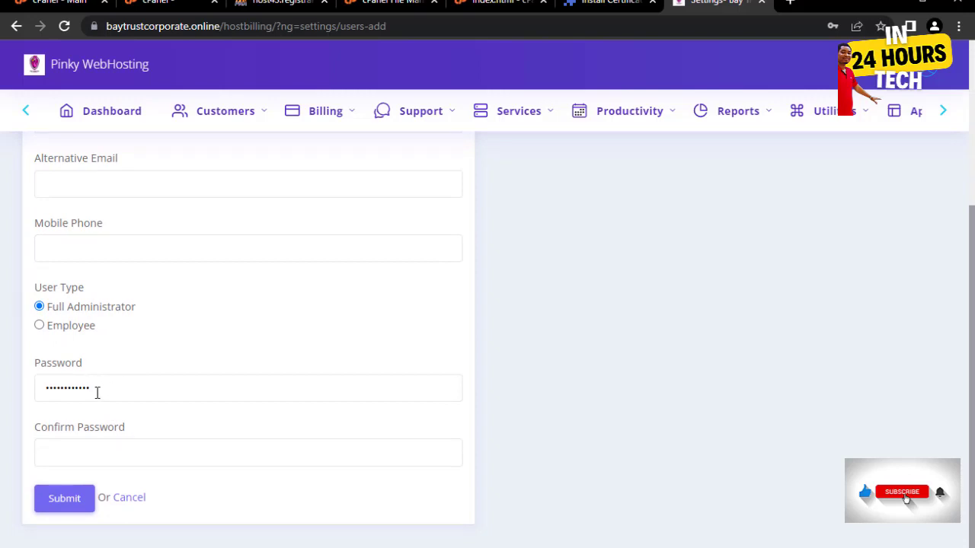
{"action": "left_click", "coordinate": [107, 388]}
{"action": "left_click_drag", "start_coordinate": [109, 386], "coordinate": [23, 392]}
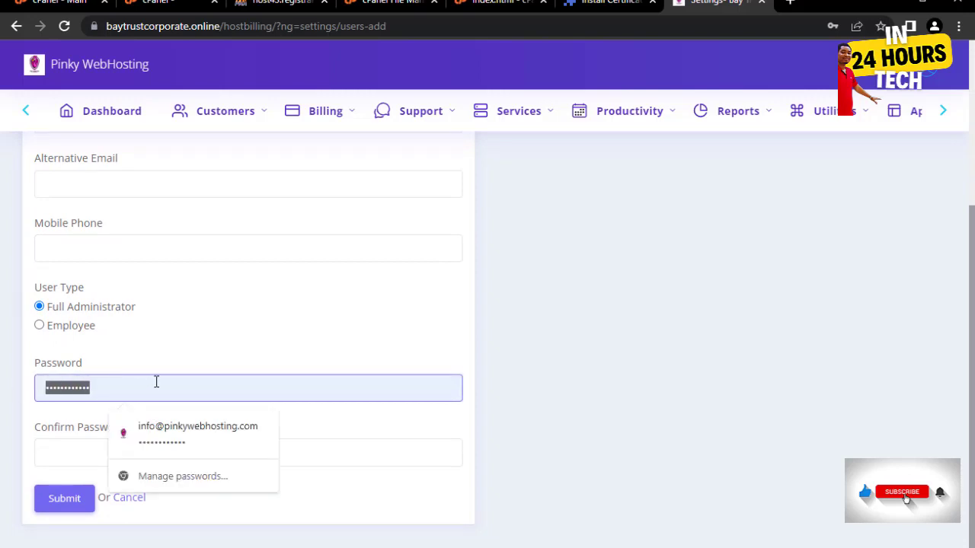
{"action": "key", "text": "BackSpace"}
{"action": "type", "text": "******"}
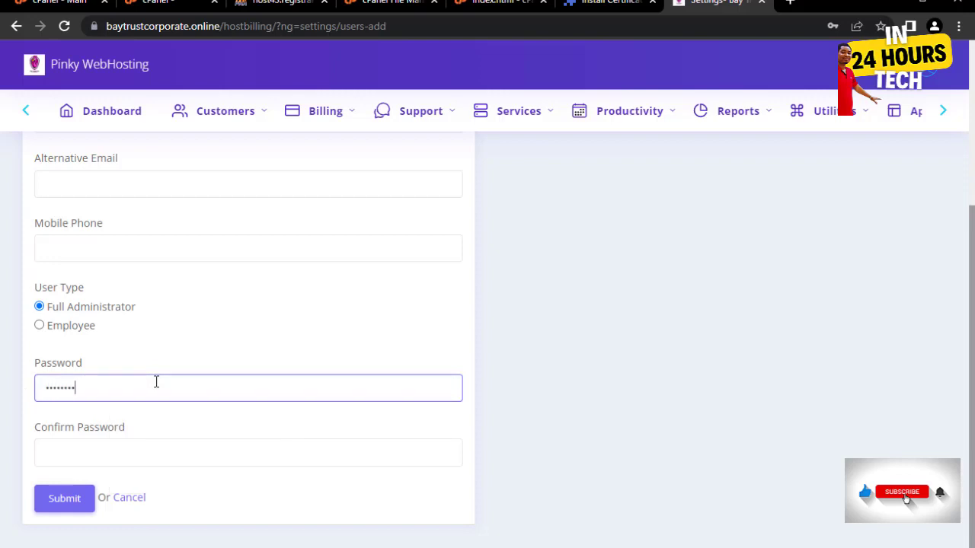
{"action": "type", "text": "*"}
{"action": "left_click", "coordinate": [130, 452]}
{"action": "type", "text": "***"}
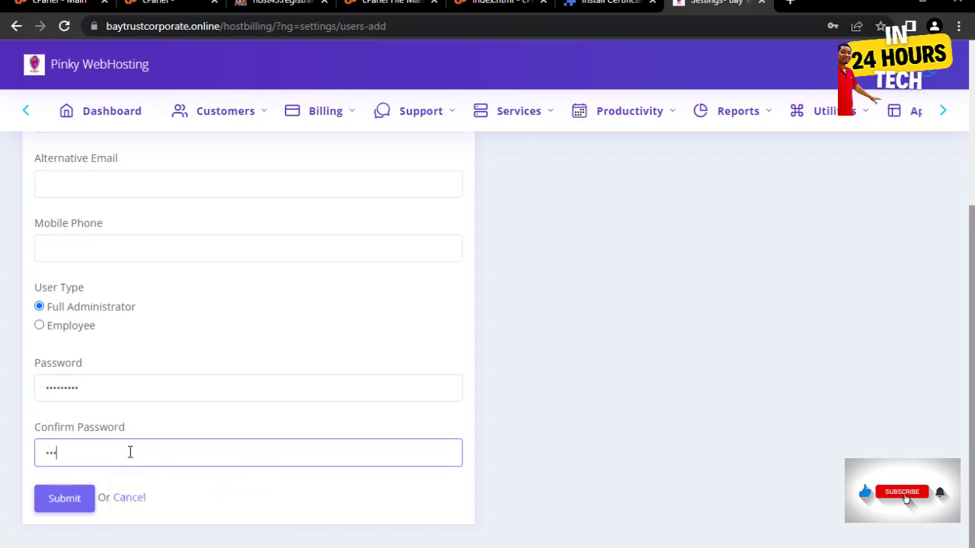
{"action": "scroll", "coordinate": [163, 305], "scroll_direction": "up", "scroll_amount": 3}
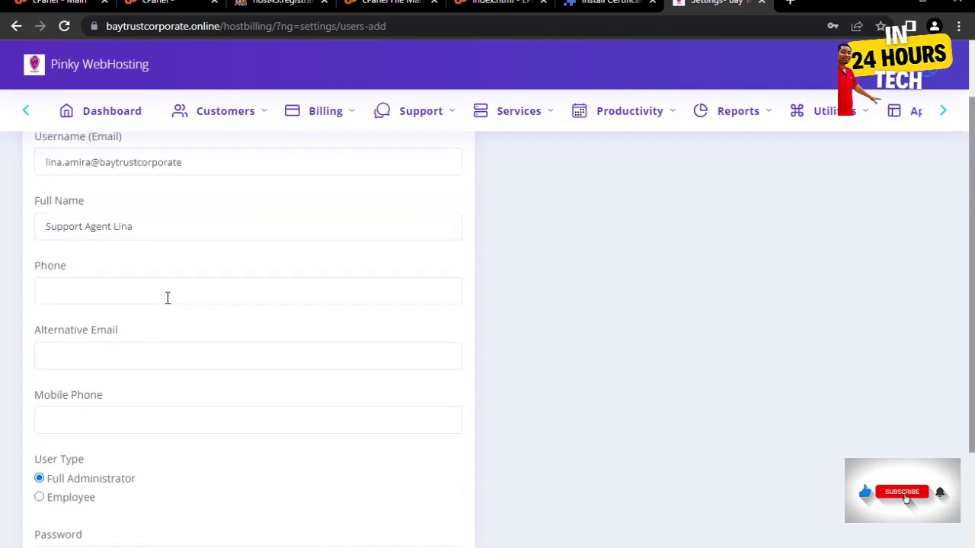
{"action": "scroll", "coordinate": [162, 285], "scroll_direction": "down", "scroll_amount": 1}
{"action": "scroll", "coordinate": [161, 285], "scroll_direction": "up", "scroll_amount": 1}
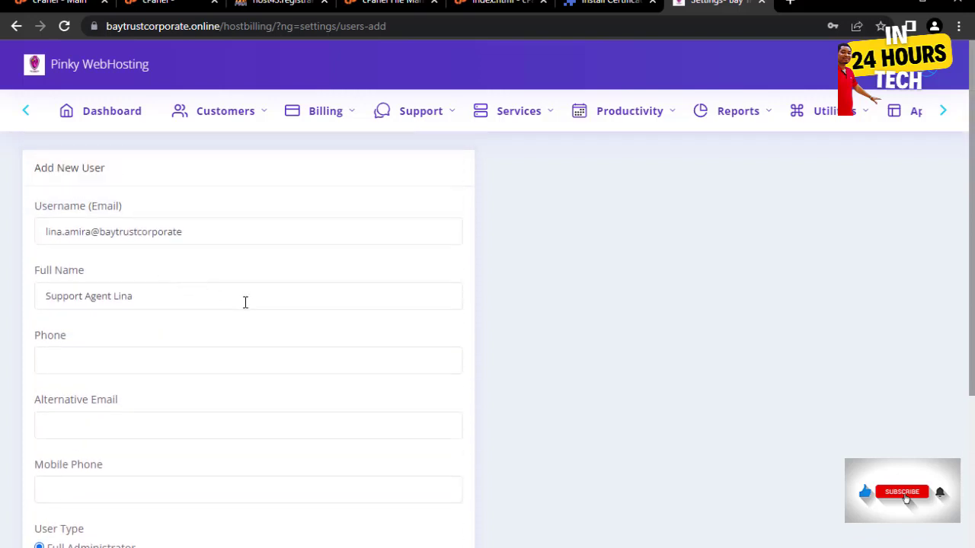
{"action": "scroll", "coordinate": [327, 321], "scroll_direction": "down", "scroll_amount": 3}
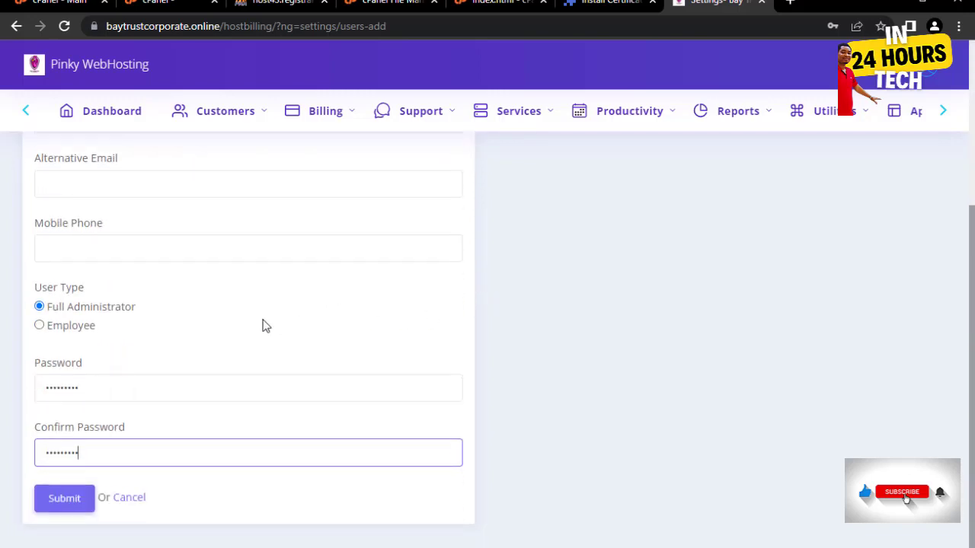
{"action": "left_click", "coordinate": [39, 326]}
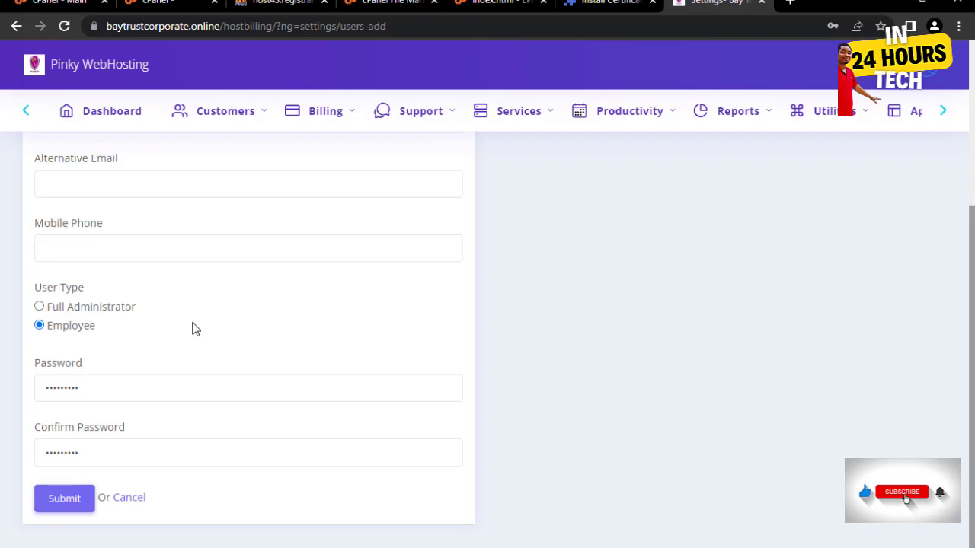
{"action": "left_click", "coordinate": [50, 504]}
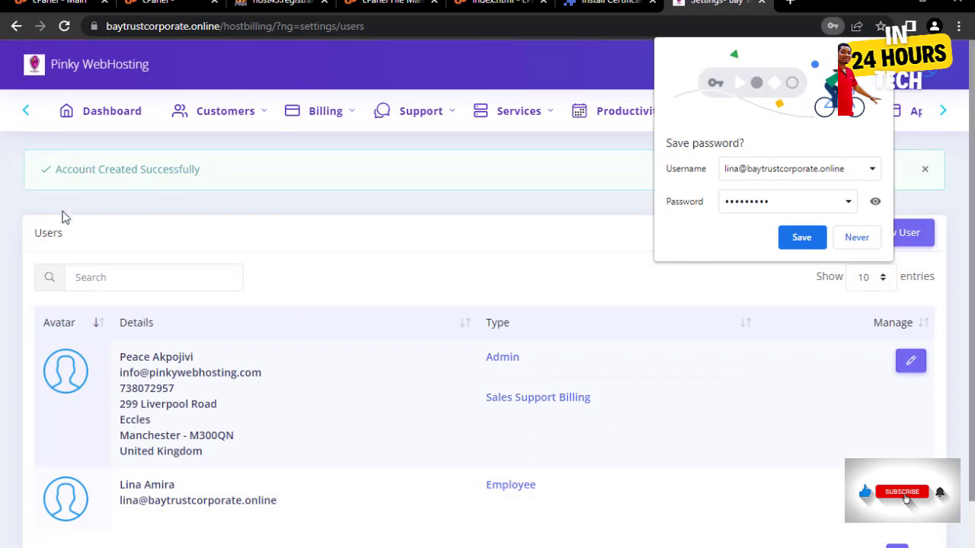
- Change the admin's username domain to baytrustcorporate.online and the phone number, then submit
{"action": "scroll", "coordinate": [228, 369], "scroll_direction": "down", "scroll_amount": 1}
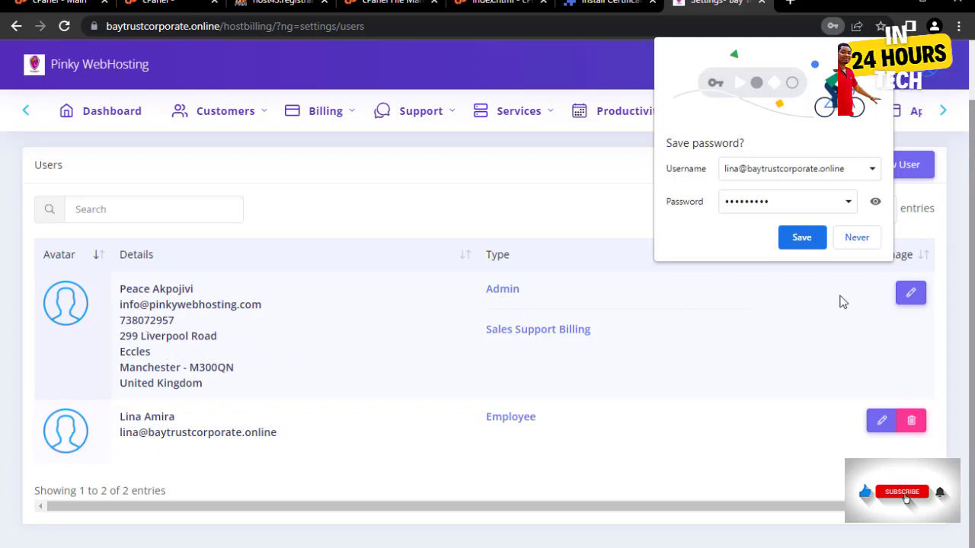
{"action": "left_click", "coordinate": [912, 295]}
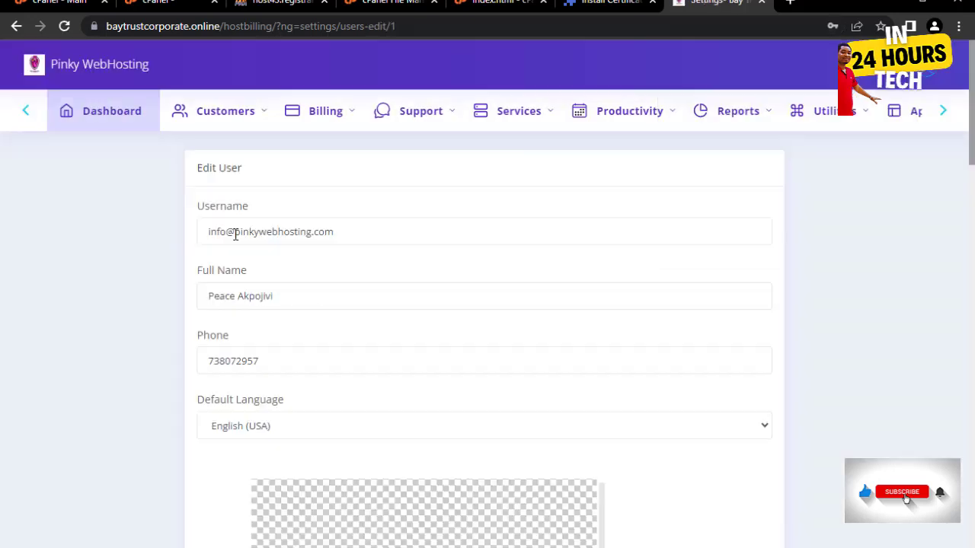
{"action": "left_click_drag", "start_coordinate": [236, 235], "coordinate": [448, 234]}
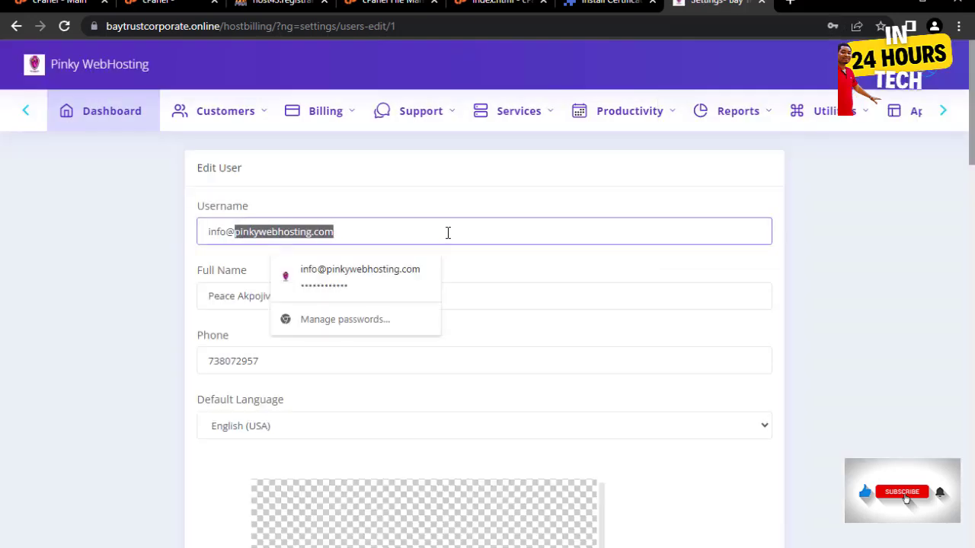
{"action": "type", "text": "bay"}
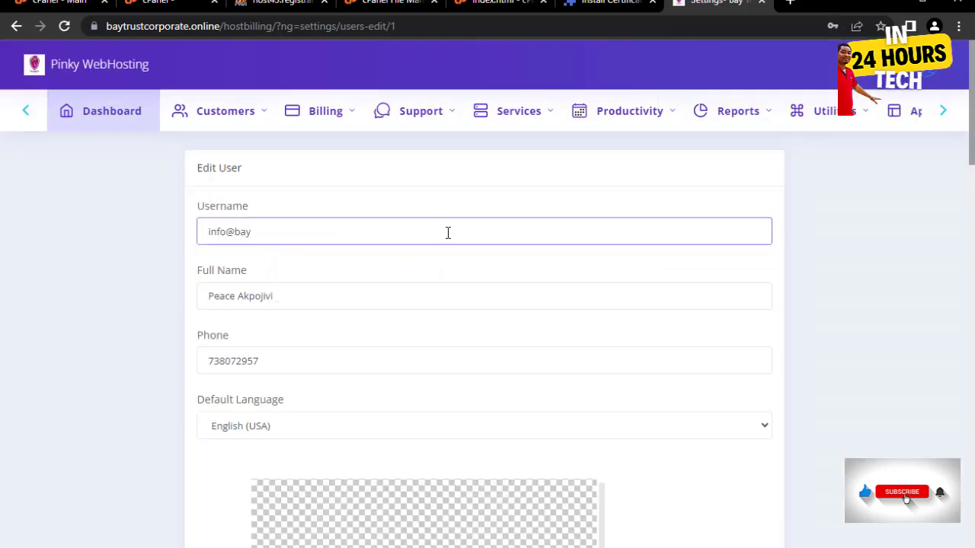
{"action": "type", "text": "trustcorporate.online"}
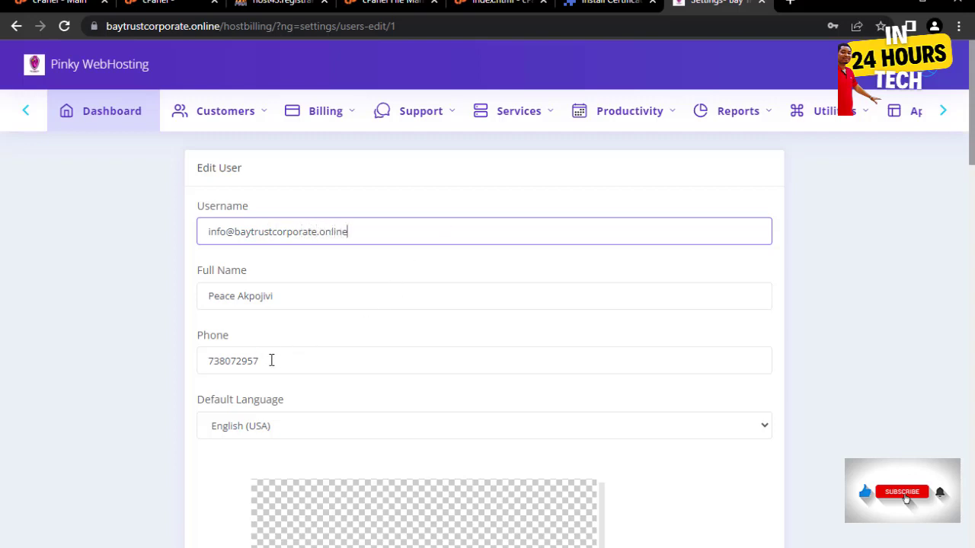
{"action": "left_click_drag", "start_coordinate": [271, 360], "coordinate": [187, 368]}
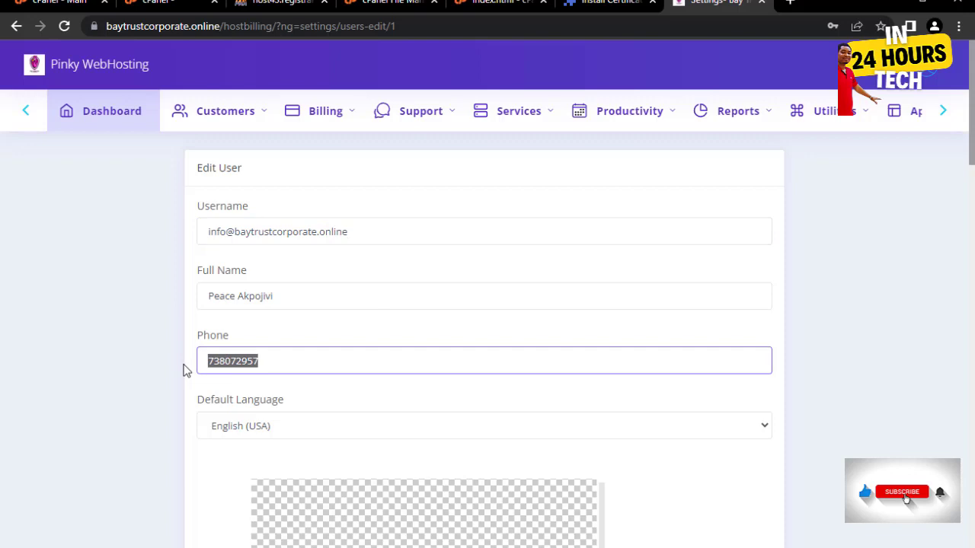
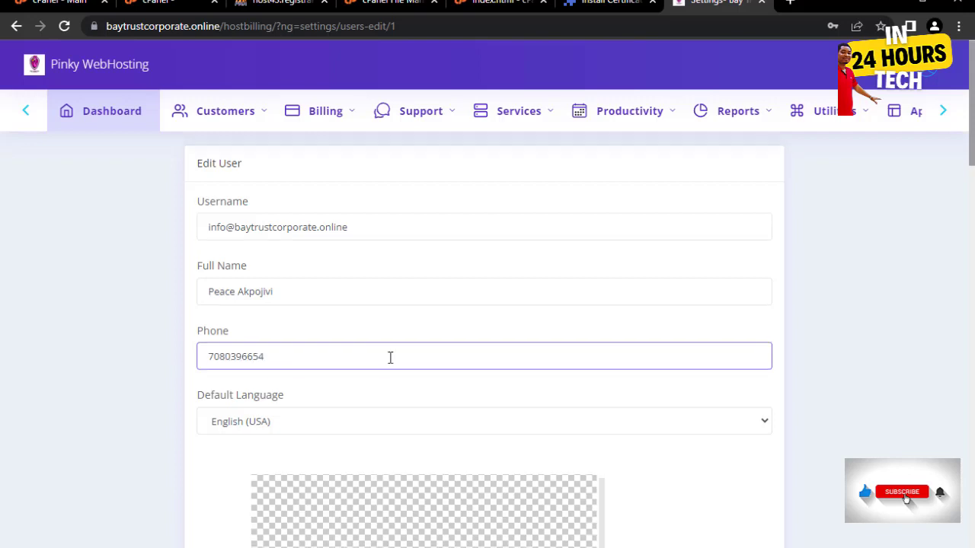
{"action": "scroll", "coordinate": [389, 355], "scroll_direction": "down", "scroll_amount": 6}
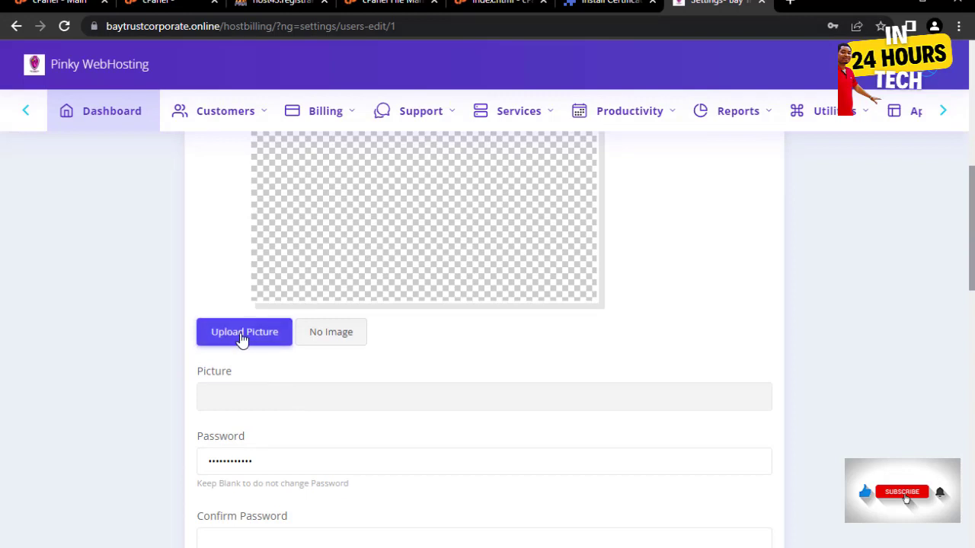
{"action": "scroll", "coordinate": [285, 331], "scroll_direction": "down", "scroll_amount": 2}
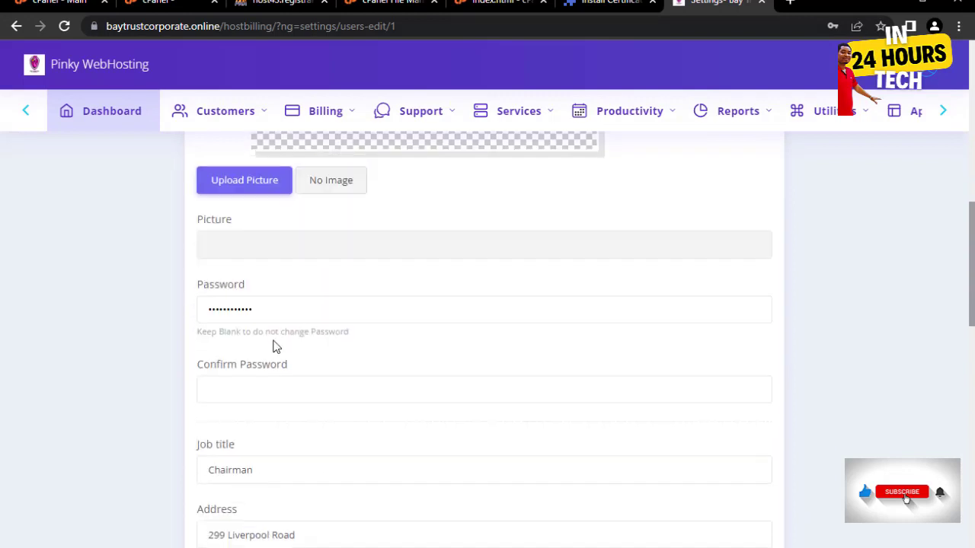
{"action": "scroll", "coordinate": [274, 343], "scroll_direction": "down", "scroll_amount": 3}
{"action": "scroll", "coordinate": [256, 297], "scroll_direction": "down", "scroll_amount": 3}
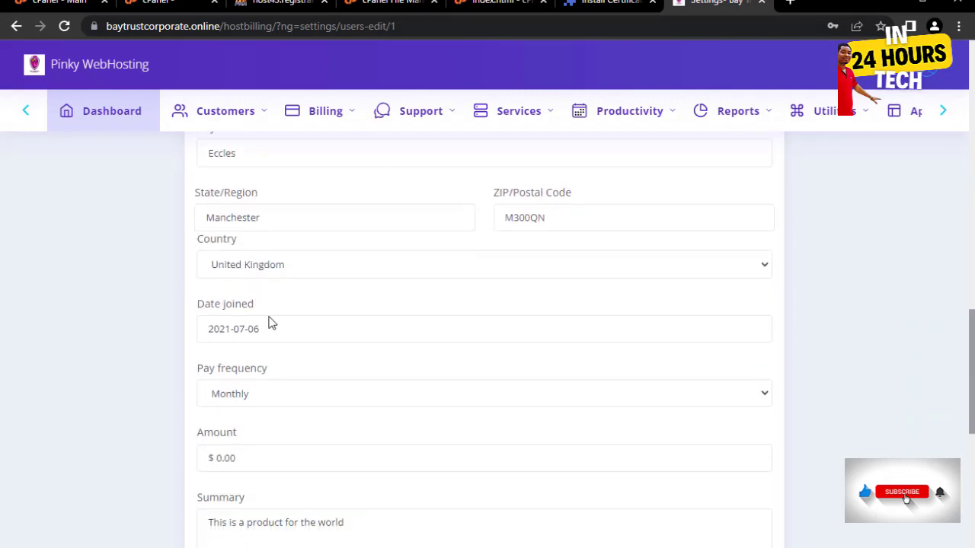
{"action": "scroll", "coordinate": [800, 369], "scroll_direction": "down", "scroll_amount": 5}
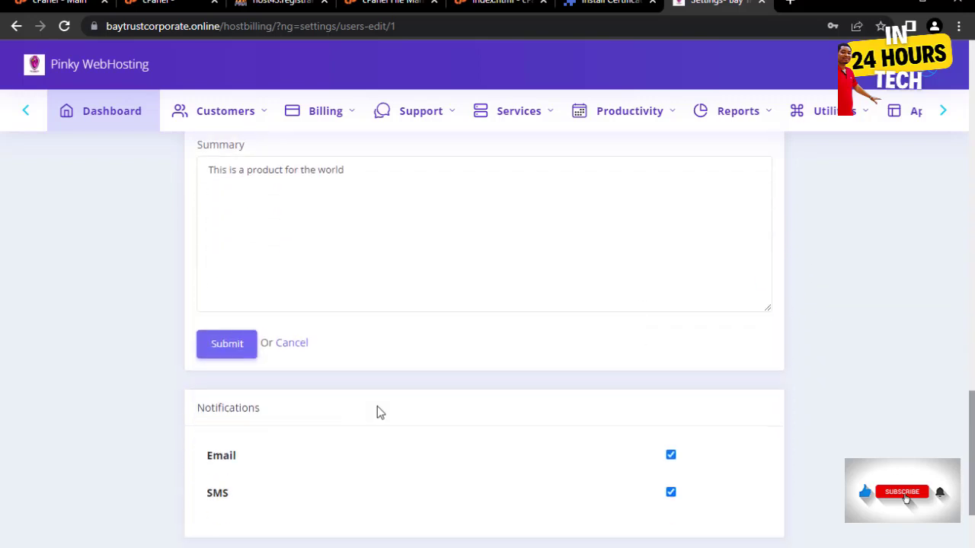
{"action": "left_click", "coordinate": [222, 324]}
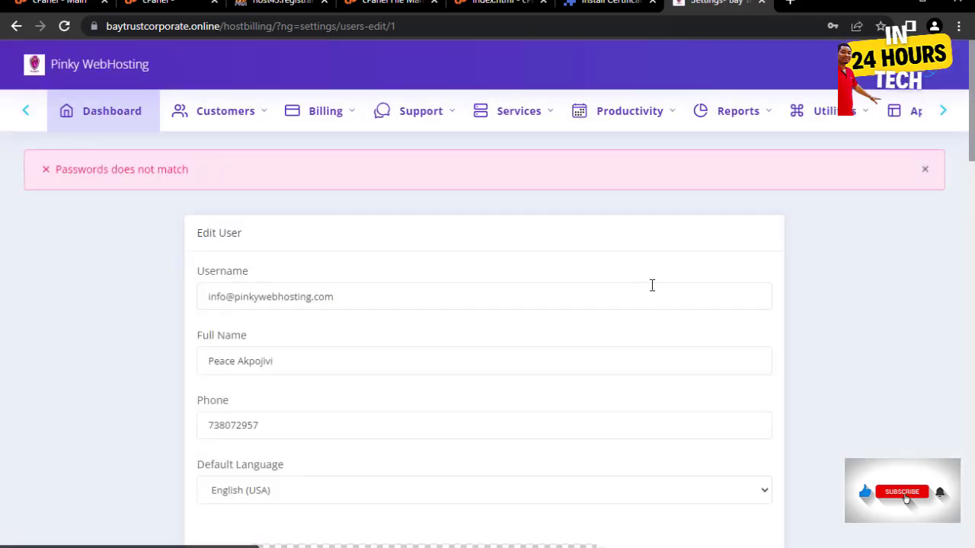
- Enter and confirm a new password for the admin user and submit the profile
{"action": "scroll", "coordinate": [331, 282], "scroll_direction": "down", "scroll_amount": 10}
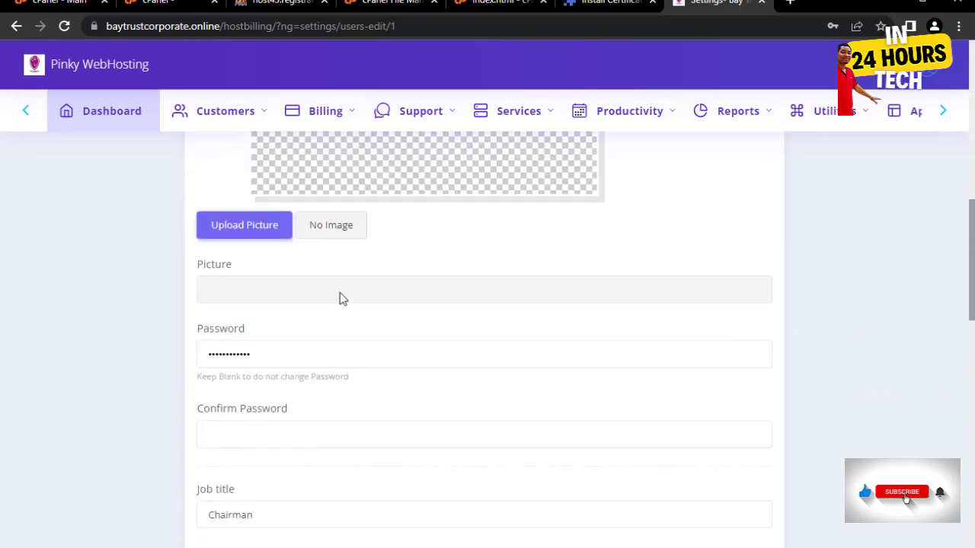
{"action": "double_click", "coordinate": [292, 227]}
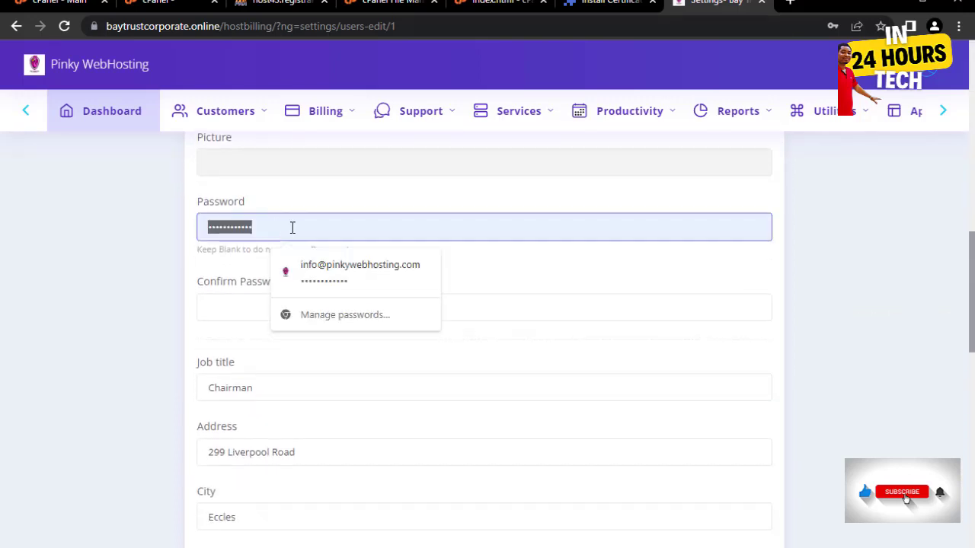
{"action": "type", "text": "•••"}
{"action": "type", "text": "*"}
{"action": "key", "text": "Tab"}
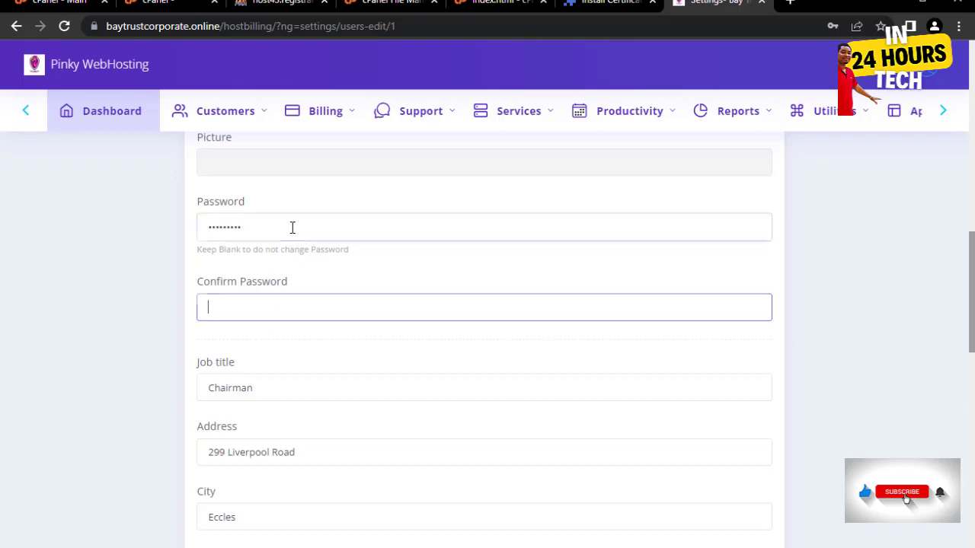
{"action": "type", "text": "**"}
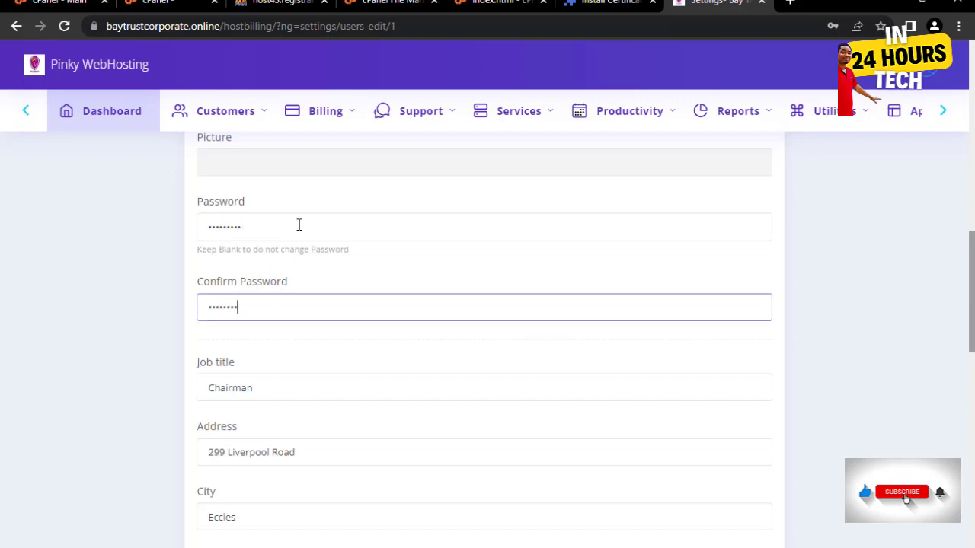
{"action": "scroll", "coordinate": [539, 290], "scroll_direction": "down", "scroll_amount": 12}
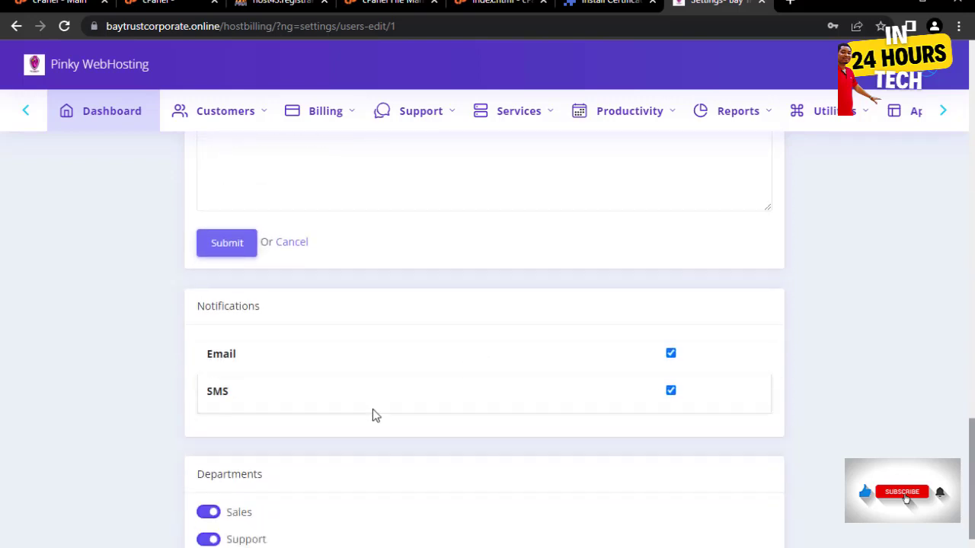
{"action": "scroll", "coordinate": [372, 415], "scroll_direction": "down", "scroll_amount": 1}
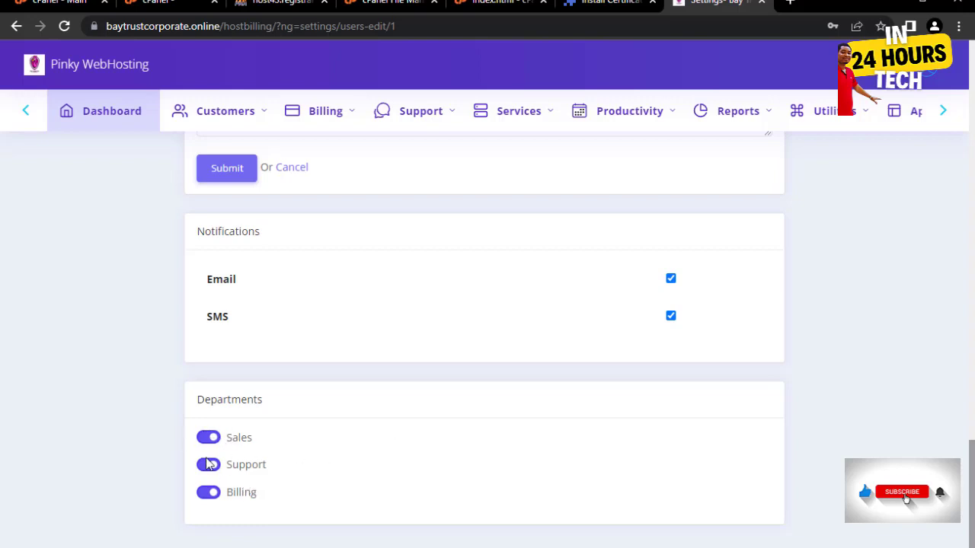
{"action": "scroll", "coordinate": [365, 443], "scroll_direction": "up", "scroll_amount": 5}
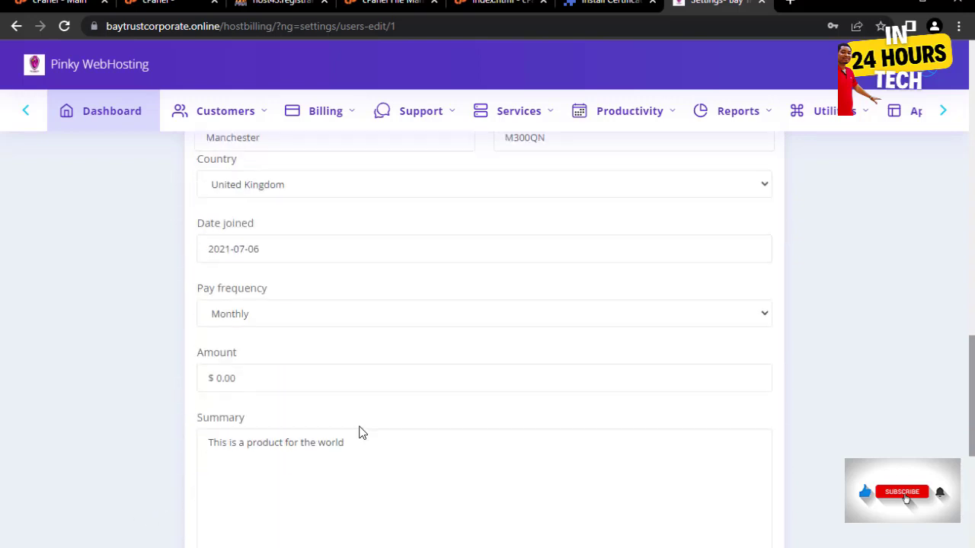
{"action": "scroll", "coordinate": [361, 431], "scroll_direction": "up", "scroll_amount": 6}
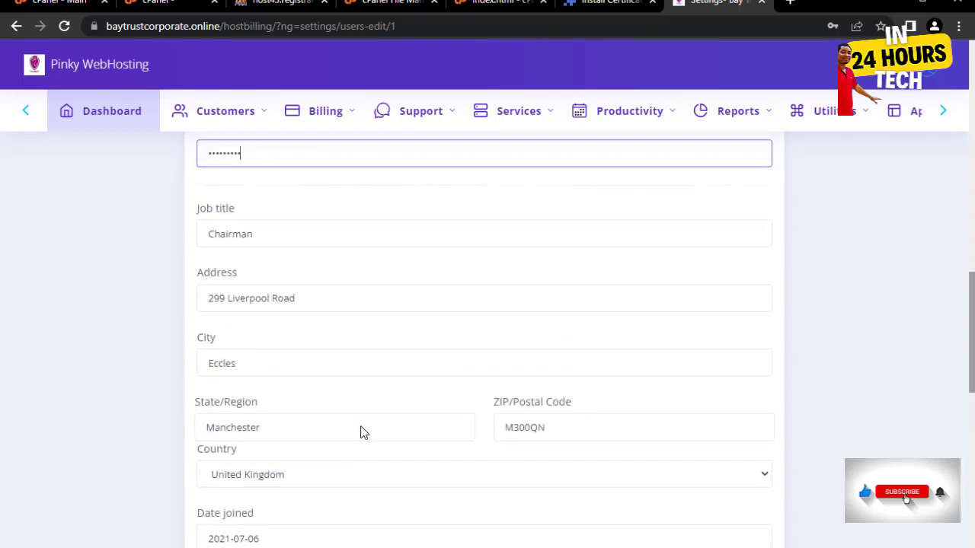
{"action": "scroll", "coordinate": [785, 320], "scroll_direction": "up", "scroll_amount": 3}
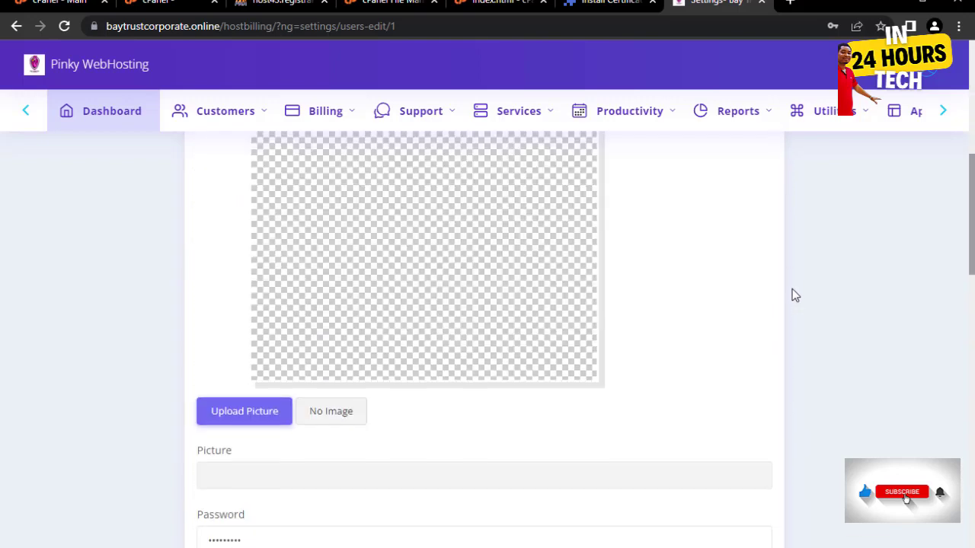
{"action": "scroll", "coordinate": [794, 294], "scroll_direction": "down", "scroll_amount": 7}
{"action": "scroll", "coordinate": [785, 304], "scroll_direction": "down", "scroll_amount": 5}
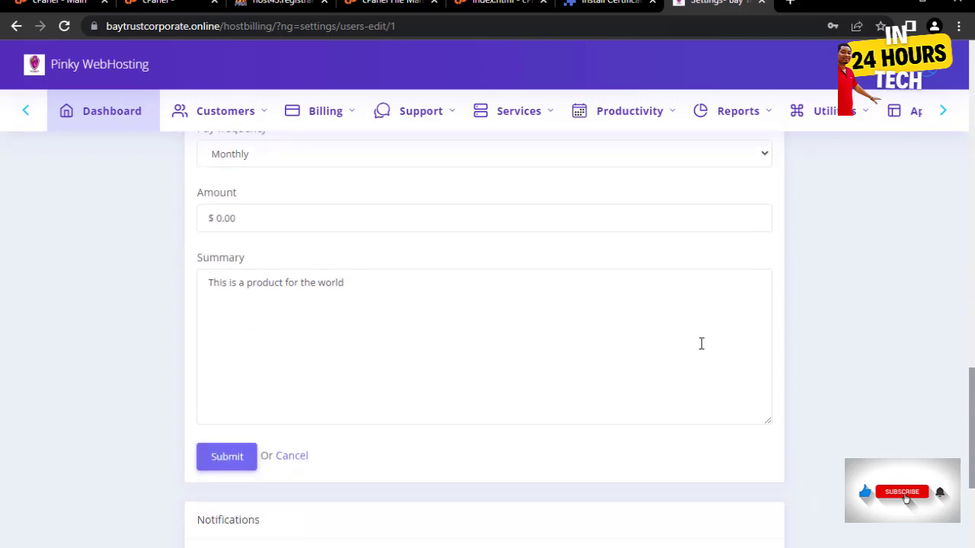
{"action": "left_click", "coordinate": [224, 326]}
{"action": "scroll", "coordinate": [891, 326], "scroll_direction": "down", "scroll_amount": 2}
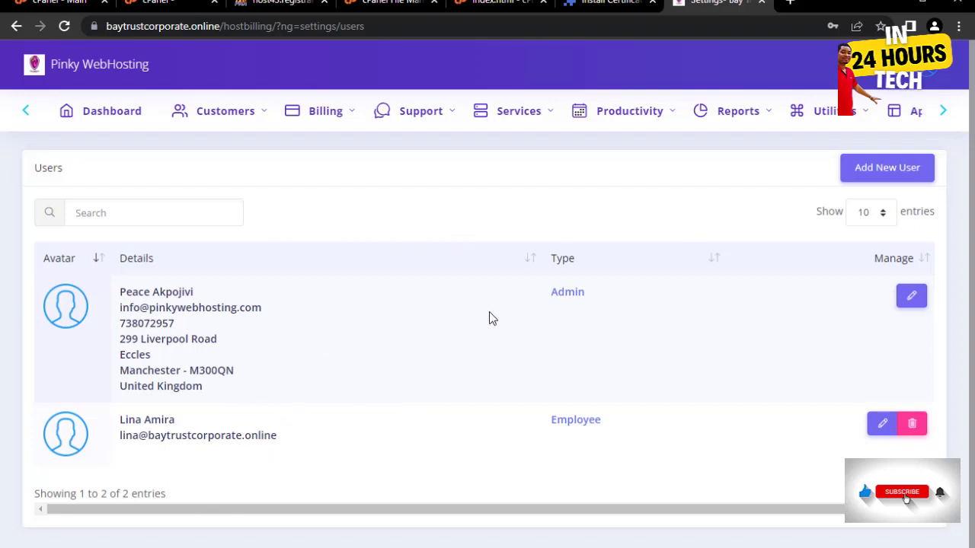
- Create a new staff role from Settings > Roles and name it Support Ticket
{"action": "left_click", "coordinate": [945, 113]}
{"action": "mouse_move", "coordinate": [872, 119]}
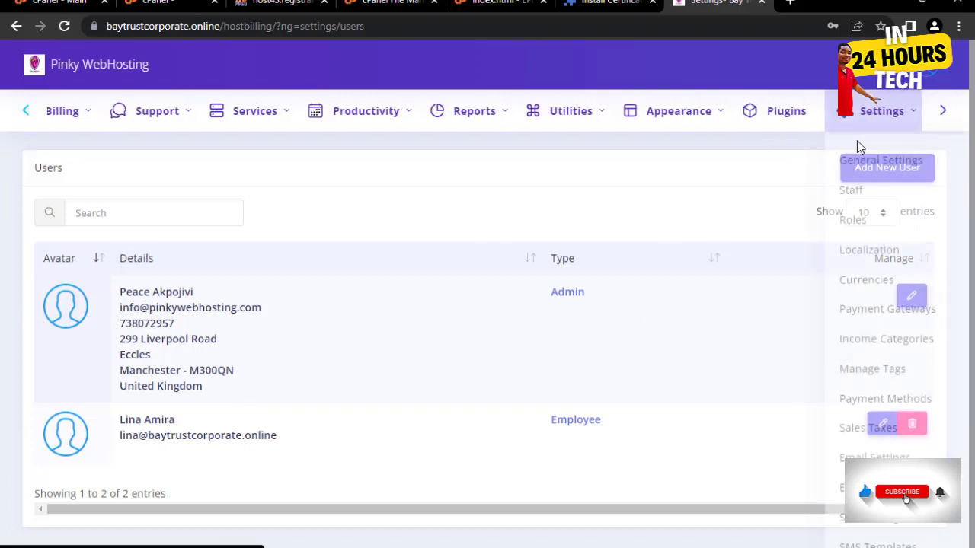
{"action": "left_click", "coordinate": [875, 220]}
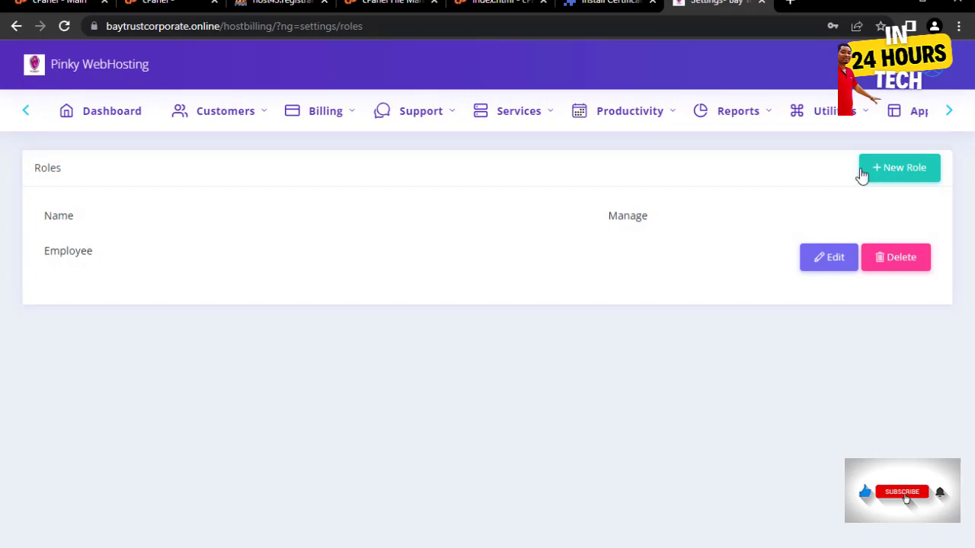
{"action": "left_click", "coordinate": [909, 168]}
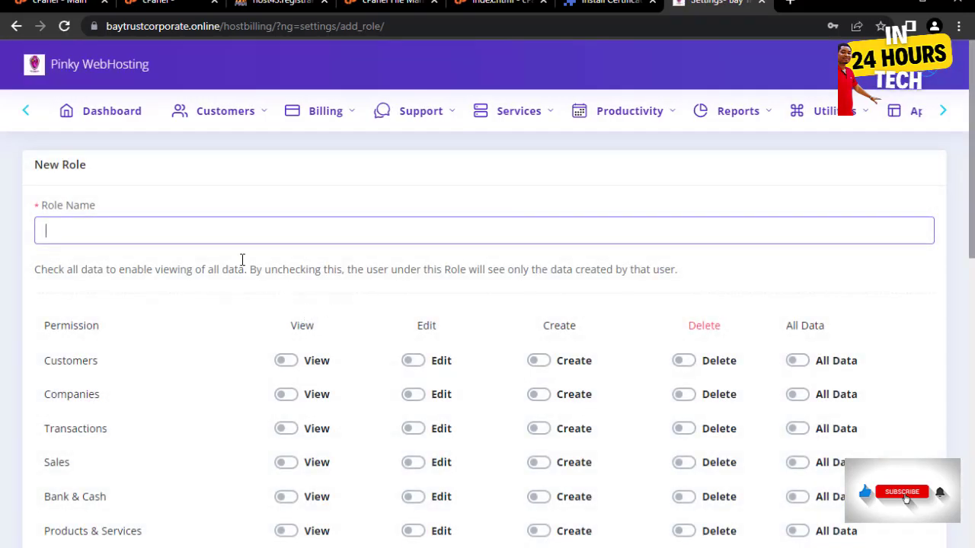
{"action": "left_click", "coordinate": [158, 232]}
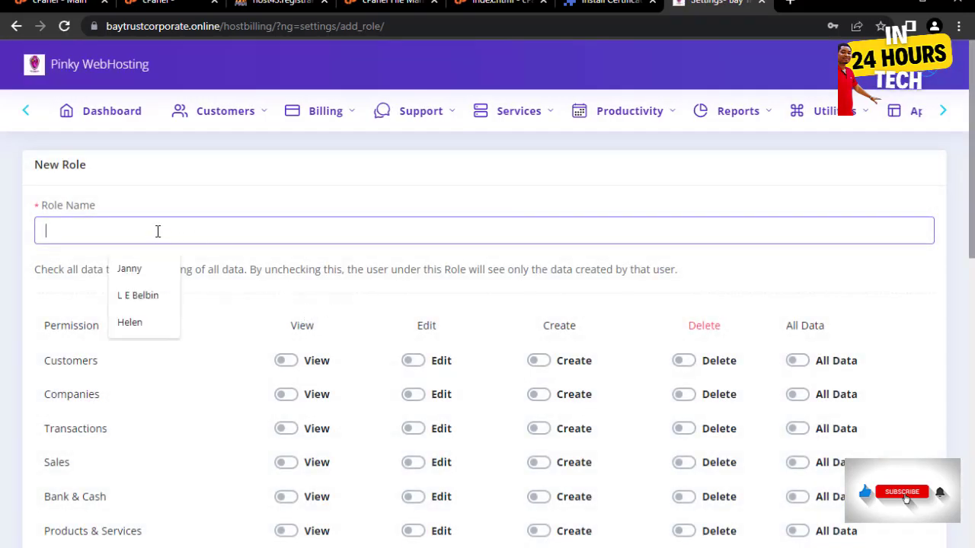
{"action": "type", "text": "Support Ticket"}
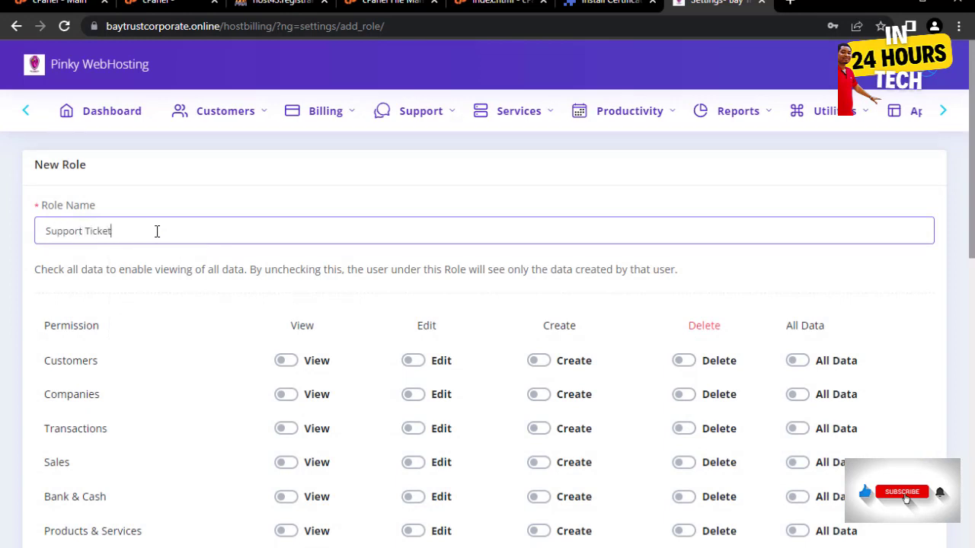
- Give the role view and edit permissions for Customers and Companies
{"action": "scroll", "coordinate": [211, 270], "scroll_direction": "down", "scroll_amount": 2}
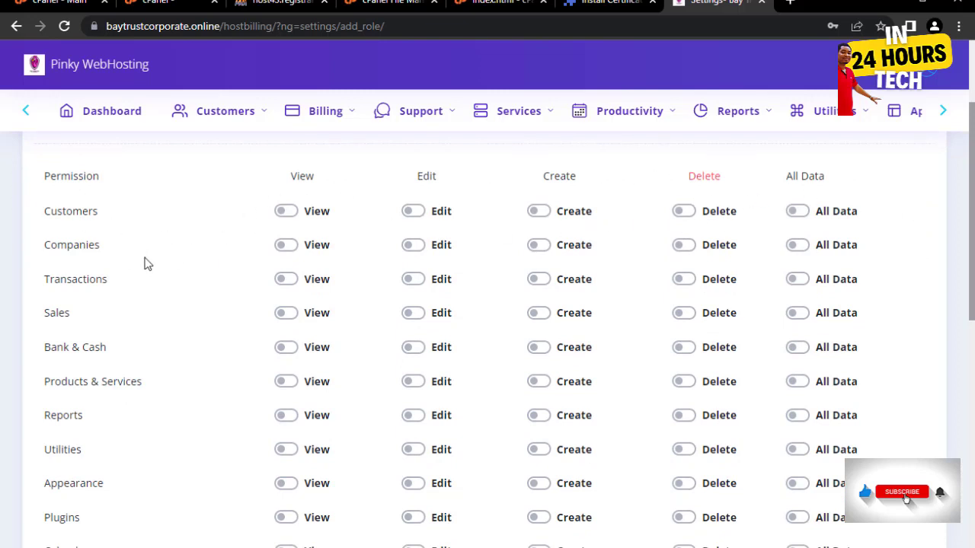
{"action": "scroll", "coordinate": [145, 259], "scroll_direction": "up", "scroll_amount": 2}
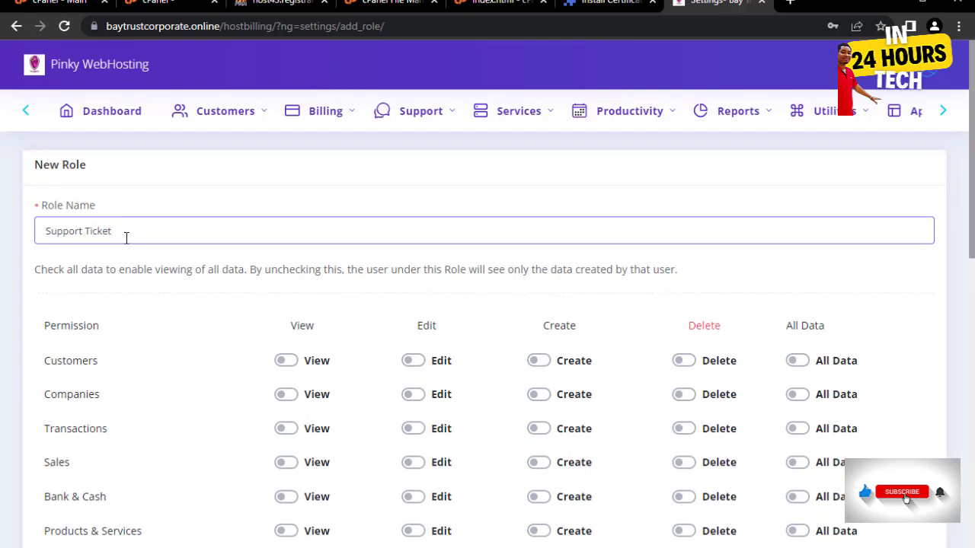
{"action": "scroll", "coordinate": [136, 246], "scroll_direction": "down", "scroll_amount": 1}
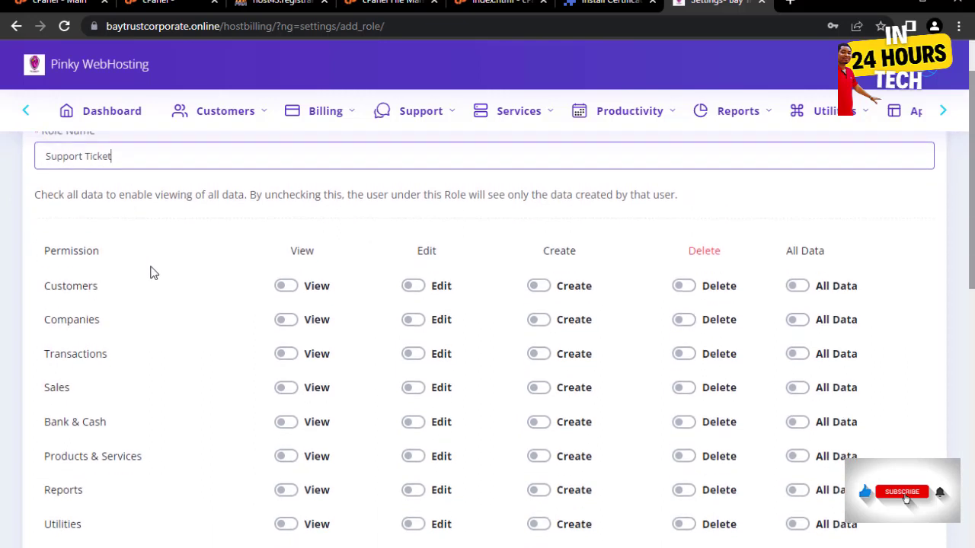
{"action": "left_click", "coordinate": [293, 288]}
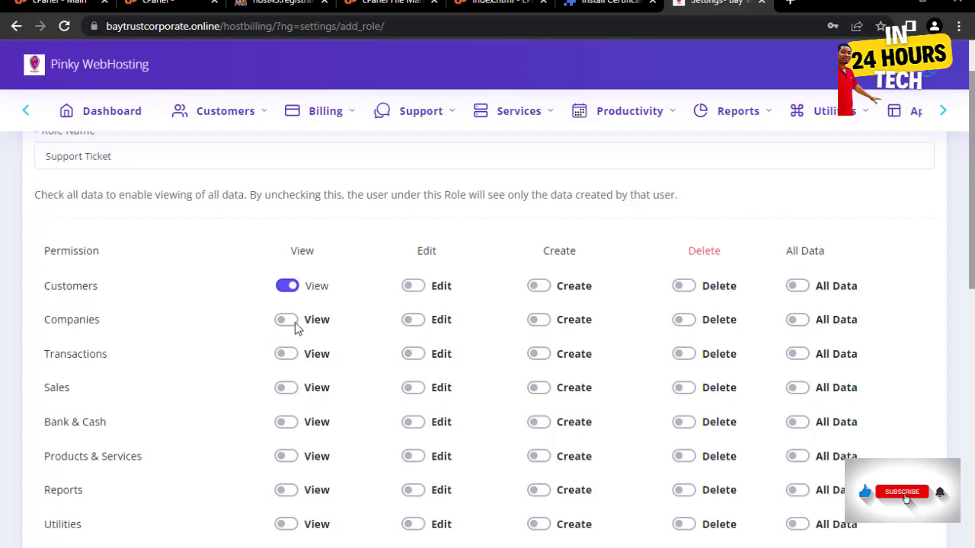
{"action": "left_click", "coordinate": [290, 321]}
{"action": "left_click", "coordinate": [423, 287]}
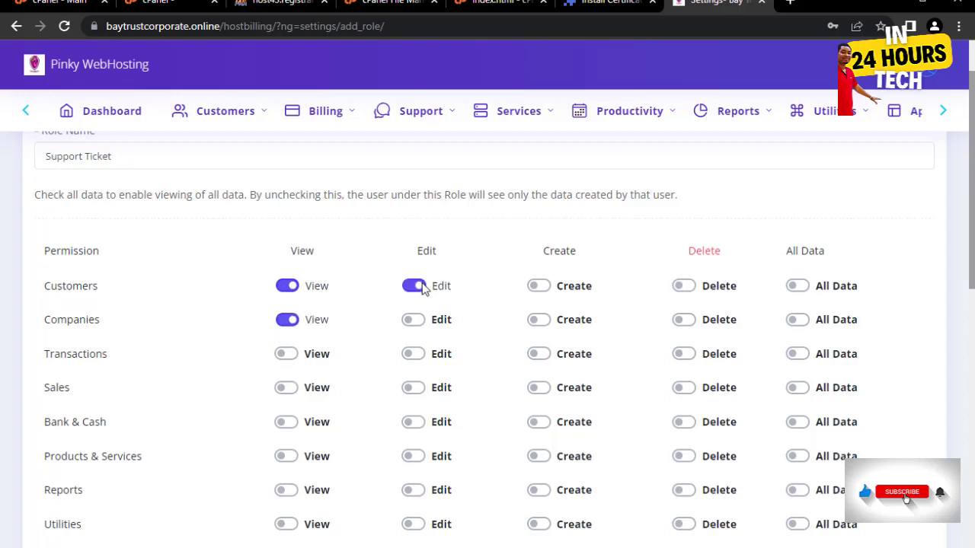
{"action": "left_click", "coordinate": [418, 321]}
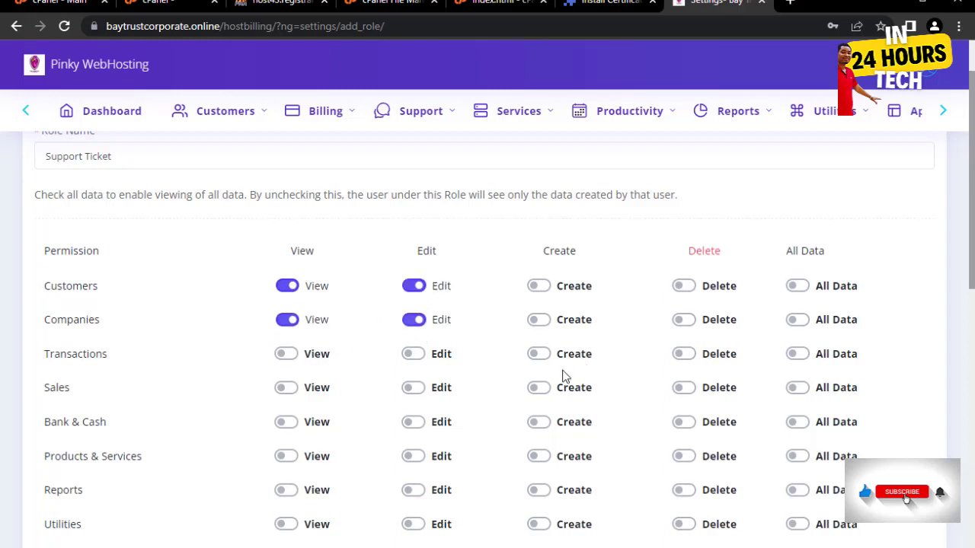
- Scroll to the bottom of the permissions form and save the Support Ticket role
{"action": "scroll", "coordinate": [561, 363], "scroll_direction": "down", "scroll_amount": 2}
{"action": "scroll", "coordinate": [520, 342], "scroll_direction": "down", "scroll_amount": 7}
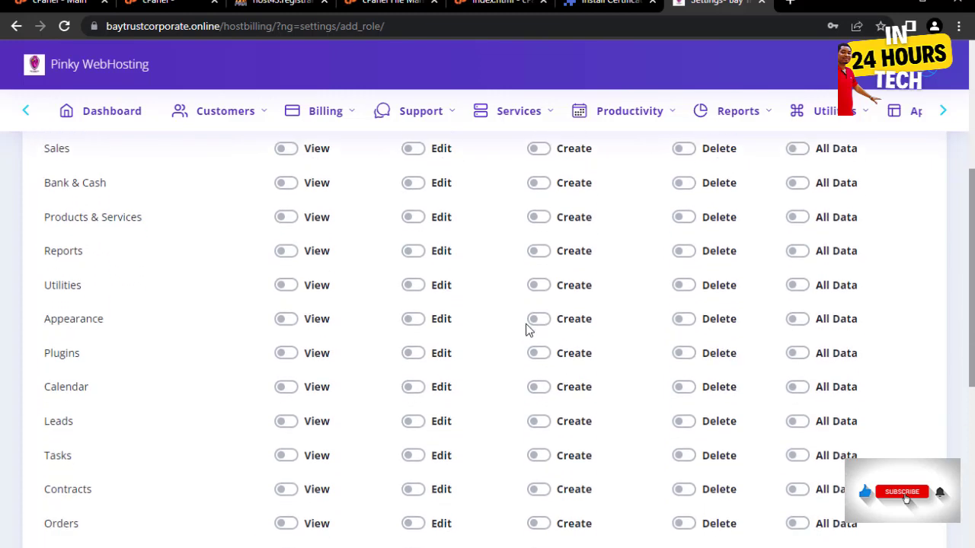
{"action": "scroll", "coordinate": [531, 320], "scroll_direction": "up", "scroll_amount": 8}
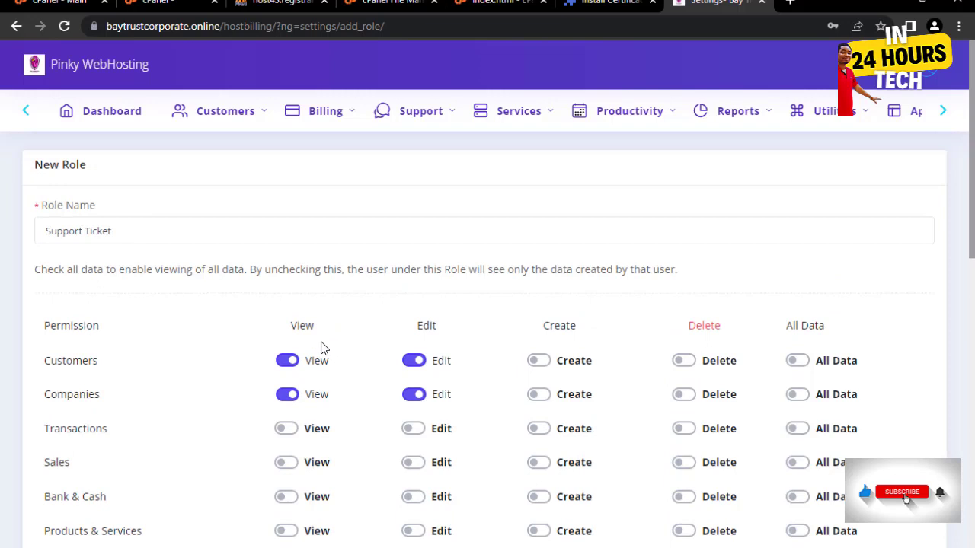
{"action": "scroll", "coordinate": [329, 348], "scroll_direction": "down", "scroll_amount": 1}
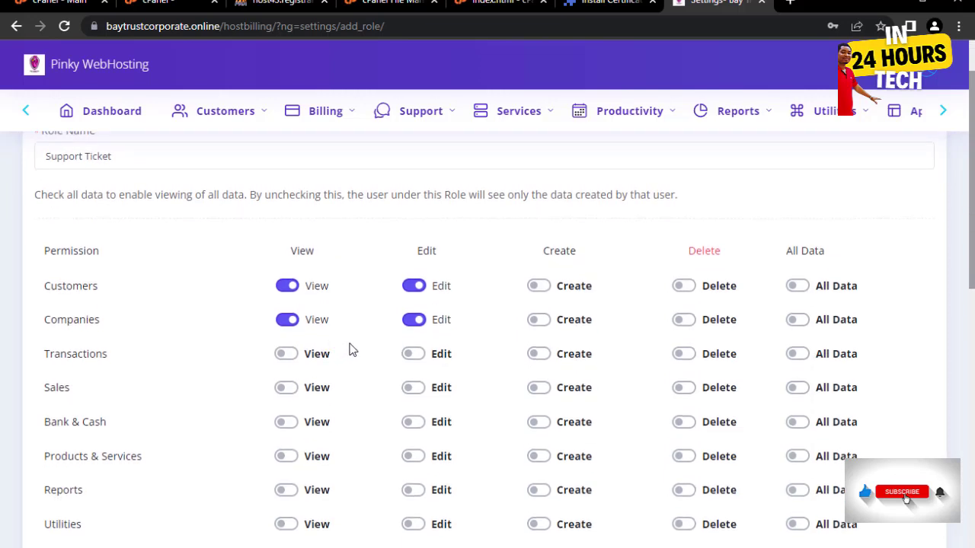
{"action": "scroll", "coordinate": [450, 342], "scroll_direction": "down", "scroll_amount": 1}
{"action": "scroll", "coordinate": [135, 278], "scroll_direction": "down", "scroll_amount": 1}
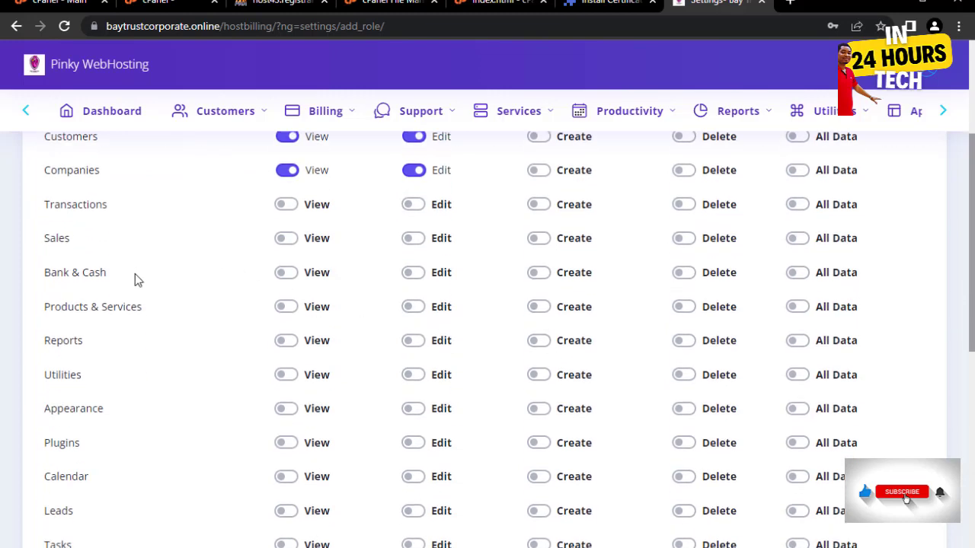
{"action": "scroll", "coordinate": [134, 281], "scroll_direction": "up", "scroll_amount": 2}
{"action": "scroll", "coordinate": [118, 269], "scroll_direction": "down", "scroll_amount": 1}
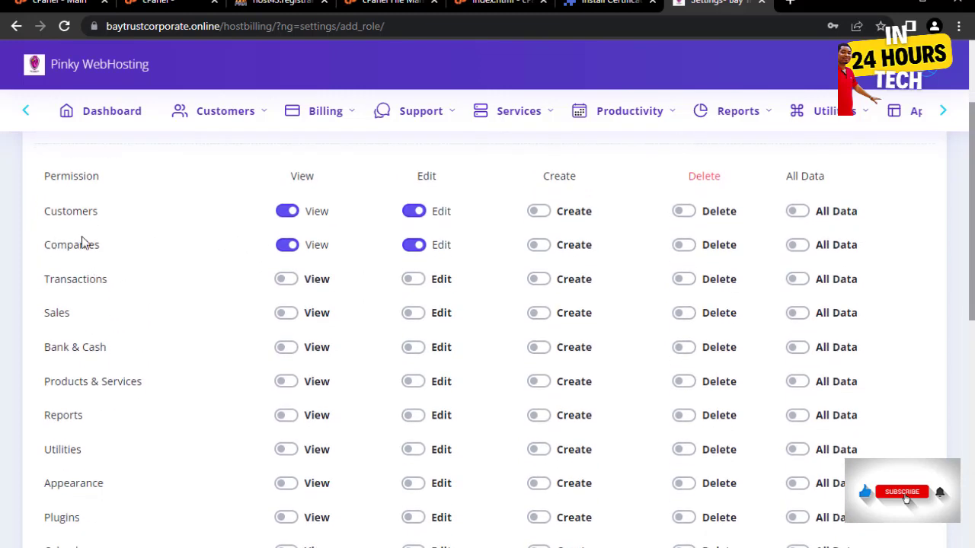
{"action": "scroll", "coordinate": [63, 313], "scroll_direction": "down", "scroll_amount": 1}
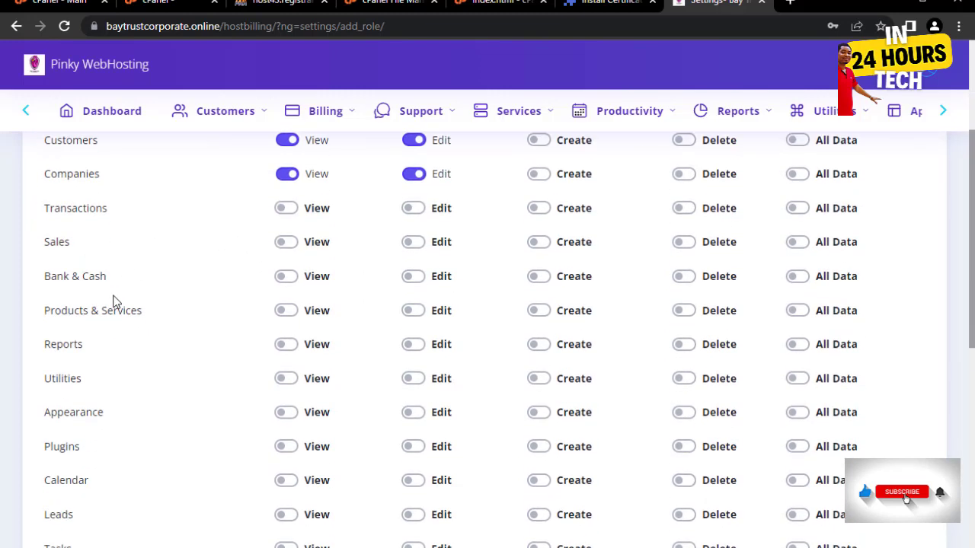
{"action": "scroll", "coordinate": [59, 272], "scroll_direction": "down", "scroll_amount": 2}
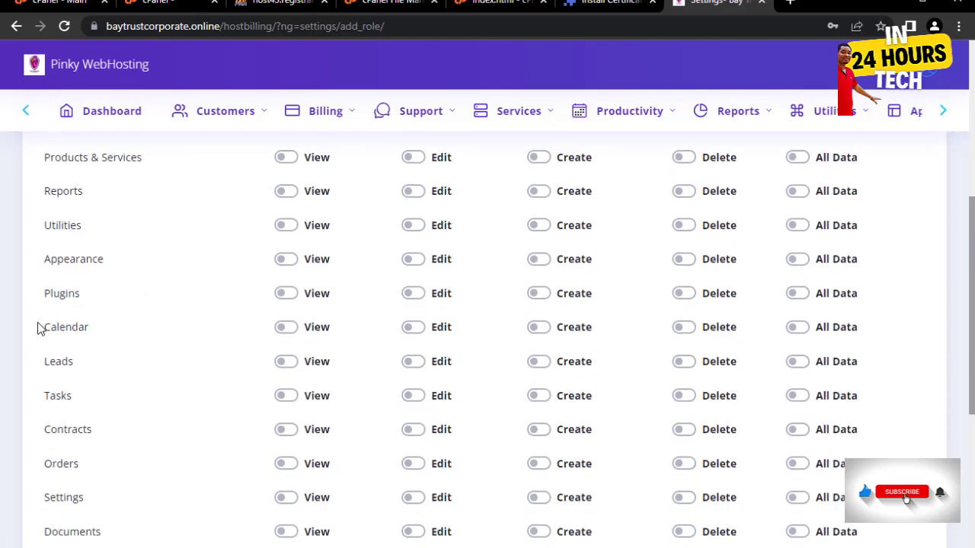
{"action": "scroll", "coordinate": [85, 303], "scroll_direction": "down", "scroll_amount": 1}
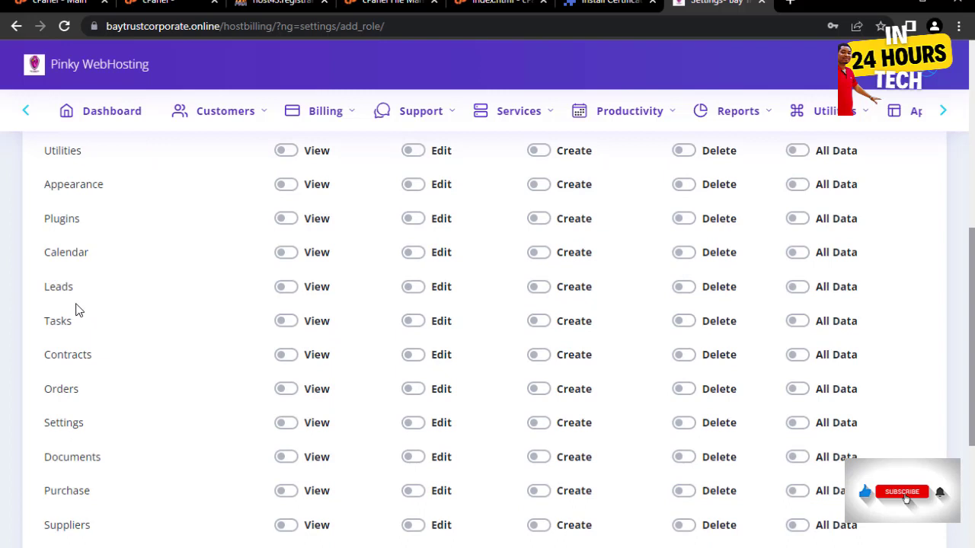
{"action": "scroll", "coordinate": [66, 372], "scroll_direction": "down", "scroll_amount": 1}
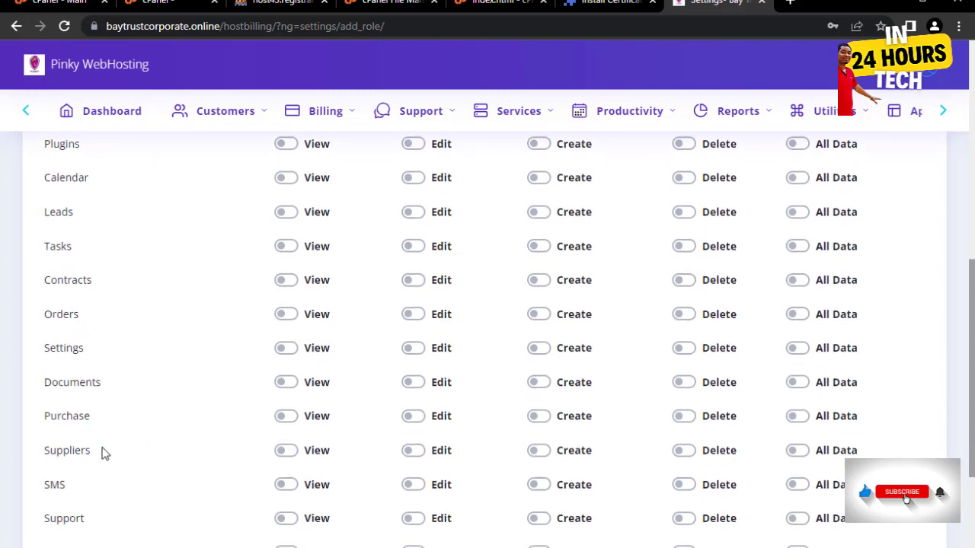
{"action": "scroll", "coordinate": [544, 337], "scroll_direction": "down", "scroll_amount": 2}
{"action": "scroll", "coordinate": [533, 340], "scroll_direction": "up", "scroll_amount": 7}
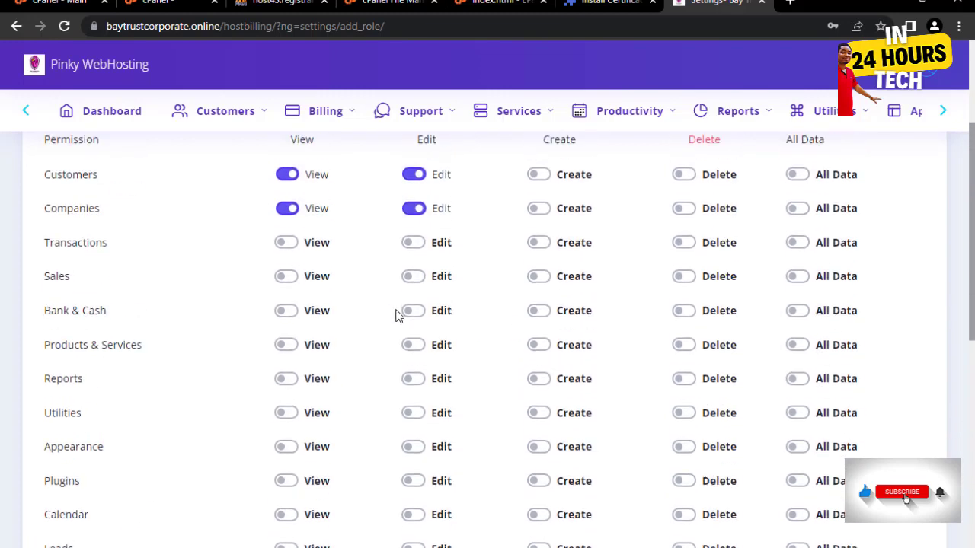
{"action": "scroll", "coordinate": [395, 316], "scroll_direction": "up", "scroll_amount": 2}
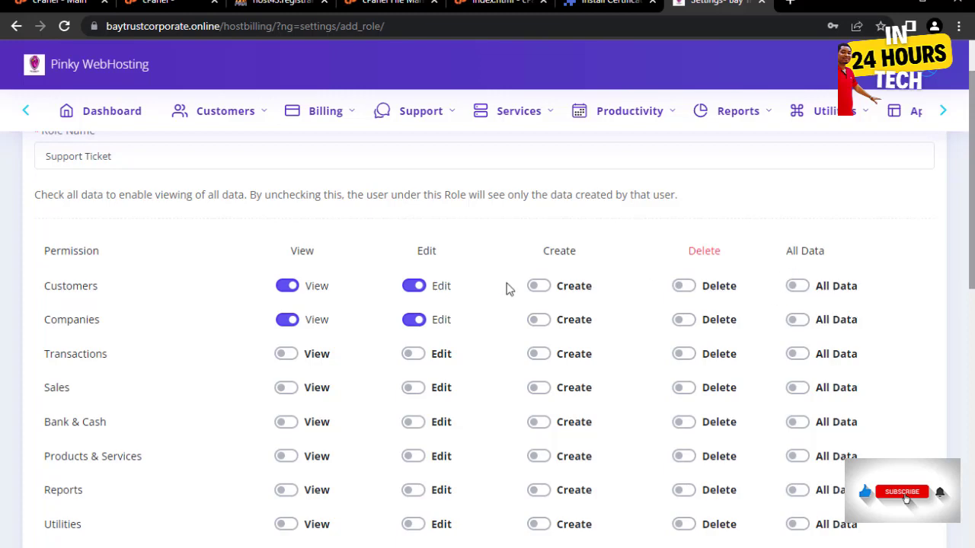
{"action": "scroll", "coordinate": [799, 305], "scroll_direction": "down", "scroll_amount": 8}
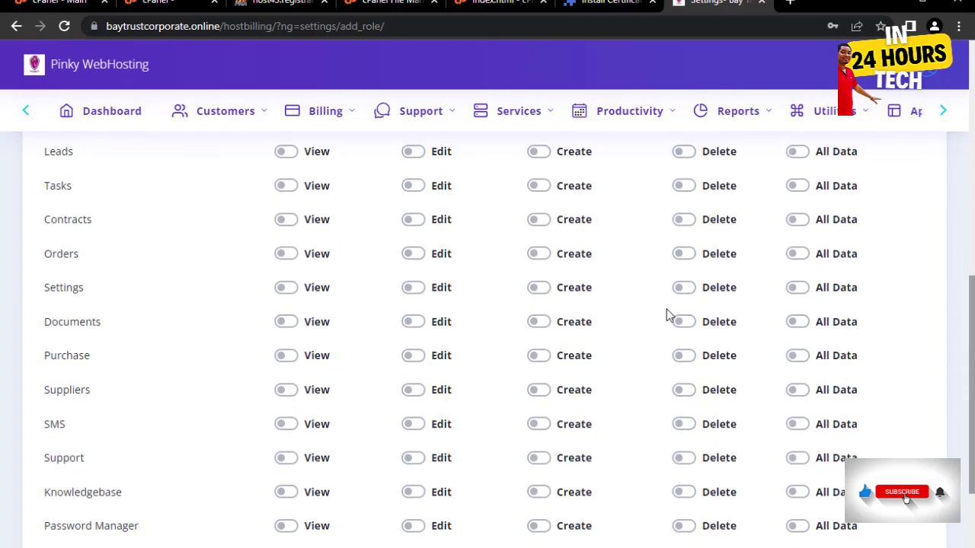
{"action": "left_click", "coordinate": [67, 498]}
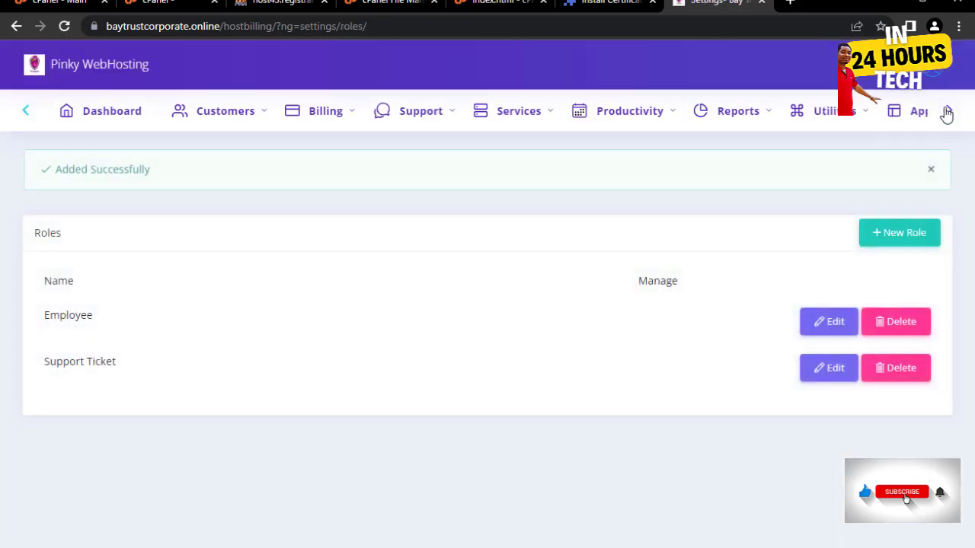
- Open Settings > Localization and look through its options
{"action": "left_click", "coordinate": [949, 113]}
{"action": "mouse_move", "coordinate": [883, 118]}
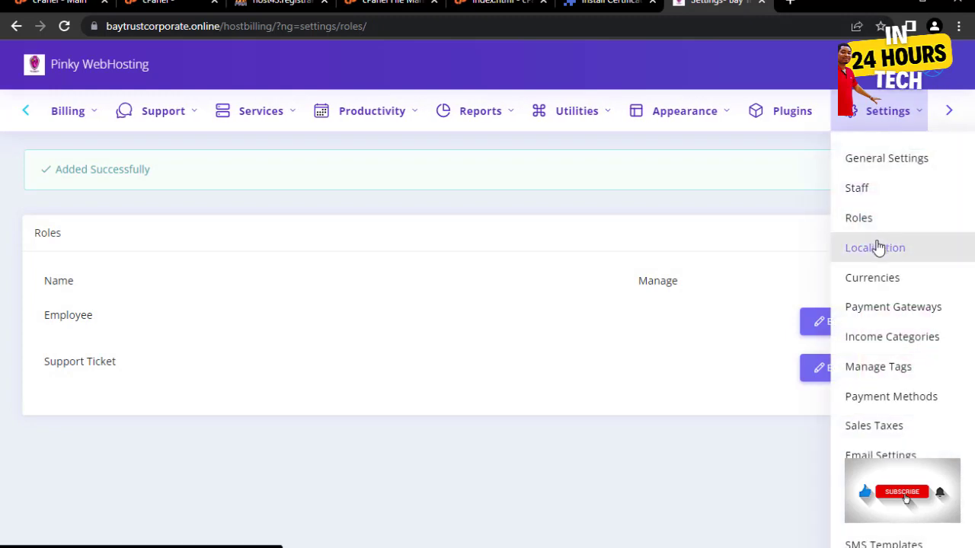
{"action": "left_click", "coordinate": [905, 251]}
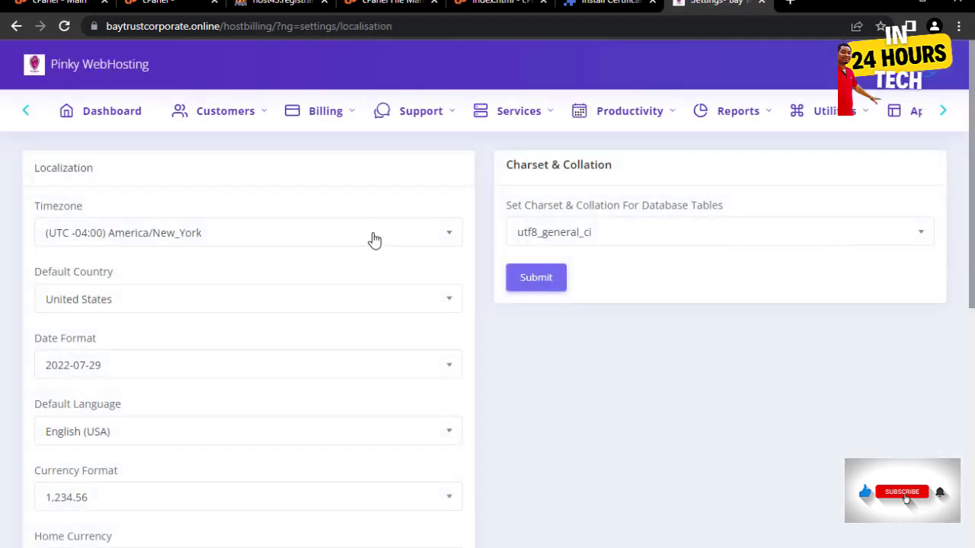
{"action": "scroll", "coordinate": [388, 240], "scroll_direction": "down", "scroll_amount": 1}
{"action": "scroll", "coordinate": [386, 246], "scroll_direction": "down", "scroll_amount": 5}
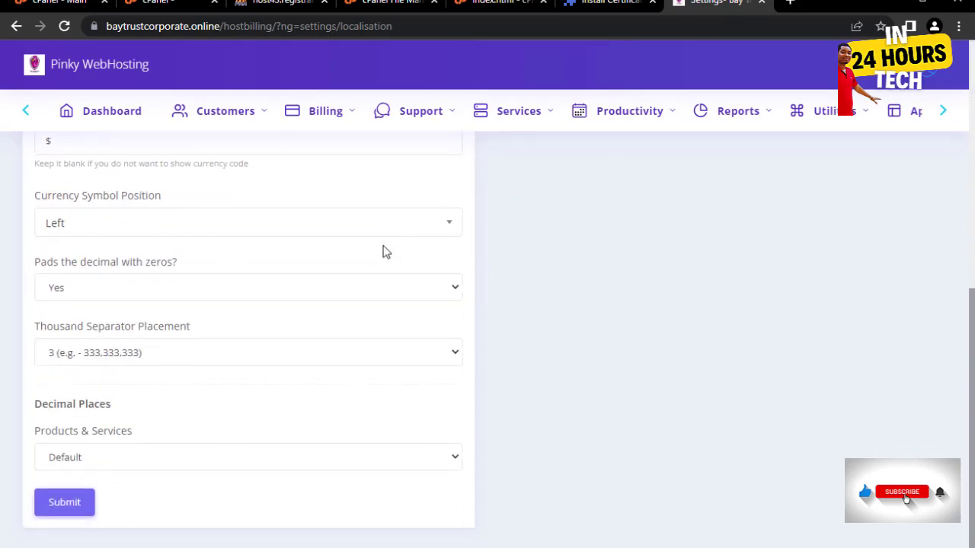
{"action": "scroll", "coordinate": [380, 251], "scroll_direction": "up", "scroll_amount": 4}
{"action": "scroll", "coordinate": [381, 256], "scroll_direction": "up", "scroll_amount": 3}
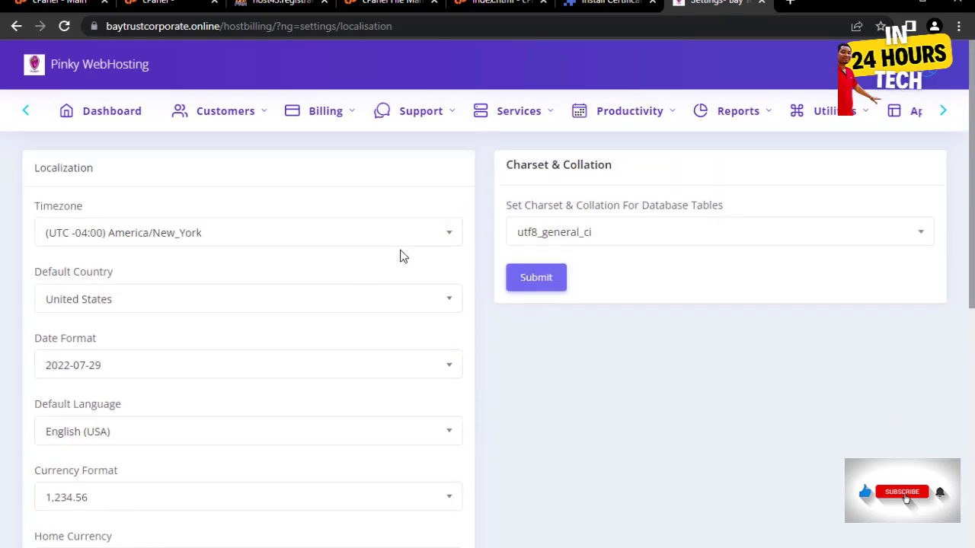
- Open Settings > Currencies to view the USD base currency
{"action": "left_click", "coordinate": [944, 112]}
{"action": "mouse_move", "coordinate": [886, 125]}
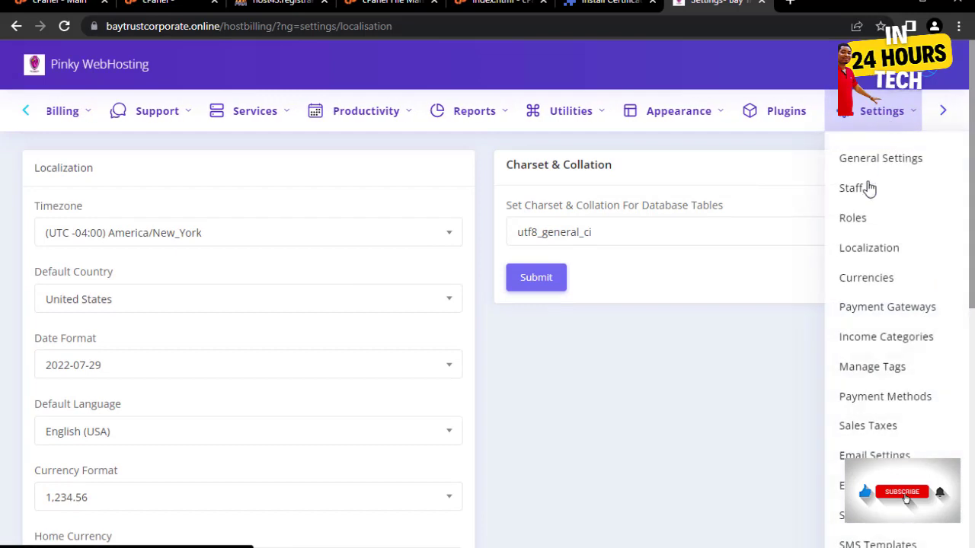
{"action": "left_click", "coordinate": [875, 279]}
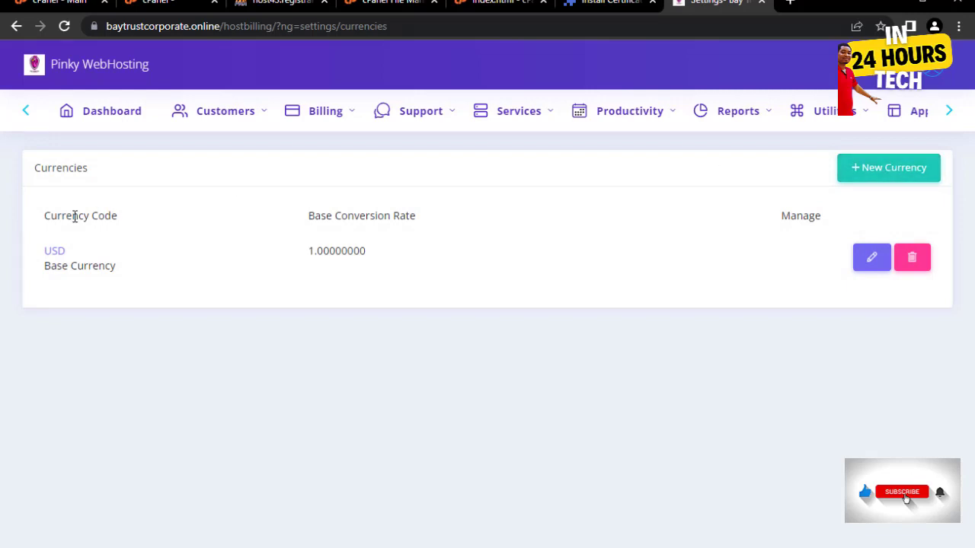
- Add GBP as a new currency with a base conversion rate of 1.5
{"action": "left_click", "coordinate": [894, 175]}
{"action": "left_click", "coordinate": [396, 261]}
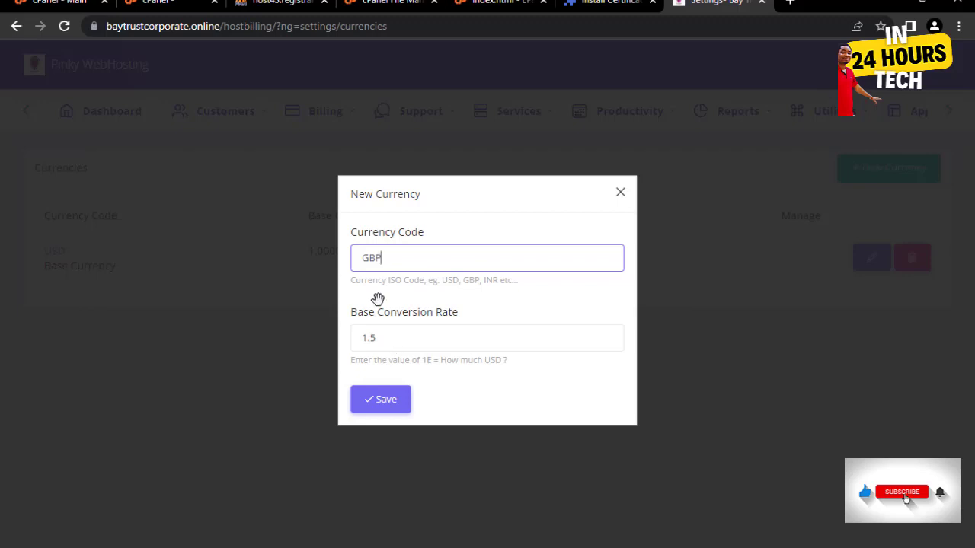
{"action": "left_click", "coordinate": [383, 401]}
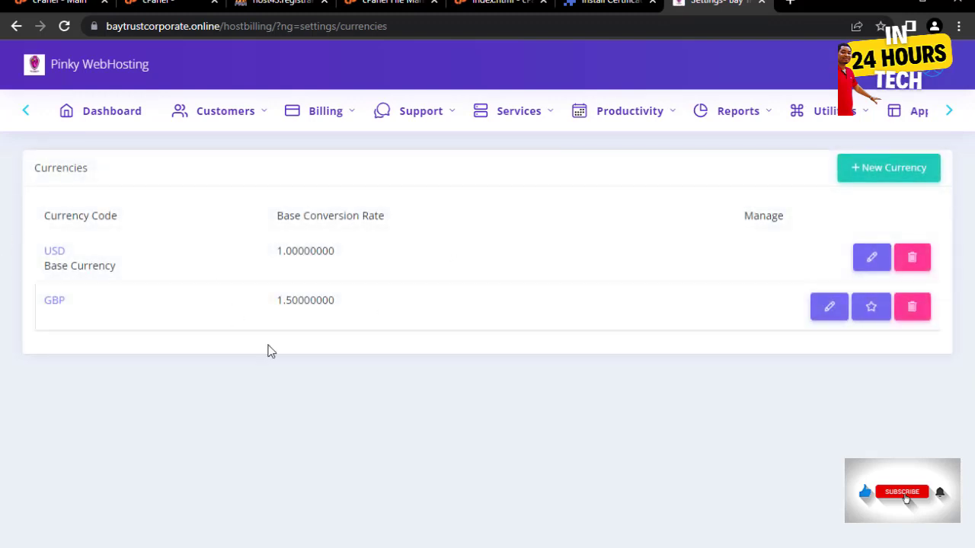
{"action": "left_click", "coordinate": [949, 111]}
{"action": "left_click", "coordinate": [903, 111]}
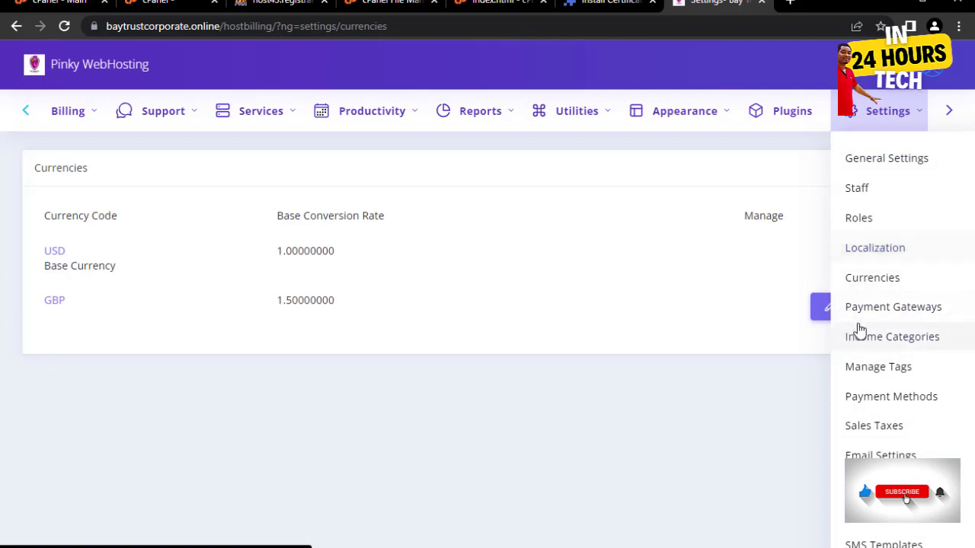
- Review the Payment Gateways and Income Categories settings pages
{"action": "left_click", "coordinate": [873, 305]}
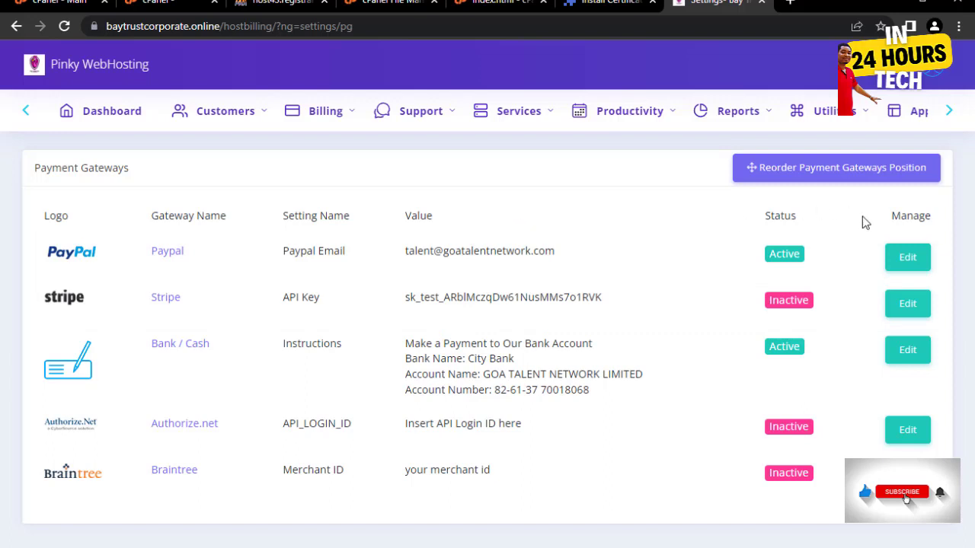
{"action": "left_click", "coordinate": [946, 111]}
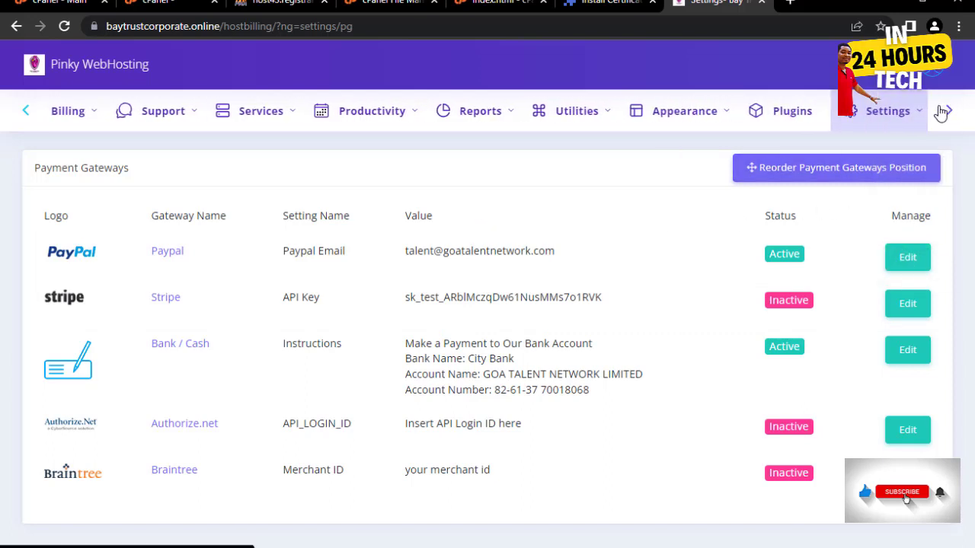
{"action": "left_click", "coordinate": [914, 111]}
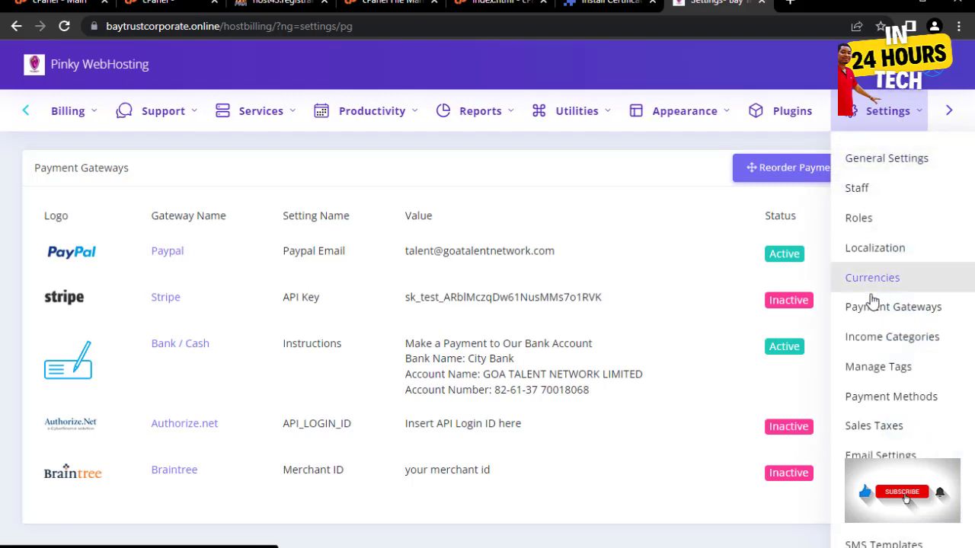
{"action": "left_click", "coordinate": [883, 336]}
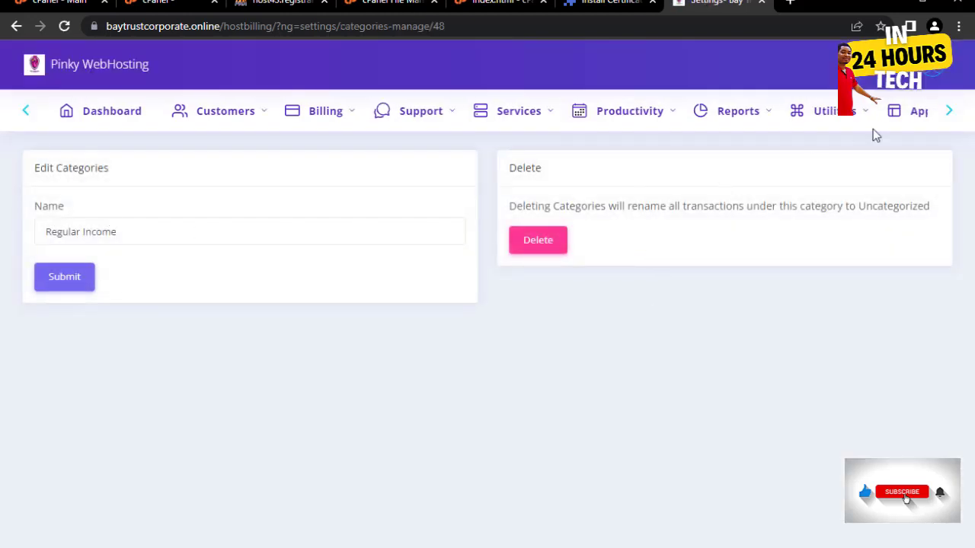
- Check the Manage Tags, Payment Methods and Sales Taxes pages, noting the 0% Default tax
{"action": "left_click", "coordinate": [950, 112]}
{"action": "left_click", "coordinate": [883, 110]}
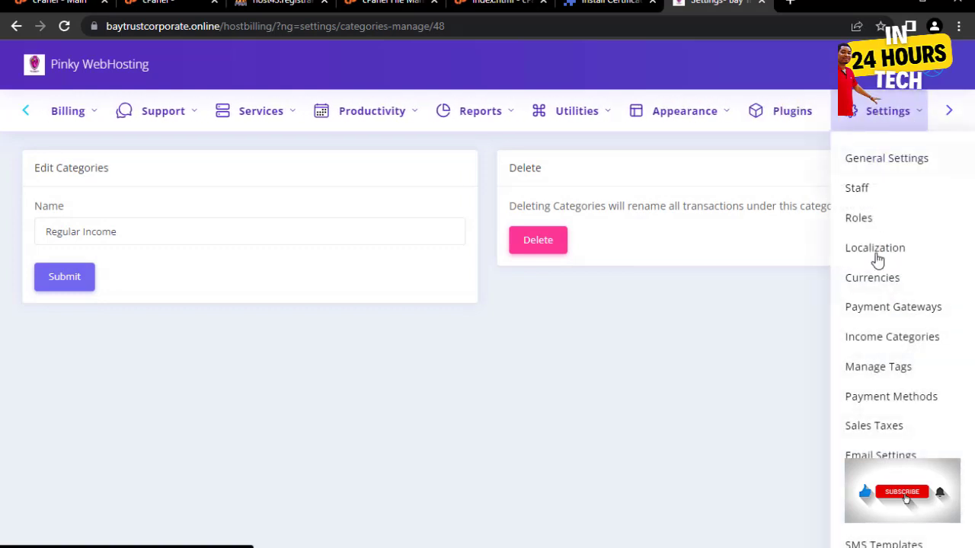
{"action": "left_click", "coordinate": [900, 375]}
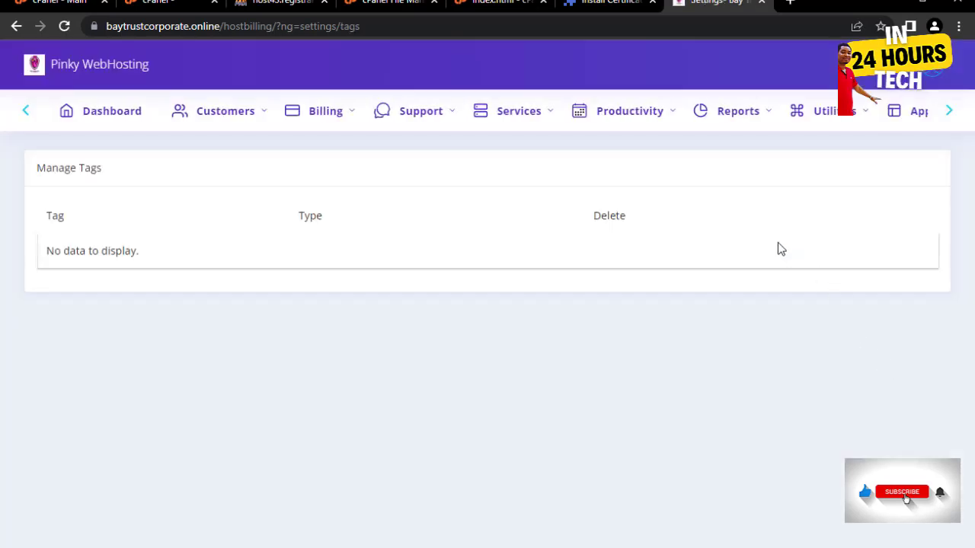
{"action": "left_click", "coordinate": [954, 105]}
{"action": "left_click", "coordinate": [873, 126]}
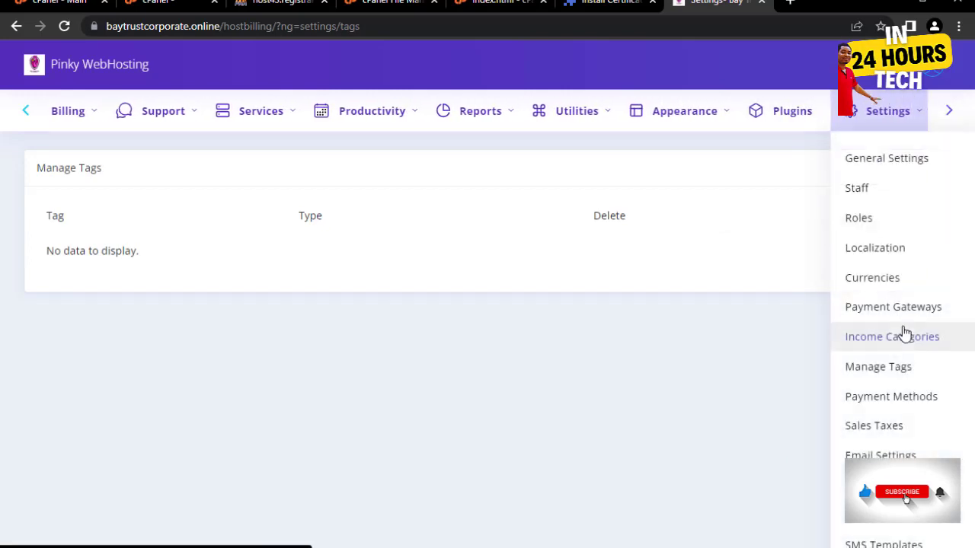
{"action": "left_click", "coordinate": [886, 397]}
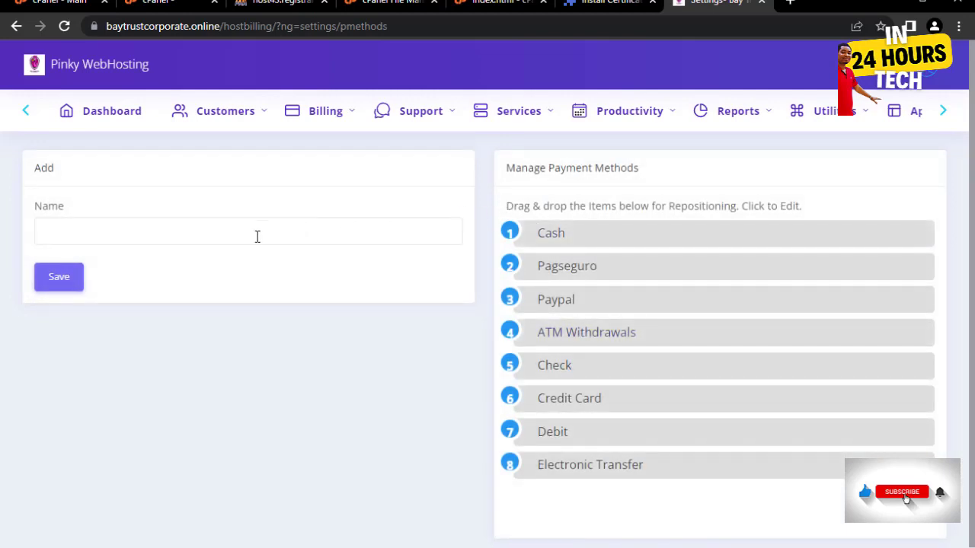
{"action": "left_click", "coordinate": [941, 115]}
{"action": "mouse_move", "coordinate": [863, 114]}
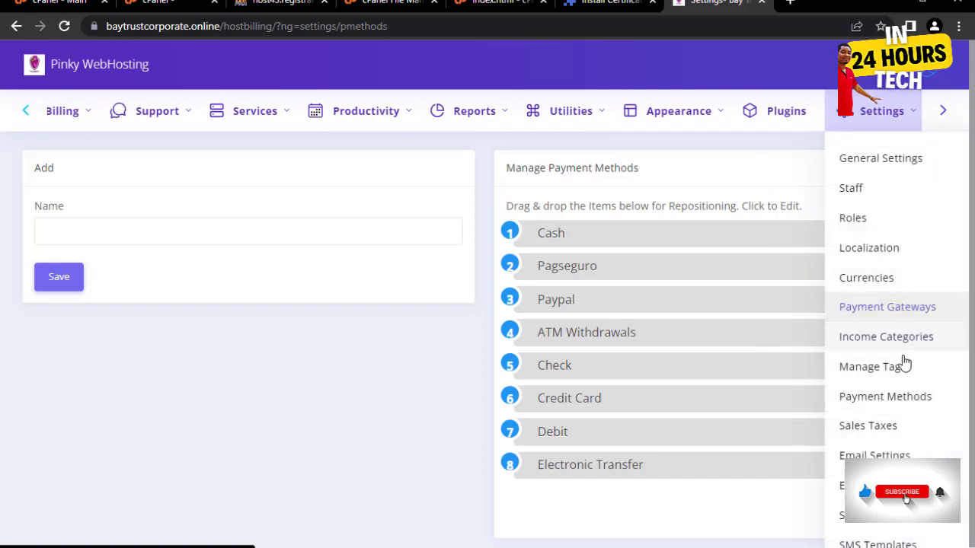
{"action": "left_click", "coordinate": [874, 431]}
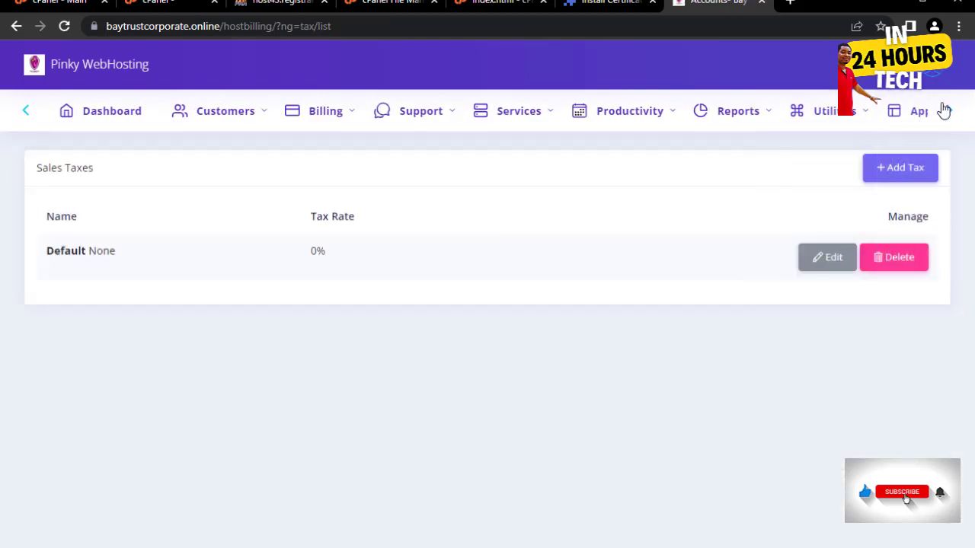
{"action": "left_click", "coordinate": [947, 112]}
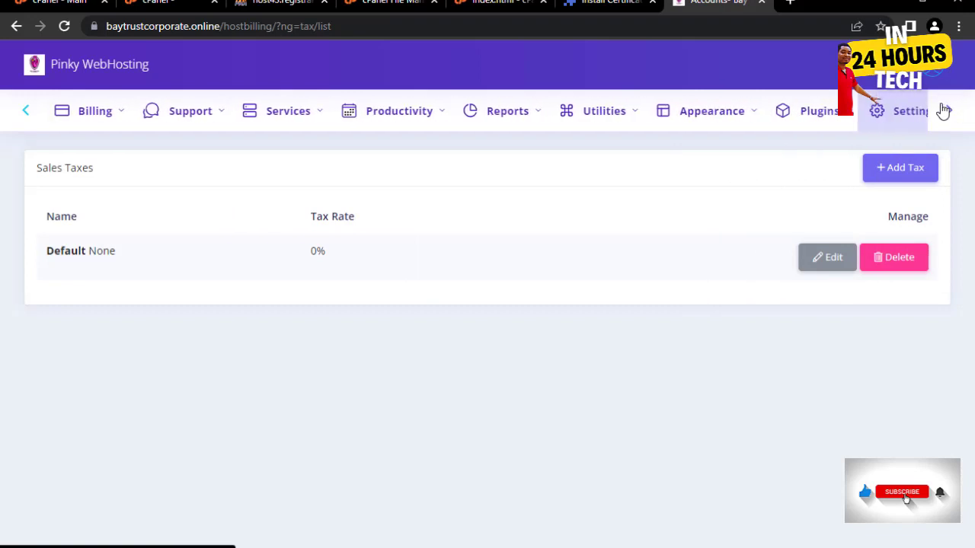
{"action": "left_click", "coordinate": [889, 114]}
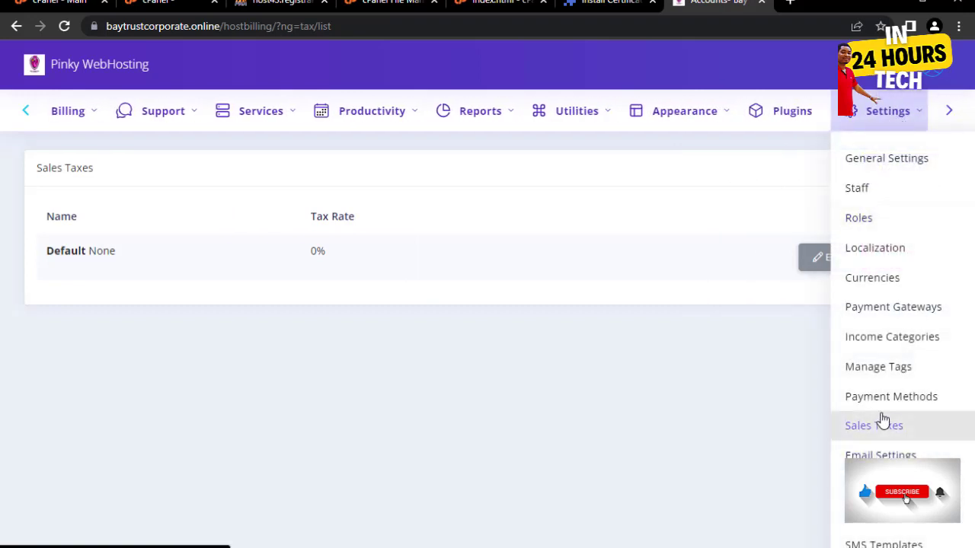
- Change the System Email domain to baytrustcorporate.online and submit the email settings
{"action": "left_click", "coordinate": [872, 455]}
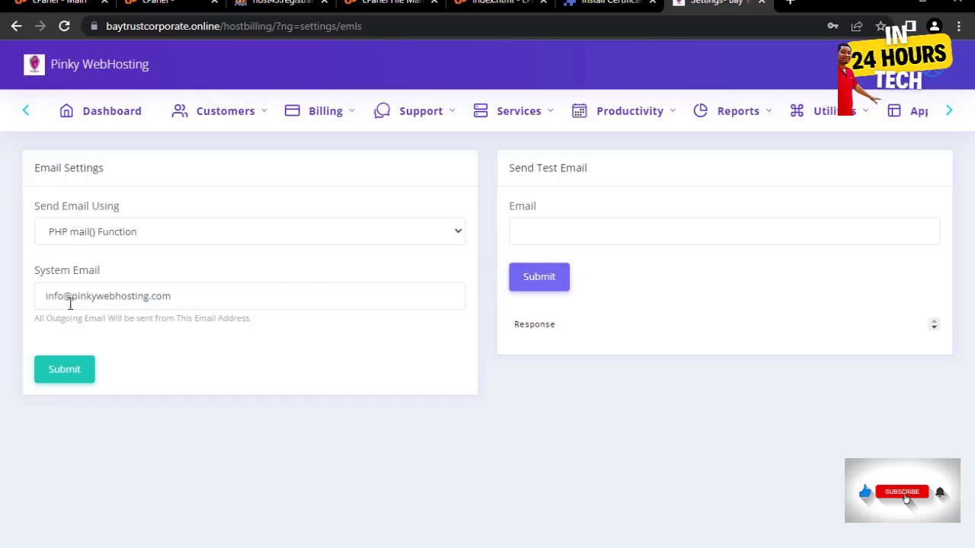
{"action": "left_click_drag", "start_coordinate": [194, 291], "coordinate": [74, 297]}
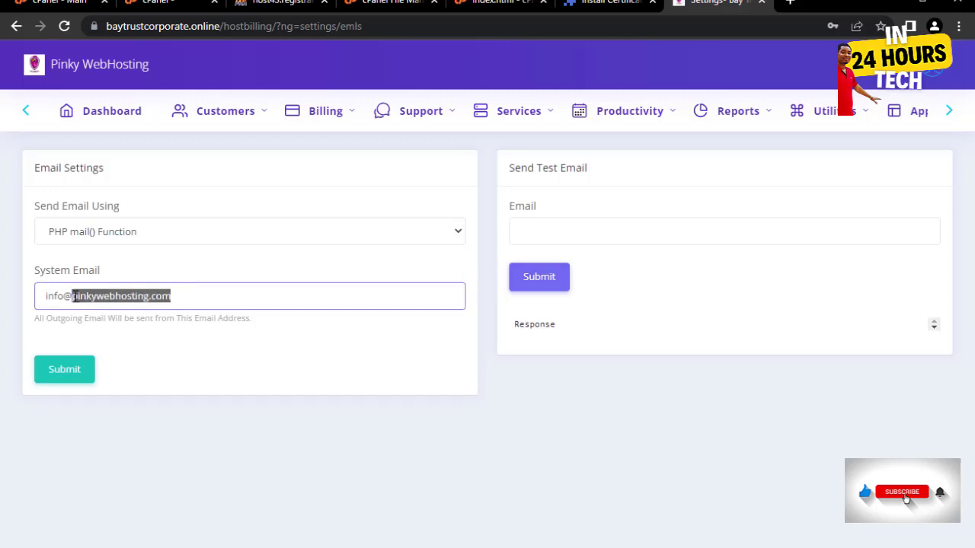
{"action": "key", "text": "BackSpace"}
{"action": "key", "text": "BackSpace"}
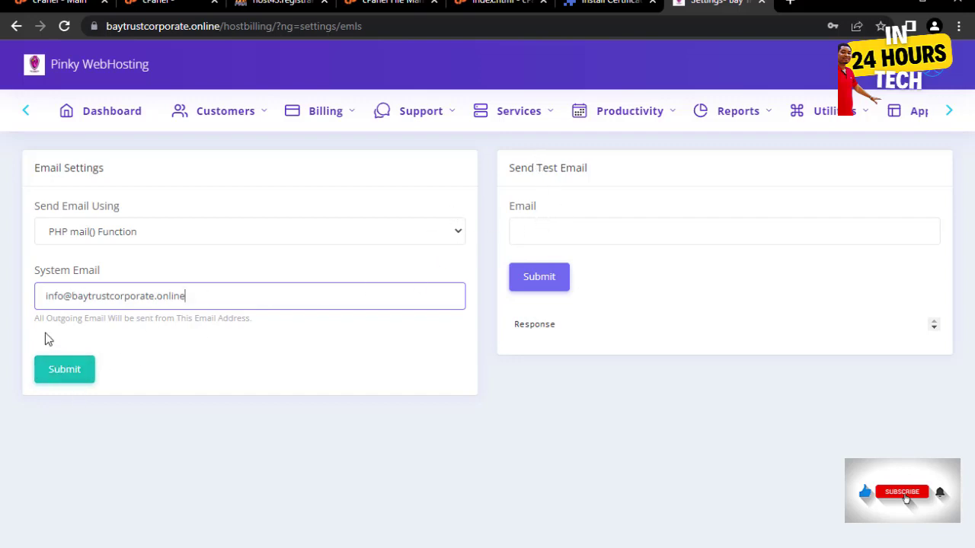
{"action": "left_click", "coordinate": [76, 371]}
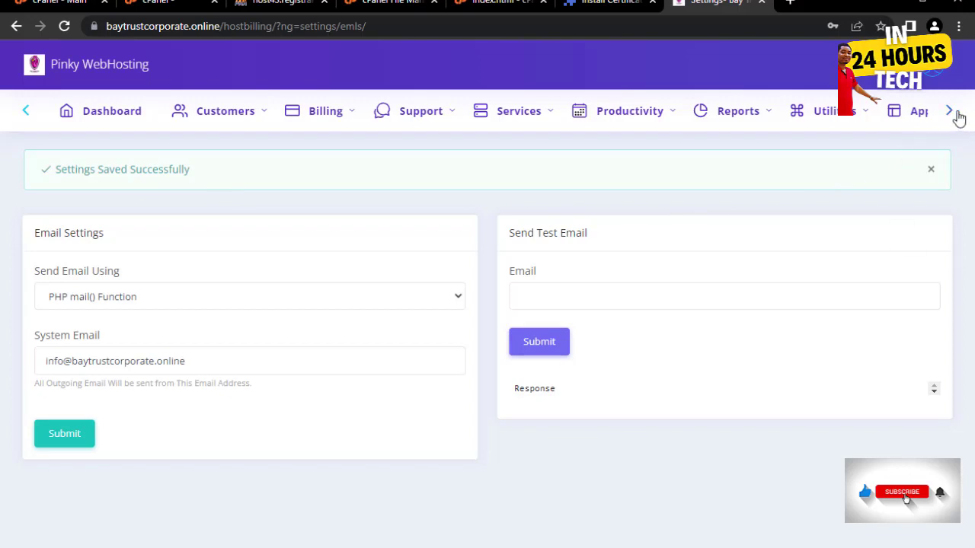
{"action": "left_click", "coordinate": [562, 298]}
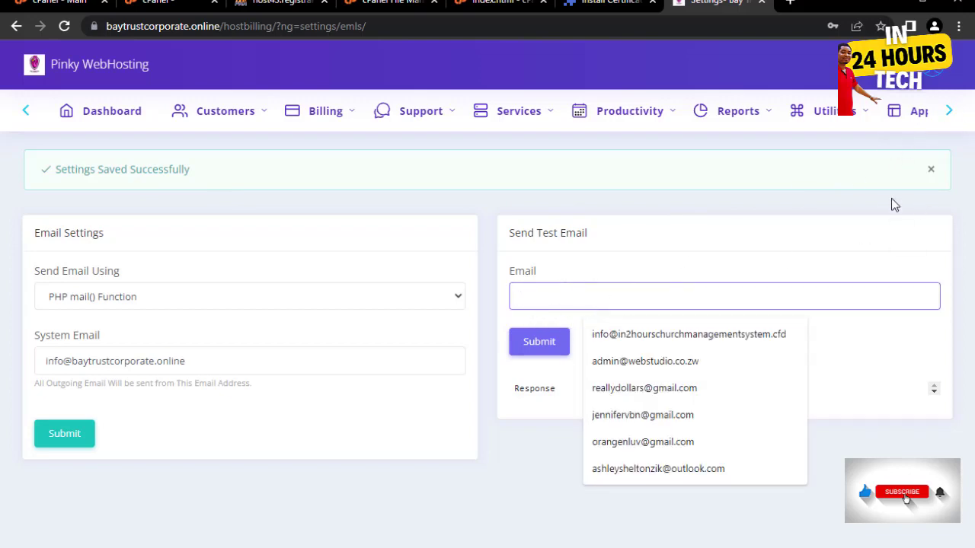
{"action": "left_click", "coordinate": [866, 204]}
{"action": "left_click", "coordinate": [948, 113]}
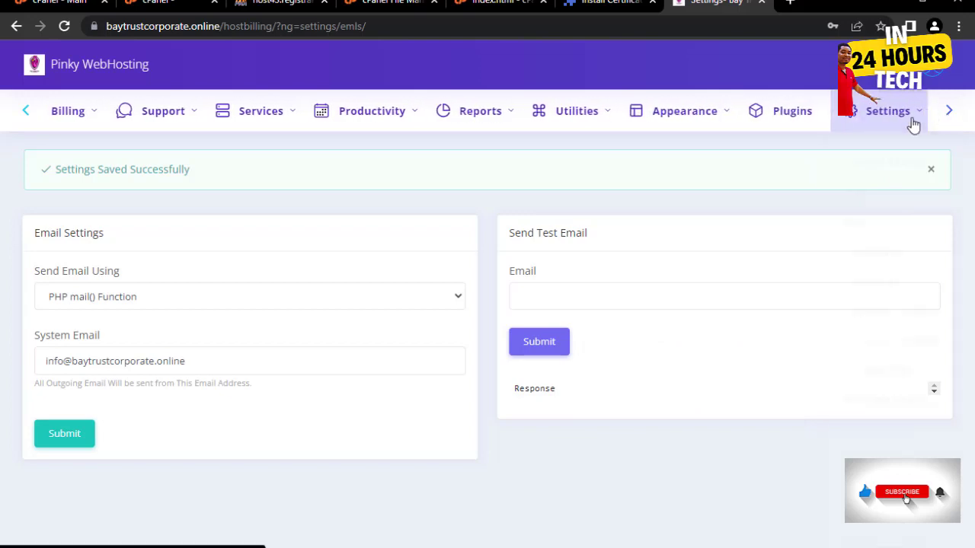
{"action": "left_click", "coordinate": [913, 126]}
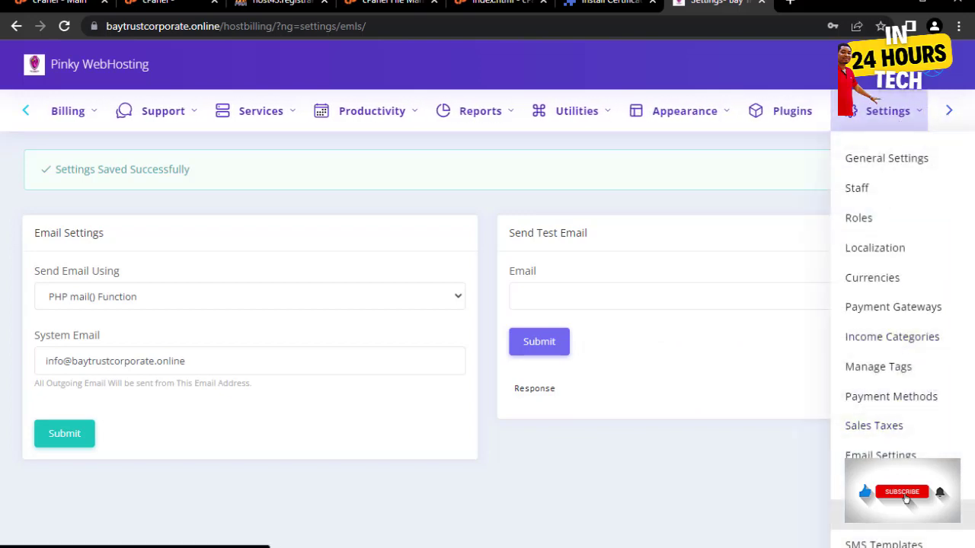
- Open Email Templates and scroll through the 16 system templates
{"action": "left_click", "coordinate": [883, 485]}
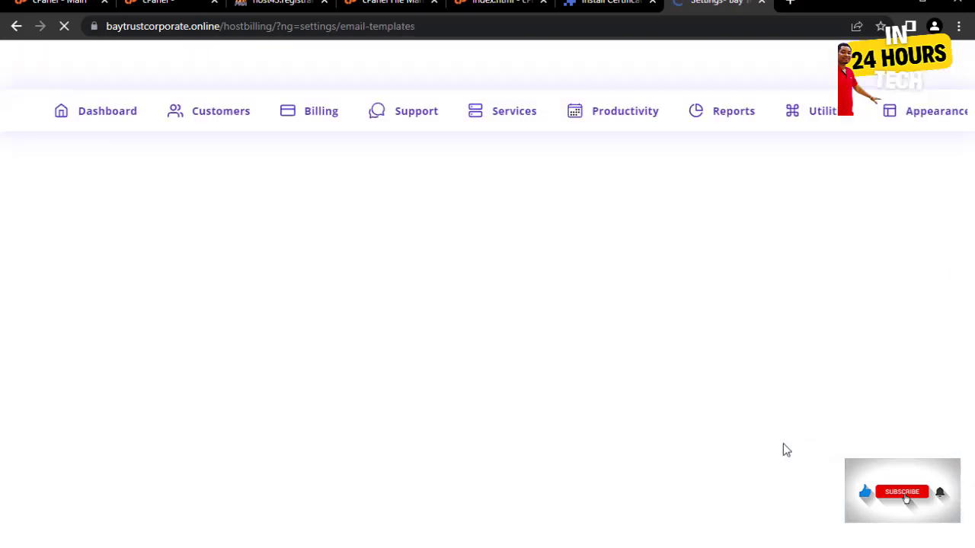
{"action": "scroll", "coordinate": [521, 350], "scroll_direction": "down", "scroll_amount": 1}
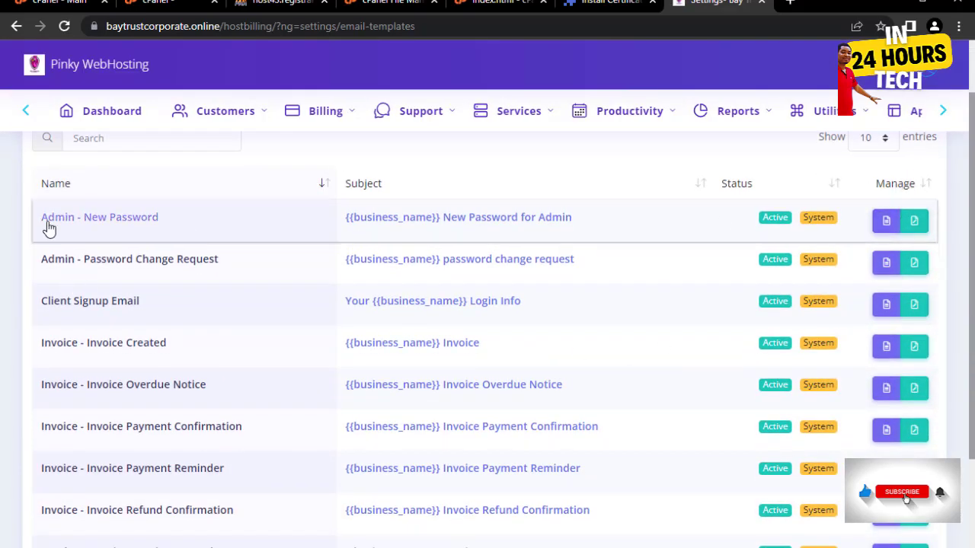
{"action": "scroll", "coordinate": [99, 297], "scroll_direction": "down", "scroll_amount": 1}
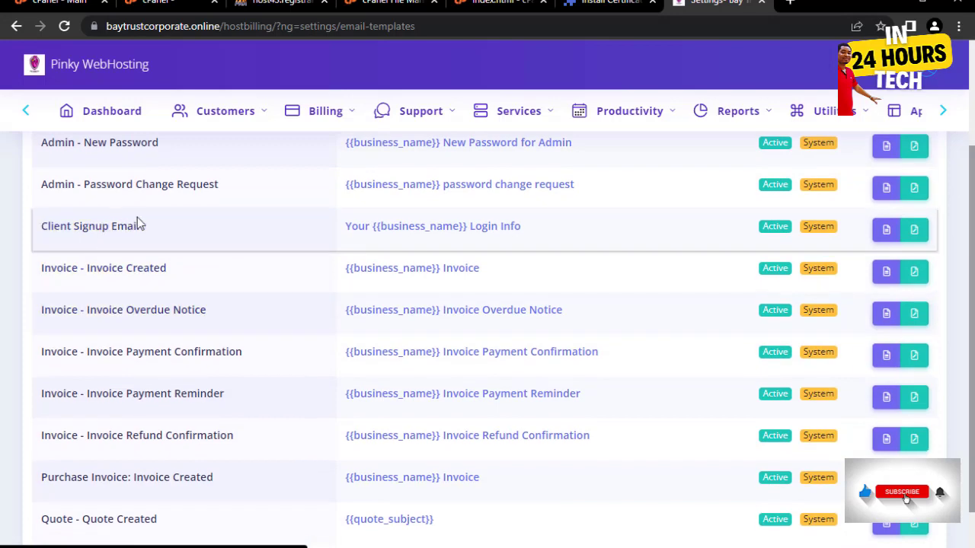
- Read the Client Signup Email template's login-info message, then close it
{"action": "left_click", "coordinate": [883, 232]}
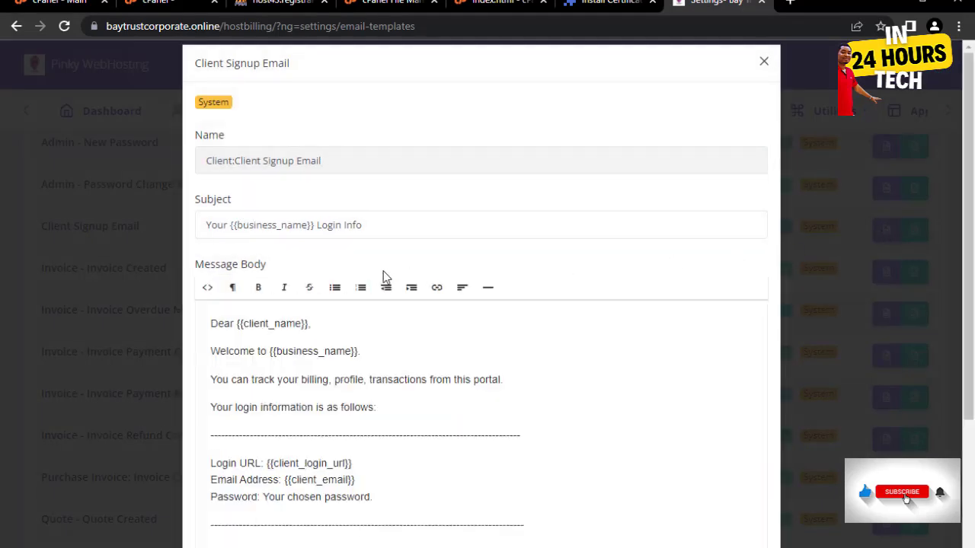
{"action": "scroll", "coordinate": [433, 248], "scroll_direction": "down", "scroll_amount": 3}
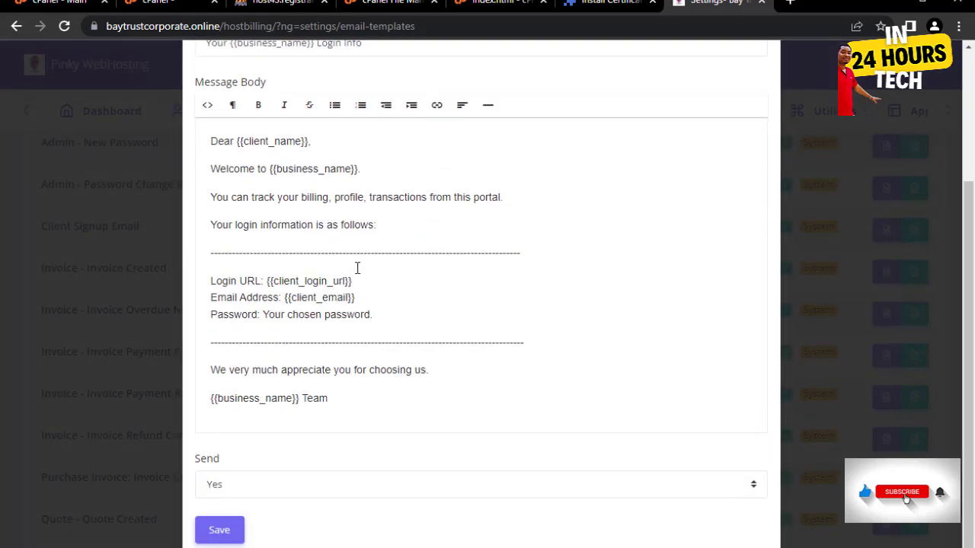
{"action": "scroll", "coordinate": [357, 268], "scroll_direction": "up", "scroll_amount": 3}
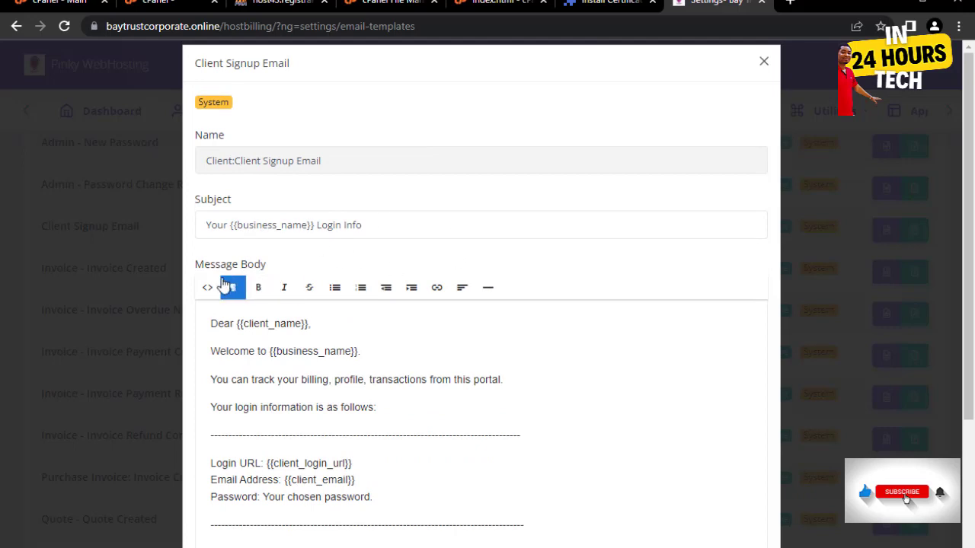
{"action": "scroll", "coordinate": [363, 300], "scroll_direction": "down", "scroll_amount": 2}
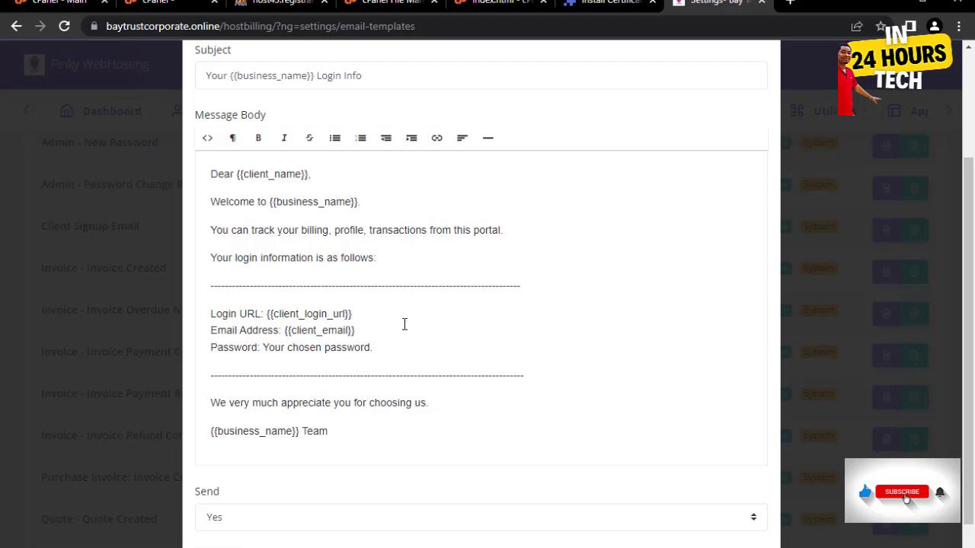
{"action": "scroll", "coordinate": [398, 291], "scroll_direction": "up", "scroll_amount": 3}
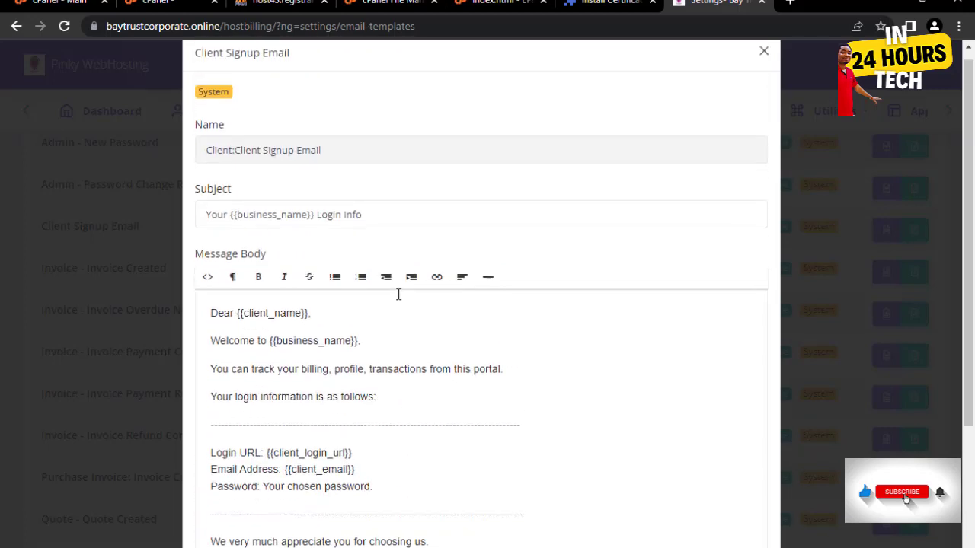
{"action": "scroll", "coordinate": [358, 415], "scroll_direction": "down", "scroll_amount": 1}
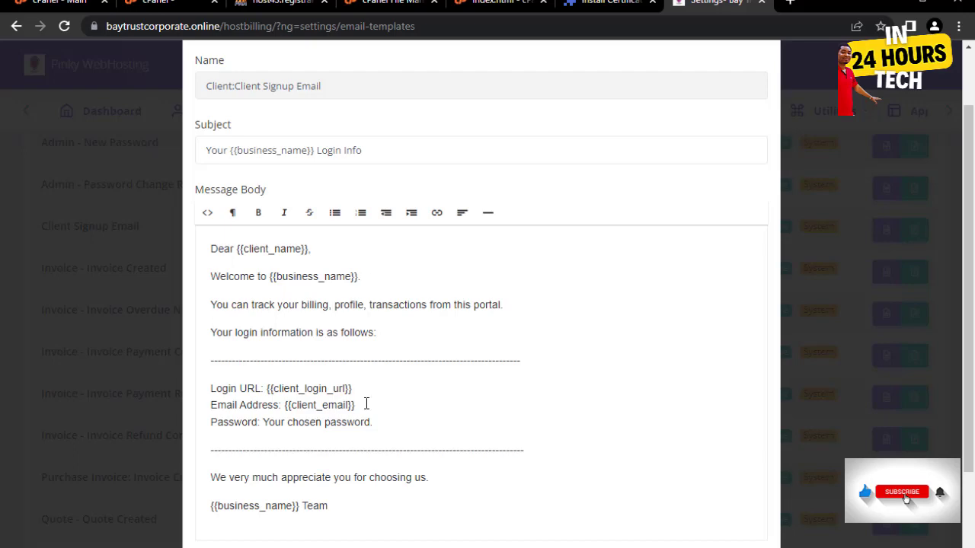
{"action": "scroll", "coordinate": [367, 403], "scroll_direction": "down", "scroll_amount": 1}
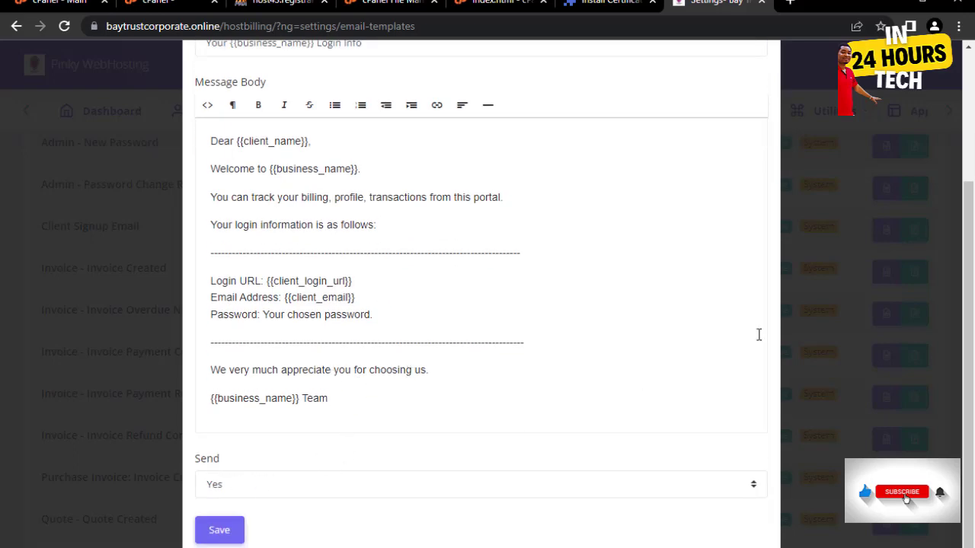
{"action": "left_click", "coordinate": [840, 156]}
{"action": "scroll", "coordinate": [815, 257], "scroll_direction": "up", "scroll_amount": 2}
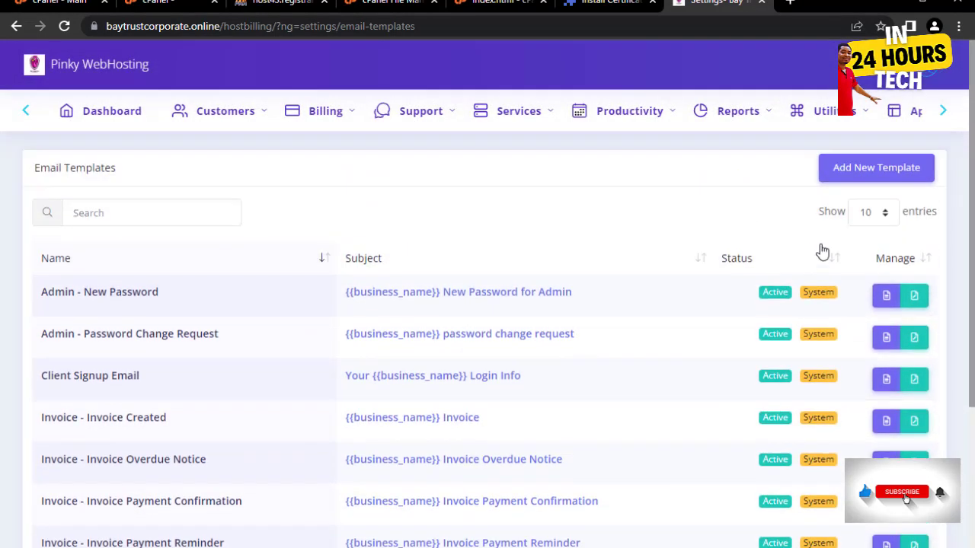
{"action": "scroll", "coordinate": [422, 339], "scroll_direction": "down", "scroll_amount": 3}
{"action": "scroll", "coordinate": [616, 309], "scroll_direction": "up", "scroll_amount": 2}
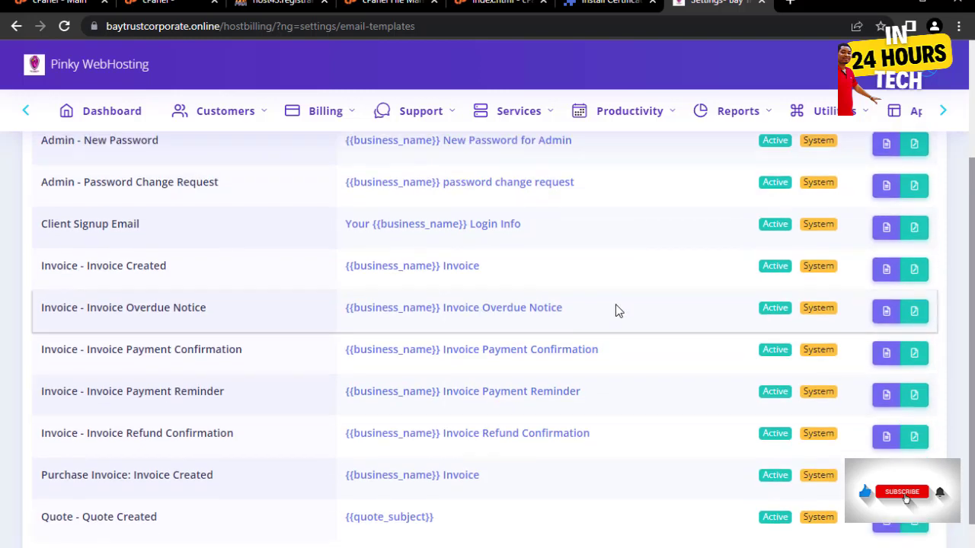
{"action": "left_click", "coordinate": [943, 110]}
{"action": "left_click", "coordinate": [881, 110]}
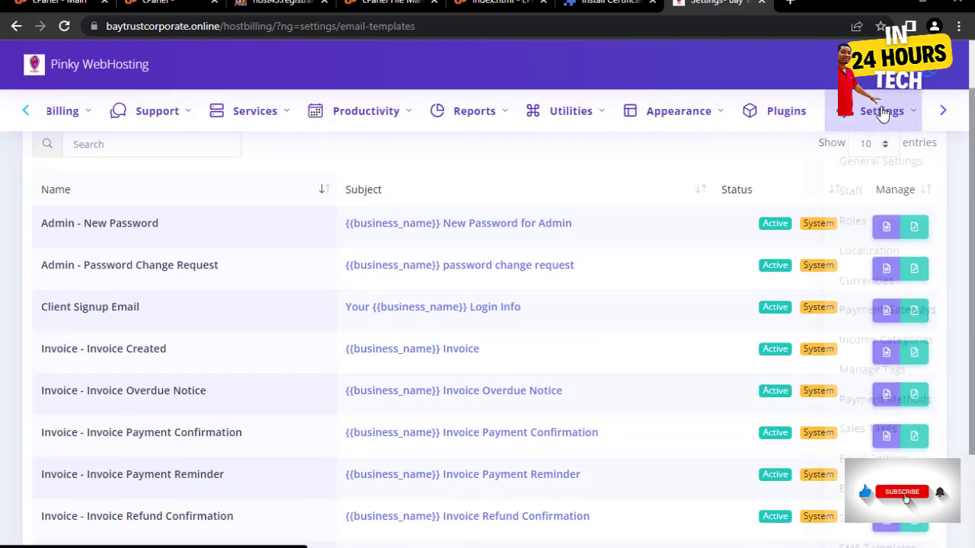
{"action": "scroll", "coordinate": [855, 343], "scroll_direction": "down", "scroll_amount": 2}
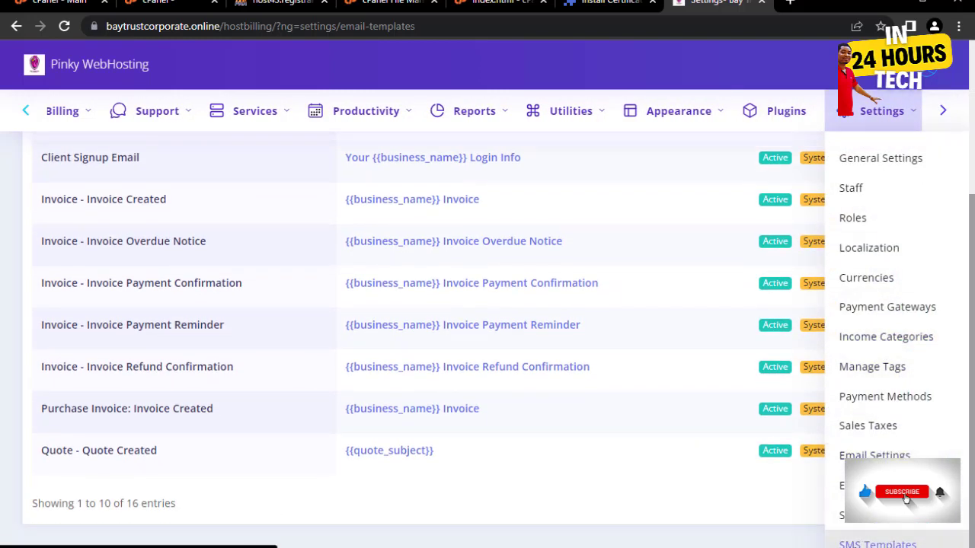
- Switch the SMS Settings API handler from Nexmo to Twilio
{"action": "left_click", "coordinate": [888, 524]}
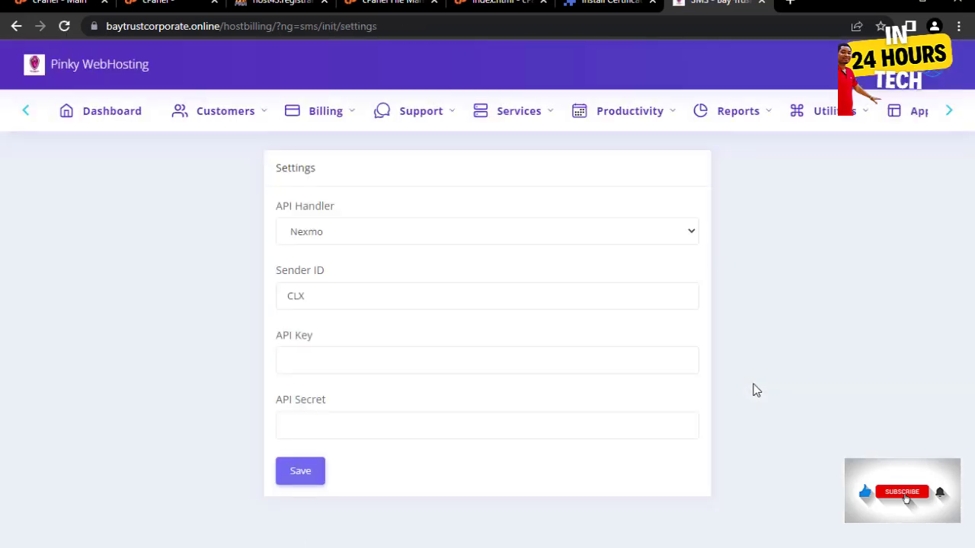
{"action": "left_click", "coordinate": [653, 233]}
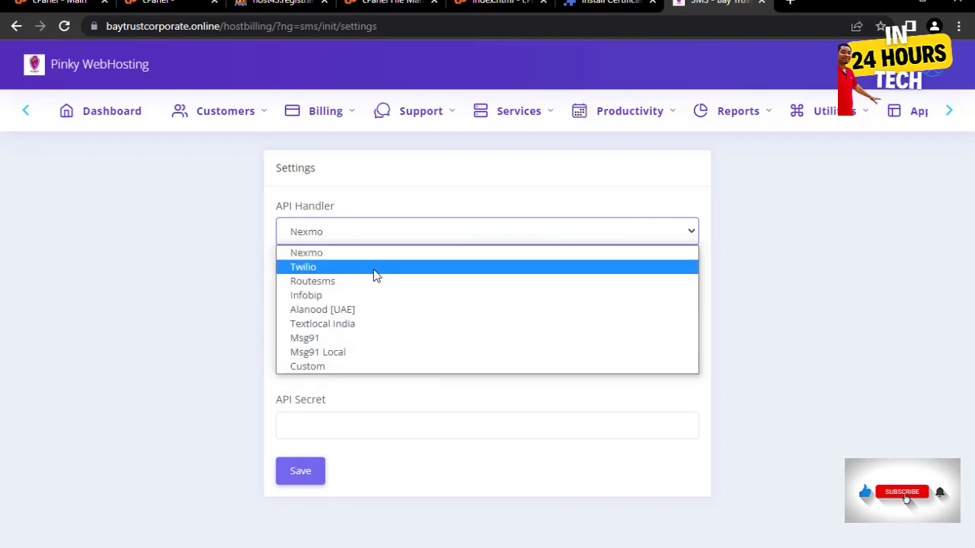
{"action": "left_click", "coordinate": [307, 269]}
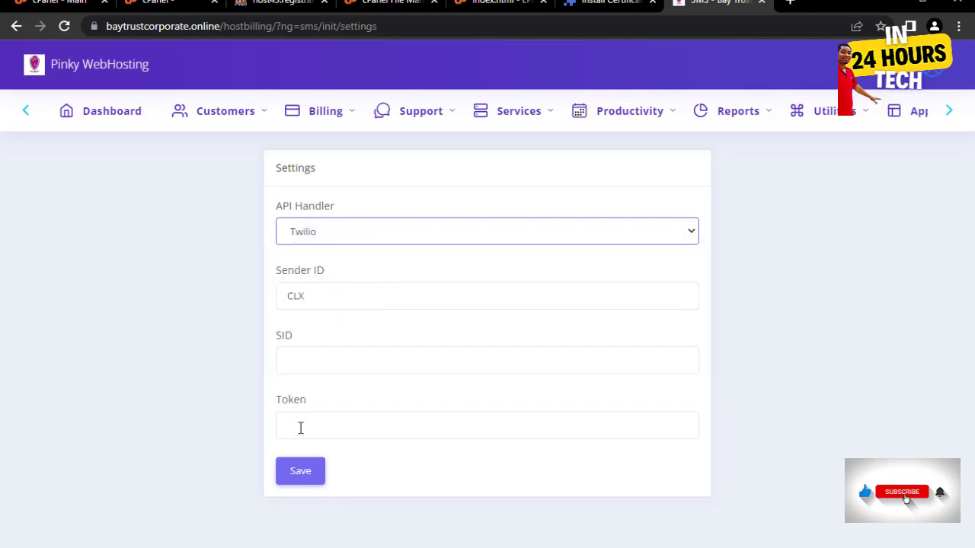
{"action": "left_click", "coordinate": [949, 111]}
{"action": "mouse_move", "coordinate": [913, 118]}
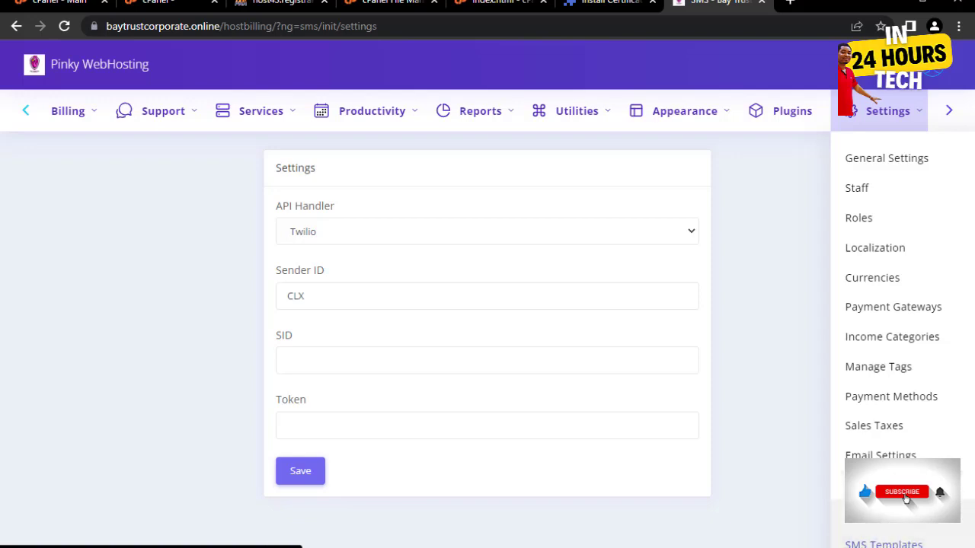
- Scroll through the SMS Templates list of invoice and quote messages
{"action": "left_click", "coordinate": [901, 544]}
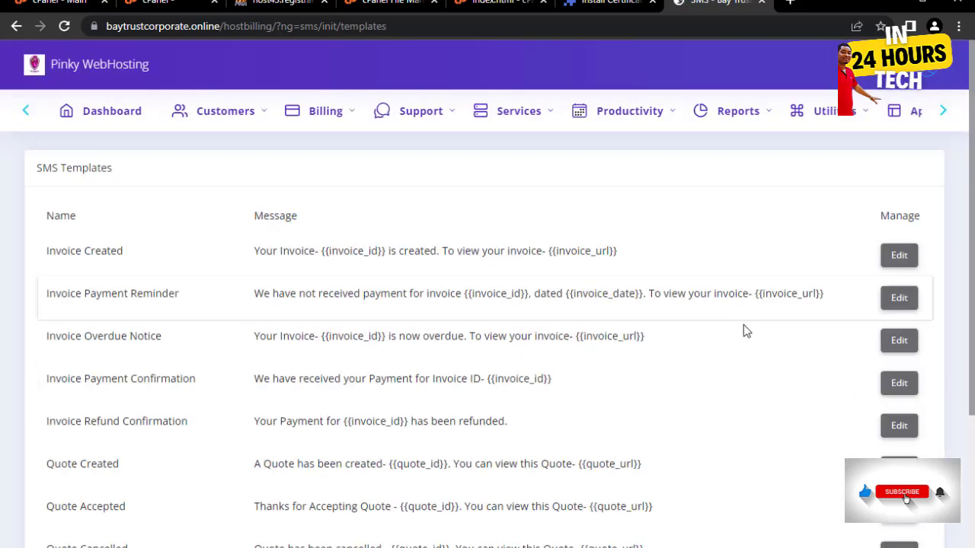
{"action": "scroll", "coordinate": [379, 327], "scroll_direction": "down", "scroll_amount": 2}
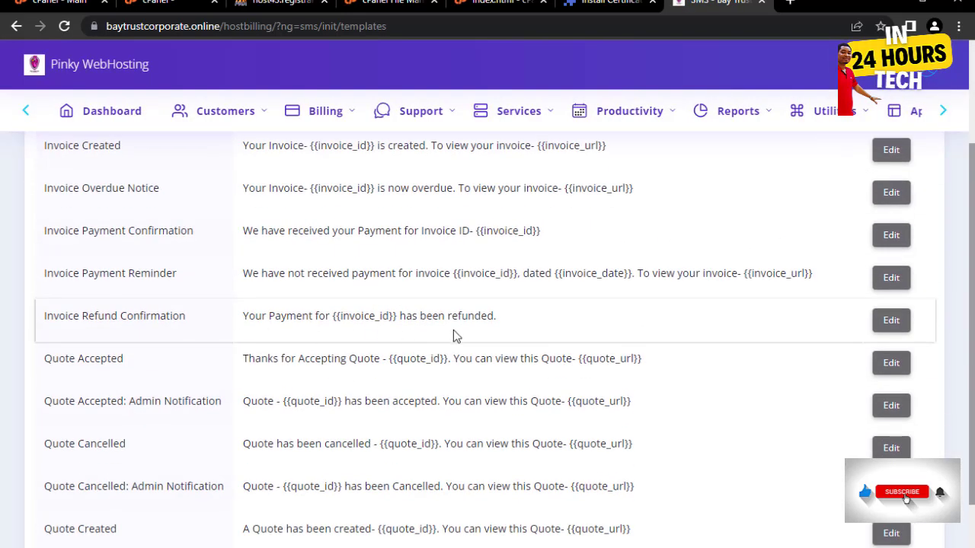
{"action": "scroll", "coordinate": [365, 343], "scroll_direction": "down", "scroll_amount": 1}
{"action": "scroll", "coordinate": [343, 342], "scroll_direction": "up", "scroll_amount": 3}
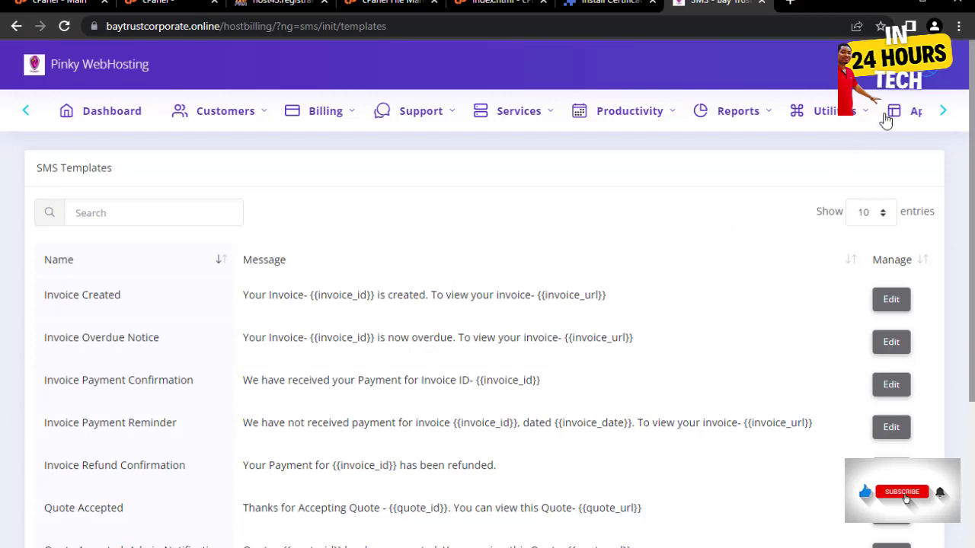
- Browse the Customers, Billing and Services menus in the top navigation
{"action": "left_click", "coordinate": [942, 112]}
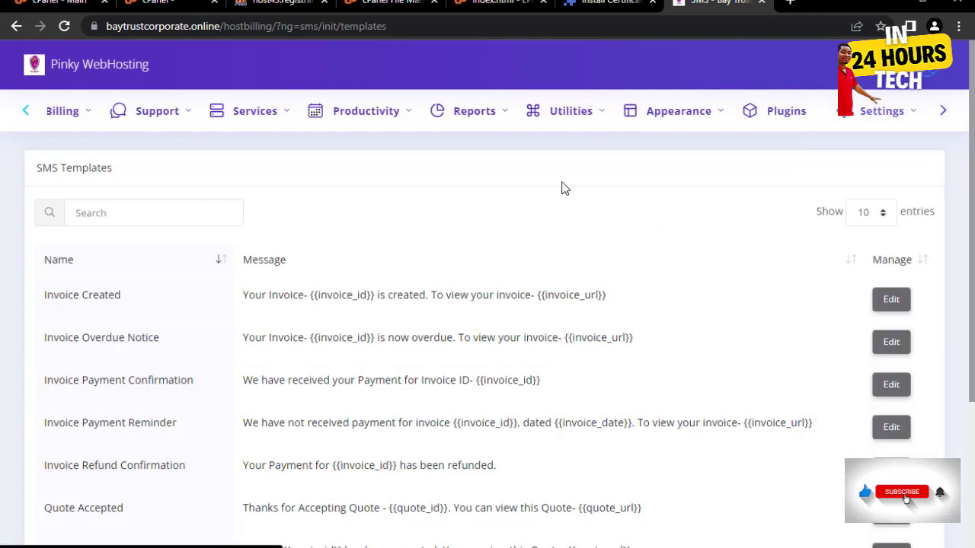
{"action": "left_click", "coordinate": [24, 112]}
{"action": "mouse_move", "coordinate": [266, 119]}
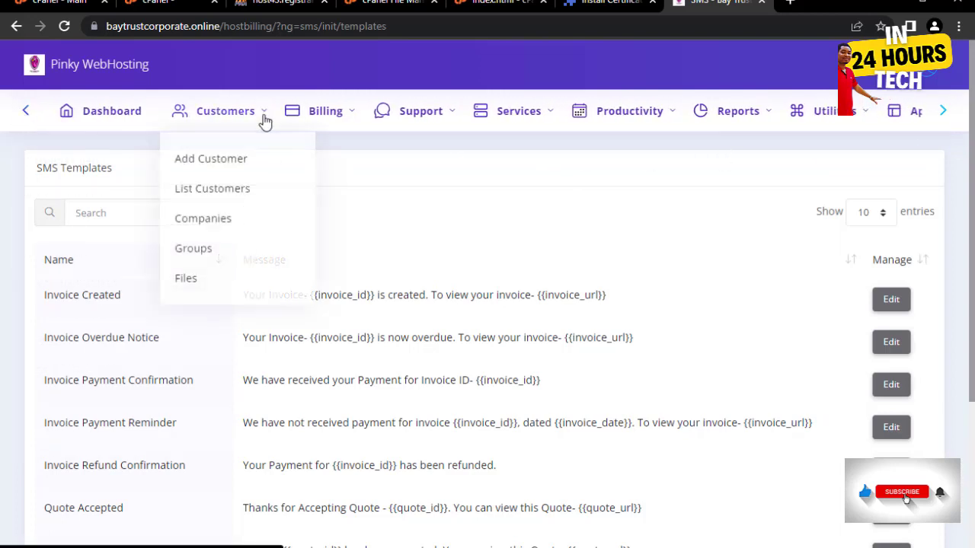
{"action": "mouse_move", "coordinate": [331, 111]}
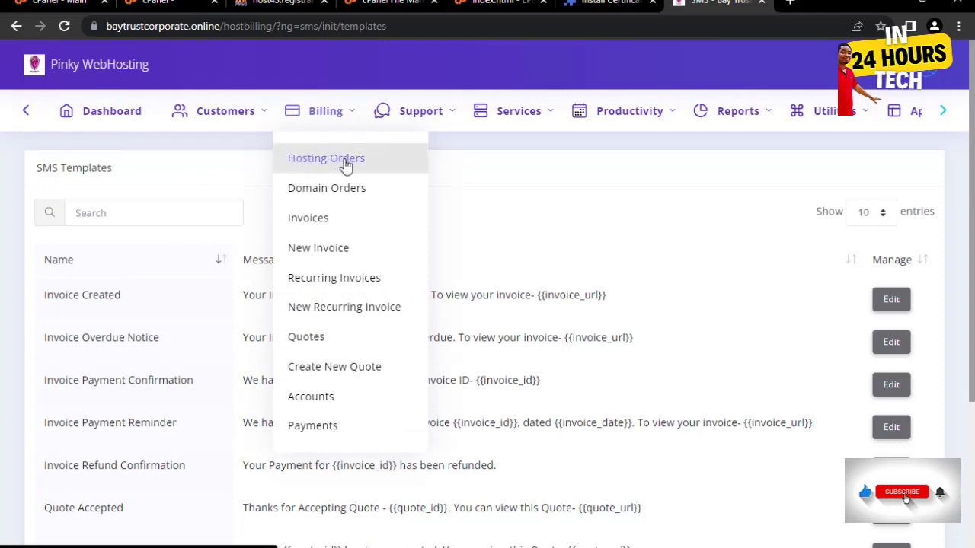
{"action": "mouse_move", "coordinate": [524, 120]}
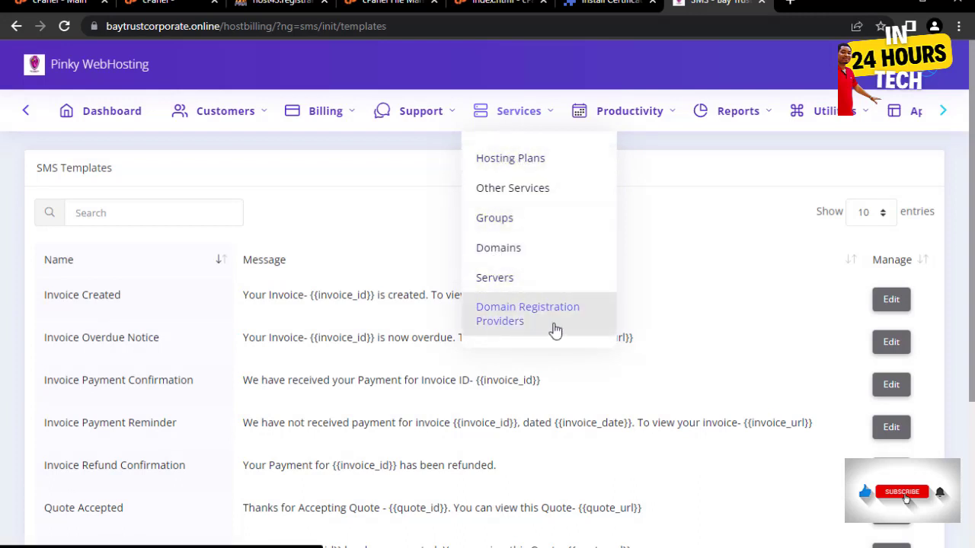
- Go to Hosting Plans and edit the Personal Windows Hosting plan card
{"action": "left_click", "coordinate": [516, 160]}
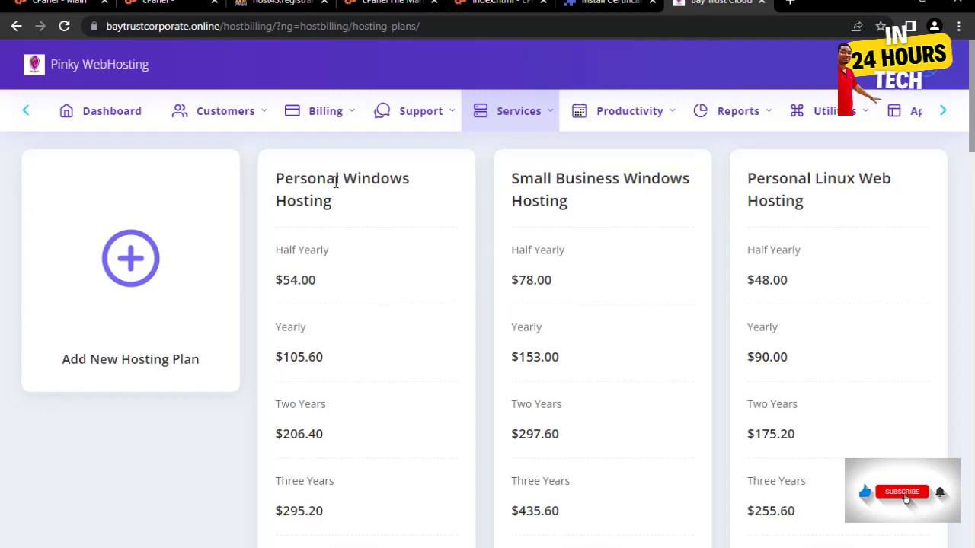
{"action": "scroll", "coordinate": [389, 313], "scroll_direction": "down", "scroll_amount": 2}
{"action": "scroll", "coordinate": [750, 481], "scroll_direction": "up", "scroll_amount": 1}
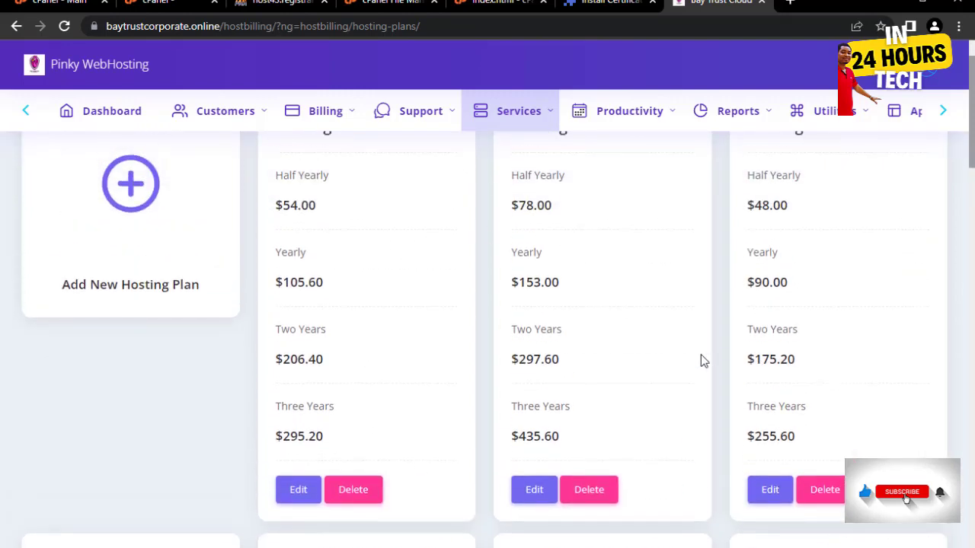
{"action": "scroll", "coordinate": [126, 305], "scroll_direction": "up", "scroll_amount": 1}
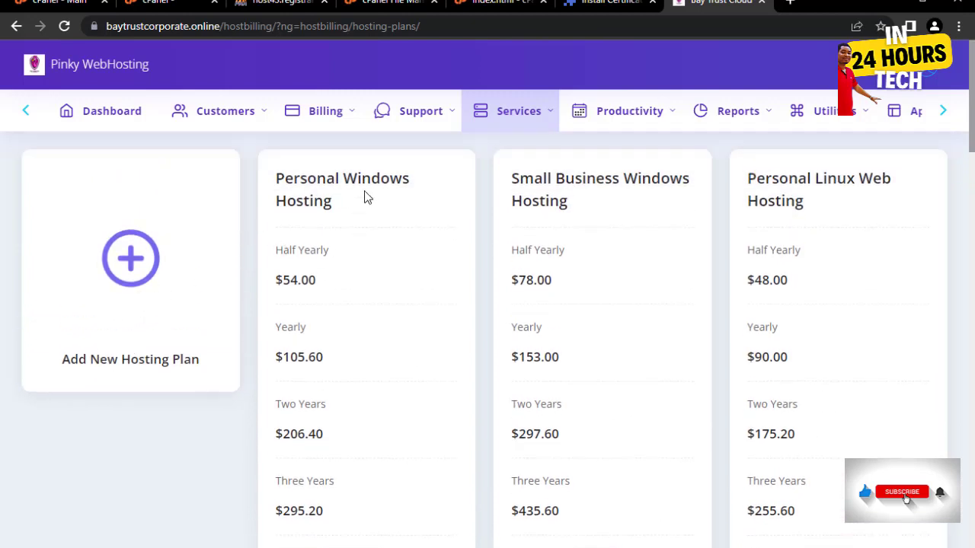
{"action": "scroll", "coordinate": [516, 332], "scroll_direction": "down", "scroll_amount": 3}
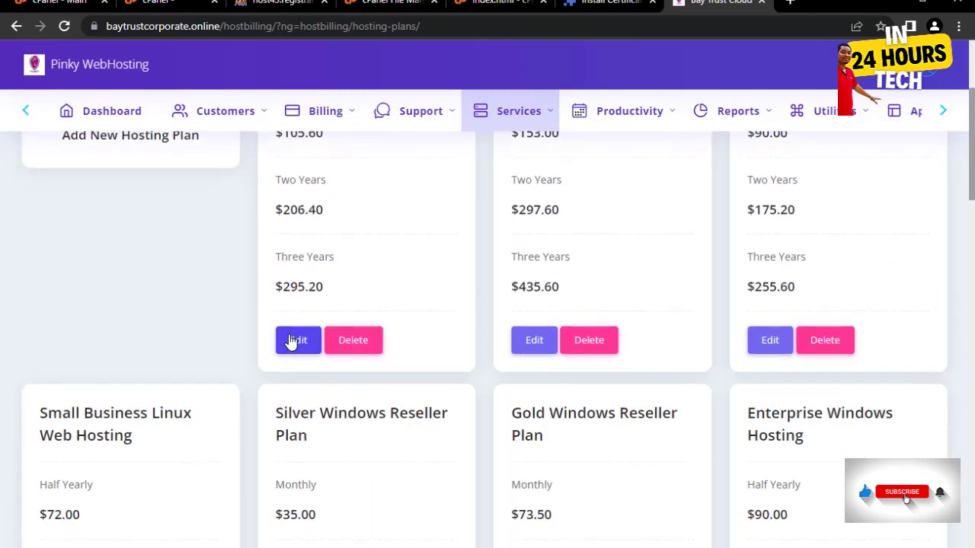
{"action": "scroll", "coordinate": [293, 343], "scroll_direction": "up", "scroll_amount": 3}
{"action": "scroll", "coordinate": [286, 418], "scroll_direction": "down", "scroll_amount": 3}
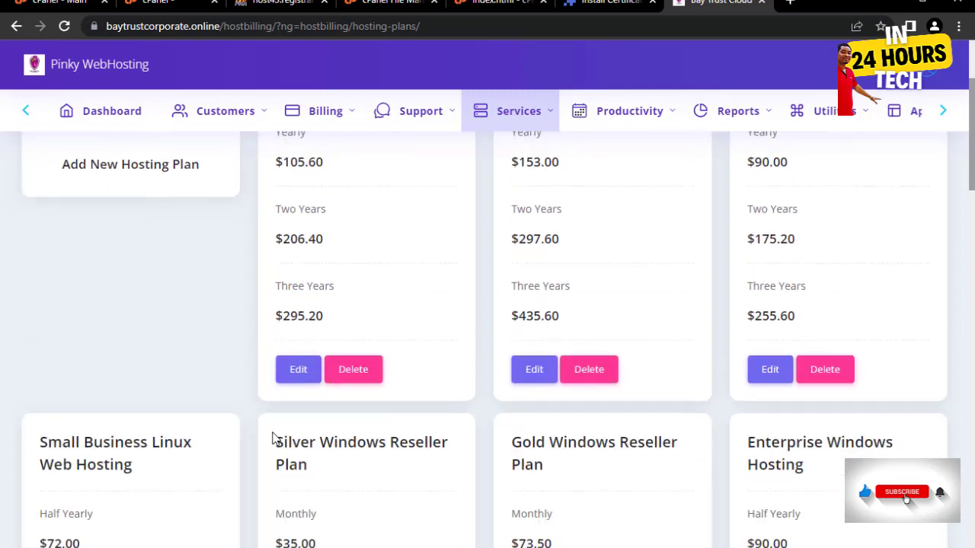
{"action": "left_click", "coordinate": [293, 343]}
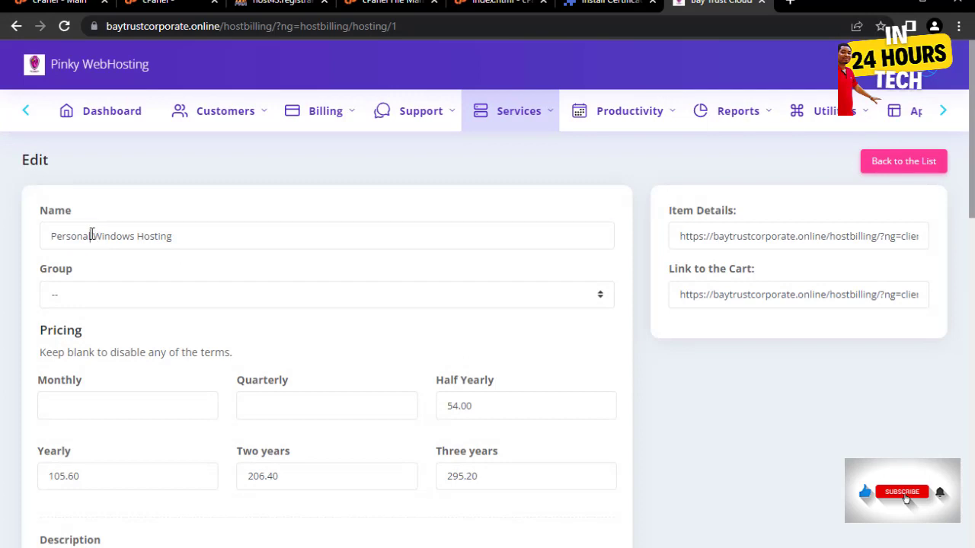
- Rename the plan to 'Starter Windows Hosting' and save it
{"action": "left_click_drag", "start_coordinate": [92, 237], "coordinate": [33, 243]}
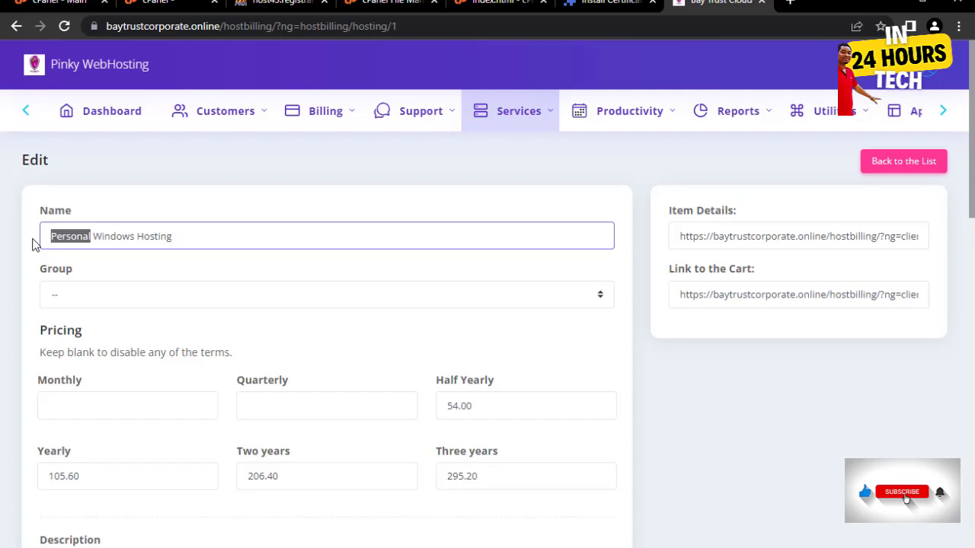
{"action": "key", "text": "BackSpace"}
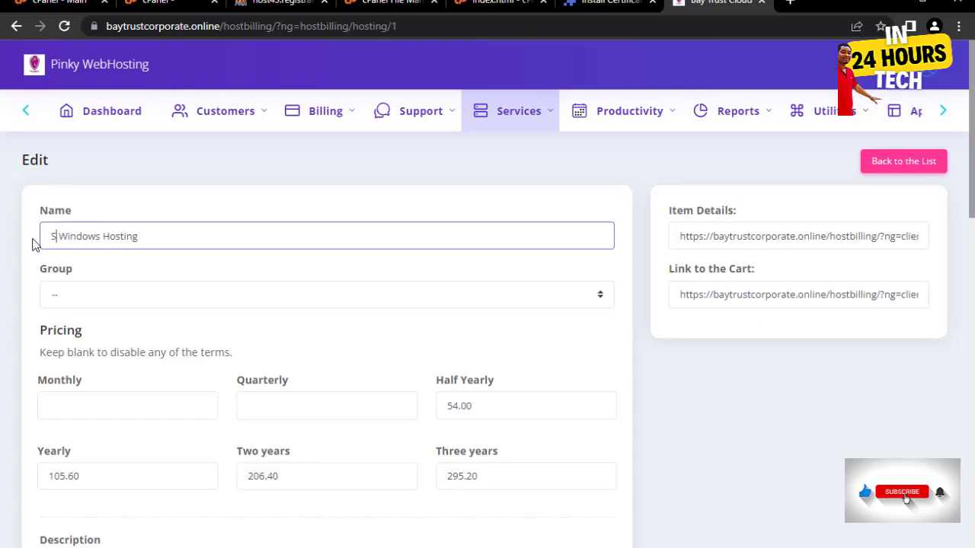
{"action": "type", "text": "Starter"}
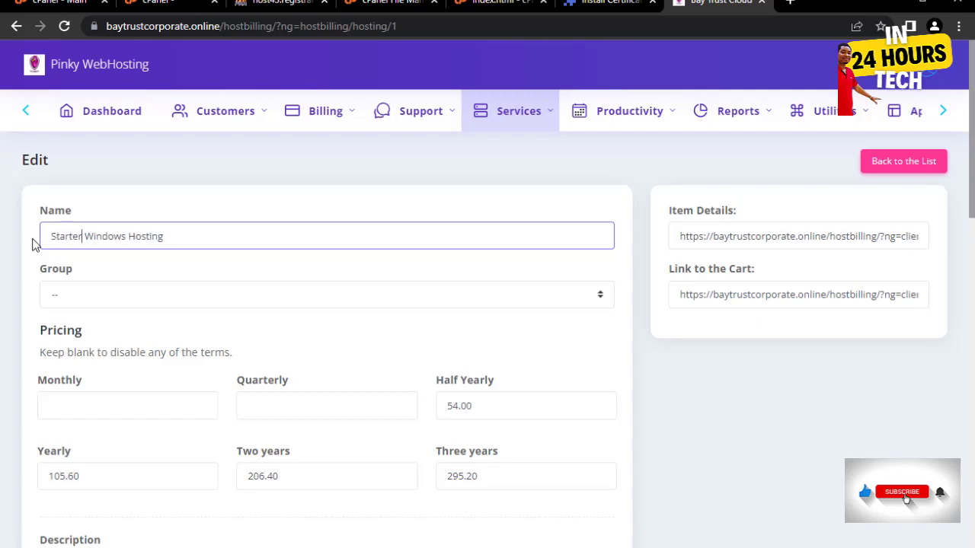
{"action": "scroll", "coordinate": [559, 315], "scroll_direction": "down", "scroll_amount": 2}
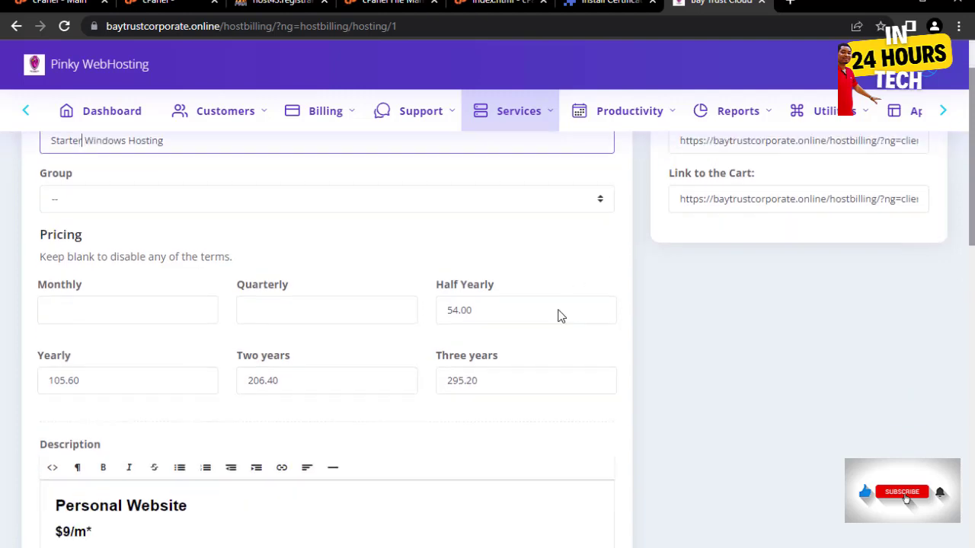
{"action": "scroll", "coordinate": [297, 358], "scroll_direction": "down", "scroll_amount": 5}
{"action": "scroll", "coordinate": [233, 370], "scroll_direction": "up", "scroll_amount": 6}
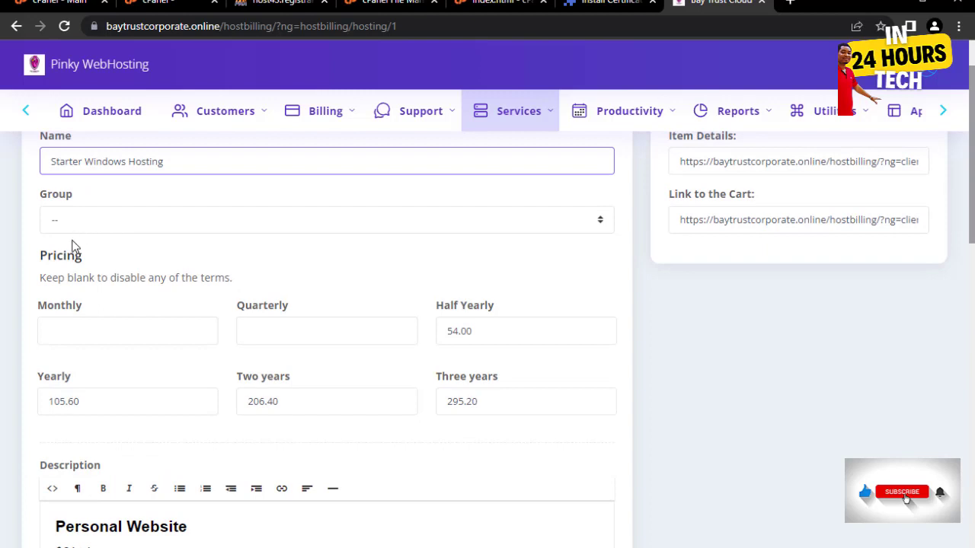
{"action": "scroll", "coordinate": [509, 312], "scroll_direction": "down", "scroll_amount": 2}
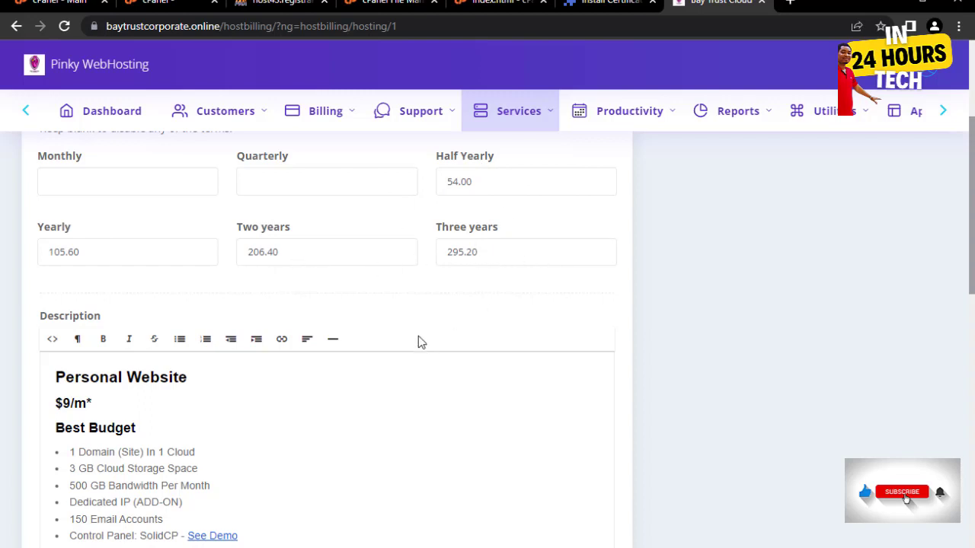
{"action": "scroll", "coordinate": [168, 373], "scroll_direction": "down", "scroll_amount": 1}
{"action": "scroll", "coordinate": [229, 346], "scroll_direction": "down", "scroll_amount": 1}
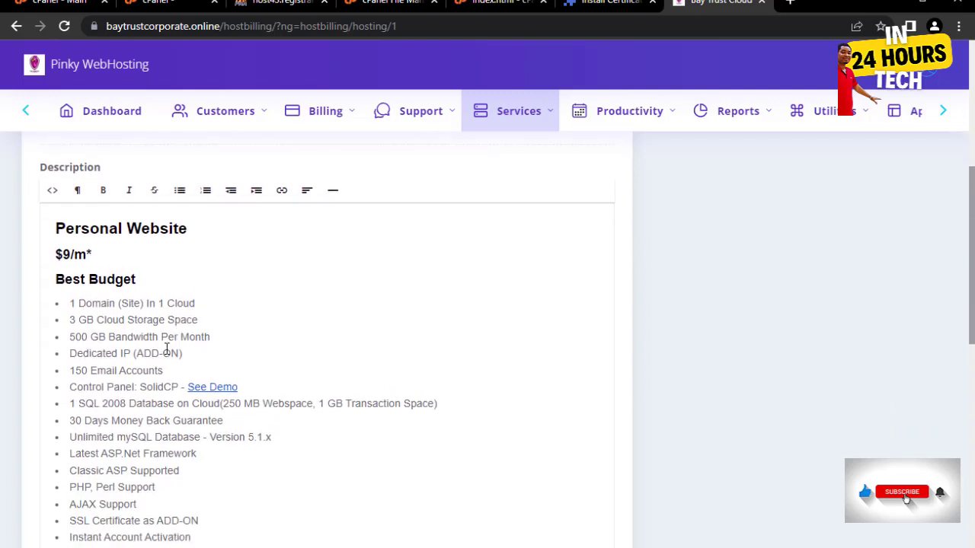
{"action": "left_click", "coordinate": [128, 228]}
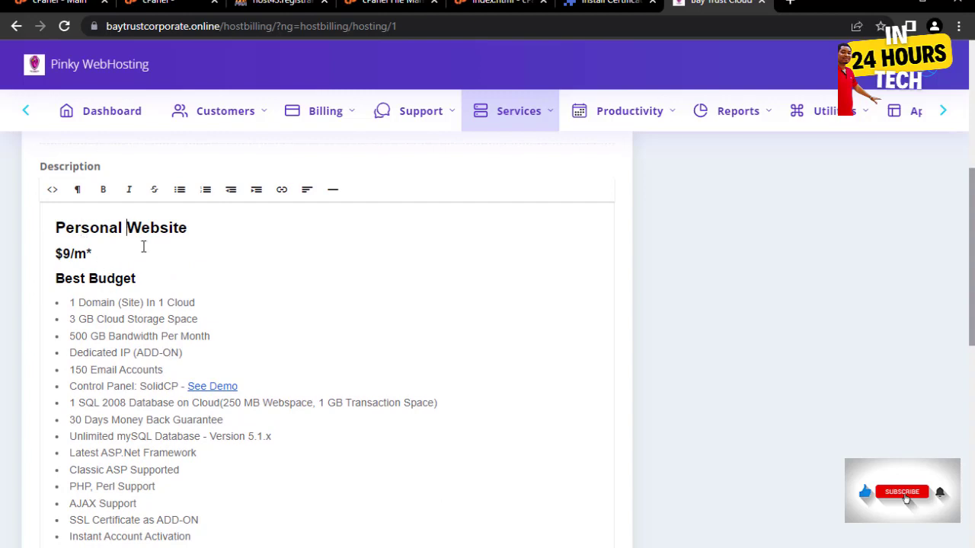
{"action": "scroll", "coordinate": [202, 316], "scroll_direction": "down", "scroll_amount": 8}
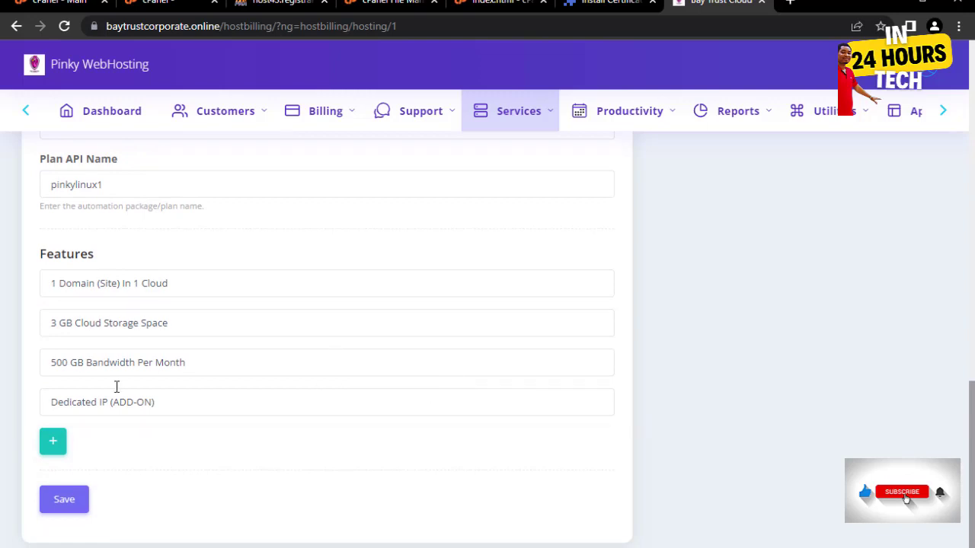
{"action": "left_click", "coordinate": [64, 503]}
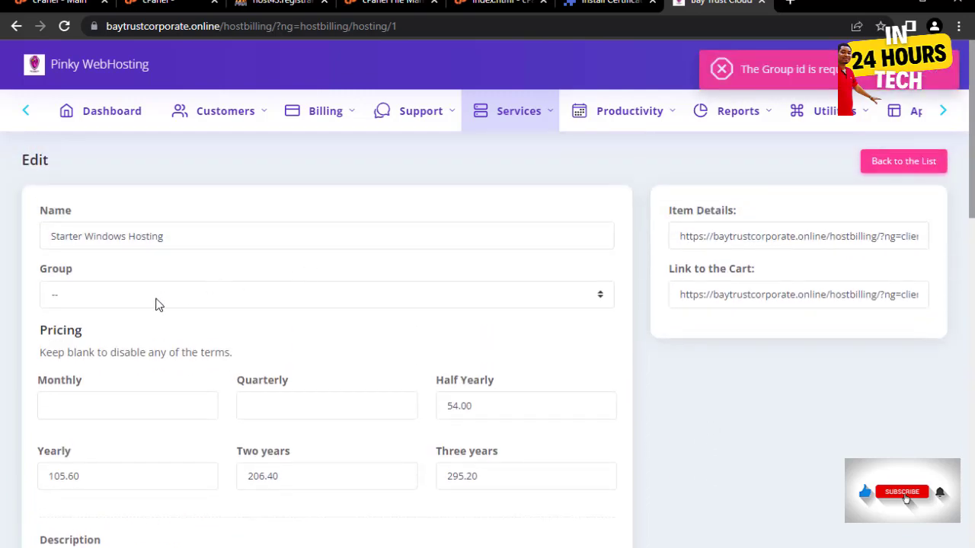
- Put the plan in the Shared Hosting Linux Server group
{"action": "left_click", "coordinate": [178, 295]}
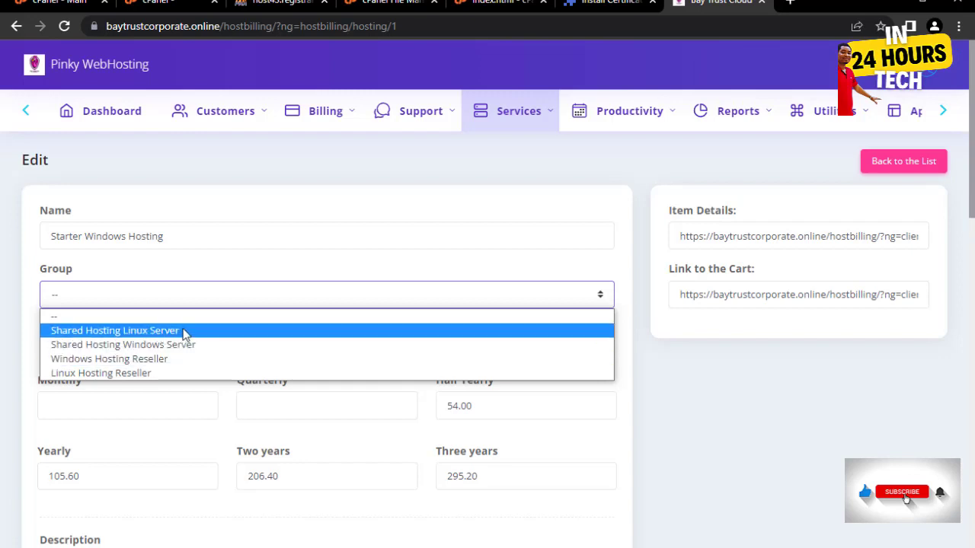
{"action": "left_click", "coordinate": [183, 332]}
{"action": "left_click", "coordinate": [156, 297]}
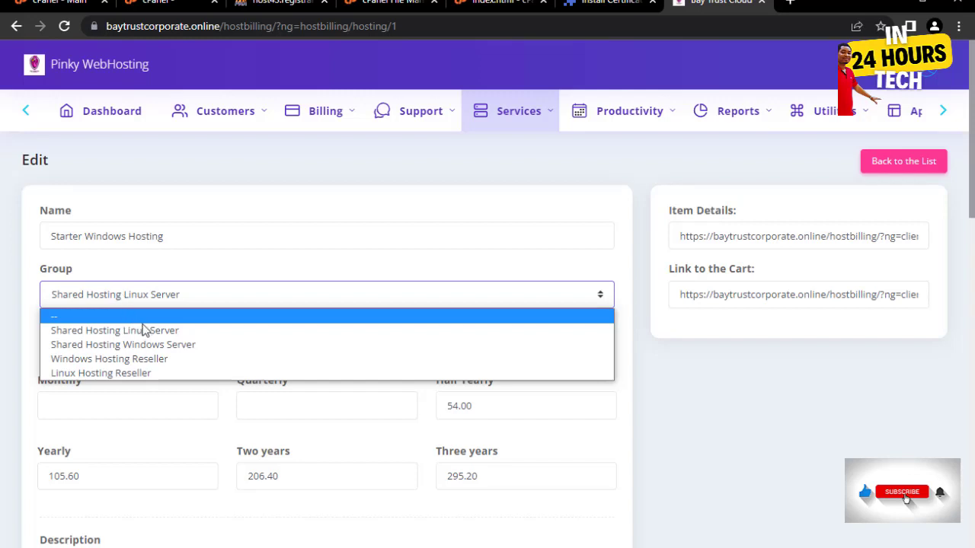
{"action": "left_click", "coordinate": [106, 332]}
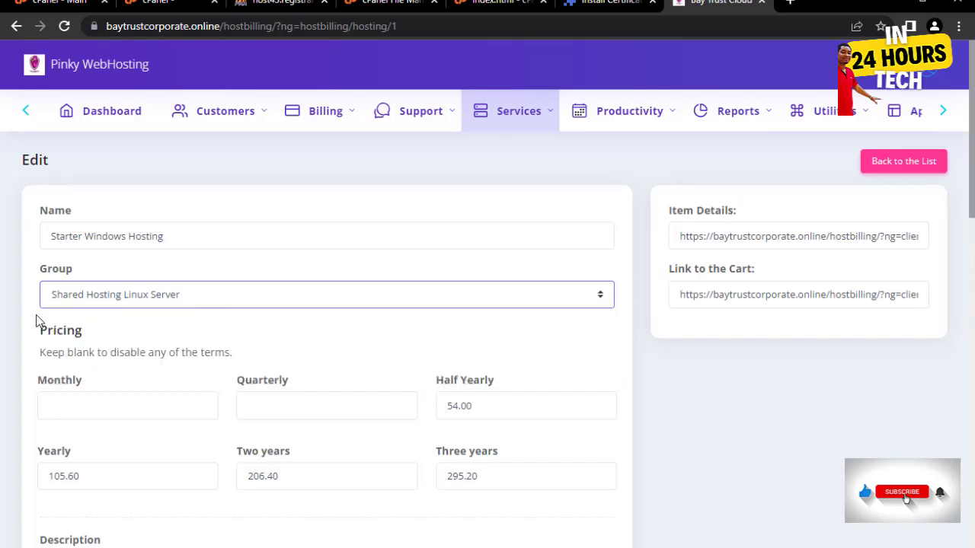
{"action": "scroll", "coordinate": [31, 343], "scroll_direction": "down", "scroll_amount": 15}
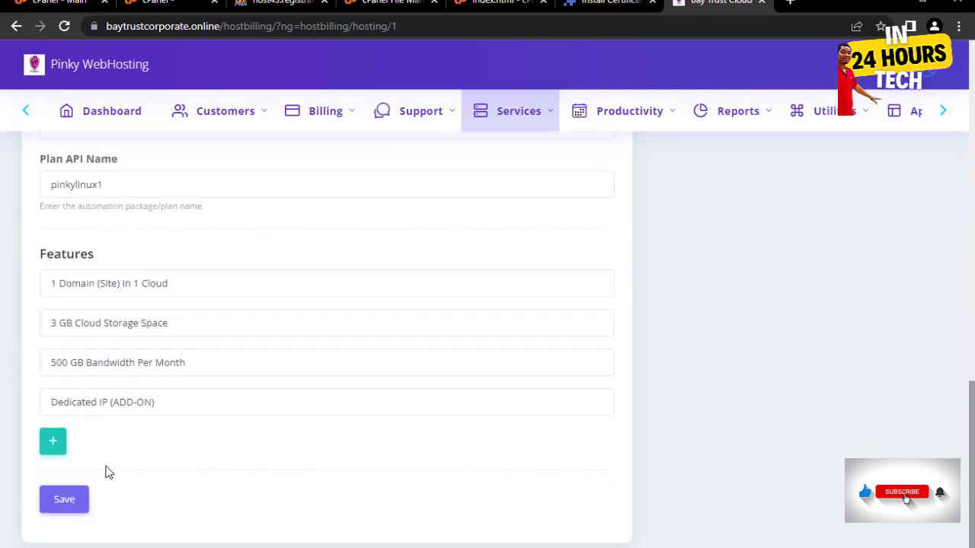
{"action": "scroll", "coordinate": [163, 372], "scroll_direction": "up", "scroll_amount": 4}
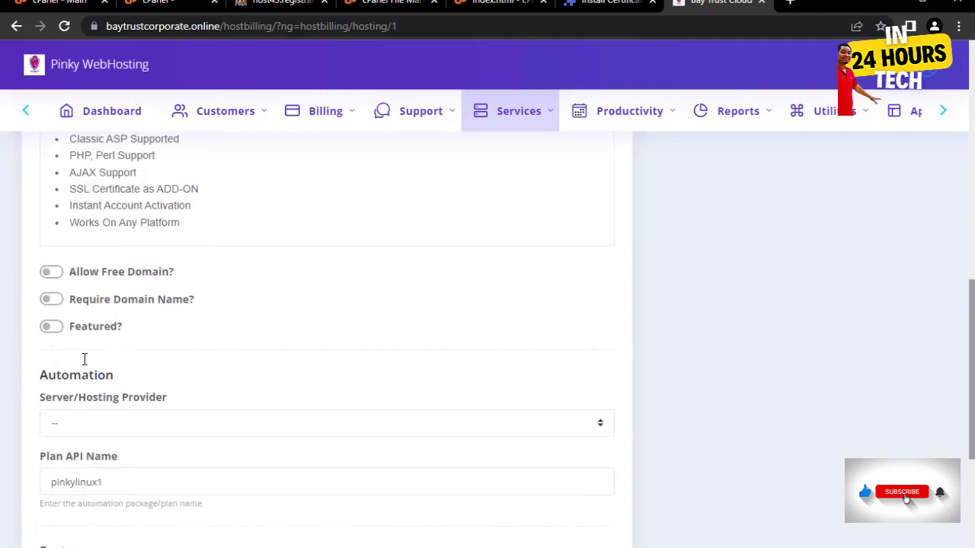
{"action": "scroll", "coordinate": [83, 343], "scroll_direction": "down", "scroll_amount": 4}
{"action": "scroll", "coordinate": [79, 316], "scroll_direction": "up", "scroll_amount": 3}
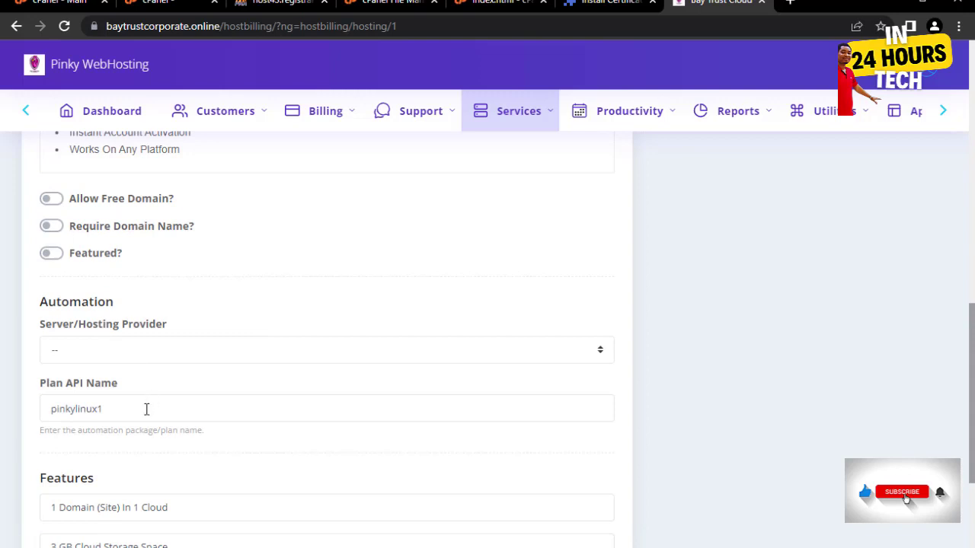
{"action": "left_click", "coordinate": [146, 409]}
{"action": "left_click", "coordinate": [150, 351]}
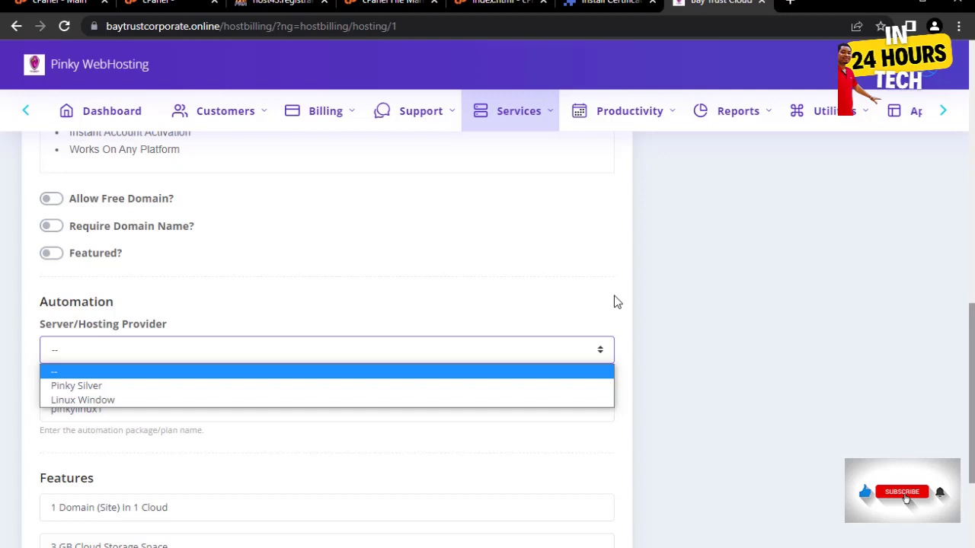
- Choose Pinky Silver as server provider for Starter Windows Hosting and save
{"action": "left_click", "coordinate": [631, 274]}
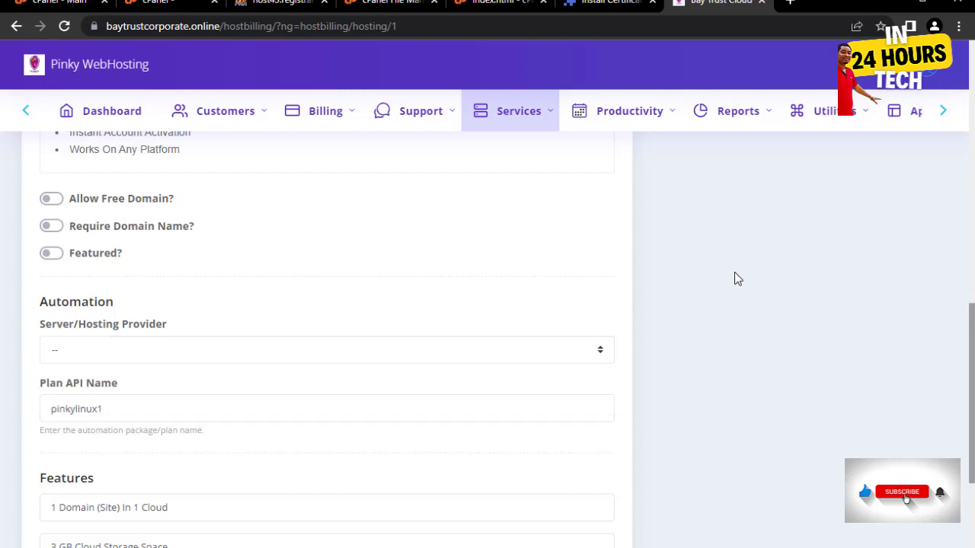
{"action": "left_click", "coordinate": [224, 355]}
{"action": "left_click", "coordinate": [191, 386]}
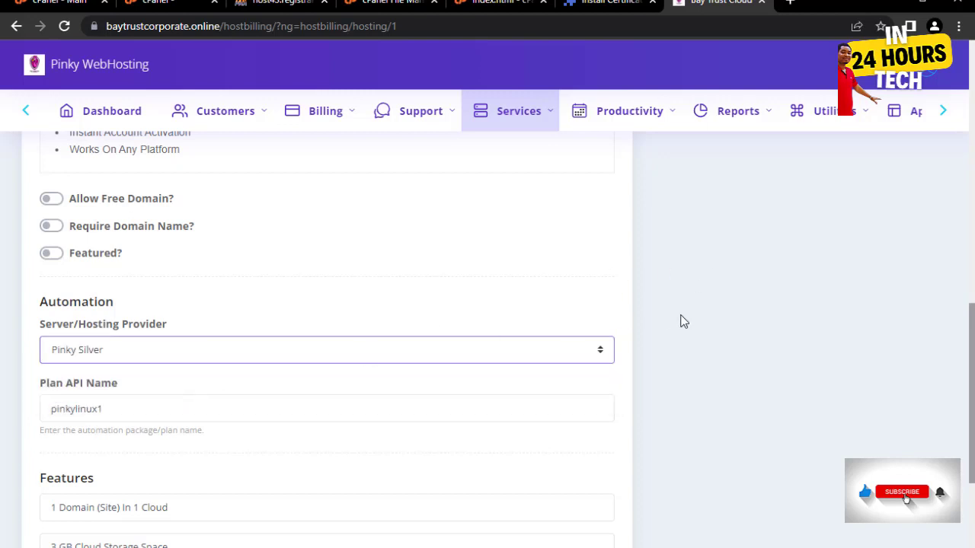
{"action": "scroll", "coordinate": [685, 320], "scroll_direction": "down", "scroll_amount": 3}
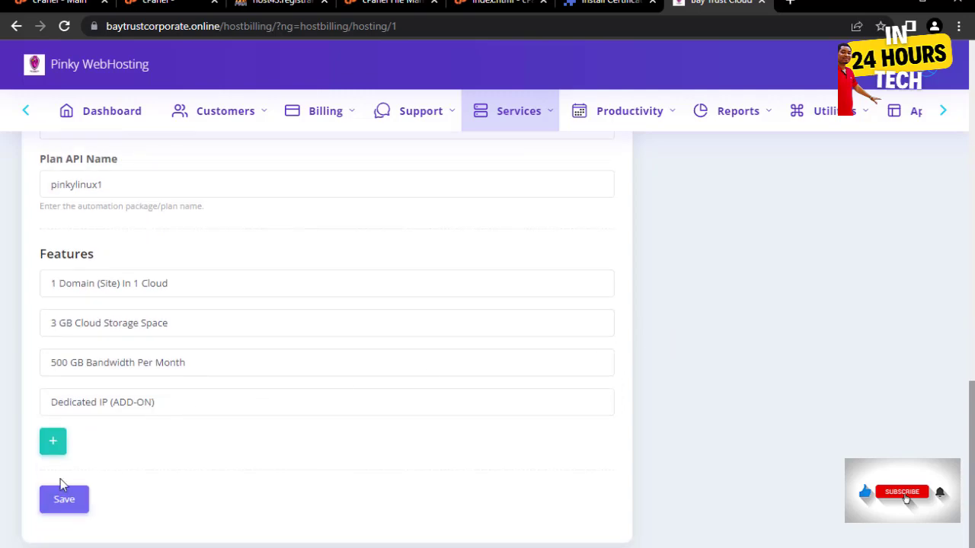
{"action": "left_click", "coordinate": [64, 500]}
{"action": "scroll", "coordinate": [670, 332], "scroll_direction": "up", "scroll_amount": 4}
{"action": "scroll", "coordinate": [694, 339], "scroll_direction": "up", "scroll_amount": 8}
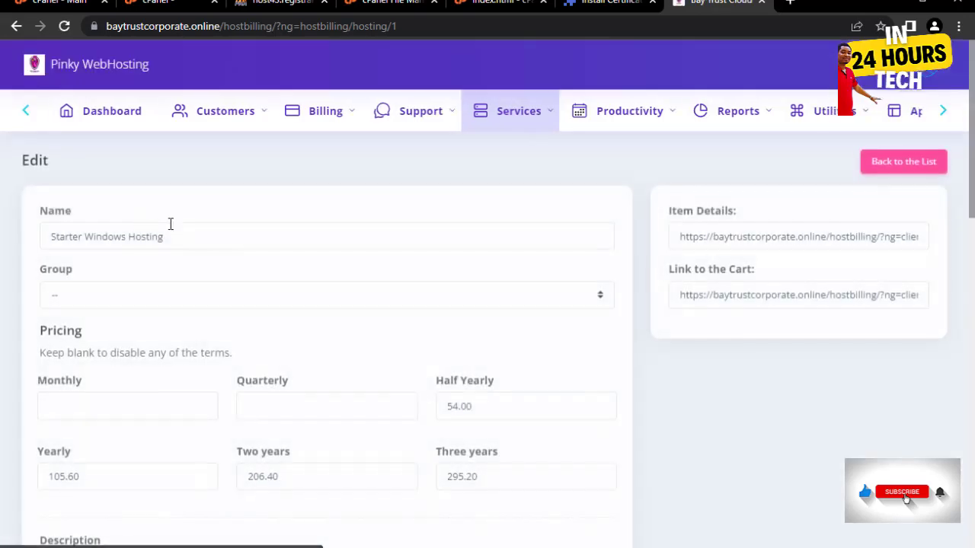
{"action": "scroll", "coordinate": [637, 233], "scroll_direction": "down", "scroll_amount": 1}
{"action": "scroll", "coordinate": [638, 235], "scroll_direction": "up", "scroll_amount": 1}
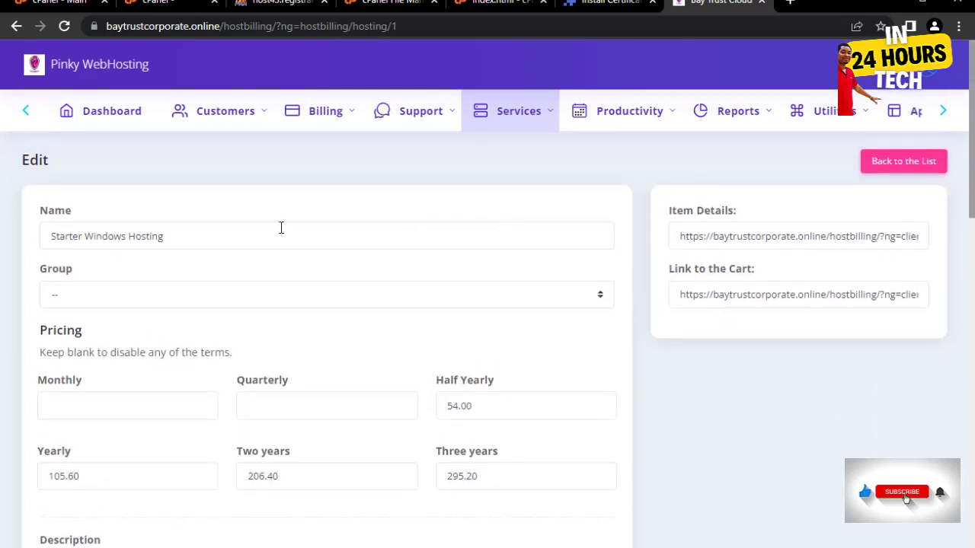
- Back on the hosting plans list, confirm Starter Windows Hosting at $54.00 half-yearly
{"action": "left_click", "coordinate": [904, 163]}
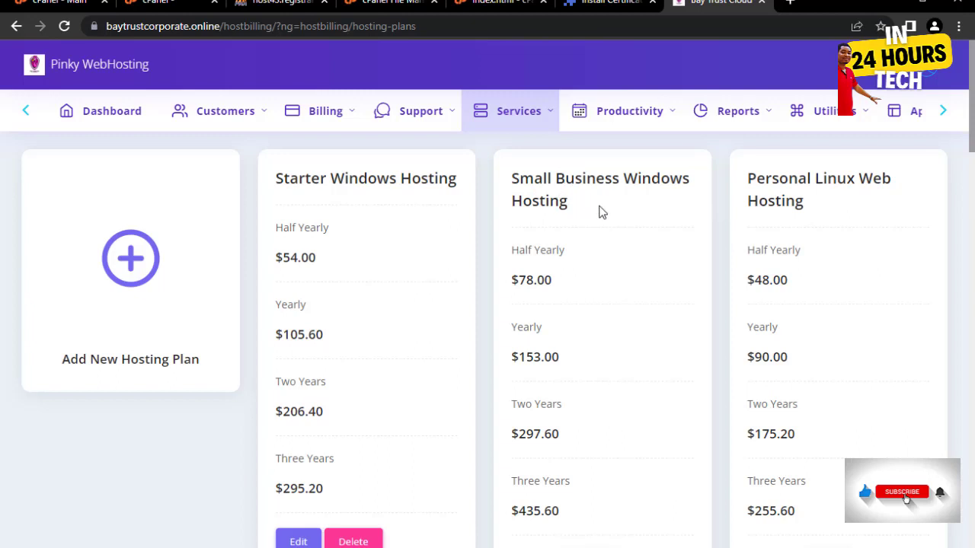
{"action": "scroll", "coordinate": [592, 216], "scroll_direction": "down", "scroll_amount": 4}
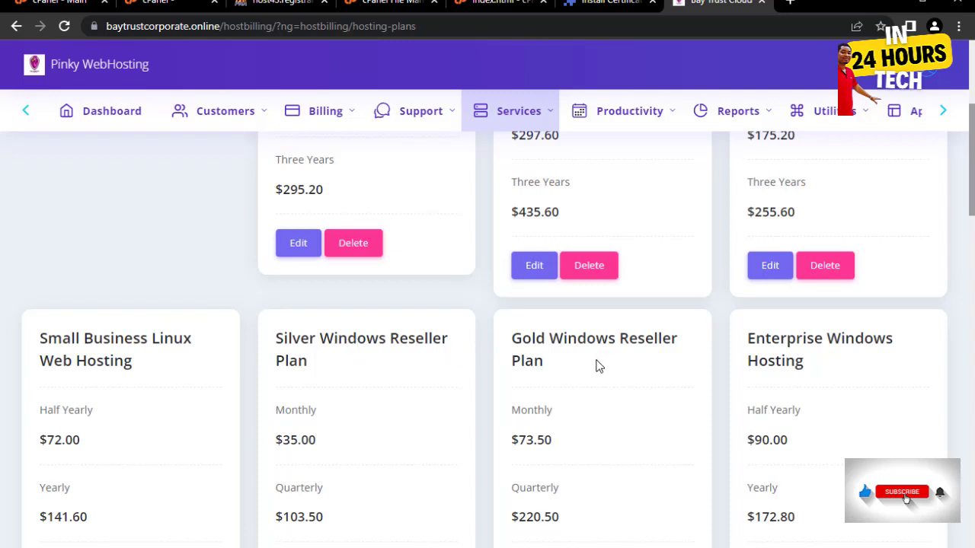
{"action": "scroll", "coordinate": [609, 364], "scroll_direction": "down", "scroll_amount": 4}
{"action": "scroll", "coordinate": [613, 346], "scroll_direction": "down", "scroll_amount": 7}
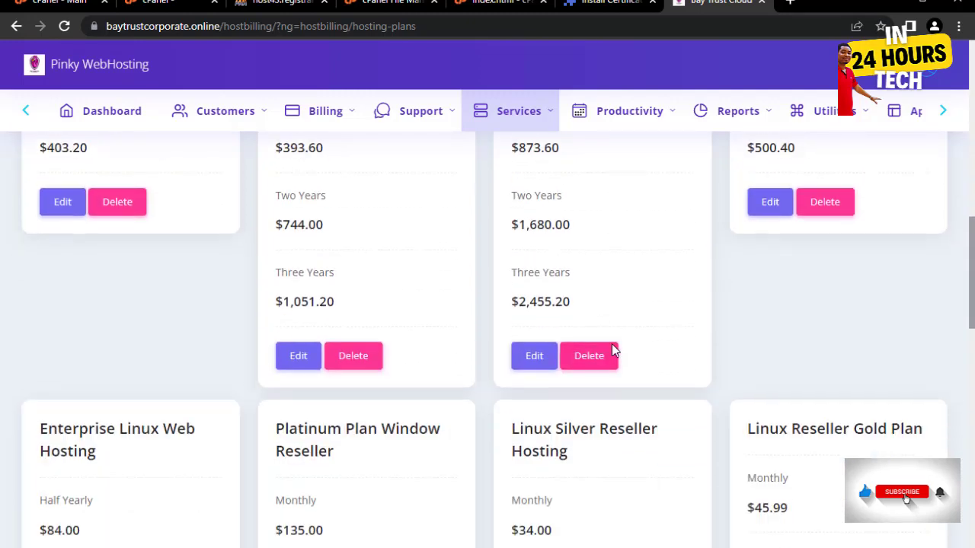
{"action": "scroll", "coordinate": [606, 342], "scroll_direction": "up", "scroll_amount": 3}
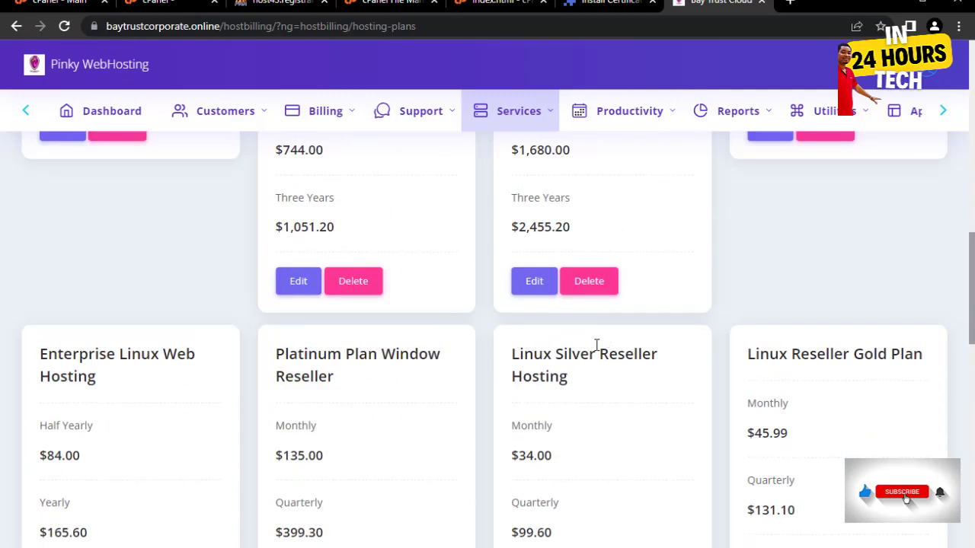
{"action": "scroll", "coordinate": [564, 339], "scroll_direction": "down", "scroll_amount": 6}
{"action": "scroll", "coordinate": [531, 321], "scroll_direction": "up", "scroll_amount": 4}
{"action": "scroll", "coordinate": [531, 324], "scroll_direction": "down", "scroll_amount": 1}
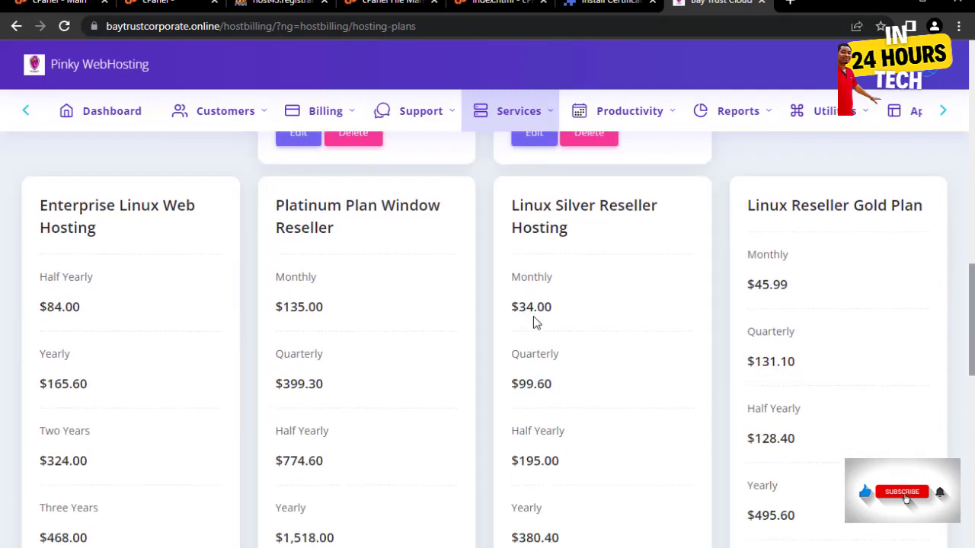
{"action": "scroll", "coordinate": [533, 323], "scroll_direction": "up", "scroll_amount": 13}
{"action": "scroll", "coordinate": [540, 320], "scroll_direction": "up", "scroll_amount": 2}
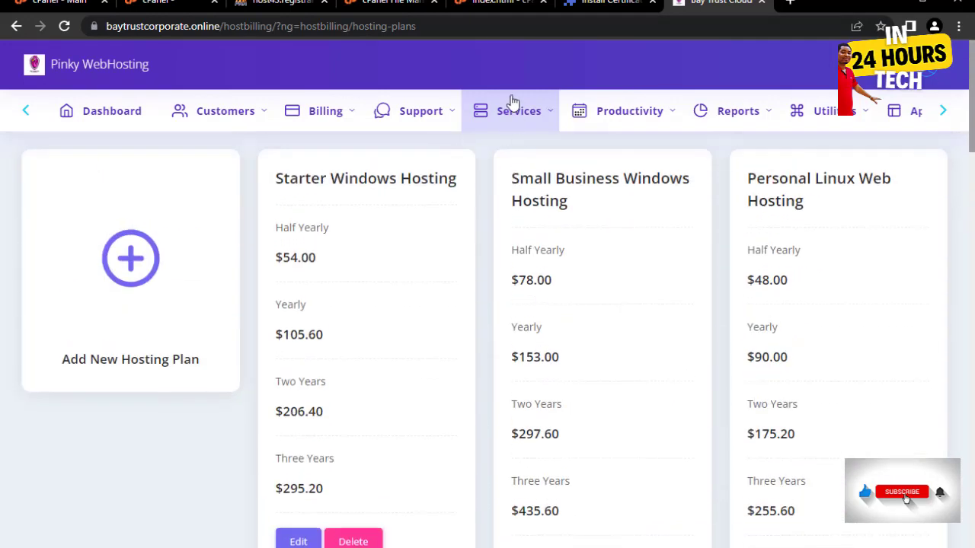
{"action": "left_click", "coordinate": [515, 111]}
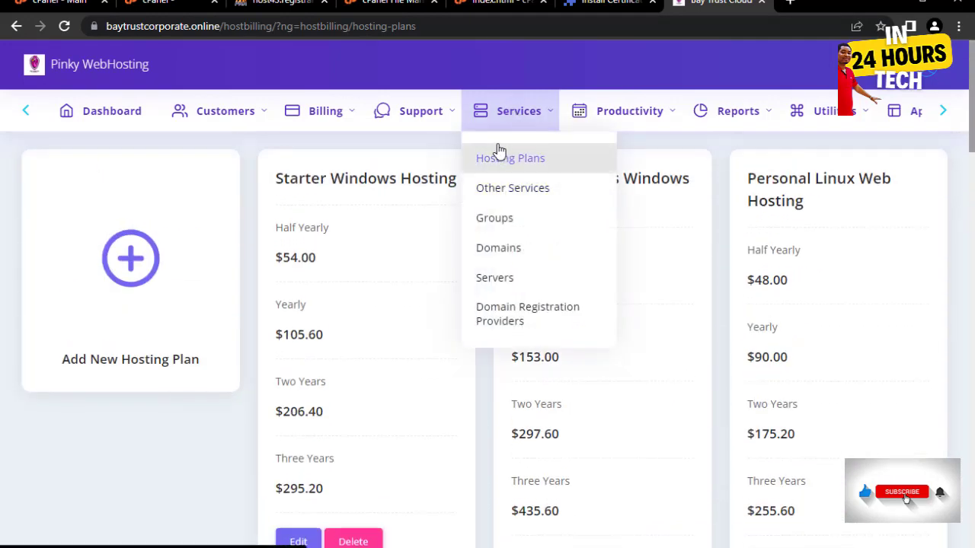
- Go to Services > Other Services, which shows only the Add New Service card
{"action": "left_click", "coordinate": [514, 194]}
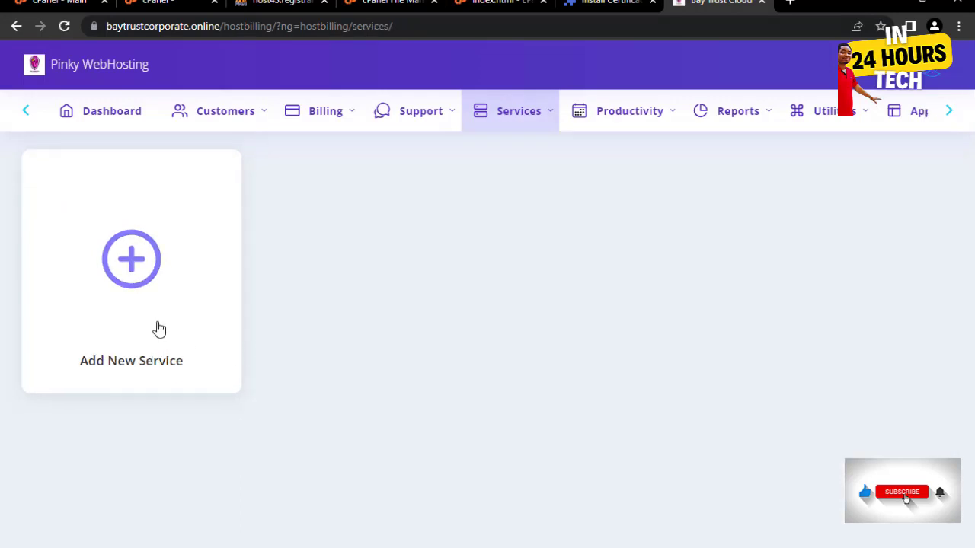
{"action": "mouse_move", "coordinate": [524, 115]}
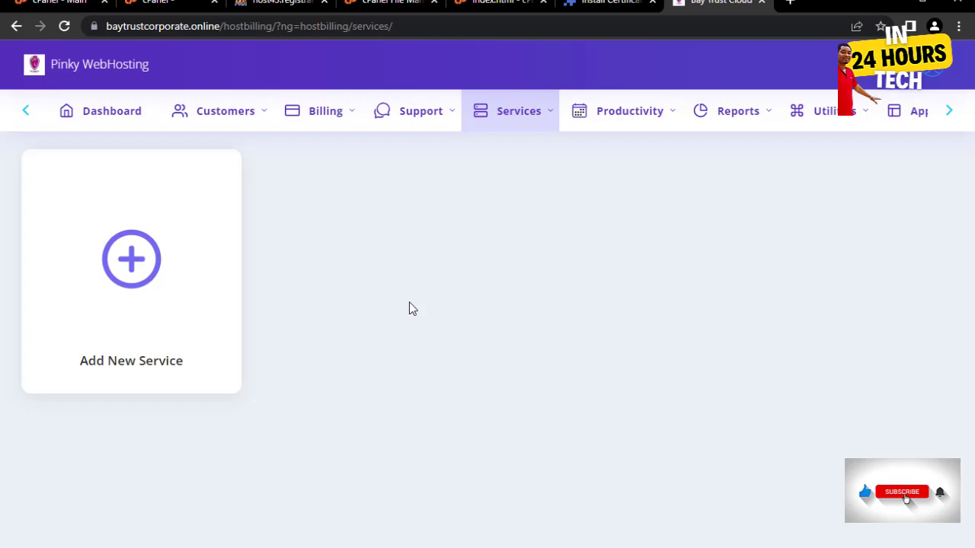
- Start a new service and name it SSL
{"action": "left_click", "coordinate": [134, 273]}
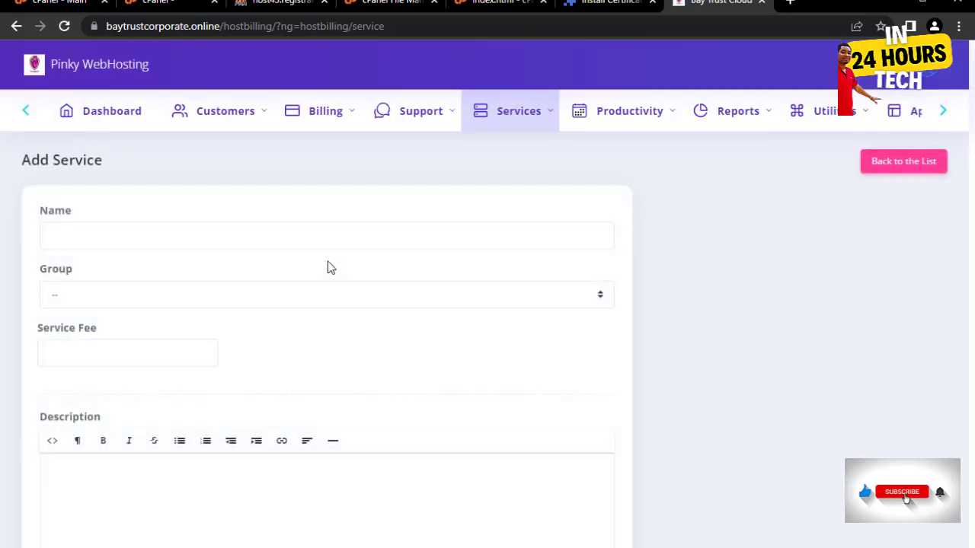
{"action": "left_click", "coordinate": [181, 233]}
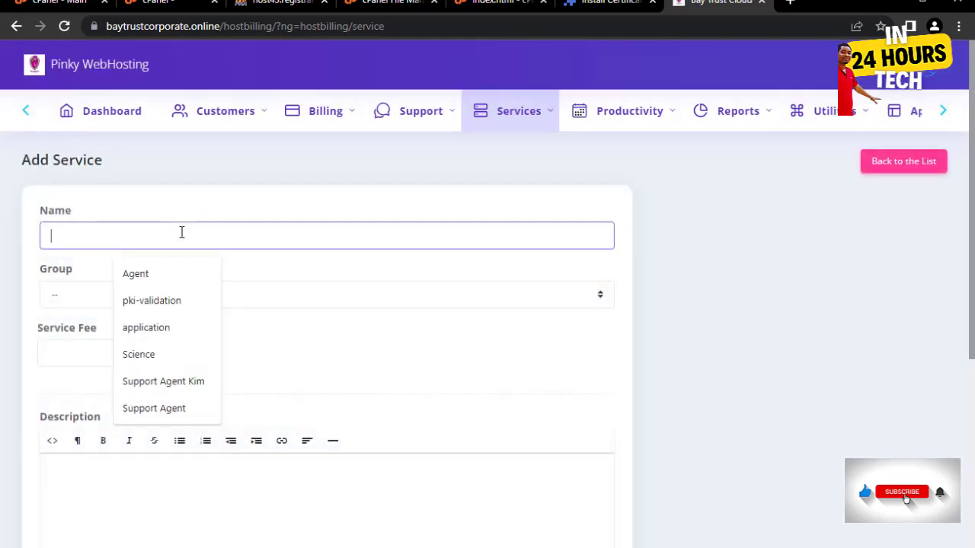
{"action": "type", "text": "SSL"}
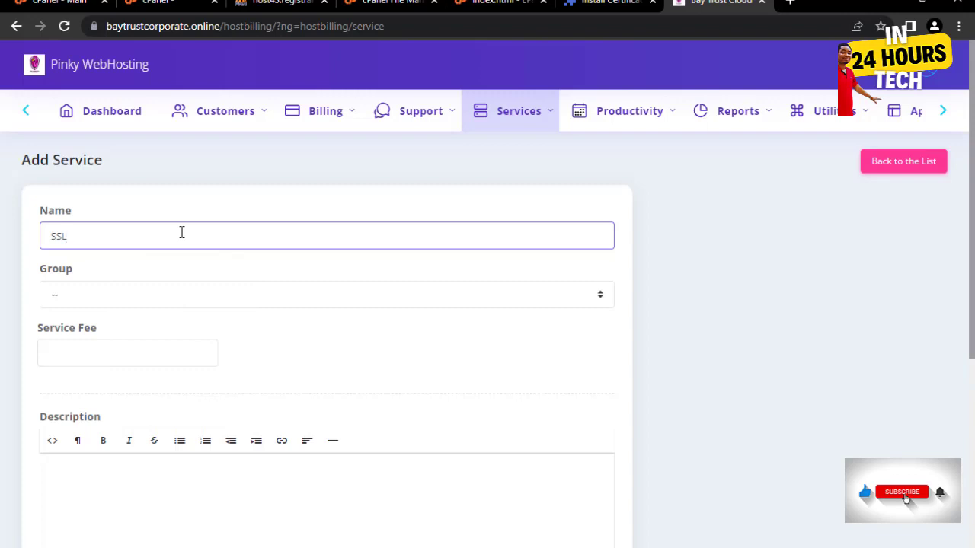
- Check the Group list, find no fitting group, and go to the service Groups page
{"action": "left_click", "coordinate": [142, 303]}
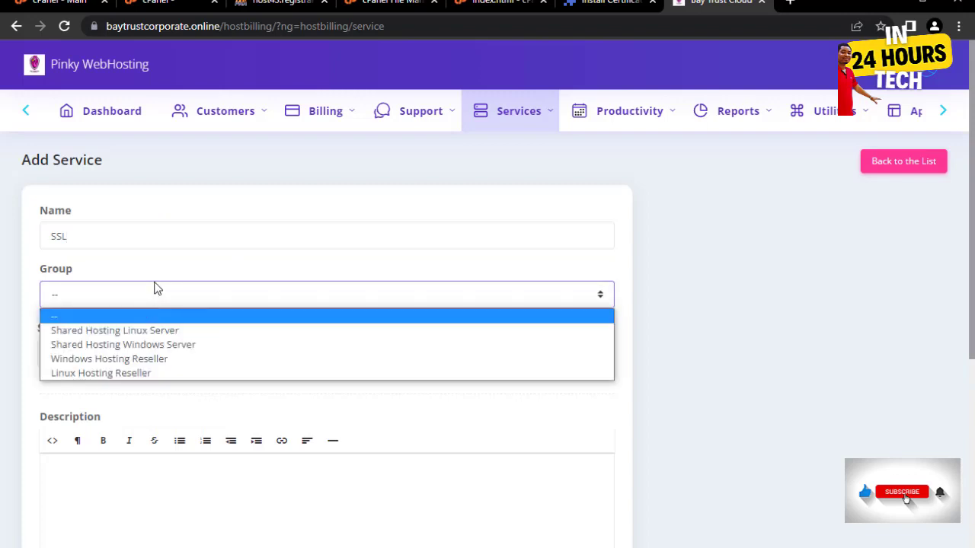
{"action": "left_click", "coordinate": [155, 288]}
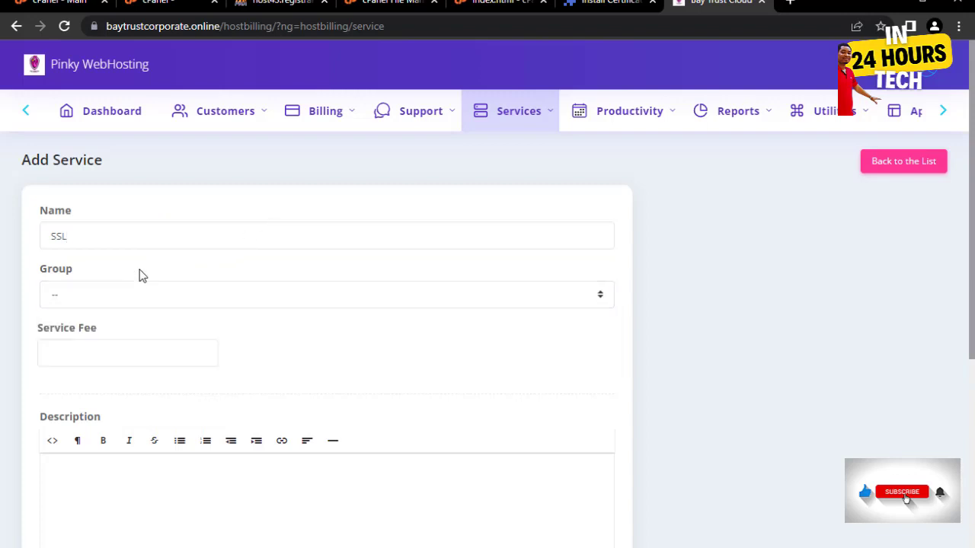
{"action": "left_click", "coordinate": [509, 113]}
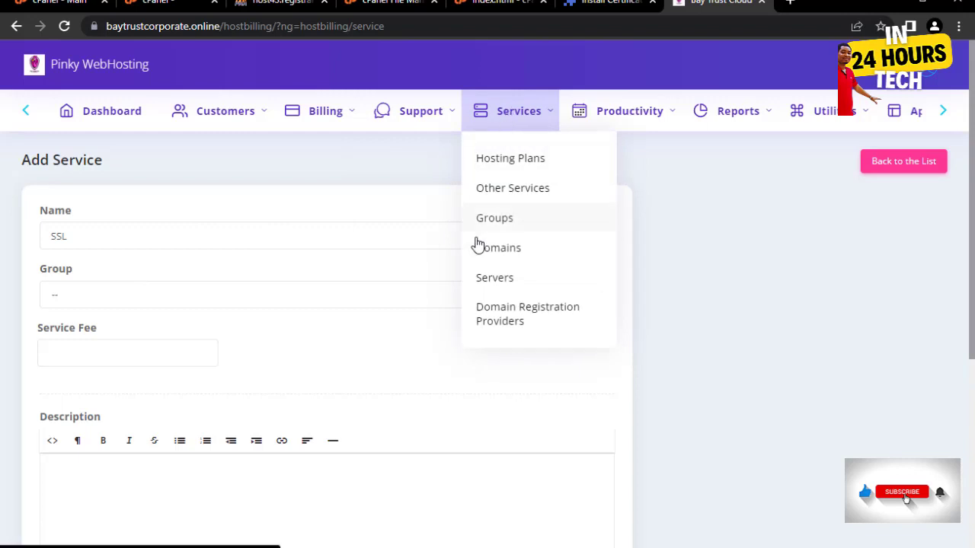
{"action": "left_click", "coordinate": [495, 224]}
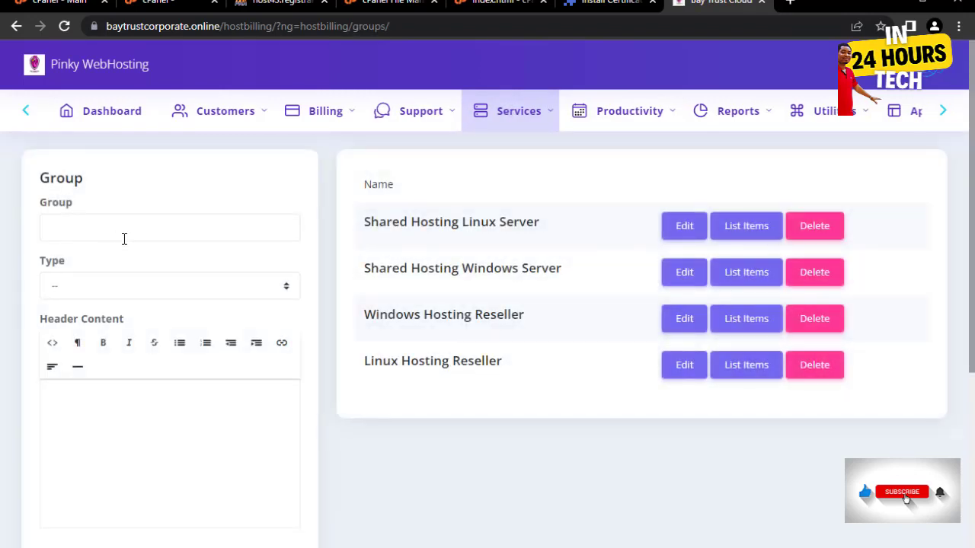
- Name the new group Gen1 and set its type to Other Services
{"action": "left_click", "coordinate": [124, 229]}
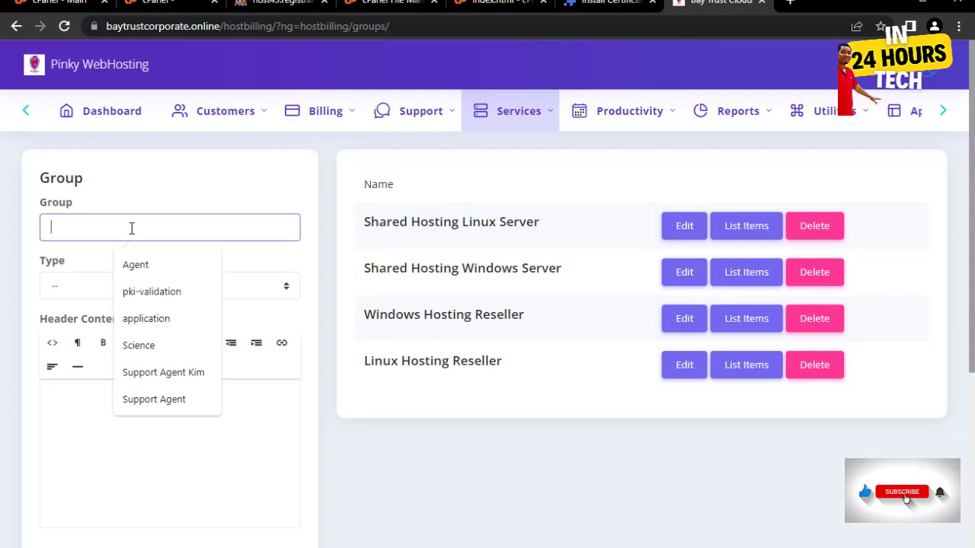
{"action": "type", "text": "o"}
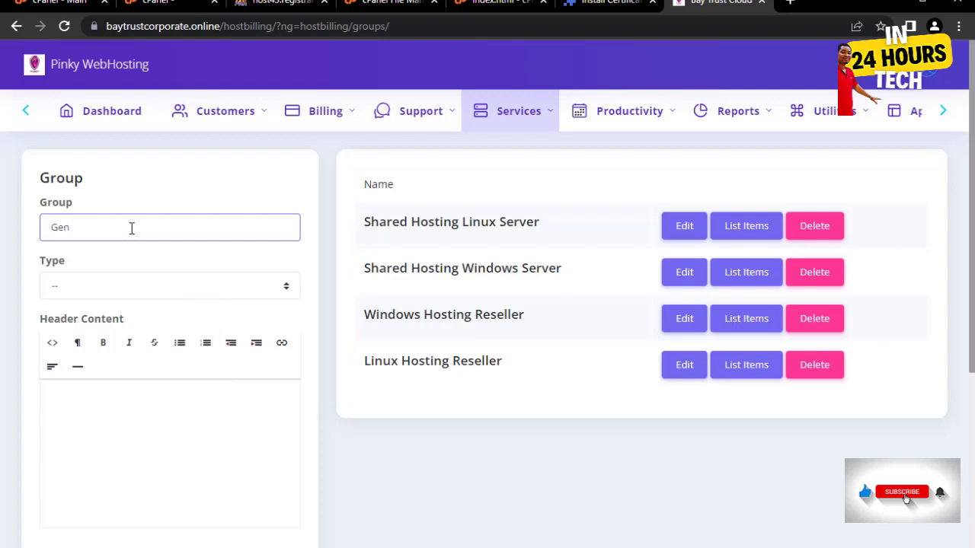
{"action": "type", "text": "1"}
{"action": "left_click", "coordinate": [181, 285]}
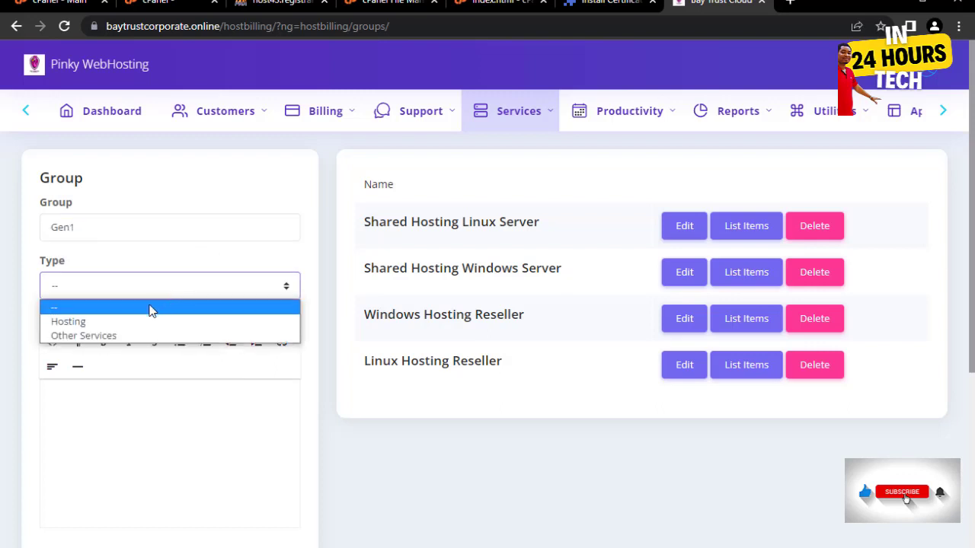
{"action": "left_click", "coordinate": [84, 336]}
{"action": "scroll", "coordinate": [118, 374], "scroll_direction": "down", "scroll_amount": 1}
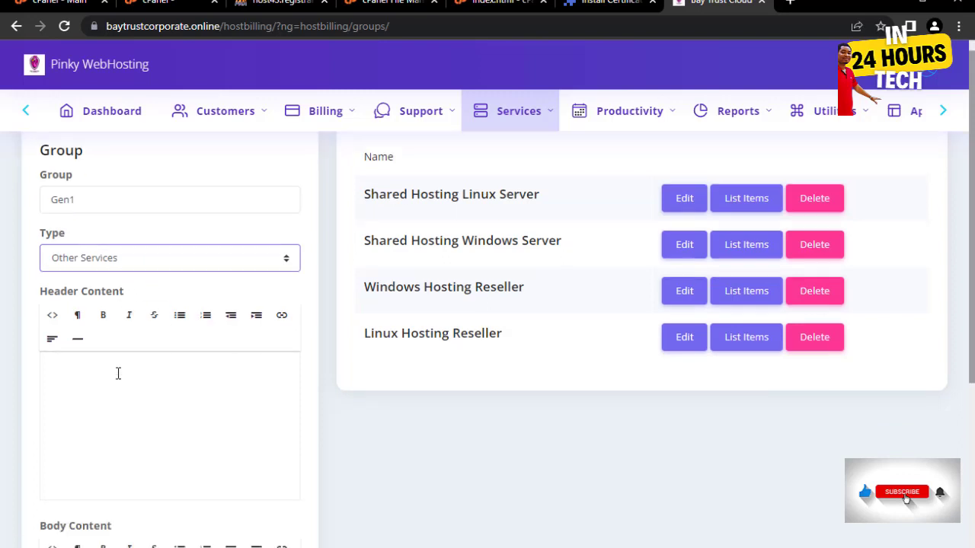
{"action": "scroll", "coordinate": [118, 373], "scroll_direction": "down", "scroll_amount": 2}
- Enter the group header text 'Get ssl for your domain'
{"action": "left_click", "coordinate": [125, 308]}
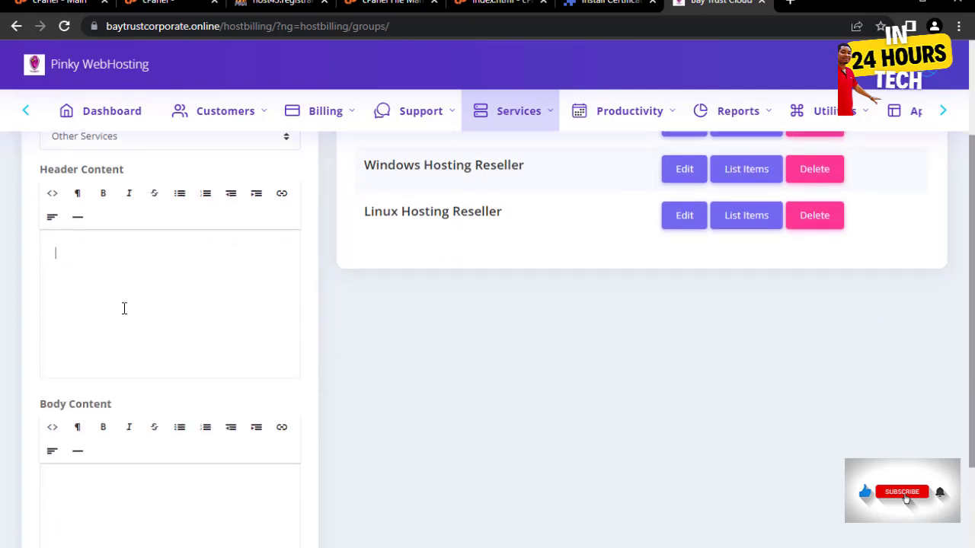
{"action": "type", "text": "gET"}
{"action": "key", "text": "BackSpace"}
{"action": "key", "text": "BackSpace"}
{"action": "type", "text": "Get ssl for your d"}
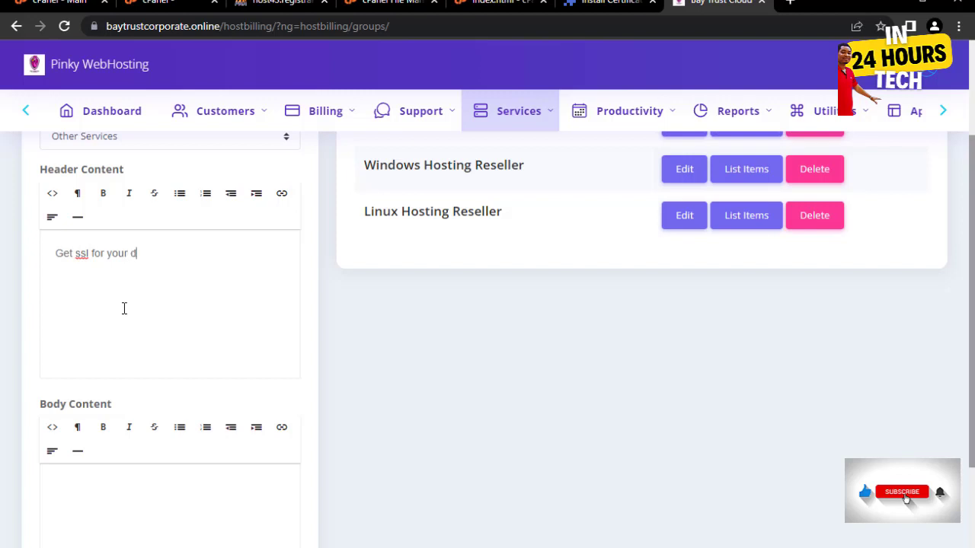
{"action": "type", "text": "omain"}
{"action": "scroll", "coordinate": [305, 419], "scroll_direction": "down", "scroll_amount": 2}
- Paste the yearly-plan text into the body content and save the Gen1 group
{"action": "left_click", "coordinate": [144, 402]}
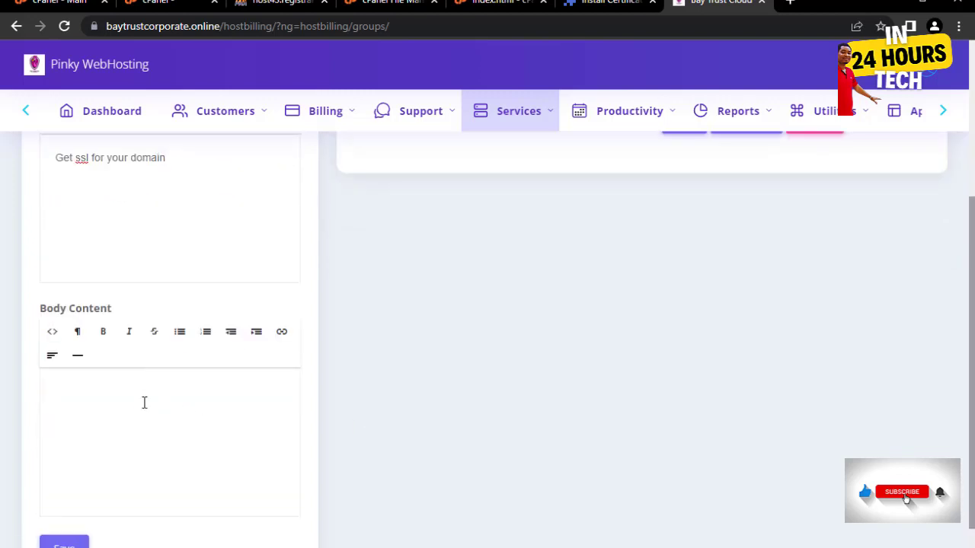
{"action": "scroll", "coordinate": [167, 305], "scroll_direction": "up", "scroll_amount": 3}
{"action": "left_click_drag", "start_coordinate": [190, 304], "coordinate": [3, 308]}
{"action": "key", "text": "ctrl+c"}
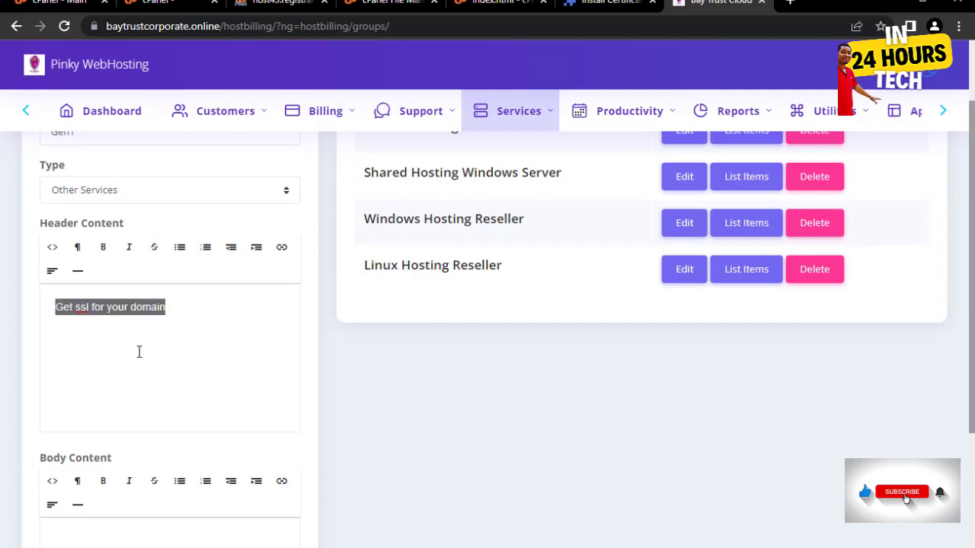
{"action": "scroll", "coordinate": [145, 457], "scroll_direction": "down", "scroll_amount": 3}
{"action": "left_click", "coordinate": [108, 377]}
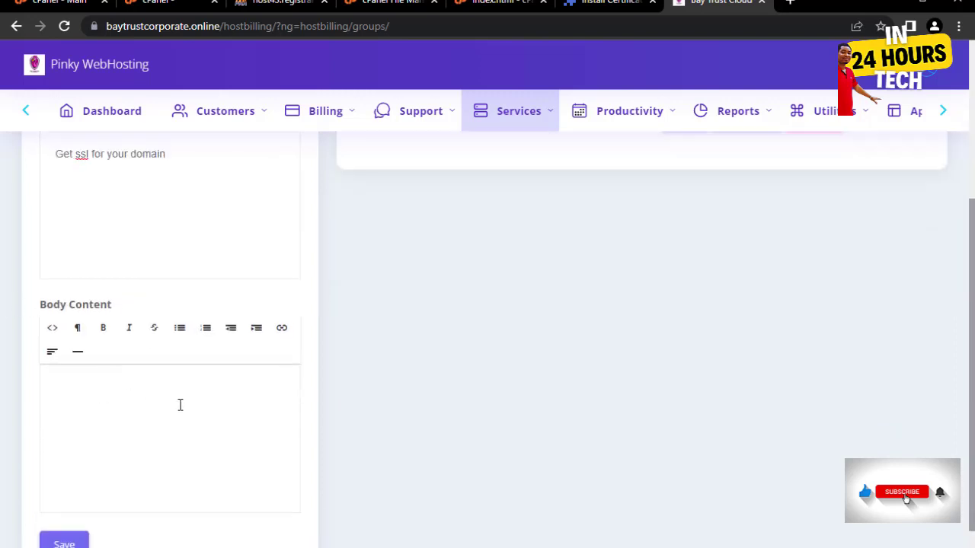
{"action": "key", "text": "ctrl+v"}
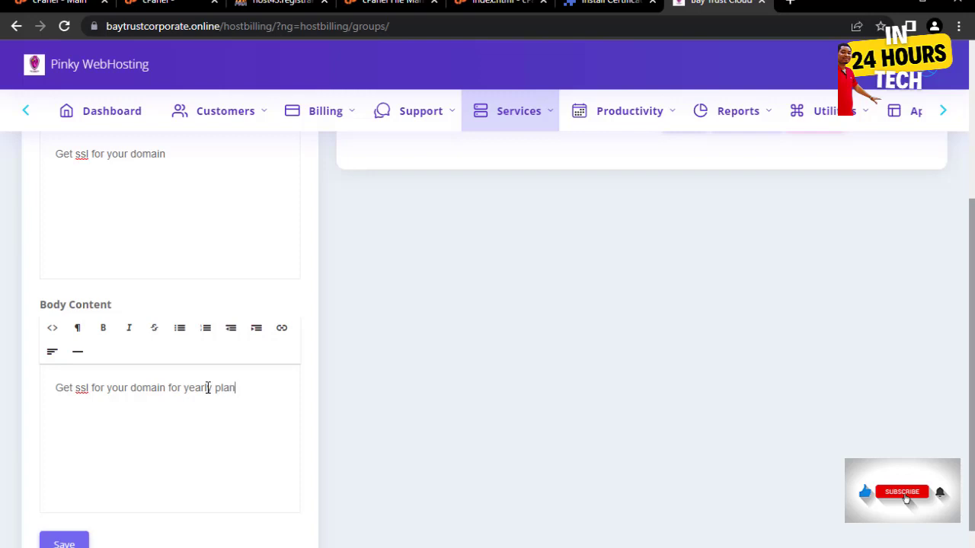
{"action": "left_click", "coordinate": [64, 542]}
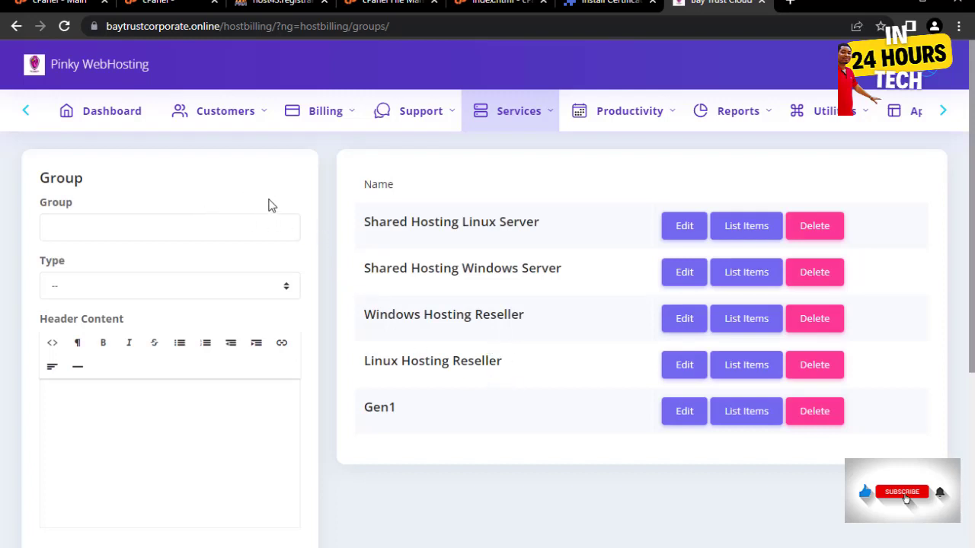
{"action": "left_click", "coordinate": [468, 113]}
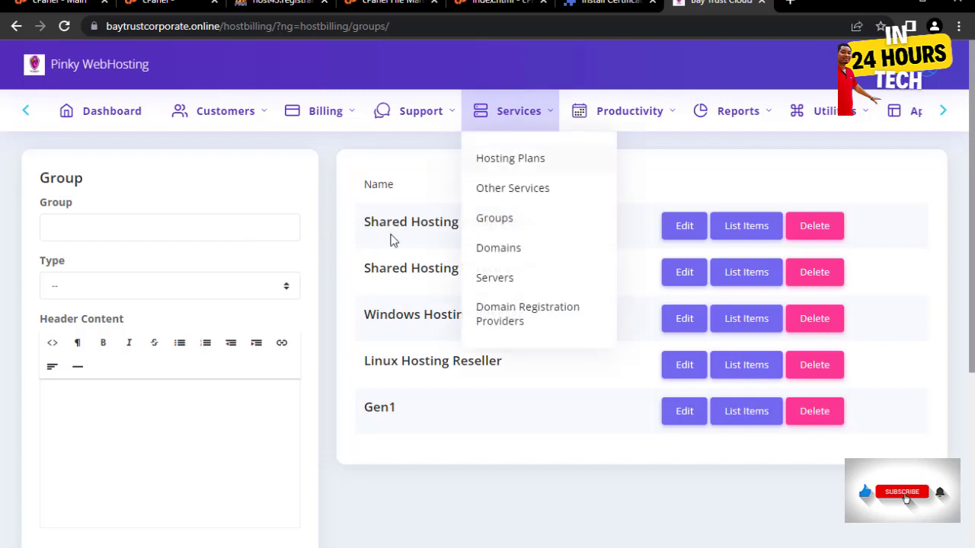
- Add a new Other Services entry named SSL in the Gen1 group
{"action": "mouse_move", "coordinate": [531, 112]}
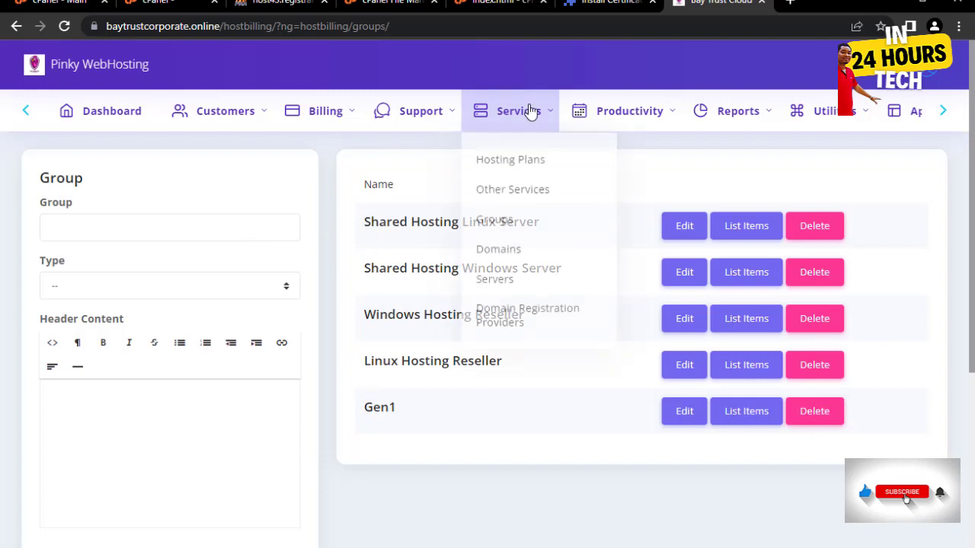
{"action": "left_click", "coordinate": [503, 190]}
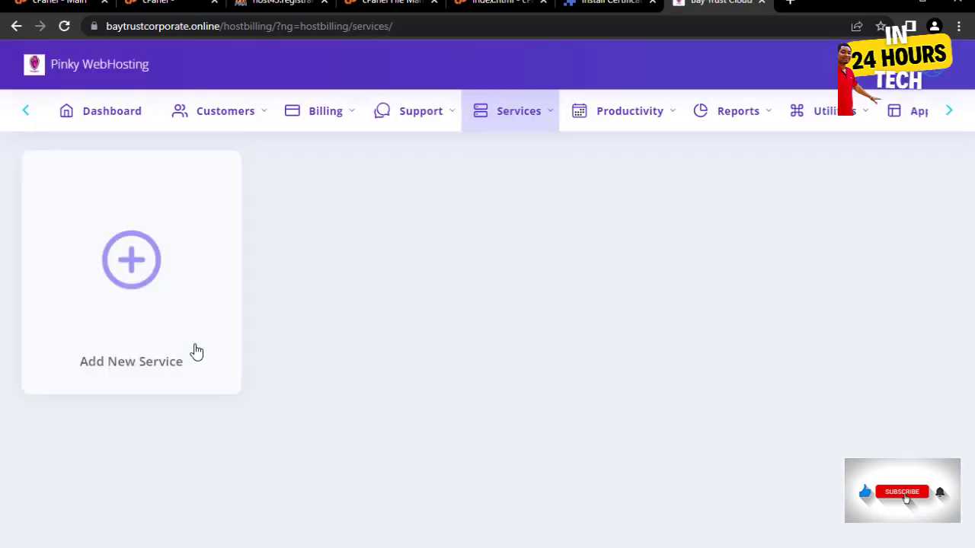
{"action": "left_click", "coordinate": [224, 309]}
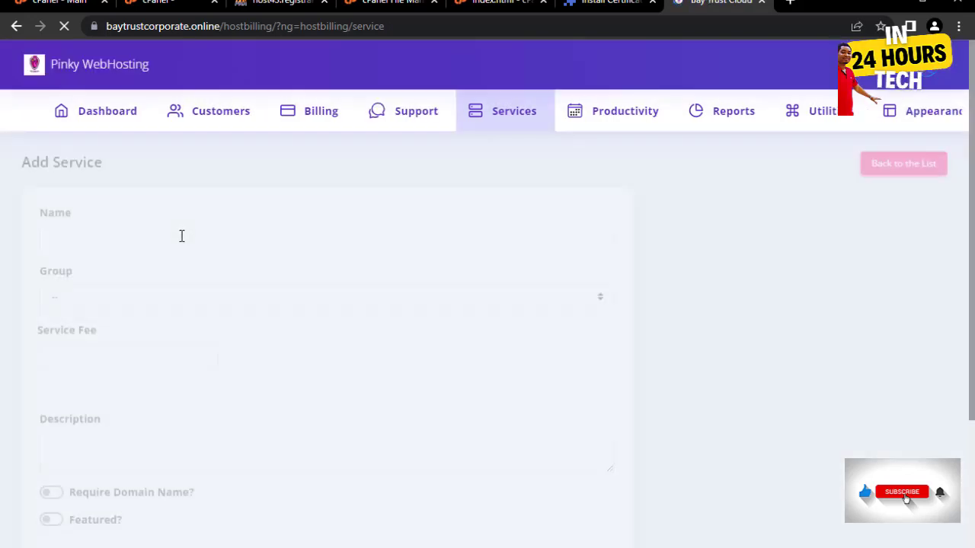
{"action": "left_click", "coordinate": [203, 236]}
{"action": "type", "text": "SSL"}
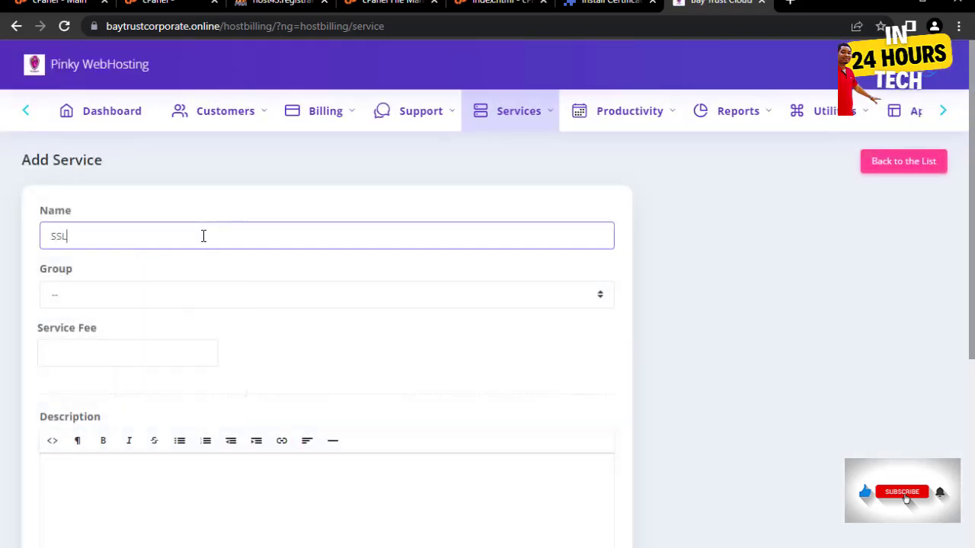
{"action": "left_click", "coordinate": [172, 304]}
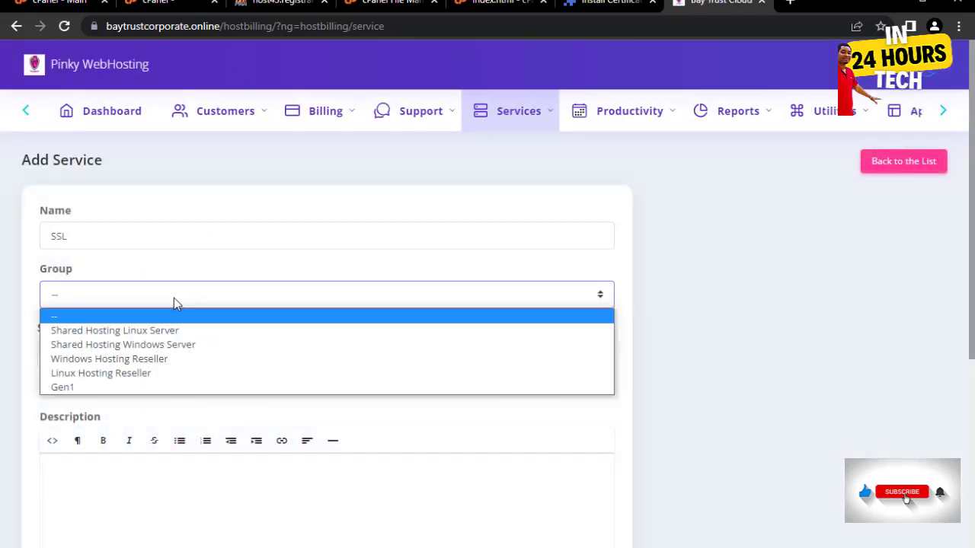
{"action": "left_click", "coordinate": [97, 388]}
- Set the SSL fee to 30.00, describe it as 'You get ssl for yearly', save, and return to the list
{"action": "left_click", "coordinate": [80, 347]}
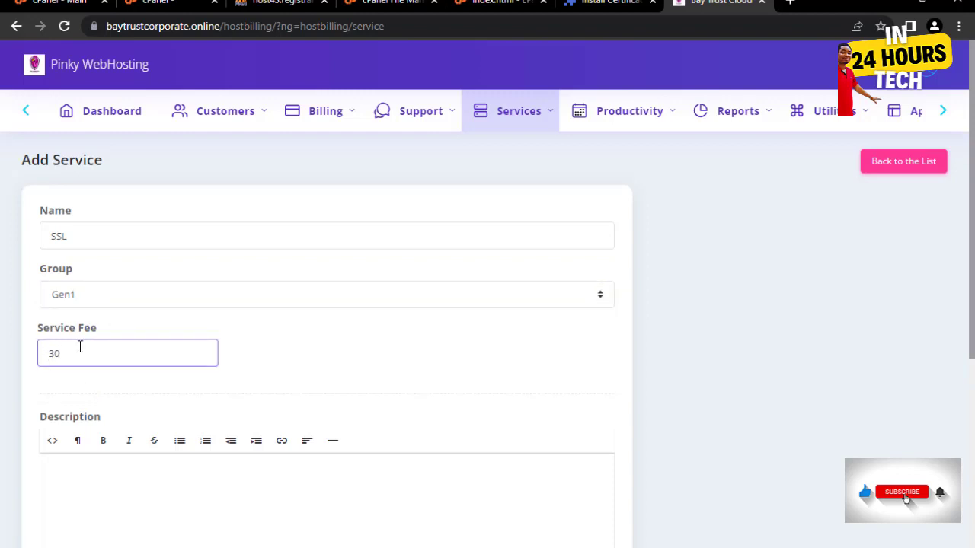
{"action": "scroll", "coordinate": [122, 365], "scroll_direction": "down", "scroll_amount": 4}
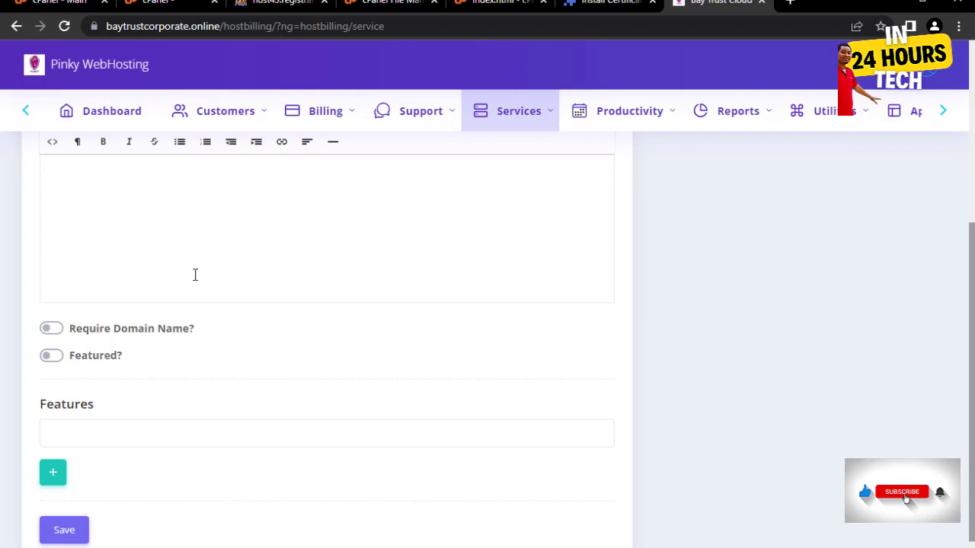
{"action": "scroll", "coordinate": [195, 275], "scroll_direction": "up", "scroll_amount": 1}
{"action": "left_click", "coordinate": [221, 319]}
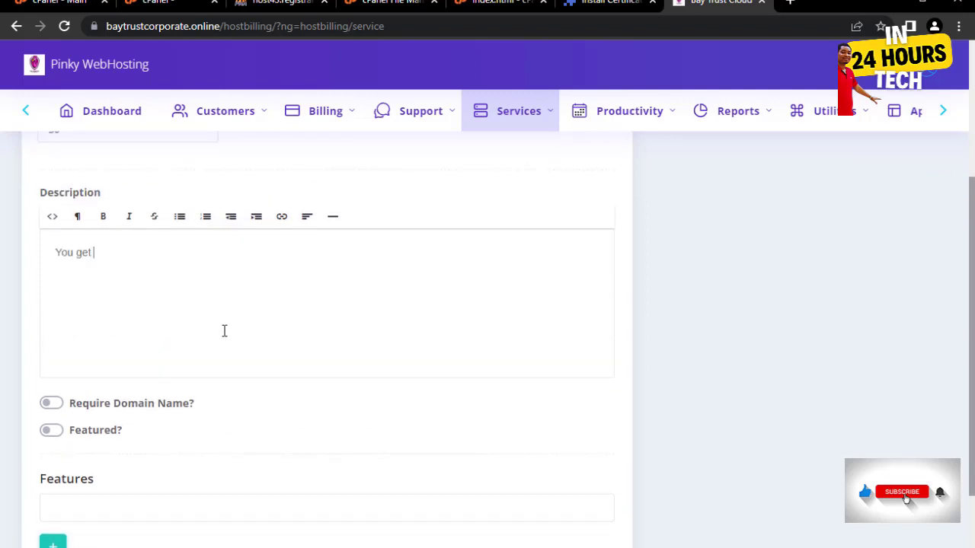
{"action": "type", "text": "You get ssl for yearly"}
{"action": "scroll", "coordinate": [229, 329], "scroll_direction": "down", "scroll_amount": 2}
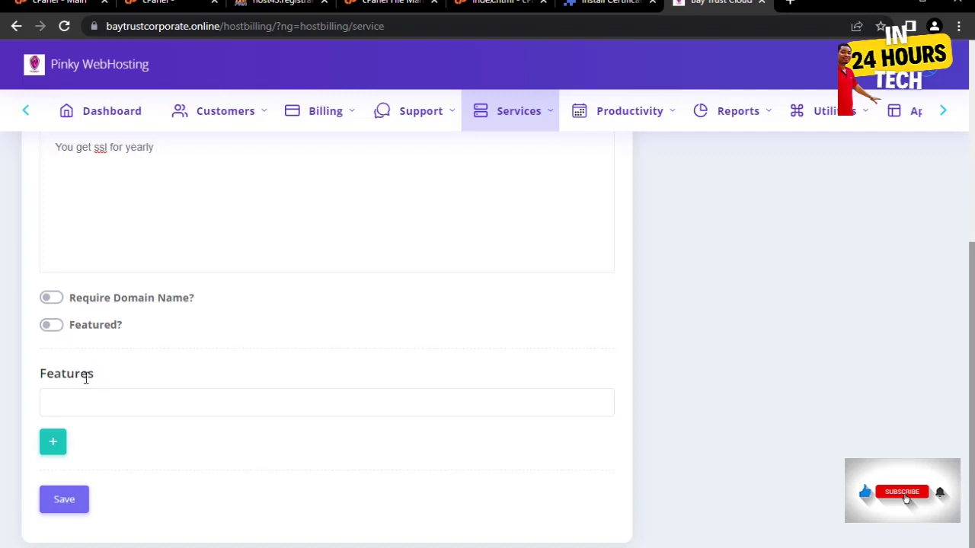
{"action": "left_click", "coordinate": [63, 506]}
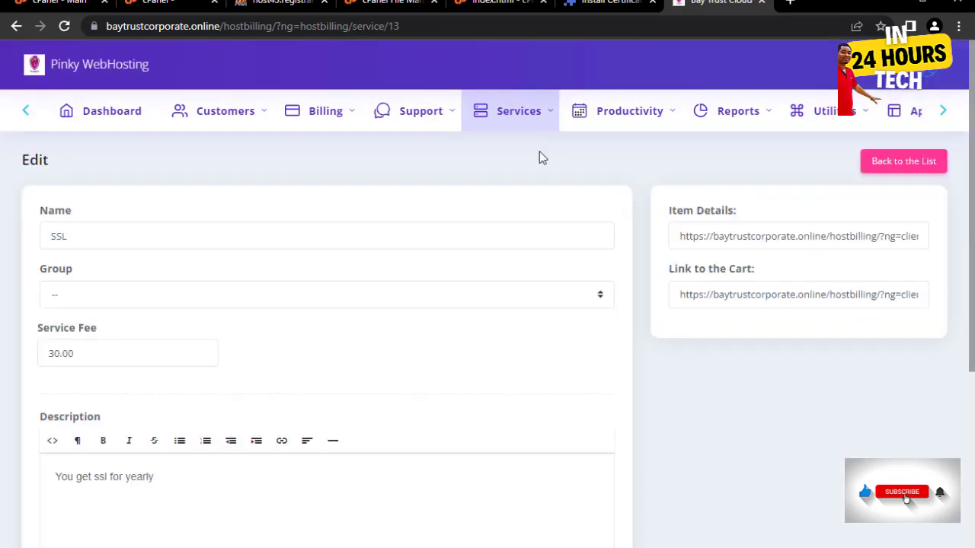
{"action": "left_click", "coordinate": [890, 171]}
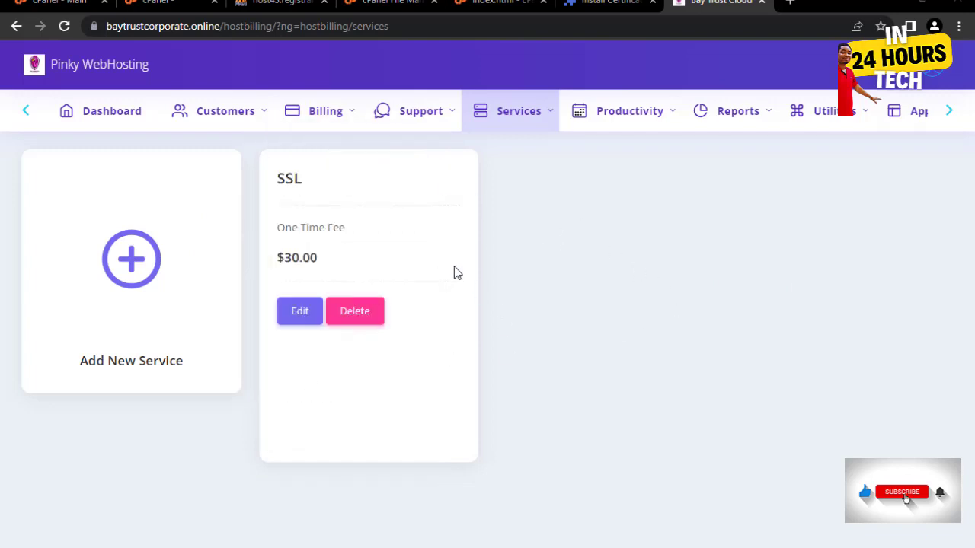
- Bring up the Billing menu's pages (hosting orders, invoices, payments) from the Services page
{"action": "mouse_move", "coordinate": [511, 119]}
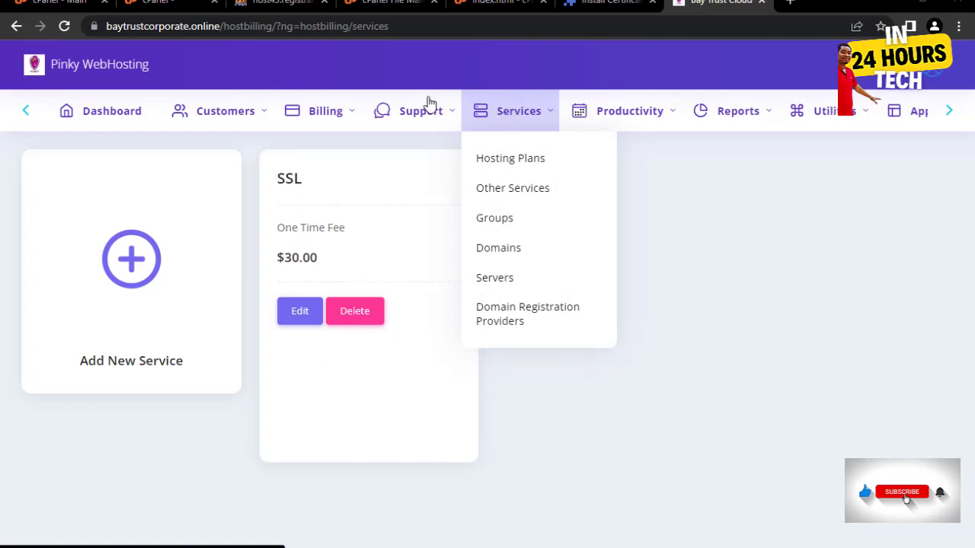
{"action": "mouse_move", "coordinate": [431, 121]}
{"action": "mouse_move", "coordinate": [340, 124]}
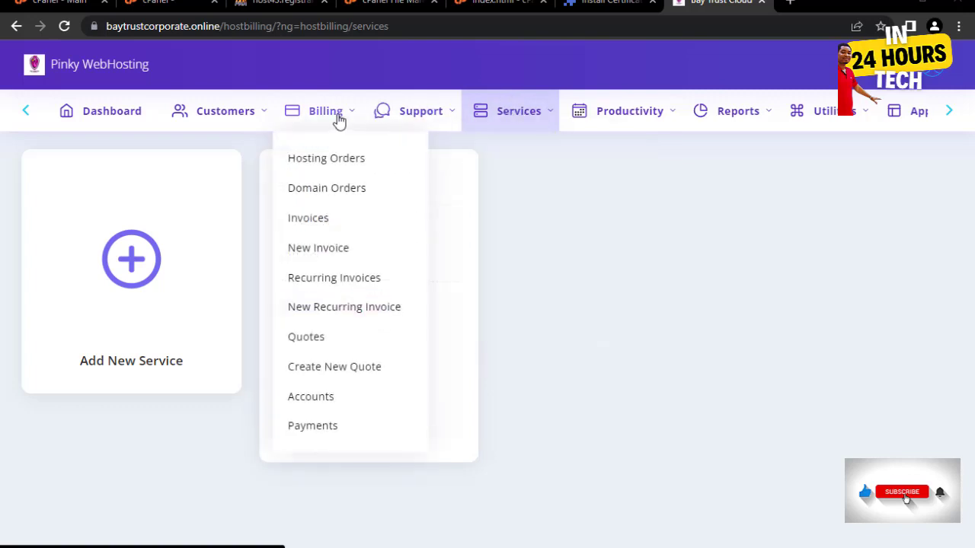
- Review Hosting Orders, Domain Orders, then Invoices showing $15.00 paid and $48.00 unpaid
{"action": "left_click", "coordinate": [327, 166]}
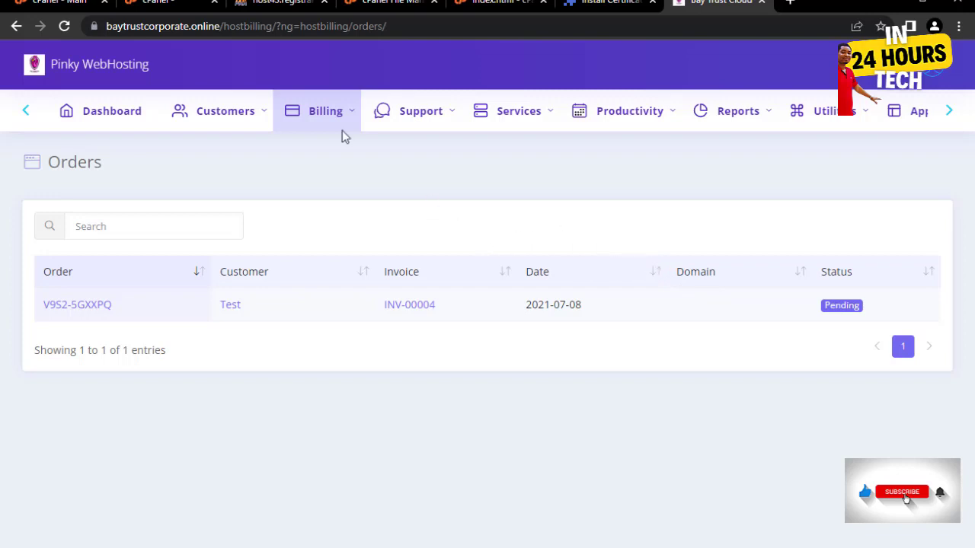
{"action": "left_click", "coordinate": [305, 110]}
{"action": "left_click", "coordinate": [318, 195]}
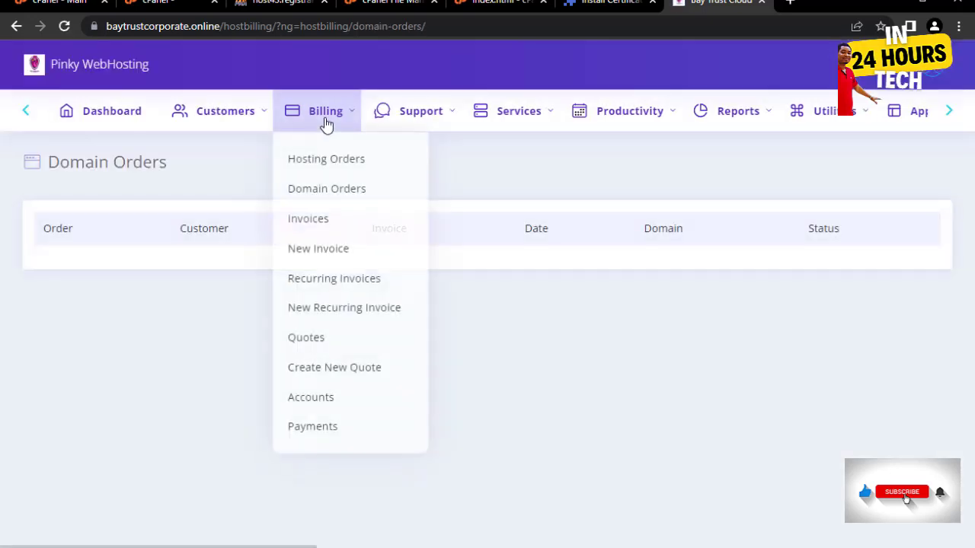
{"action": "mouse_move", "coordinate": [325, 114]}
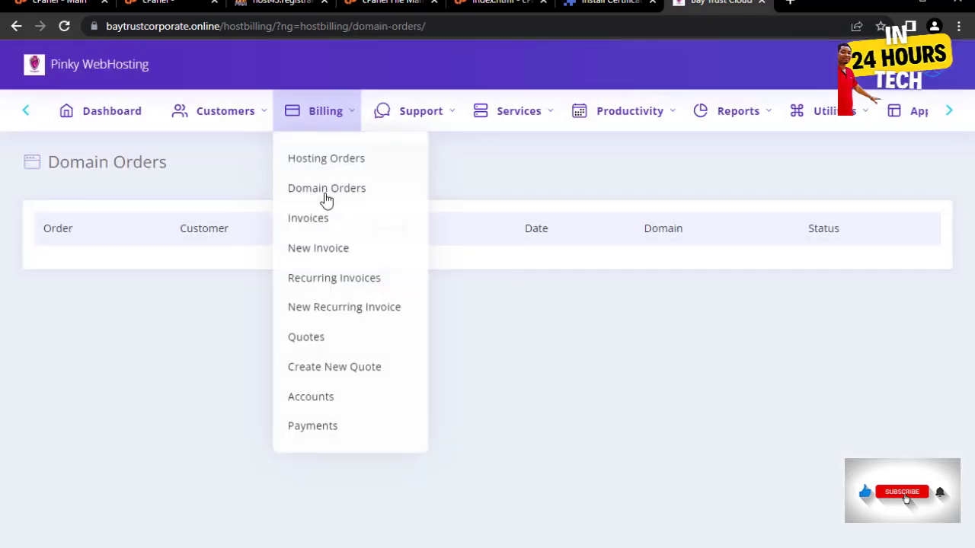
{"action": "left_click", "coordinate": [307, 223]}
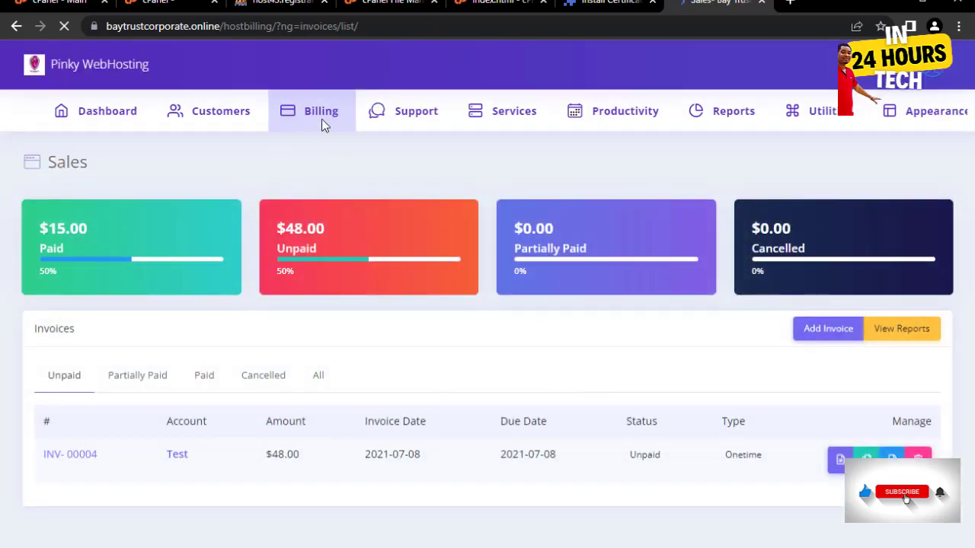
{"action": "mouse_move", "coordinate": [316, 114]}
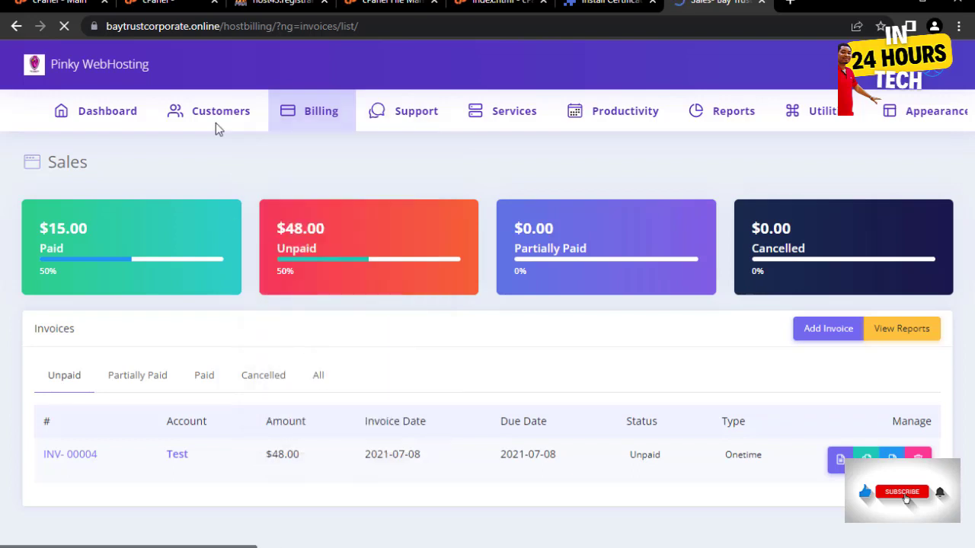
{"action": "mouse_move", "coordinate": [206, 111]}
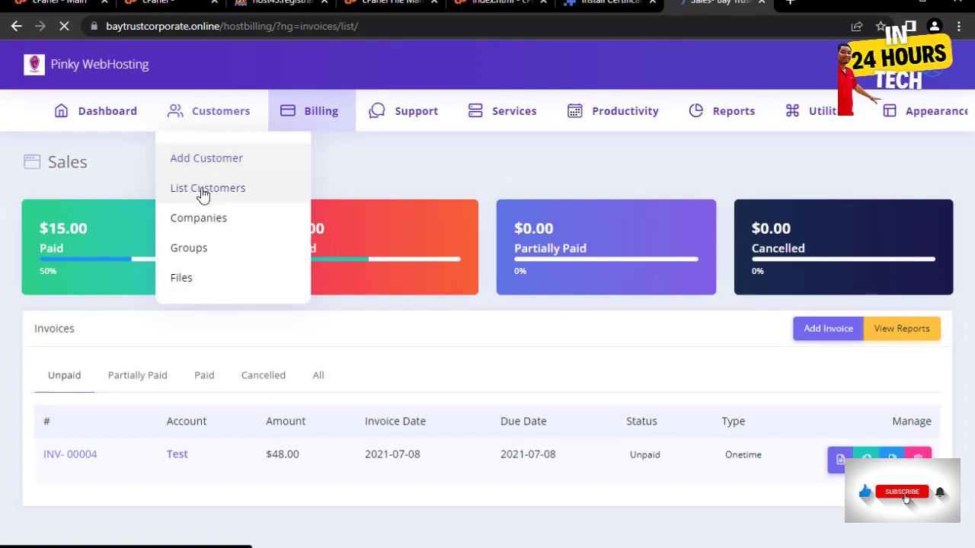
- View the customer list, then switch to cPanel File Manager at public_html/hostbilling
{"action": "left_click", "coordinate": [241, 203]}
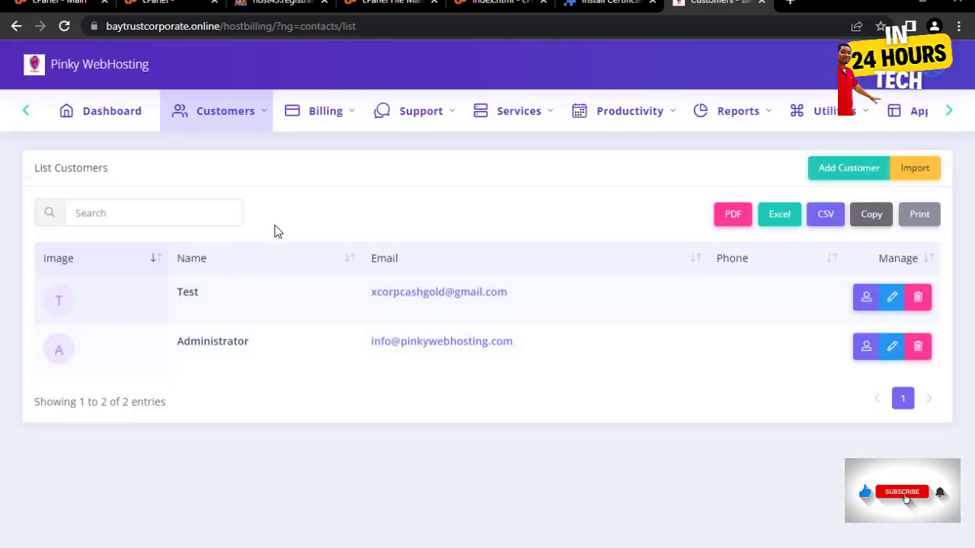
{"action": "mouse_move", "coordinate": [236, 109]}
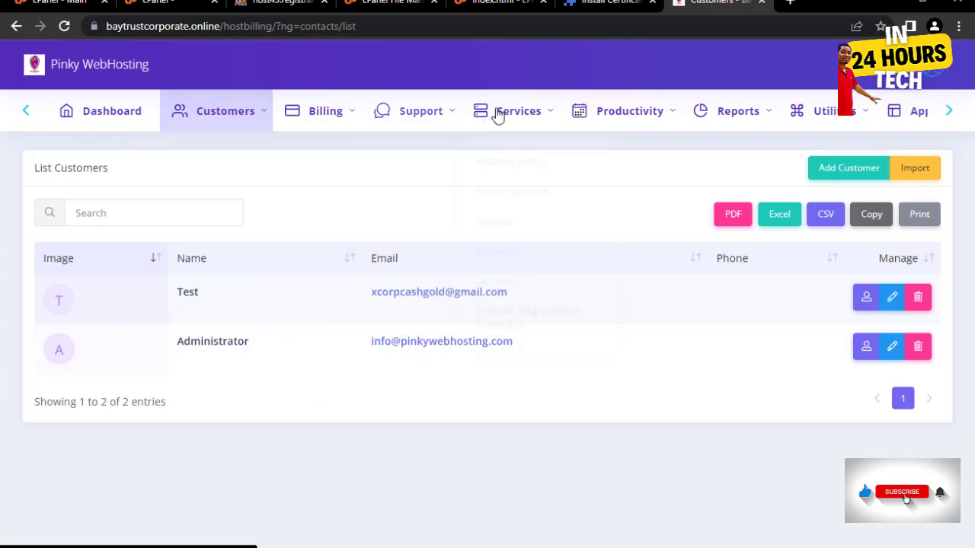
{"action": "mouse_move", "coordinate": [631, 114]}
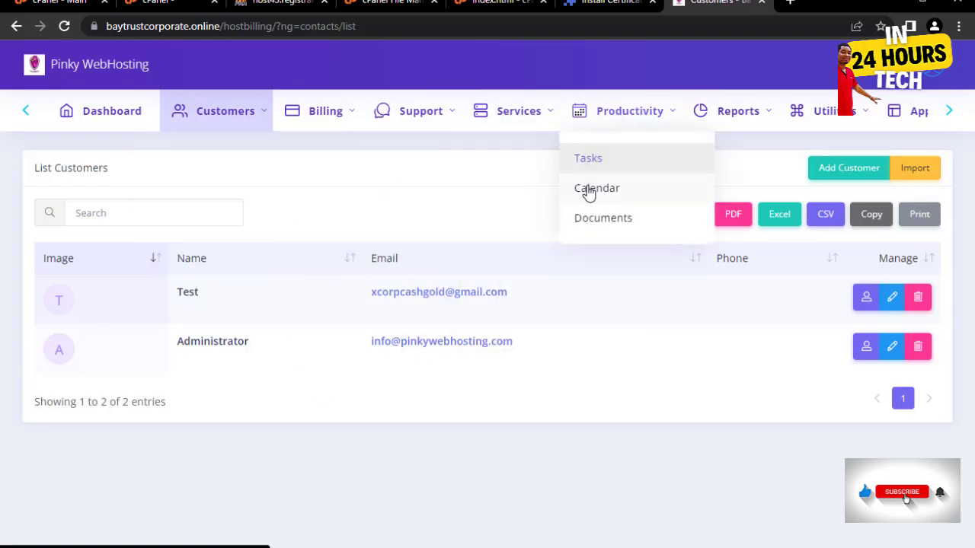
{"action": "mouse_move", "coordinate": [838, 114]}
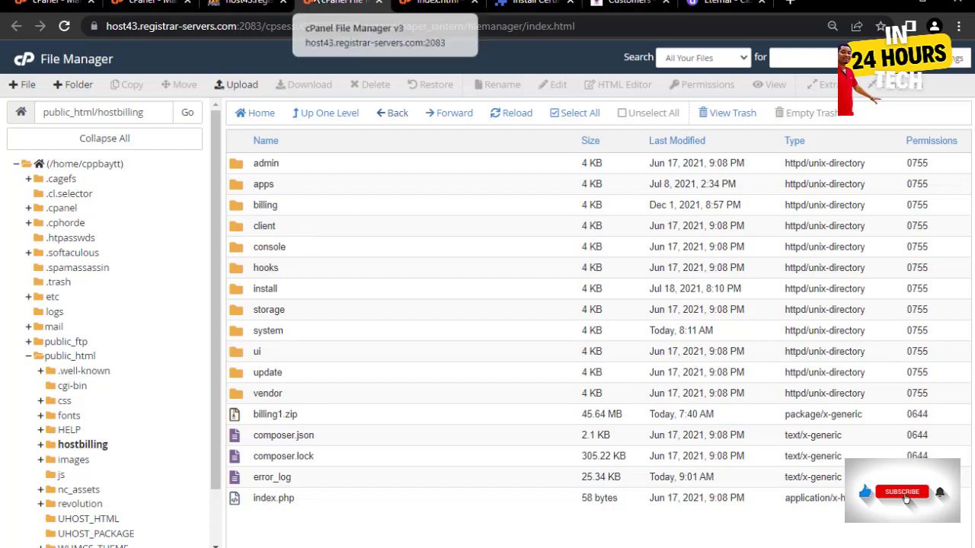
- Open public_html/index.html in the File Manager code editor
{"action": "left_click", "coordinate": [324, 116]}
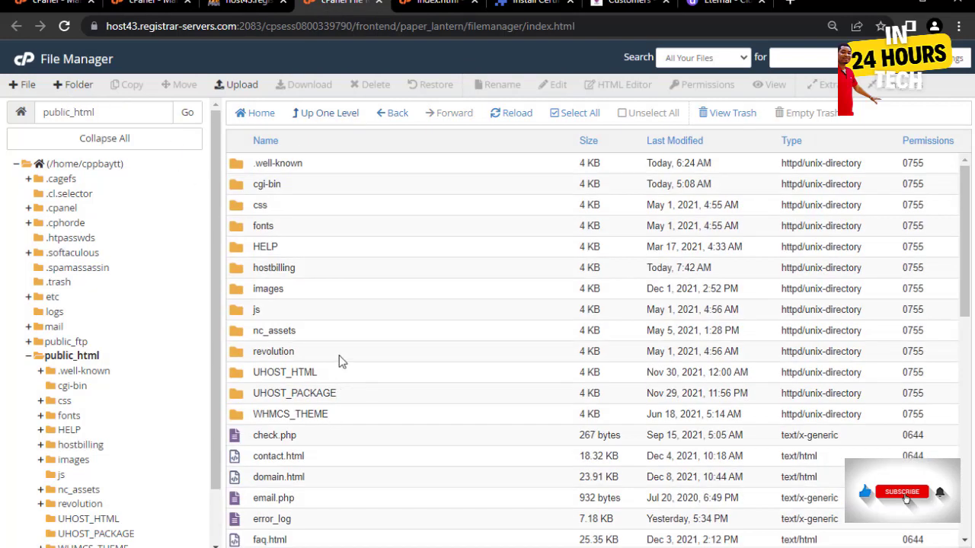
{"action": "scroll", "coordinate": [373, 408], "scroll_direction": "down", "scroll_amount": 3}
{"action": "scroll", "coordinate": [389, 398], "scroll_direction": "down", "scroll_amount": 5}
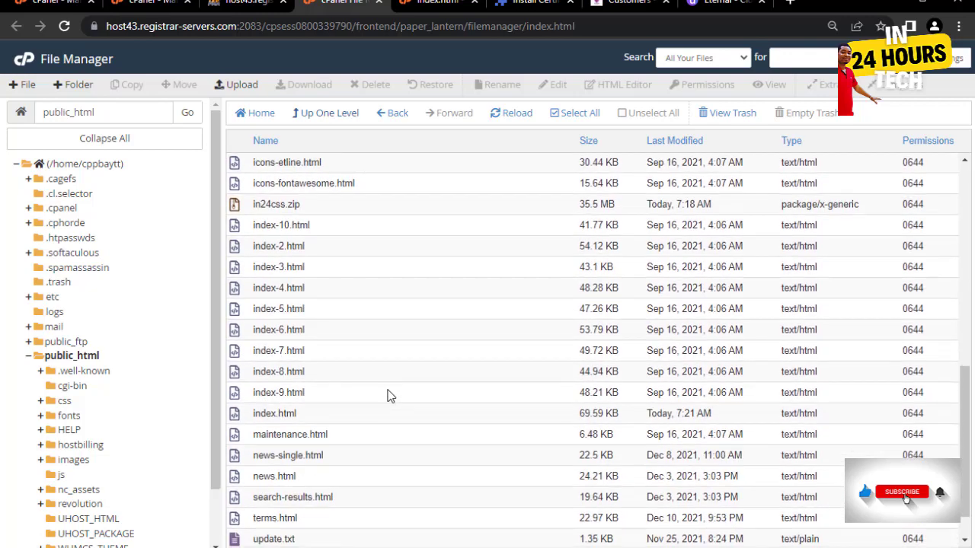
{"action": "left_click", "coordinate": [322, 376]}
{"action": "right_click", "coordinate": [322, 376]}
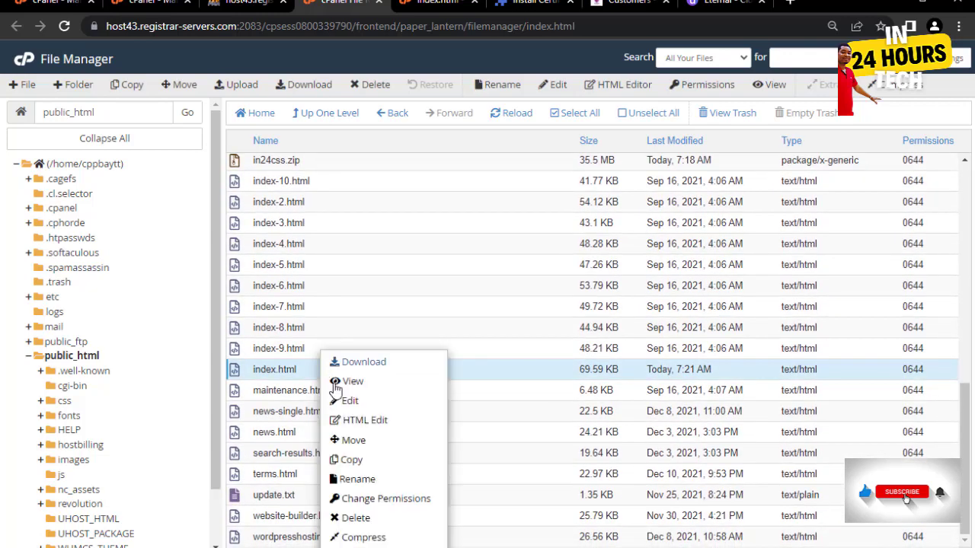
{"action": "left_click", "coordinate": [354, 401]}
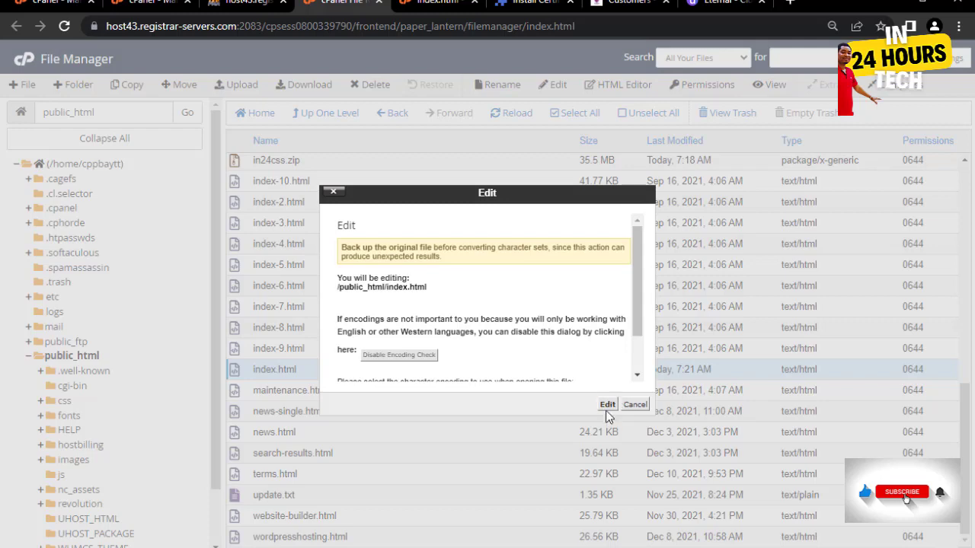
{"action": "left_click", "coordinate": [607, 405]}
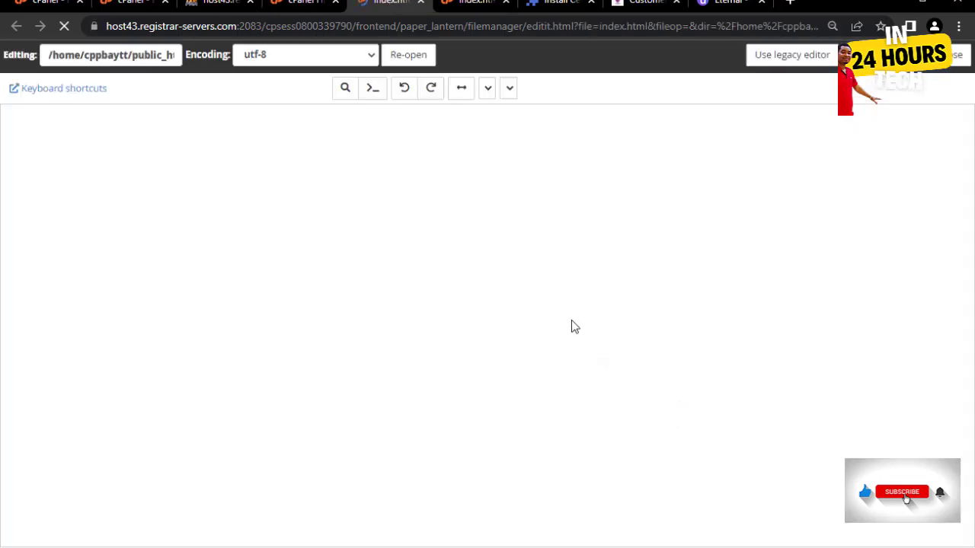
- Find 'login' and replace the Support link's eternalcloudservers.com domain with baytrustcorporate.online
{"action": "left_click", "coordinate": [712, 231]}
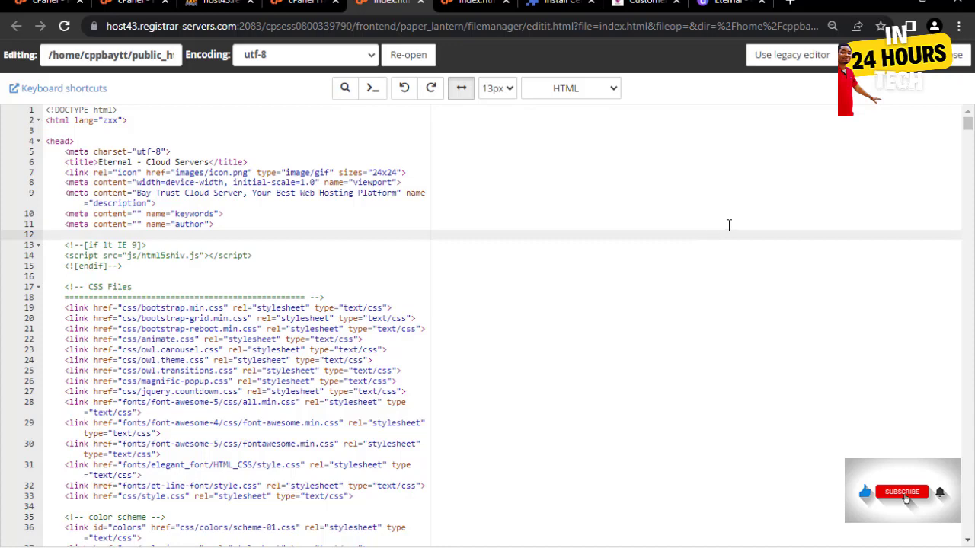
{"action": "key", "text": "ctrl+f"}
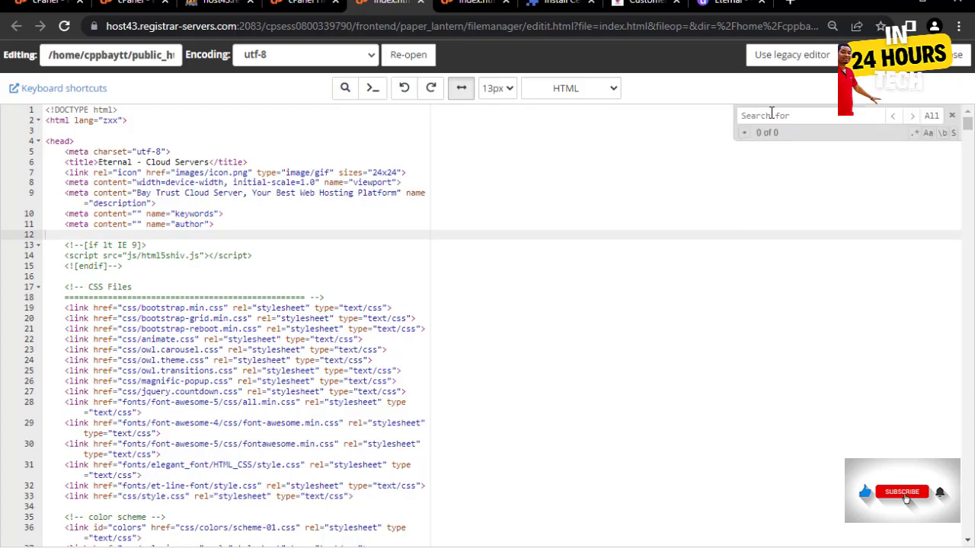
{"action": "type", "text": "login"}
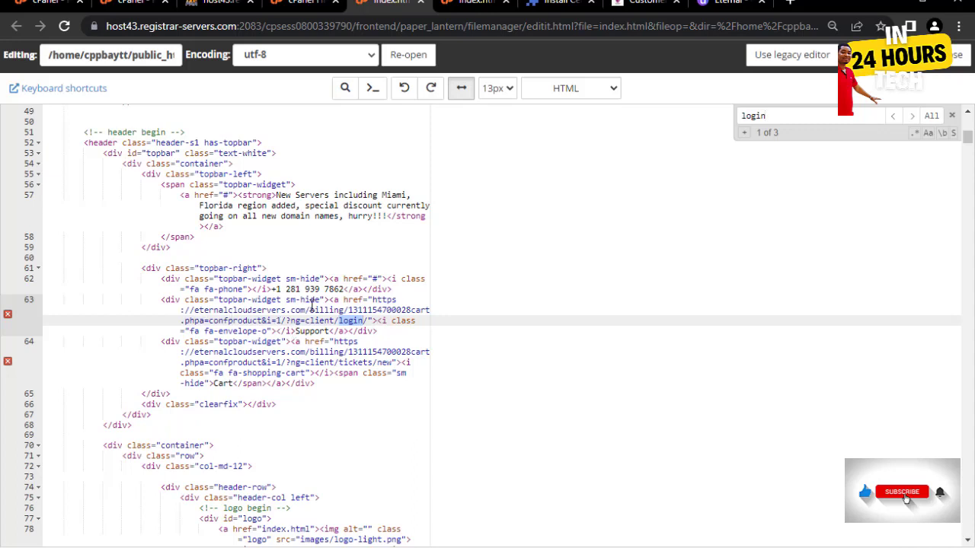
{"action": "left_click_drag", "start_coordinate": [306, 310], "coordinate": [196, 312]}
{"action": "type", "text": "bay"}
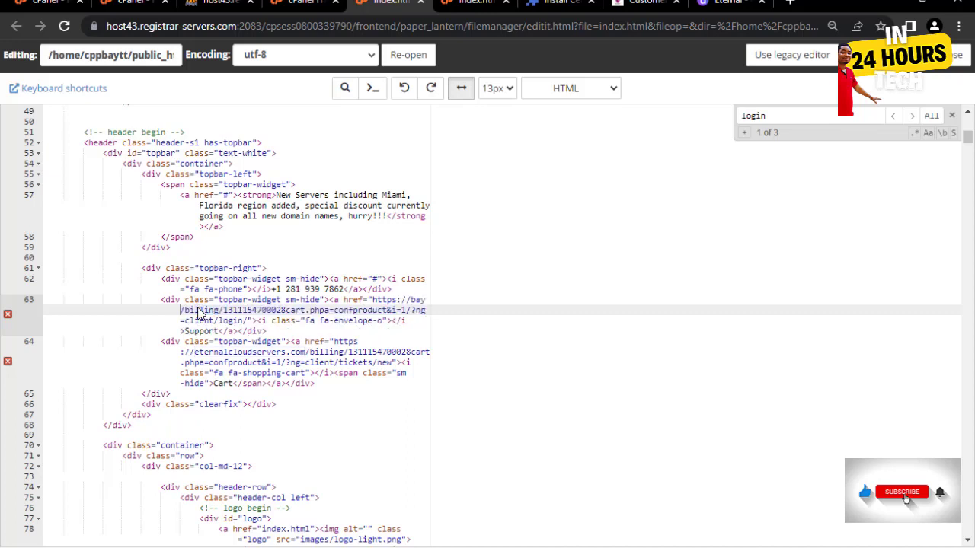
{"action": "type", "text": "trust"}
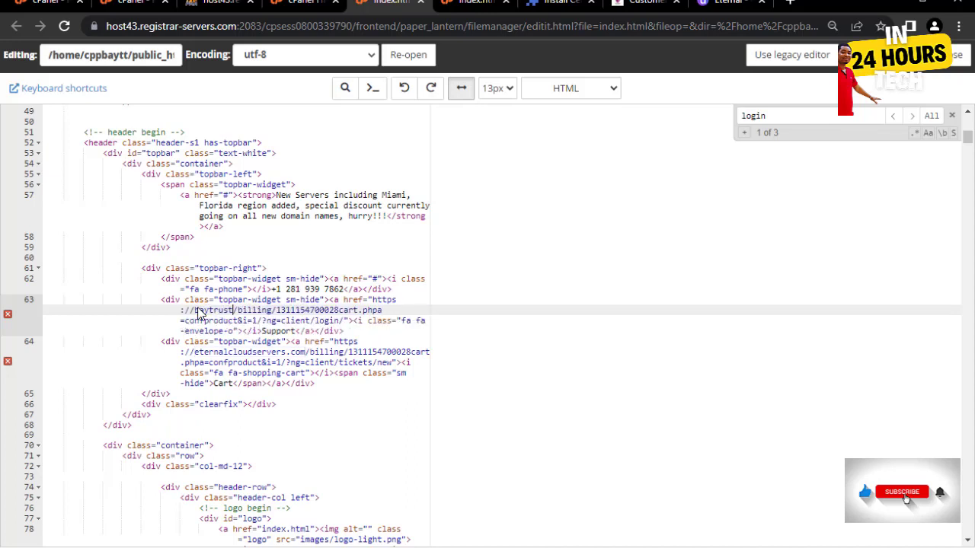
{"action": "type", "text": "corpor"}
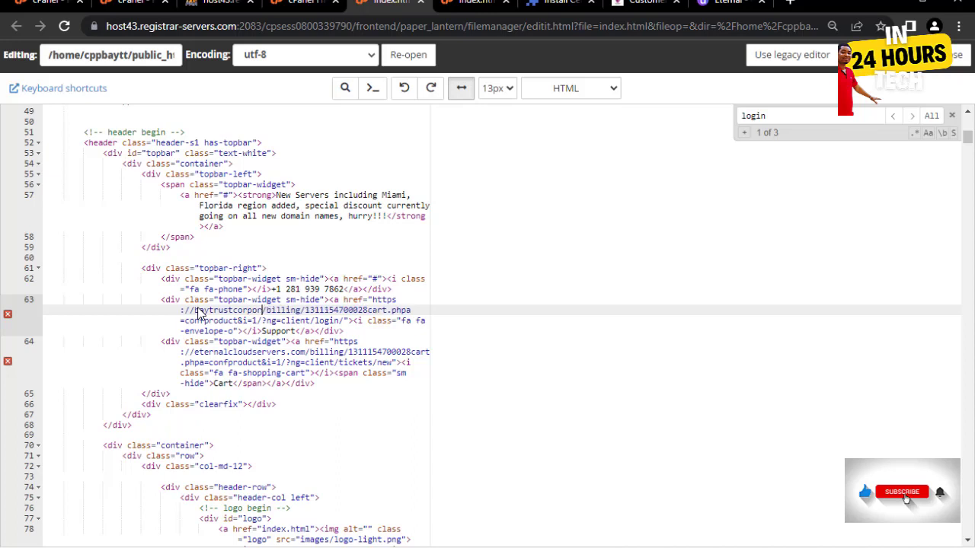
{"action": "type", "text": "ate"}
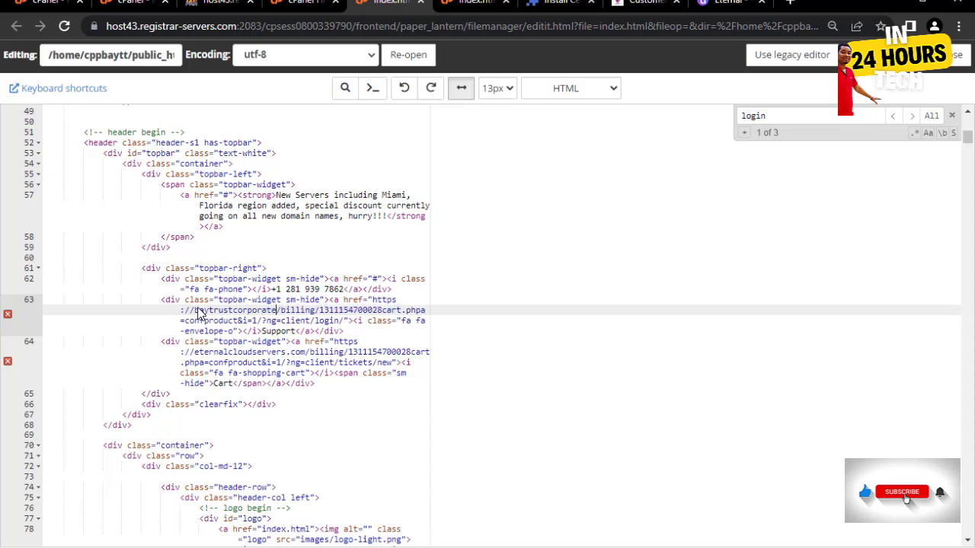
{"action": "type", "text": ".online"}
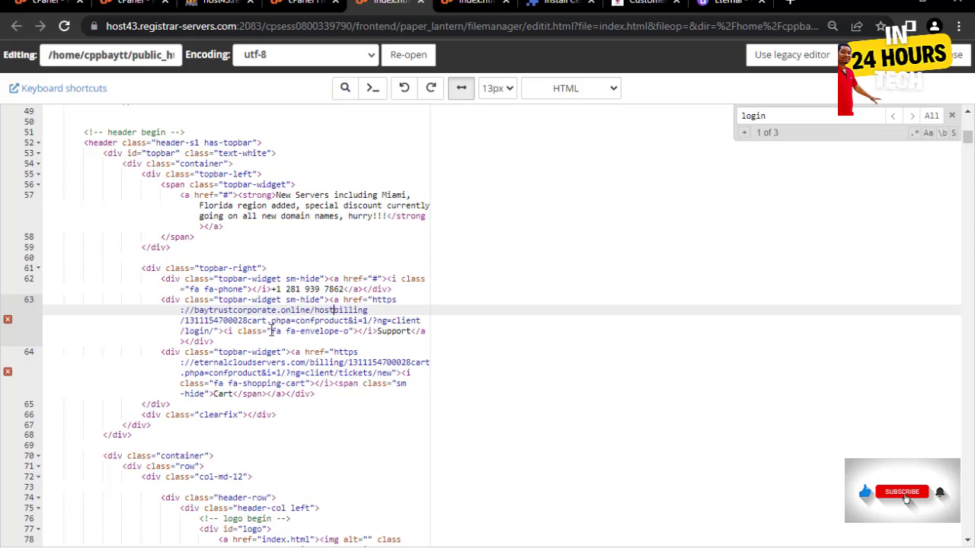
{"action": "left_click", "coordinate": [393, 320]}
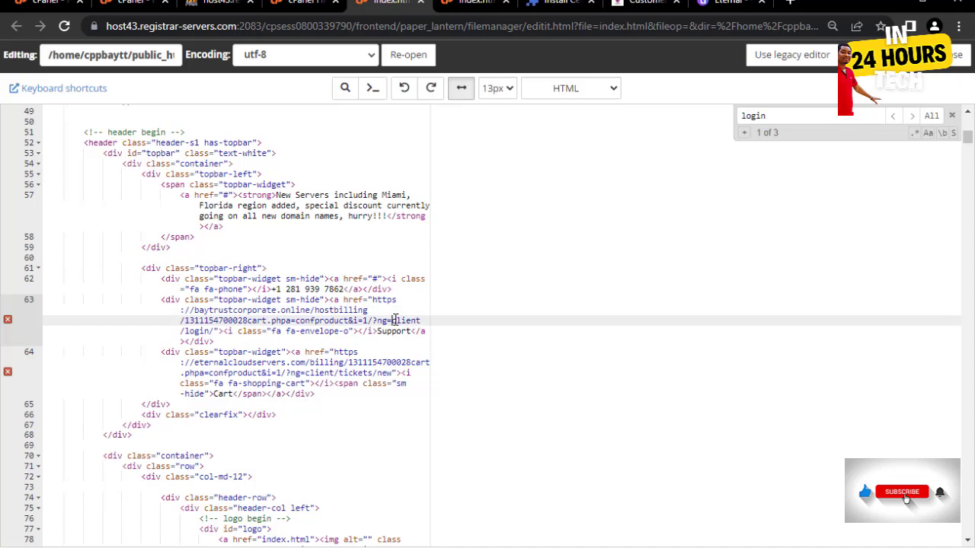
{"action": "key", "text": "BackSpace"}
{"action": "key", "text": "BackSpace"}
{"action": "key", "text": "BackSpace"}
{"action": "key", "text": "BackSpace"}
{"action": "key", "text": "BackSpace"}
{"action": "key", "text": "BackSpace"}
{"action": "key", "text": "BackSpace"}
{"action": "key", "text": "BackSpace"}
{"action": "key", "text": "BackSpace"}
{"action": "key", "text": "BackSpace"}
{"action": "key", "text": "BackSpace"}
{"action": "key", "text": "BackSpace"}
{"action": "key", "text": "BackSpace"}
{"action": "key", "text": "BackSpace"}
{"action": "key", "text": "BackSpace"}
{"action": "key", "text": "BackSpace"}
{"action": "key", "text": "BackSpace"}
{"action": "key", "text": "BackSpace"}
{"action": "key", "text": "BackSpace"}
{"action": "key", "text": "BackSpace"}
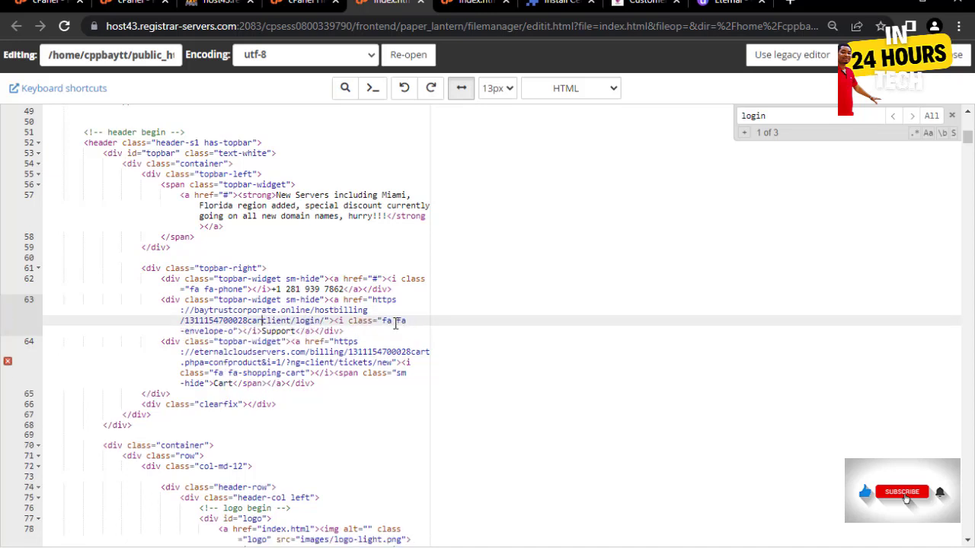
{"action": "key", "text": "BackSpace"}
{"action": "key", "text": "BackSpace"}
{"action": "key", "text": "BackSpace"}
{"action": "key", "text": "BackSpace"}
{"action": "key", "text": "BackSpace"}
{"action": "key", "text": "BackSpace"}
{"action": "key", "text": "BackSpace"}
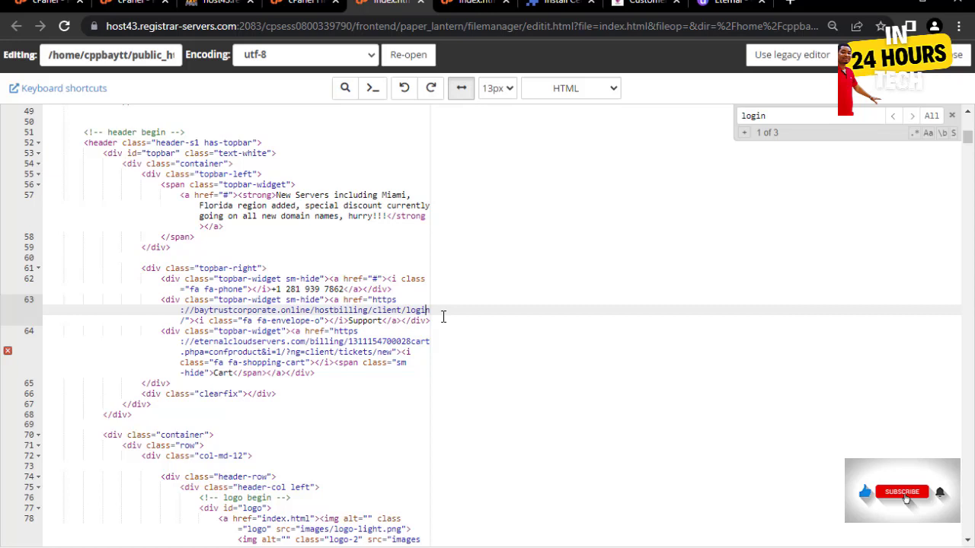
{"action": "key", "text": "Down"}
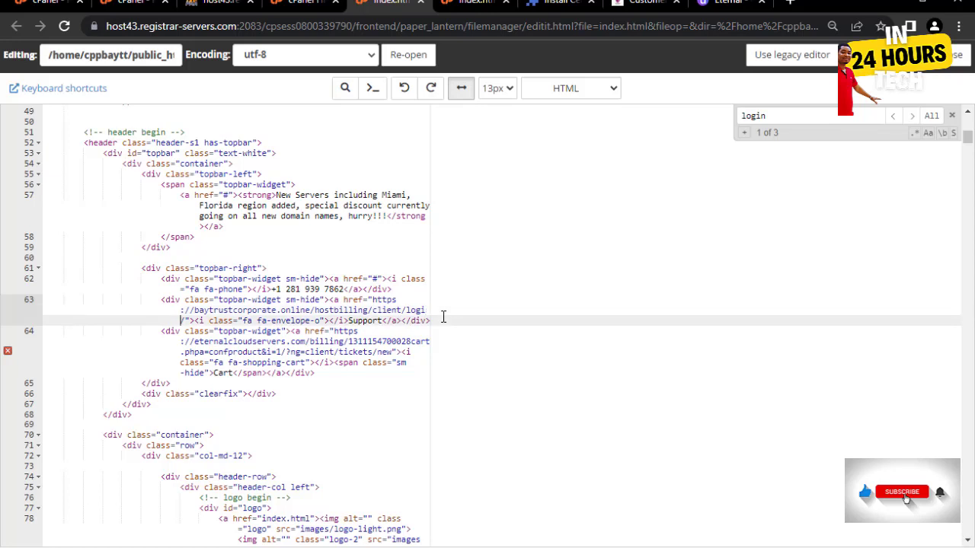
{"action": "key", "text": "BackSpace"}
{"action": "key", "text": "BackSpace"}
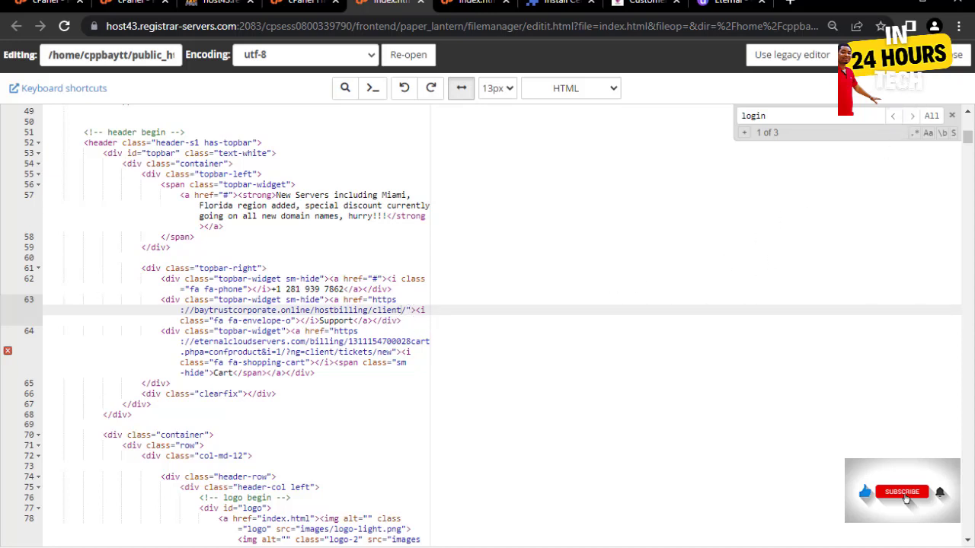
{"action": "key", "text": "ctrl+s"}
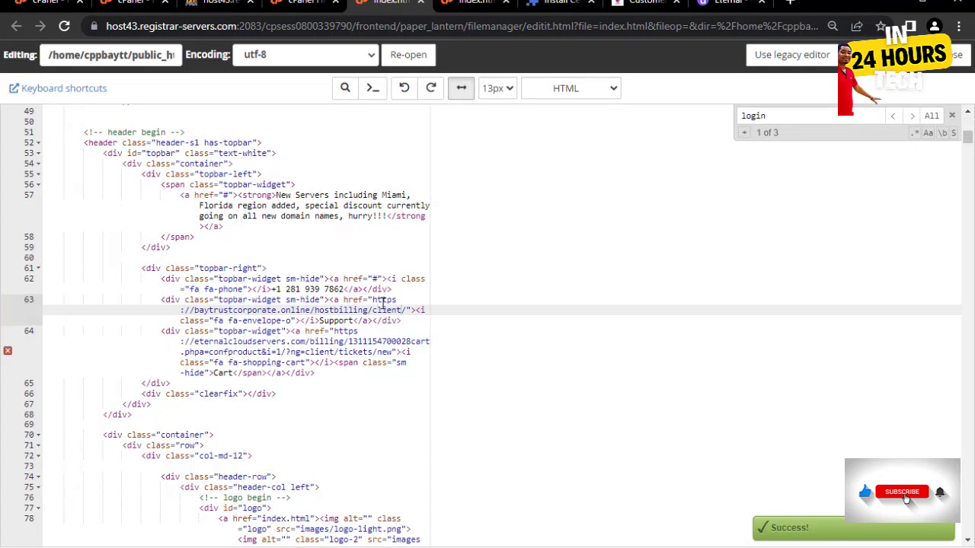
{"action": "left_click_drag", "start_coordinate": [401, 314], "coordinate": [196, 319]}
{"action": "key", "text": "ctrl+c"}
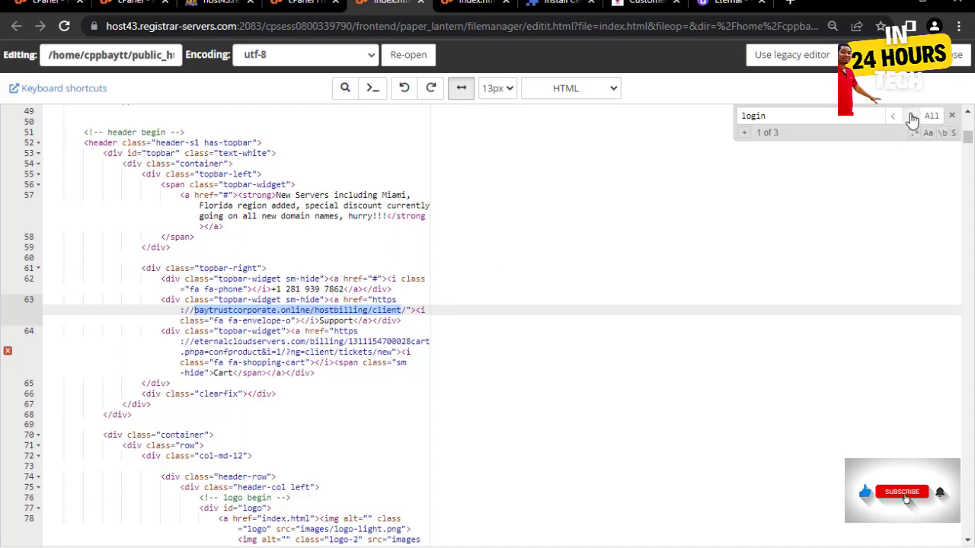
- Paste the client-area URL over the Login button's href on line 119 and save index.html
{"action": "left_click", "coordinate": [382, 250]}
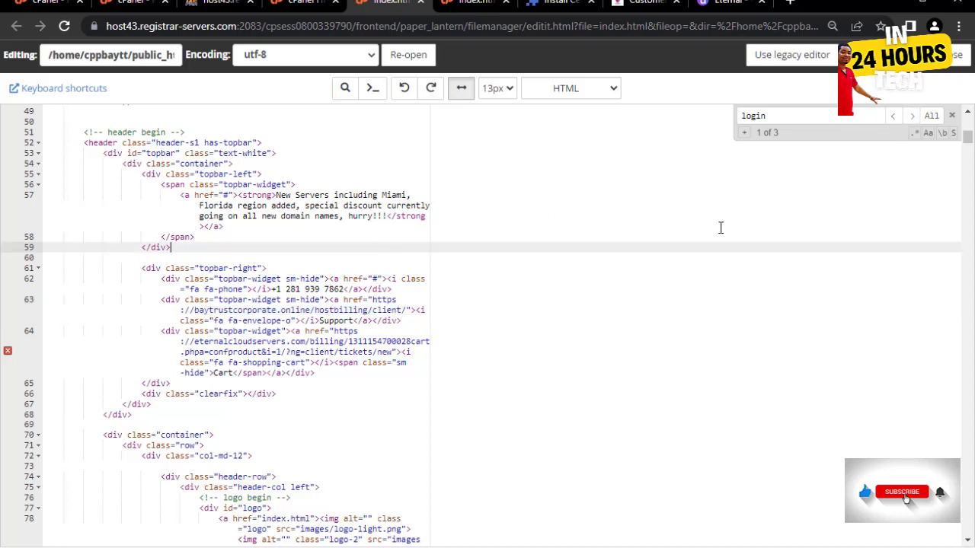
{"action": "left_click", "coordinate": [912, 116]}
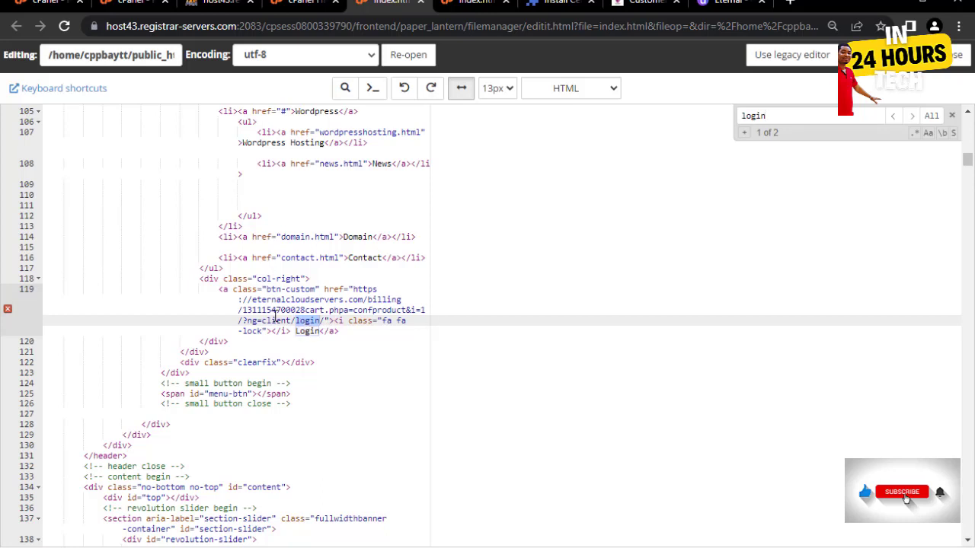
{"action": "left_click", "coordinate": [320, 321]}
{"action": "left_click_drag", "start_coordinate": [320, 321], "coordinate": [253, 300]}
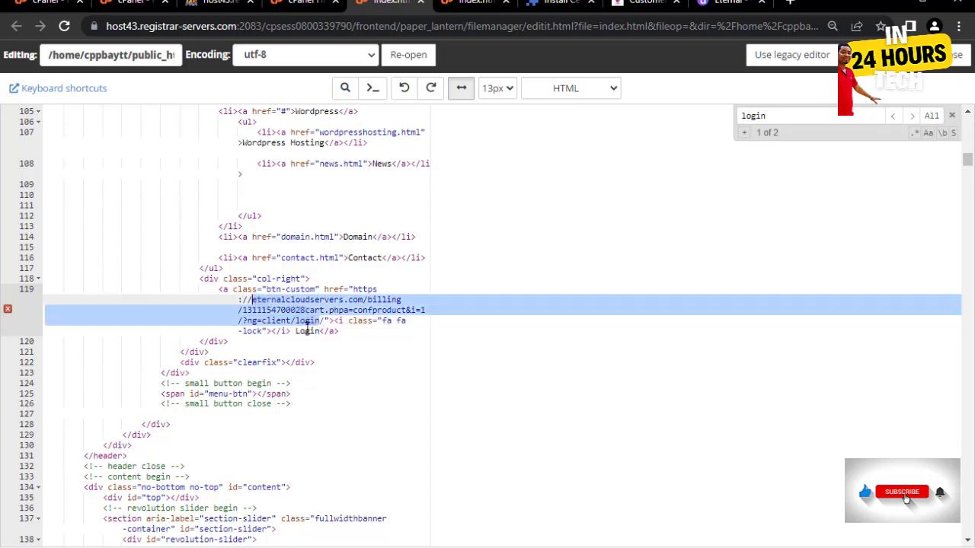
{"action": "key", "text": "ctrl+v"}
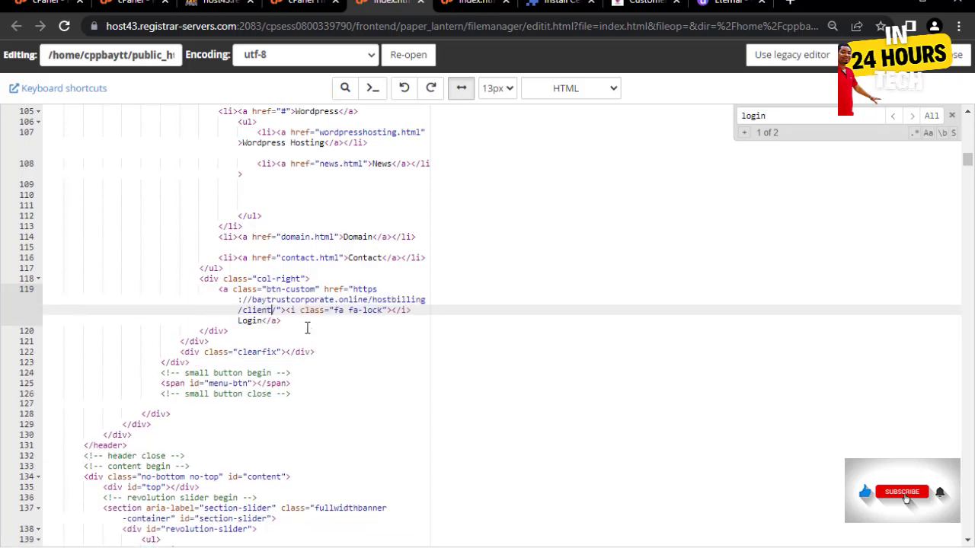
{"action": "left_click", "coordinate": [911, 116]}
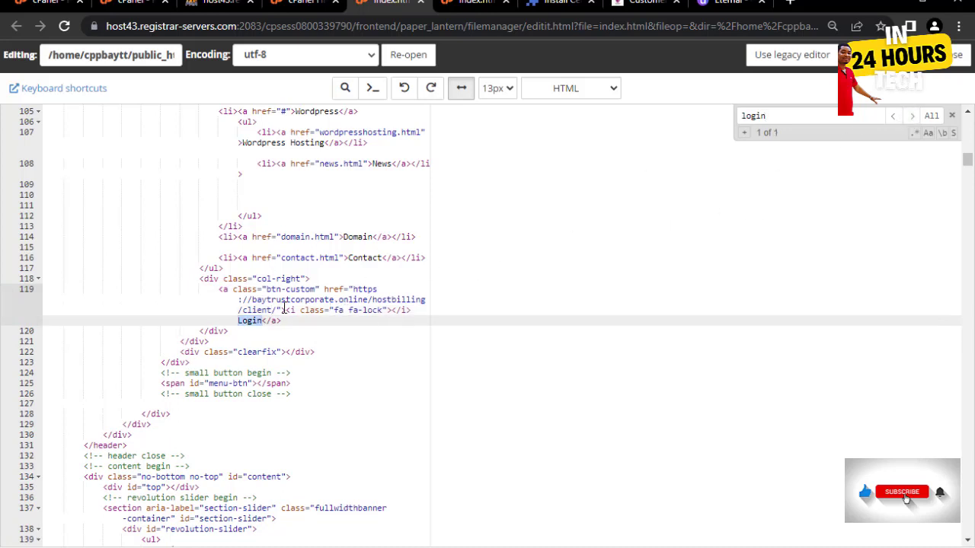
{"action": "left_click", "coordinate": [887, 57]}
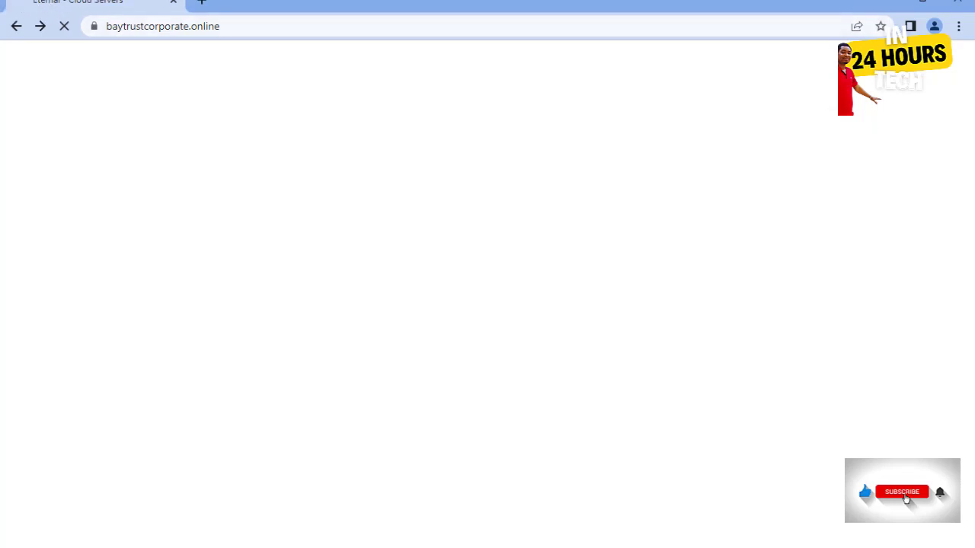
- Search index.html for 'eternal - cloud' to locate the page title
{"action": "left_click", "coordinate": [974, 242]}
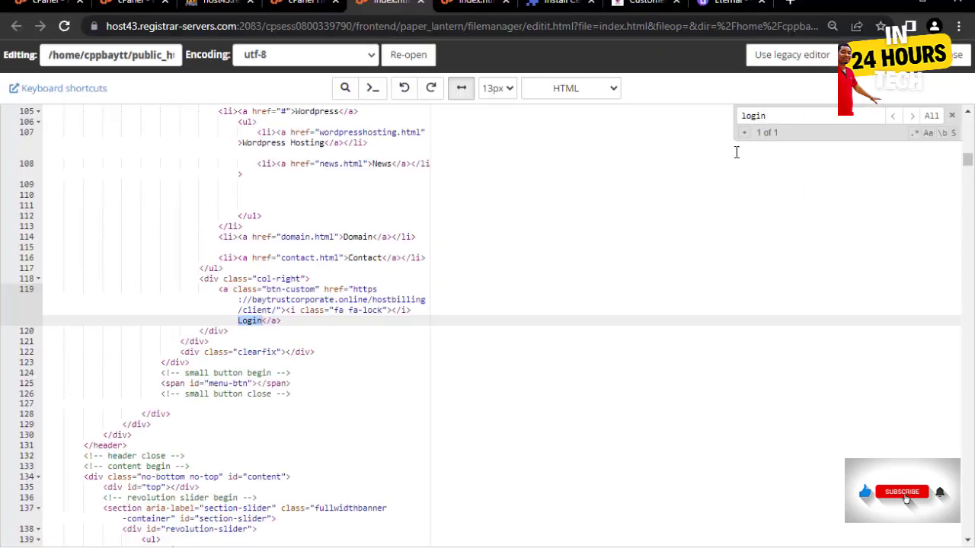
{"action": "key", "text": "ctrl+a"}
{"action": "type", "text": "e"}
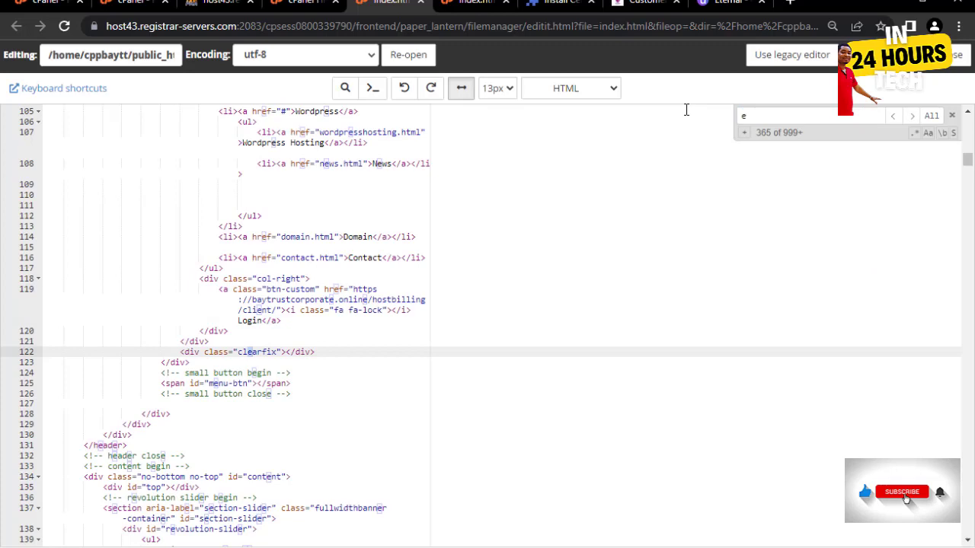
{"action": "type", "text": "ter"}
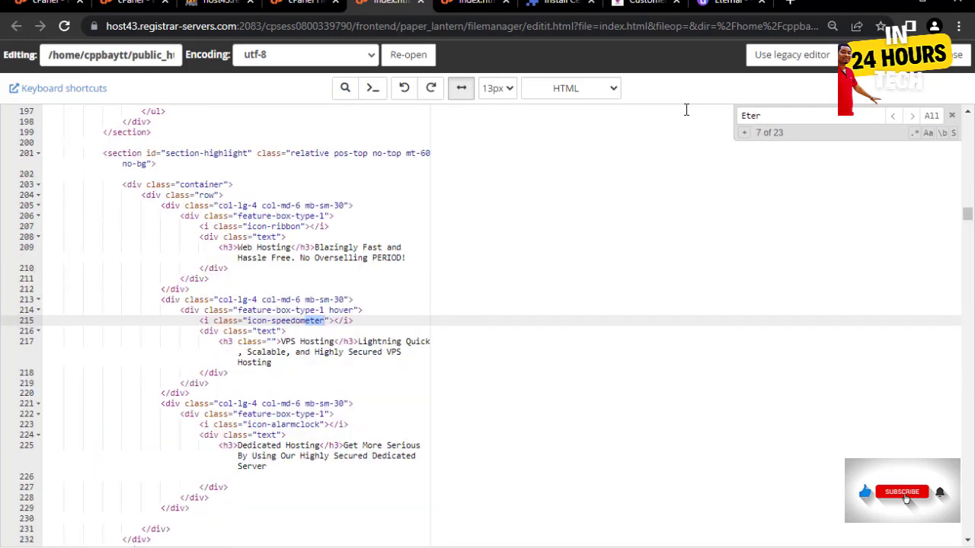
{"action": "type", "text": "na"}
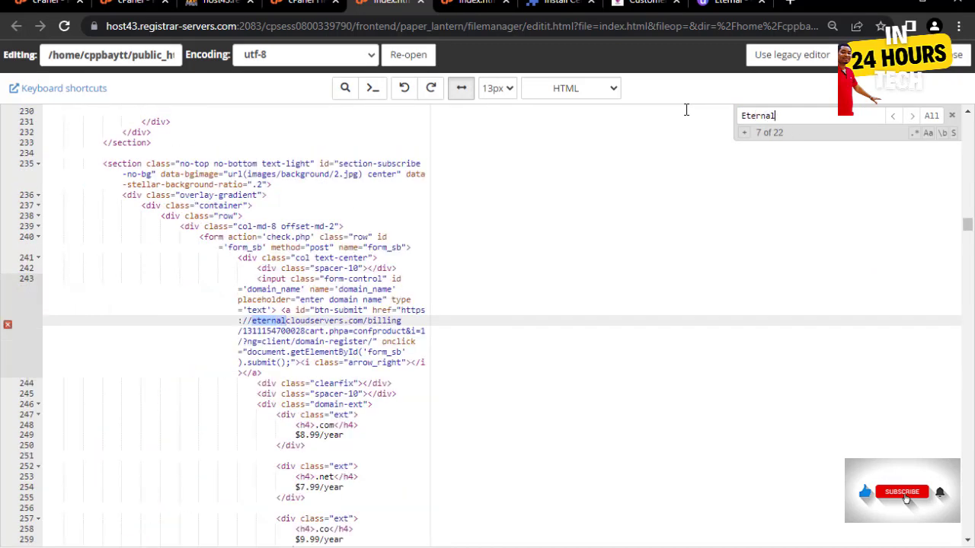
{"action": "type", "text": "l cloud"}
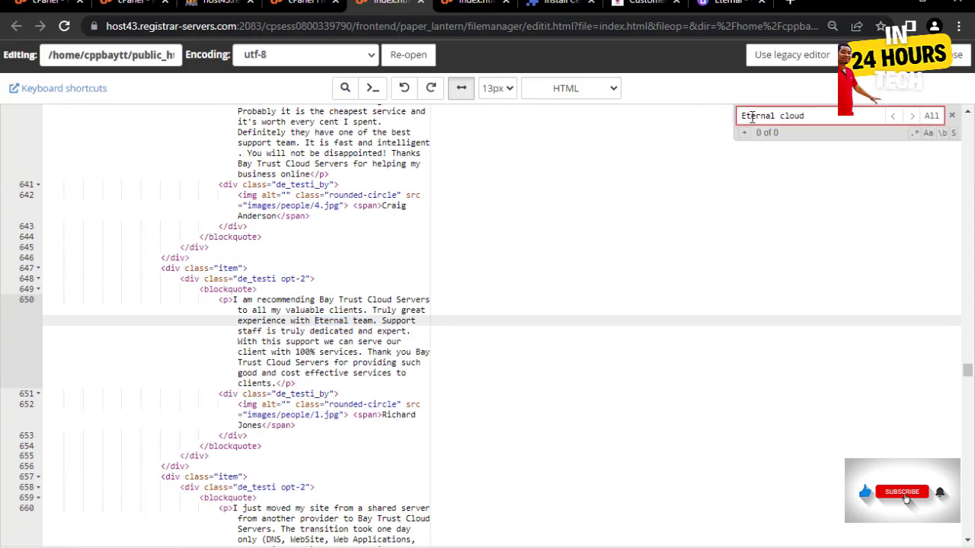
{"action": "left_click_drag", "start_coordinate": [747, 116], "coordinate": [721, 116]}
{"action": "type", "text": "e"}
{"action": "key", "text": "BackSpace"}
{"action": "type", "text": "-"}
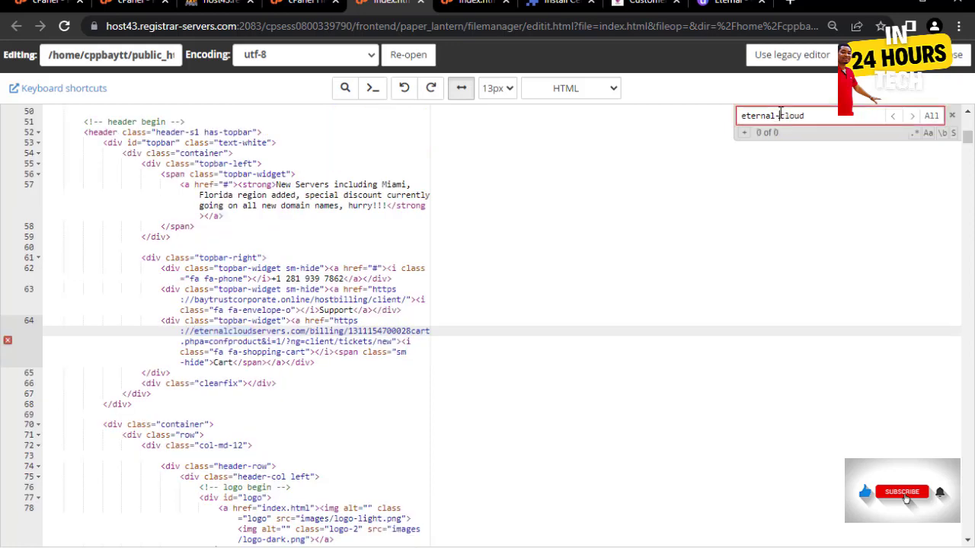
{"action": "left_click", "coordinate": [777, 118]}
{"action": "left_click", "coordinate": [785, 120]}
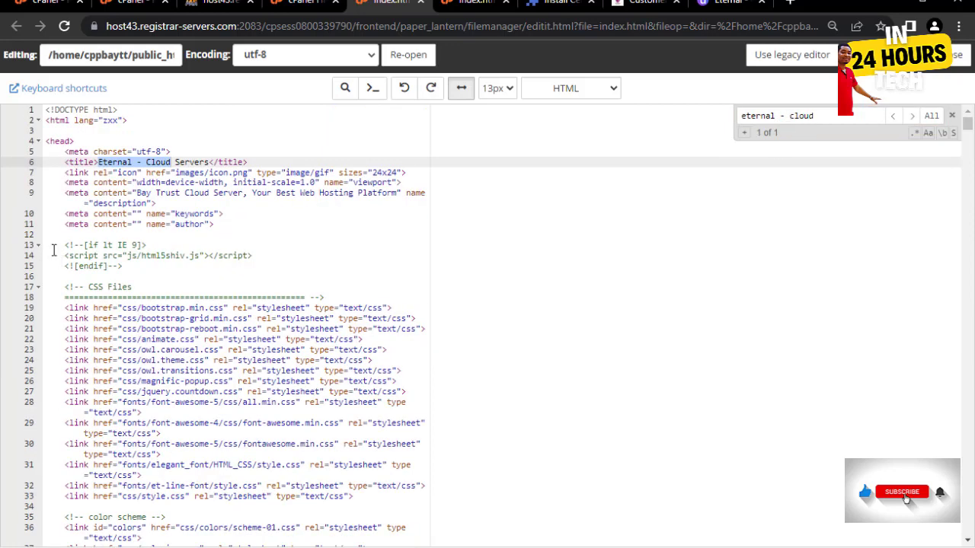
- Replace 'Eternal' with 'Bay Trust' in the line 6 title and save the file
{"action": "left_click", "coordinate": [137, 163]}
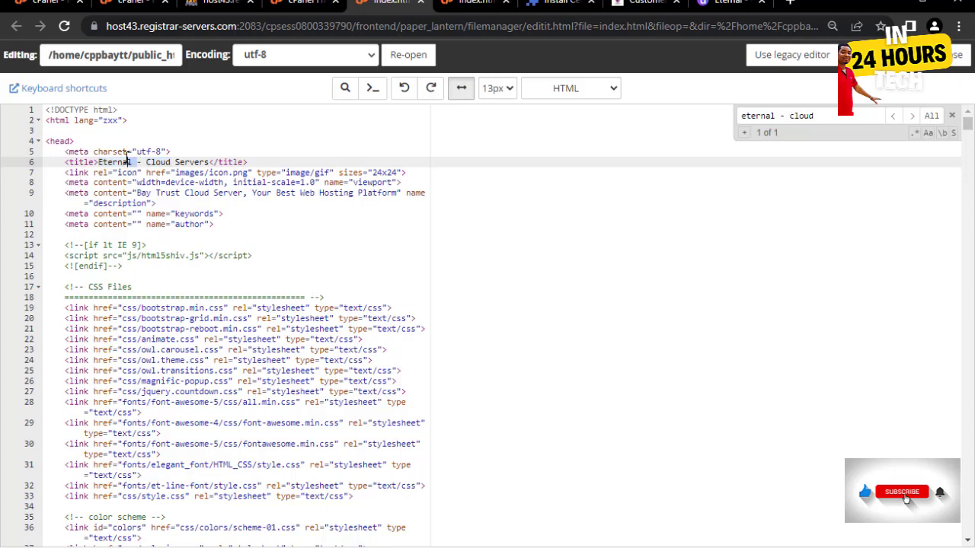
{"action": "double_click", "coordinate": [118, 162]}
{"action": "type", "text": "Bay"}
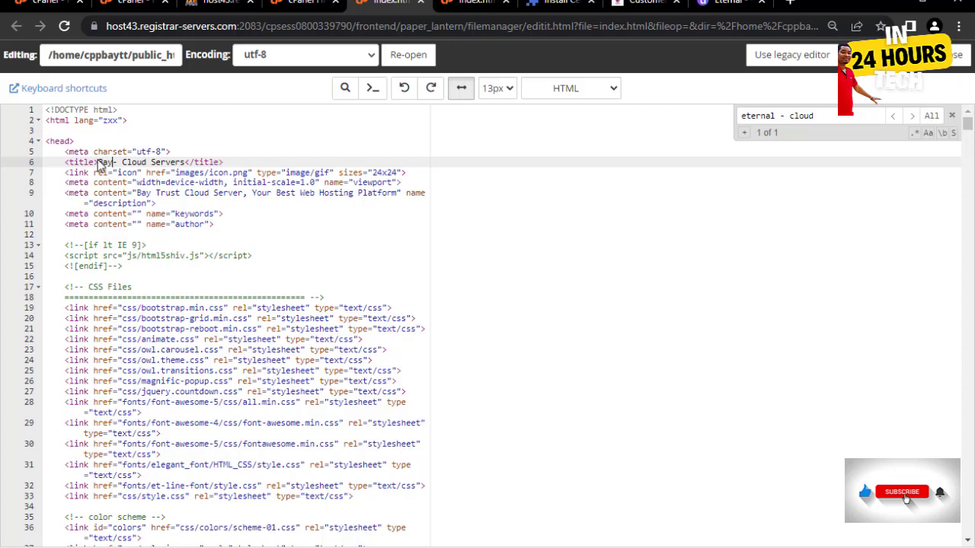
{"action": "type", "text": " Trust"}
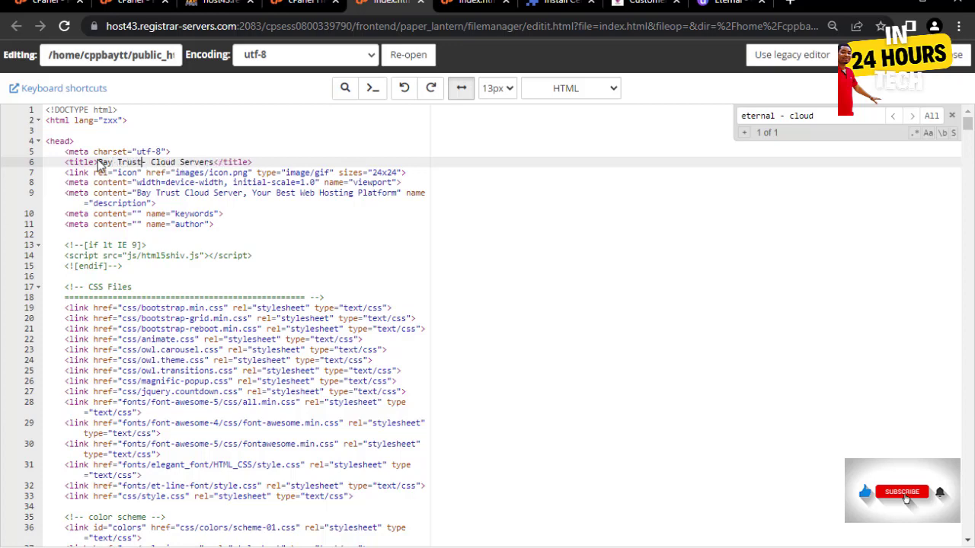
{"action": "key", "text": "ctrl+s"}
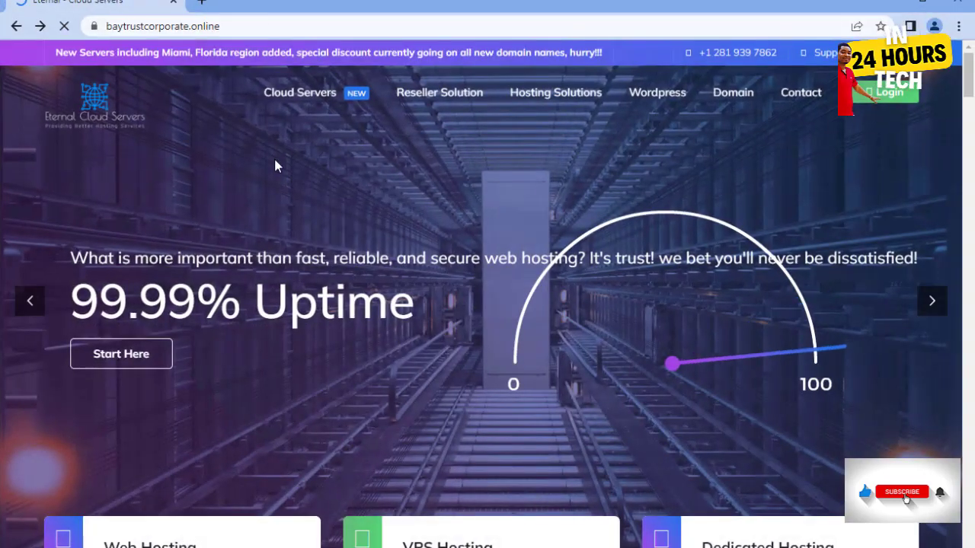
- Reload the live baytrustcorporate.online site and follow its Login link into the HostBilling client area
{"action": "left_click", "coordinate": [362, 29]}
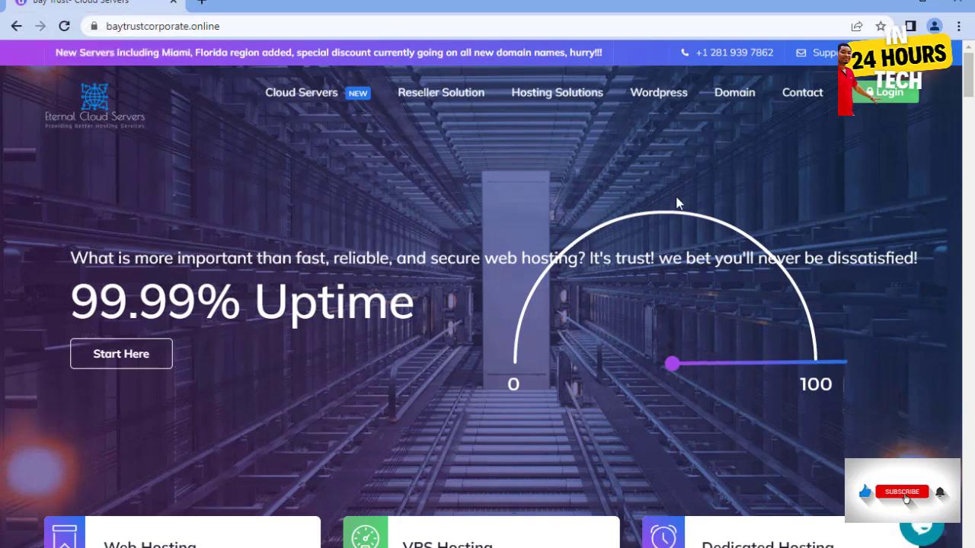
{"action": "left_click", "coordinate": [890, 96]}
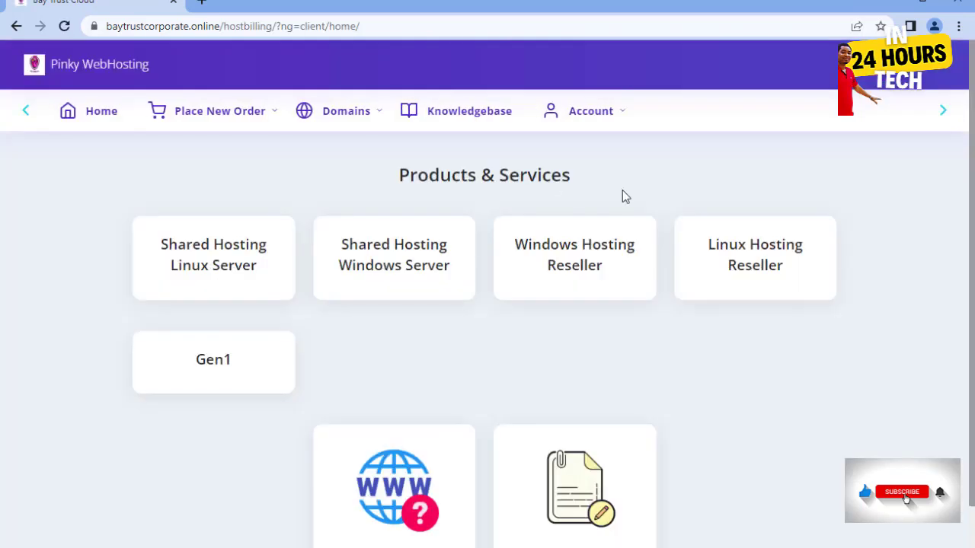
- Sign in via Account > Login with the client's e-mail and password, letting Chrome save them
{"action": "left_click", "coordinate": [621, 112]}
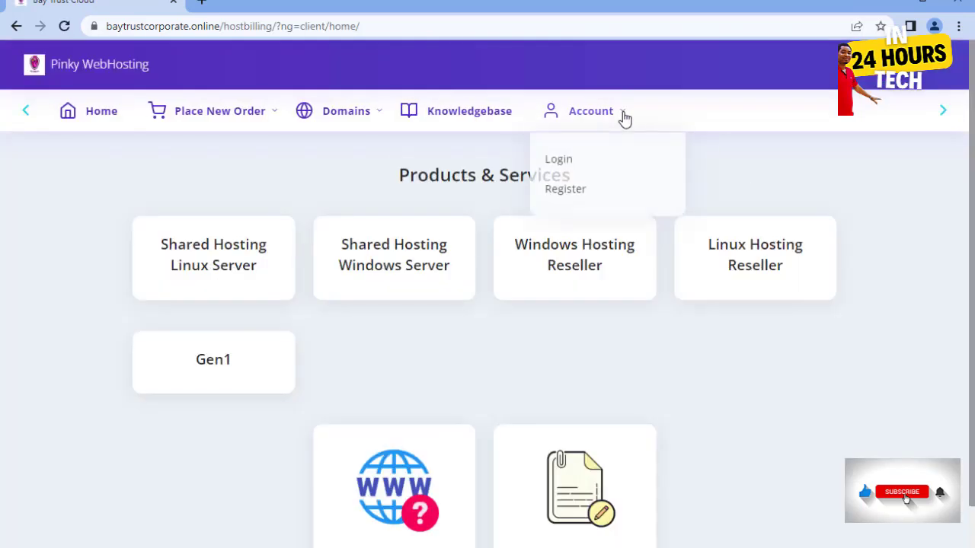
{"action": "left_click", "coordinate": [582, 162]}
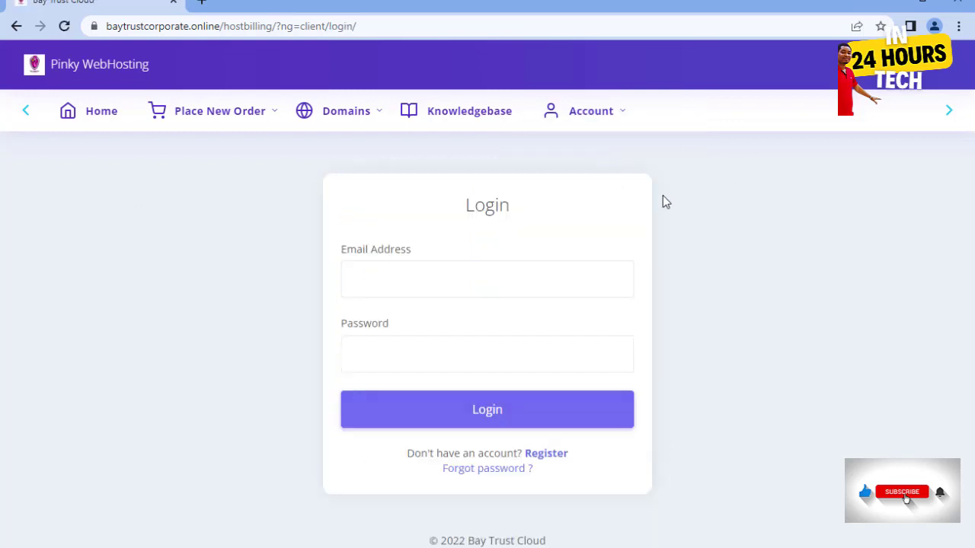
{"action": "left_click", "coordinate": [379, 270]}
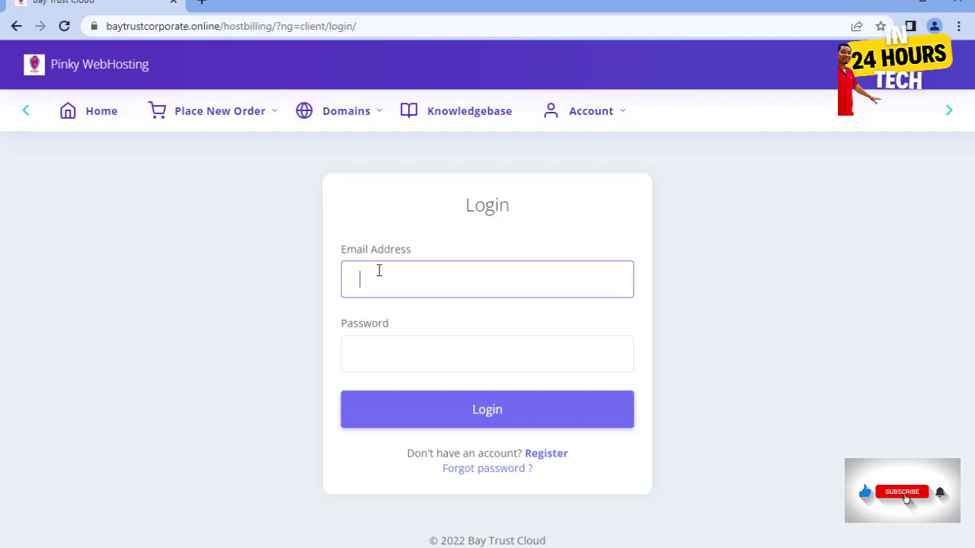
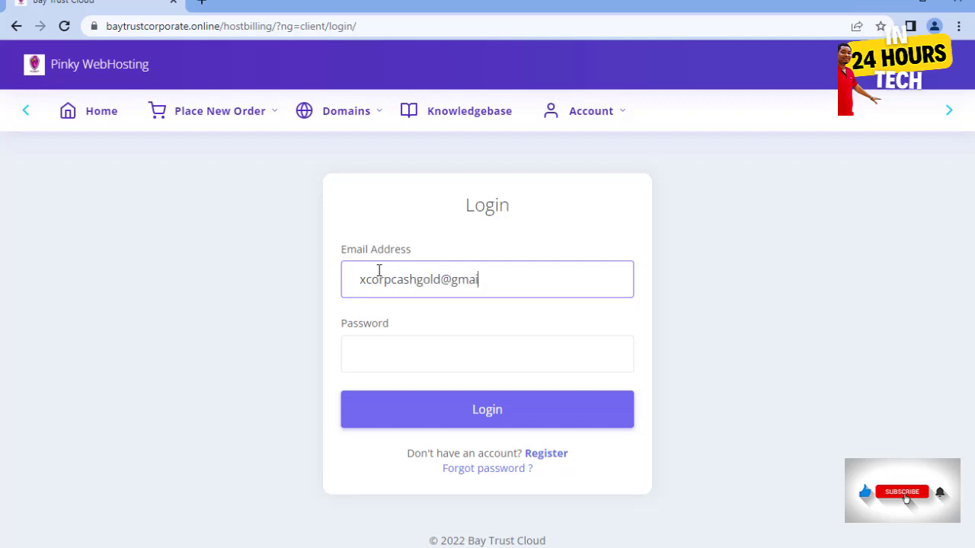
{"action": "key", "text": "Tab"}
{"action": "type", "text": "•"}
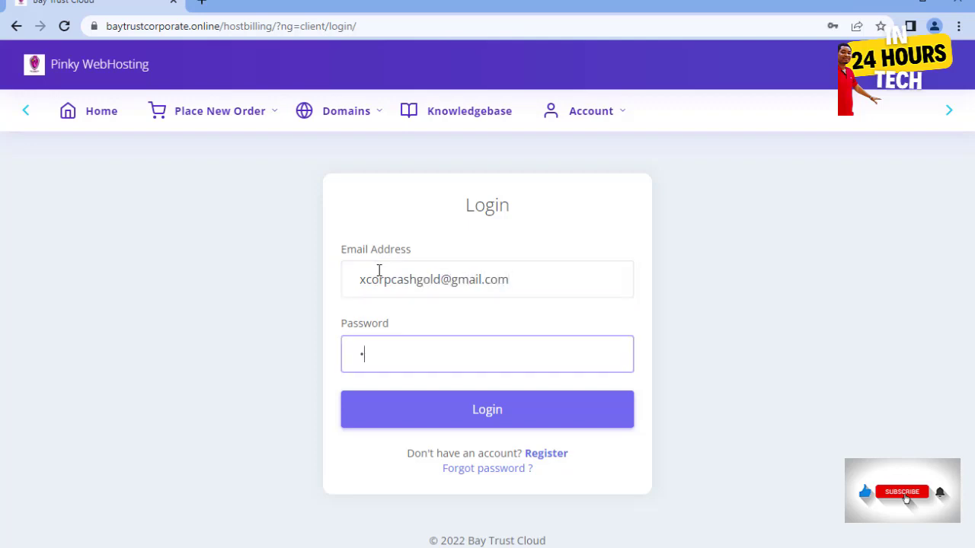
{"action": "type", "text": "•••••••"}
{"action": "left_click", "coordinate": [492, 409]}
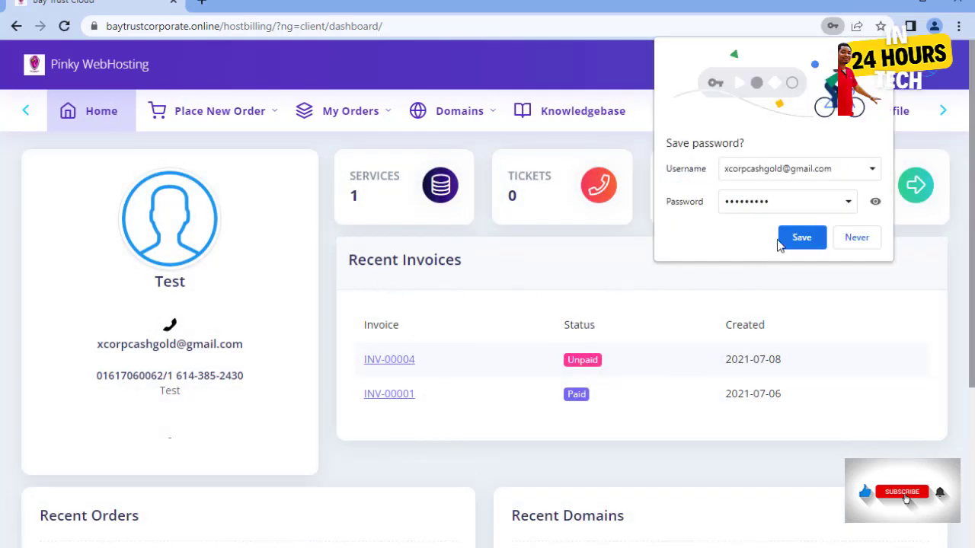
{"action": "left_click", "coordinate": [781, 240]}
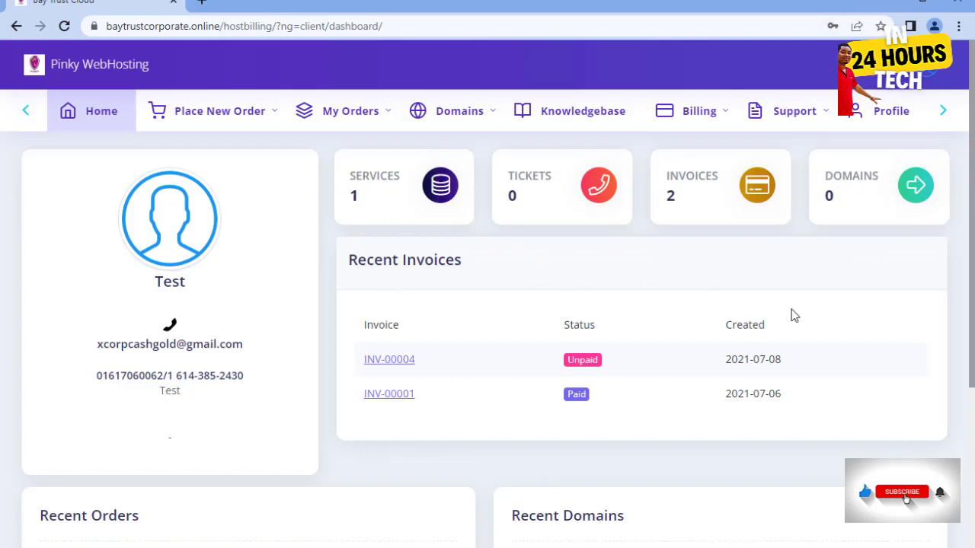
- Buy the $30.00 SSL product from the Gen1 category and check out to create its invoice
{"action": "mouse_move", "coordinate": [207, 110]}
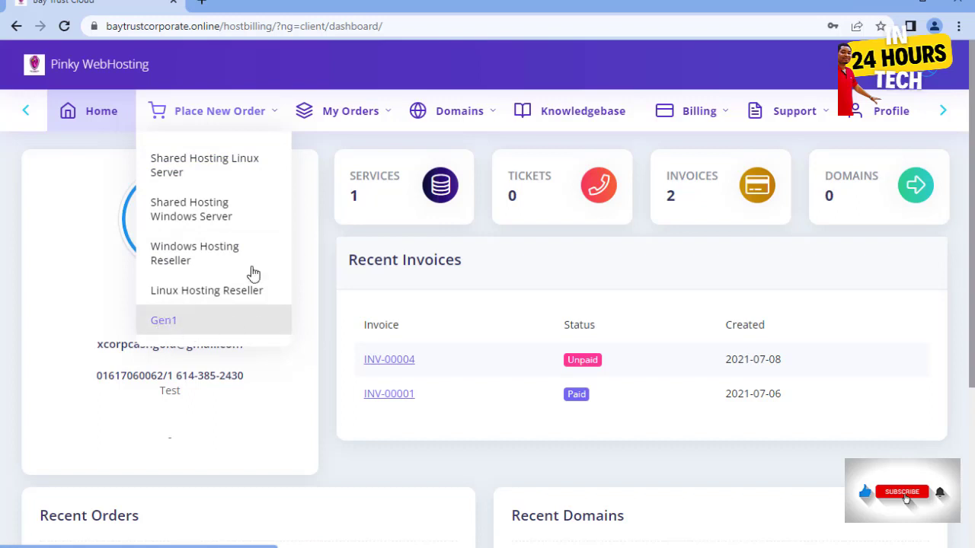
{"action": "left_click", "coordinate": [185, 321]}
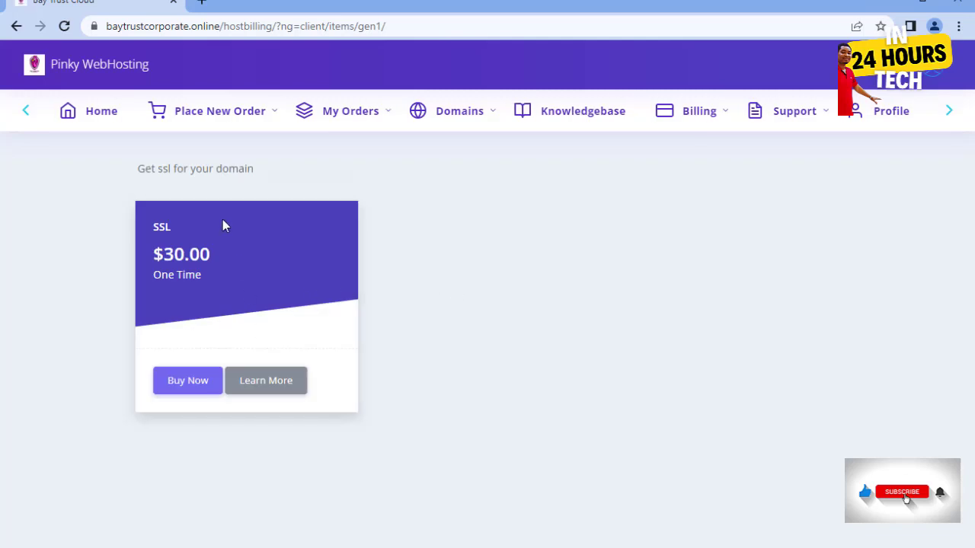
{"action": "left_click", "coordinate": [183, 385]}
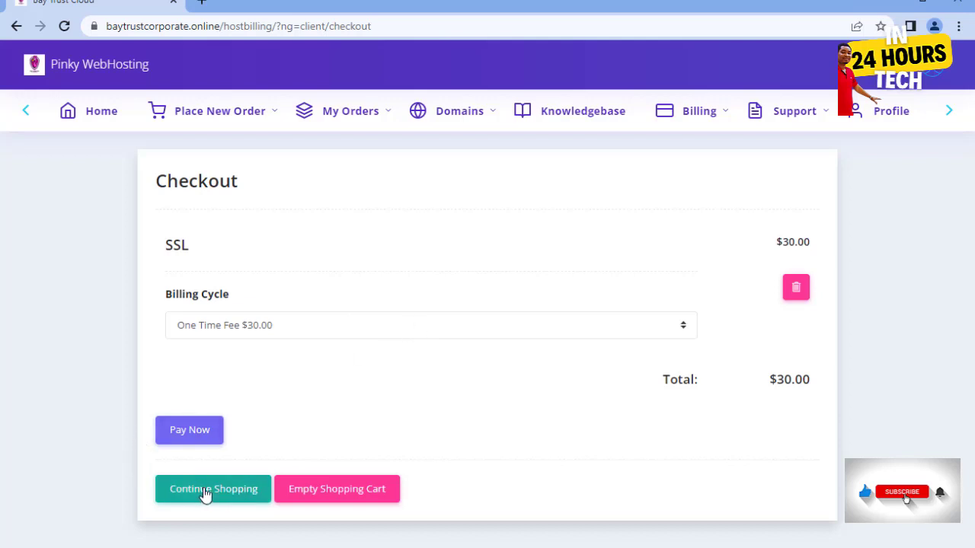
{"action": "left_click", "coordinate": [183, 433]}
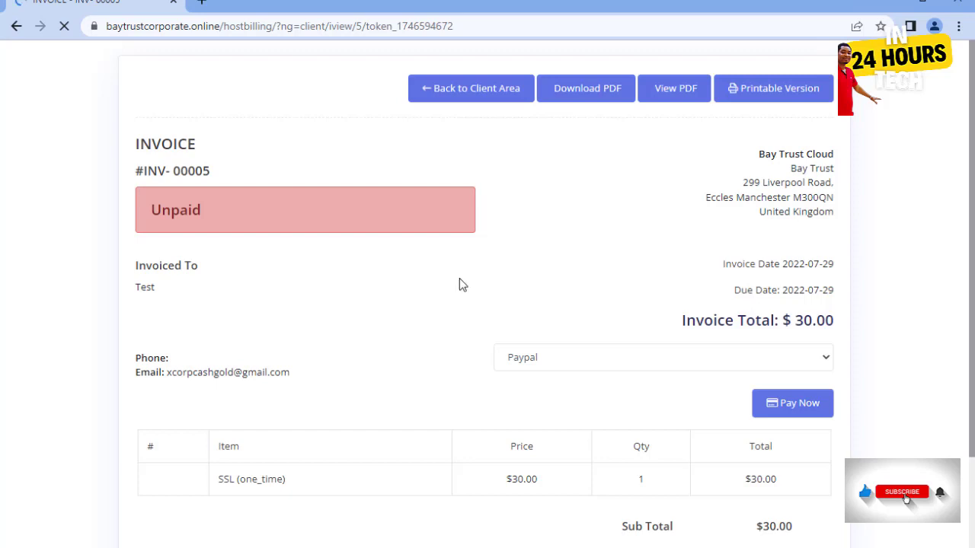
- Scroll through INV-00005 ($30.00 total, $0.00 tax), checking the payment dropdown but keeping Paypal
{"action": "scroll", "coordinate": [513, 290], "scroll_direction": "down", "scroll_amount": 2}
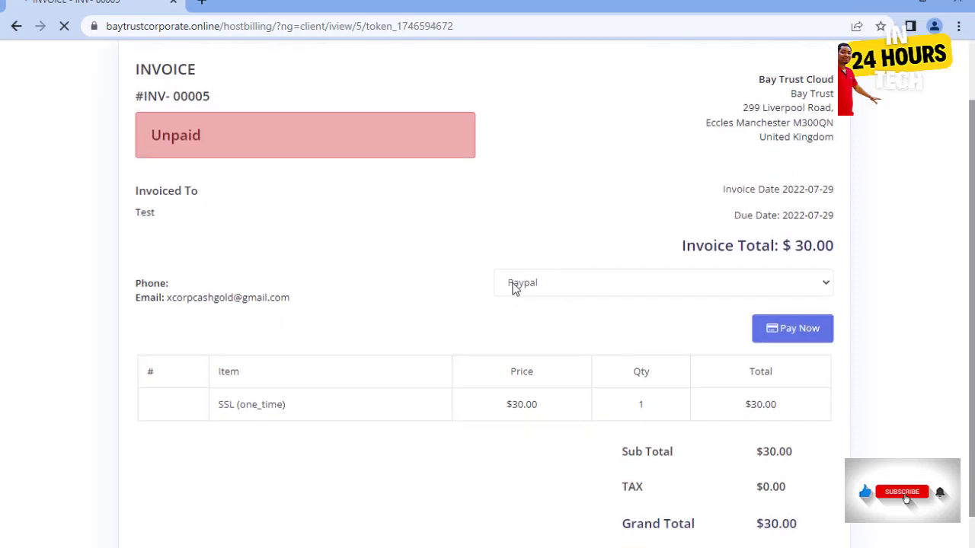
{"action": "scroll", "coordinate": [509, 267], "scroll_direction": "up", "scroll_amount": 2}
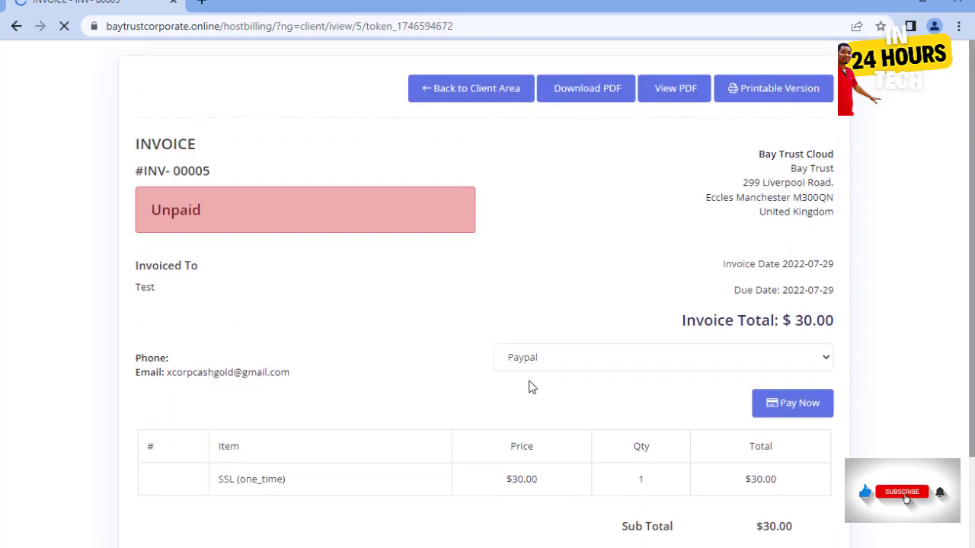
{"action": "left_click", "coordinate": [560, 356]}
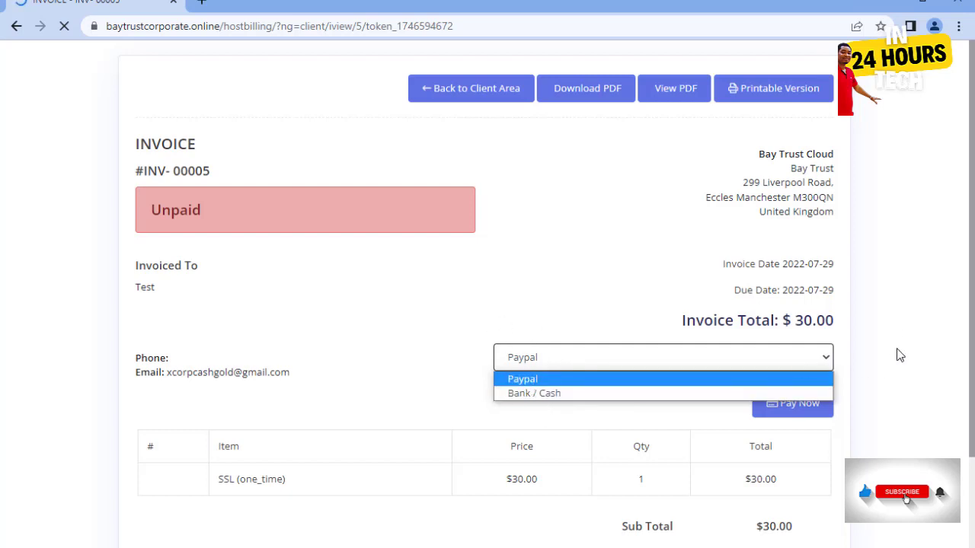
{"action": "left_click", "coordinate": [904, 329]}
{"action": "scroll", "coordinate": [904, 327], "scroll_direction": "down", "scroll_amount": 1}
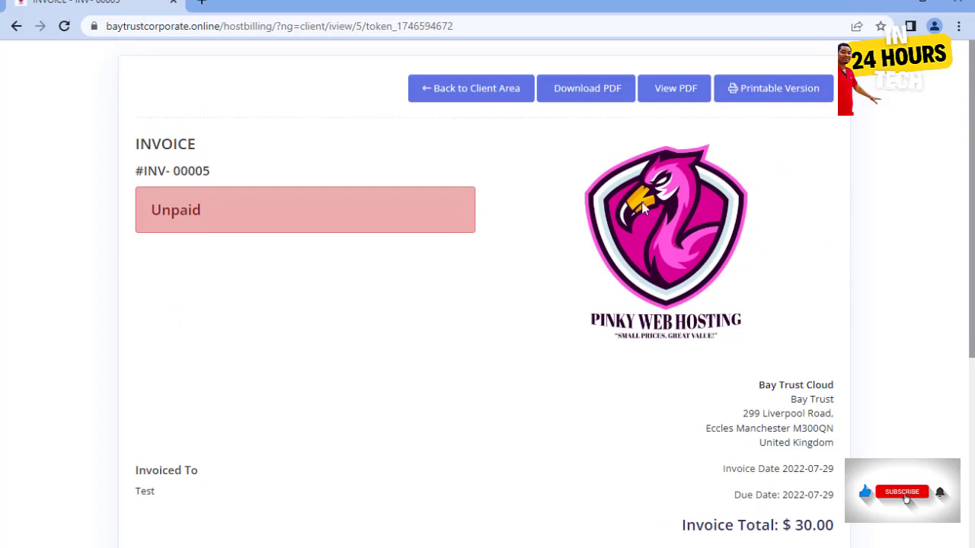
{"action": "scroll", "coordinate": [682, 248], "scroll_direction": "down", "scroll_amount": 3}
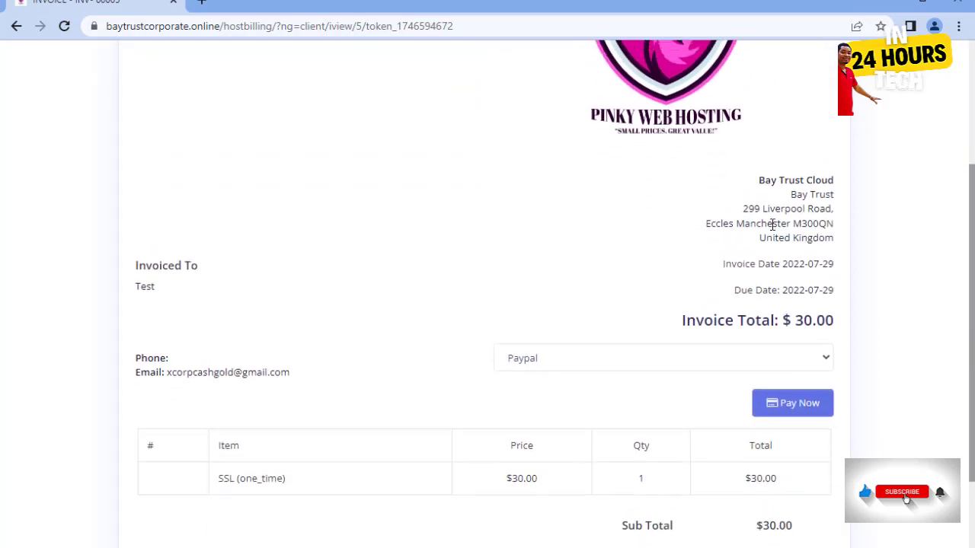
{"action": "scroll", "coordinate": [748, 212], "scroll_direction": "up", "scroll_amount": 3}
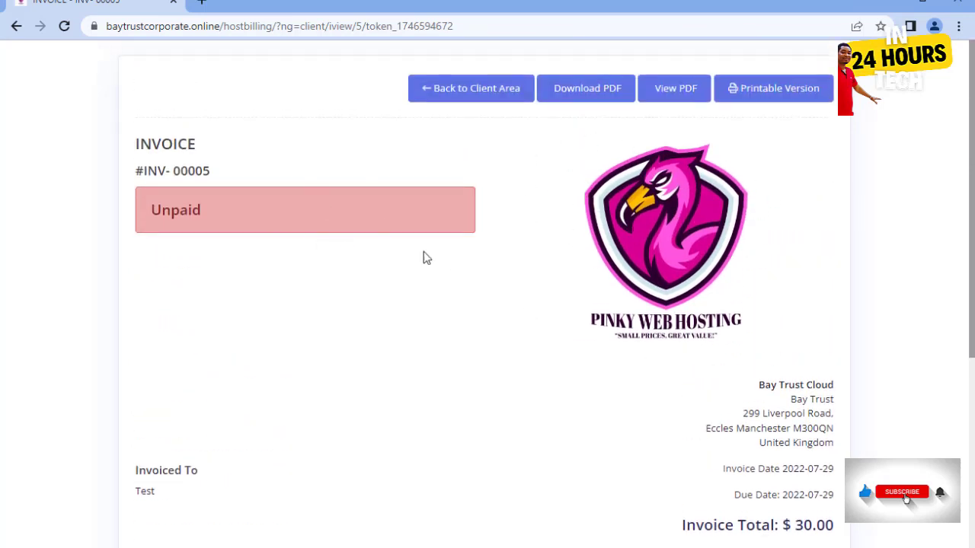
{"action": "scroll", "coordinate": [789, 253], "scroll_direction": "down", "scroll_amount": 1}
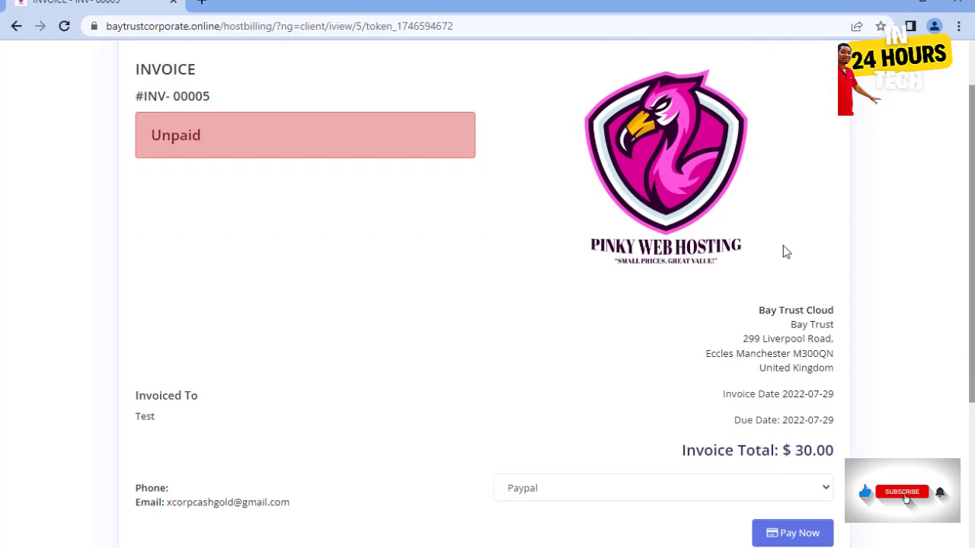
{"action": "scroll", "coordinate": [806, 248], "scroll_direction": "down", "scroll_amount": 3}
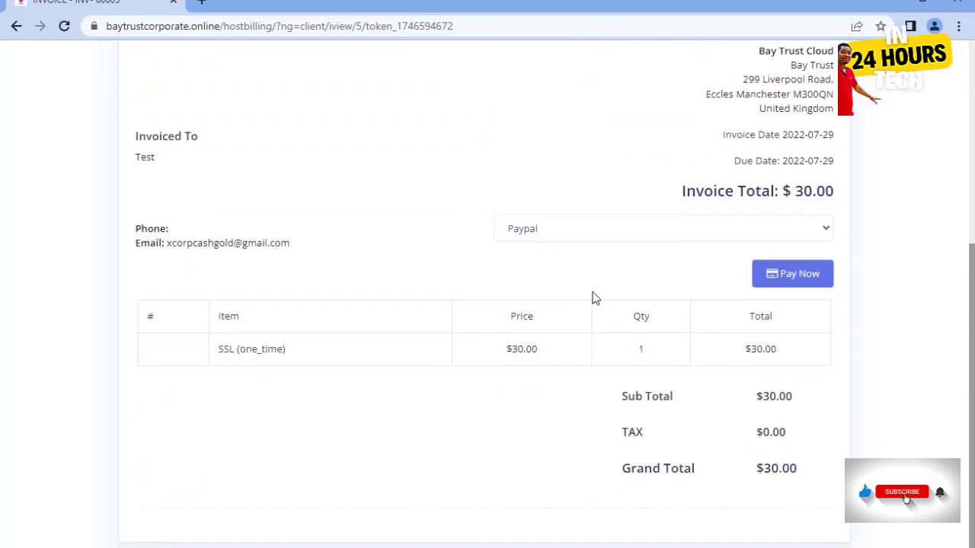
{"action": "left_click", "coordinate": [555, 231]}
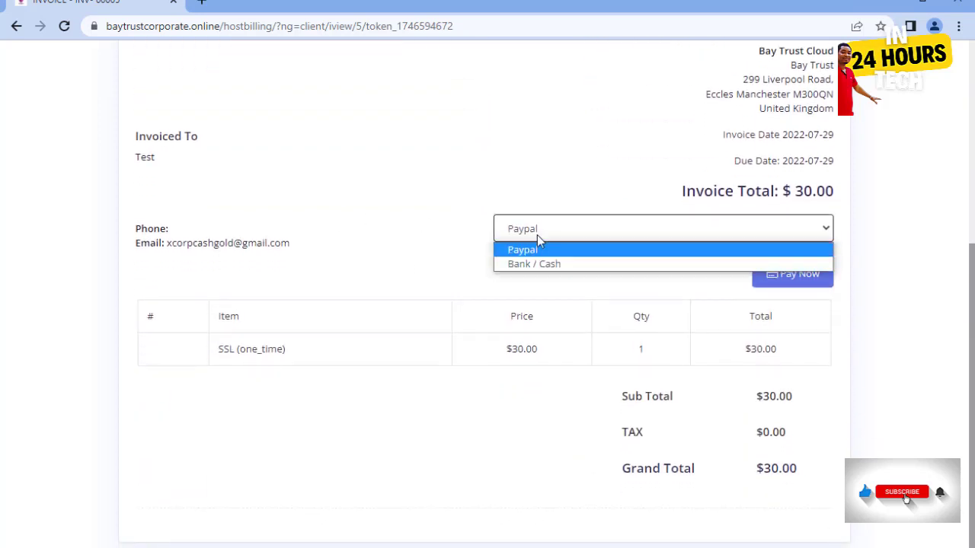
{"action": "left_click", "coordinate": [829, 374]}
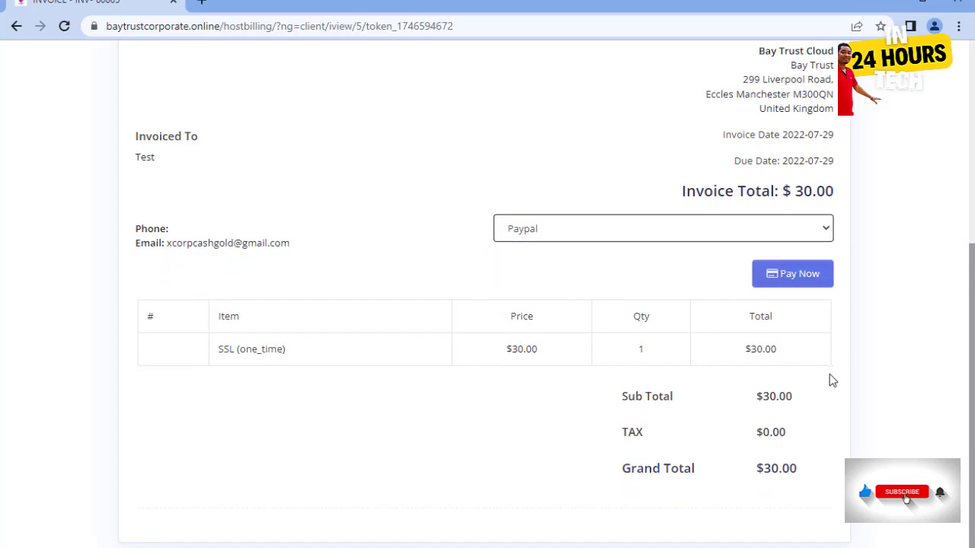
{"action": "scroll", "coordinate": [831, 380], "scroll_direction": "up", "scroll_amount": 2}
{"action": "scroll", "coordinate": [834, 381], "scroll_direction": "up", "scroll_amount": 3}
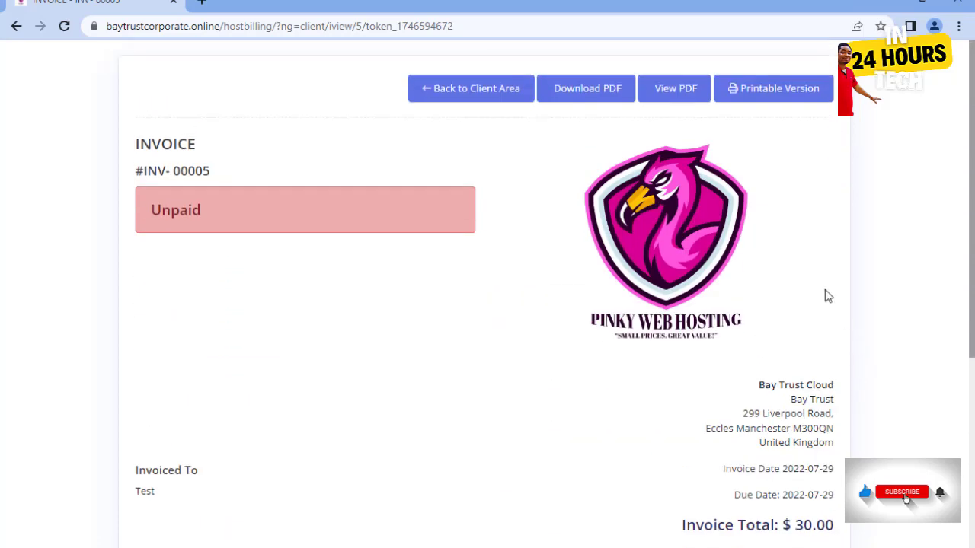
- Switch back to the cPanel editor showing index.html with its 'Bay Trust- Cloud Servers' title
{"action": "left_click", "coordinate": [457, 92]}
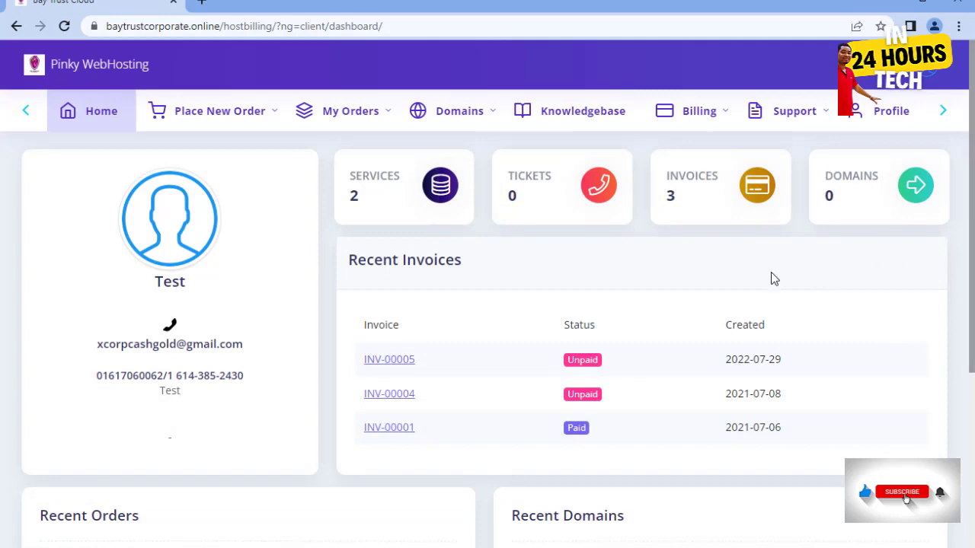
{"action": "scroll", "coordinate": [482, 286], "scroll_direction": "down", "scroll_amount": 2}
{"action": "scroll", "coordinate": [505, 289], "scroll_direction": "up", "scroll_amount": 2}
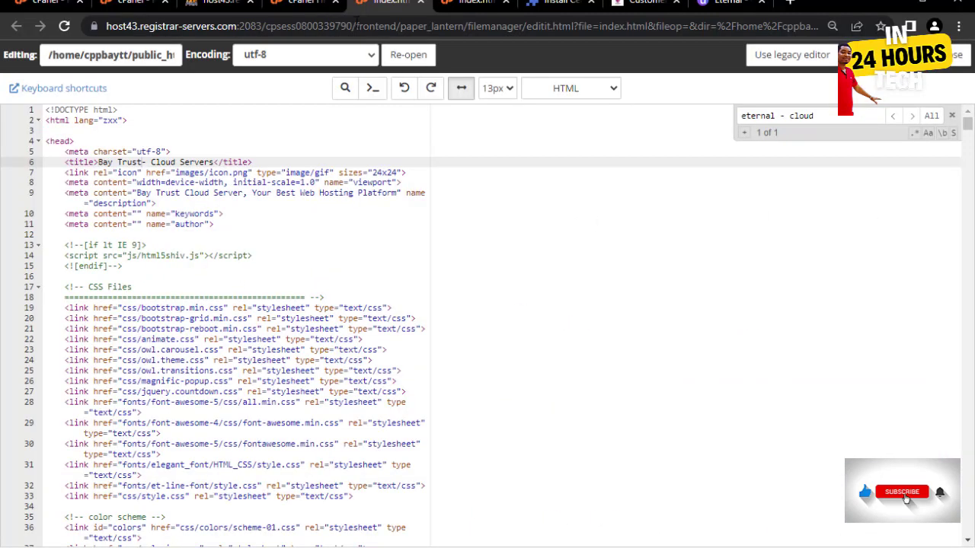
- Open the admin Billing > Invoices list showing INV-00005 ($30.00) and INV-00004 ($48.00)
{"action": "left_click", "coordinate": [724, 3]}
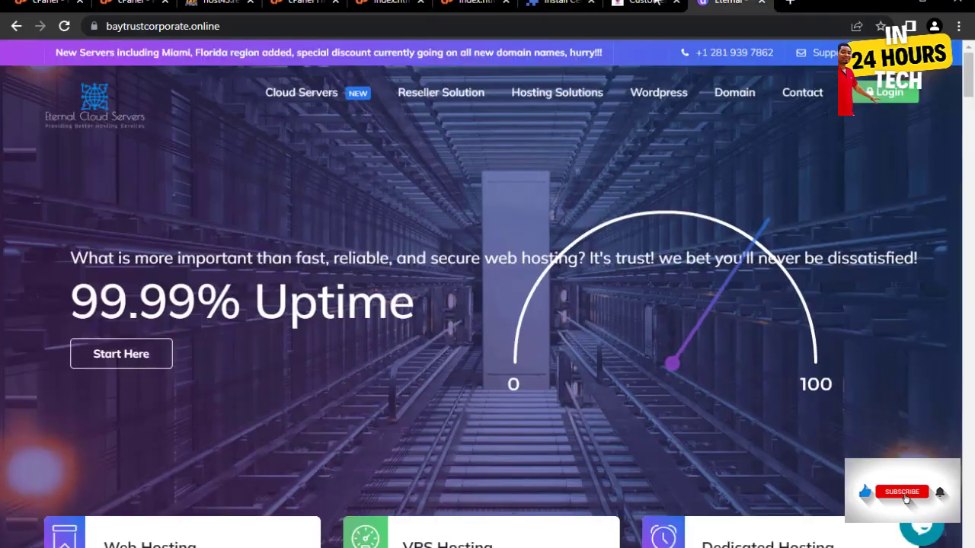
{"action": "left_click", "coordinate": [647, 2]}
{"action": "mouse_move", "coordinate": [323, 116]}
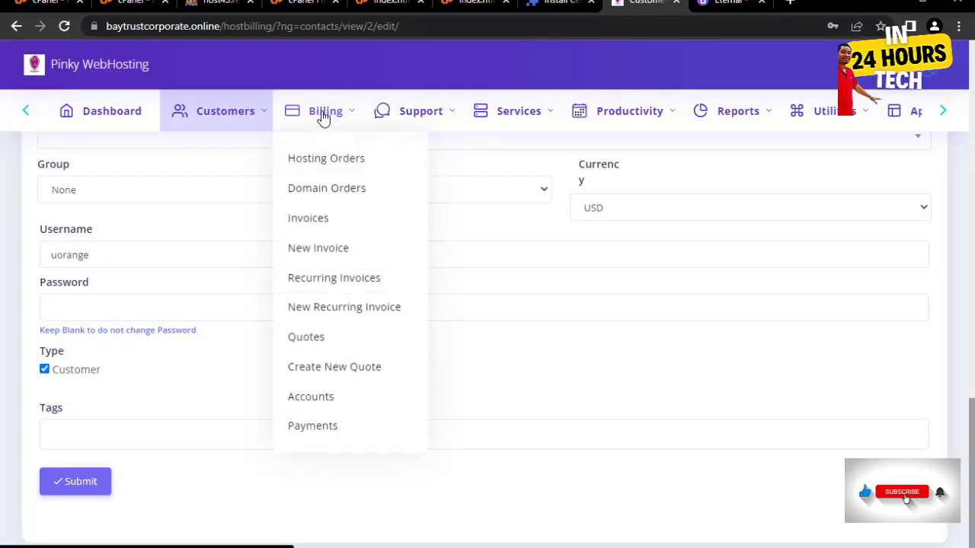
{"action": "left_click", "coordinate": [310, 217]}
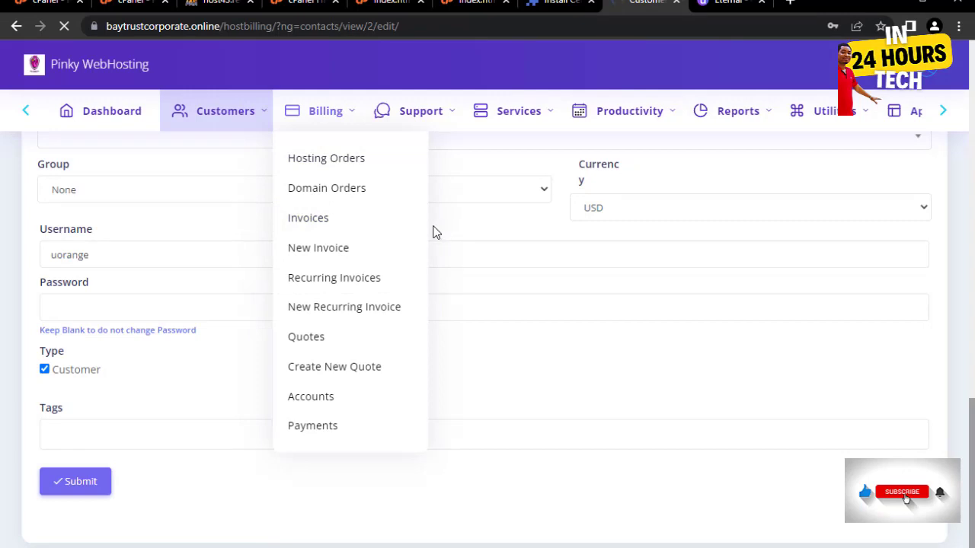
{"action": "scroll", "coordinate": [498, 285], "scroll_direction": "down", "scroll_amount": 2}
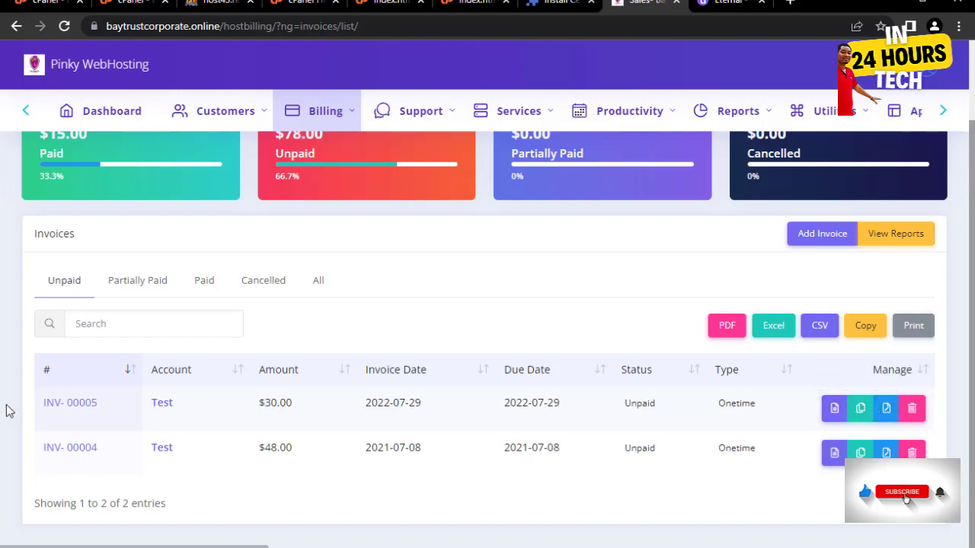
- Open invoice INV-00005 in the admin area and scroll through its details
{"action": "left_click", "coordinate": [833, 410]}
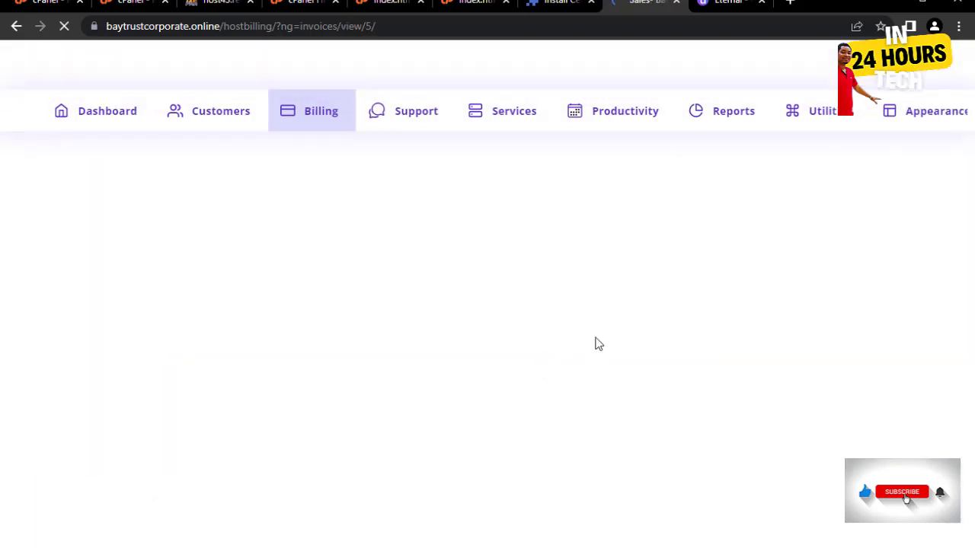
{"action": "scroll", "coordinate": [99, 301], "scroll_direction": "down", "scroll_amount": 1}
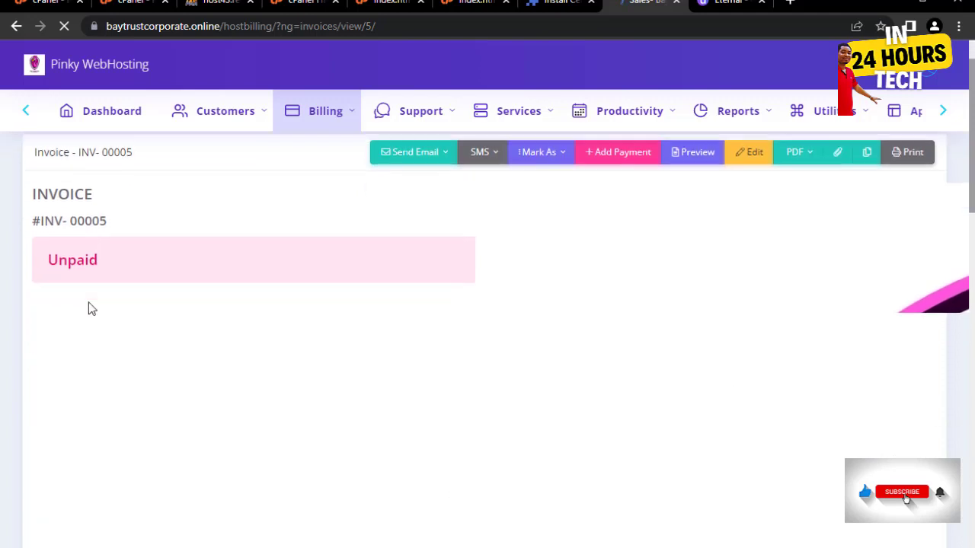
{"action": "scroll", "coordinate": [158, 320], "scroll_direction": "down", "scroll_amount": 1}
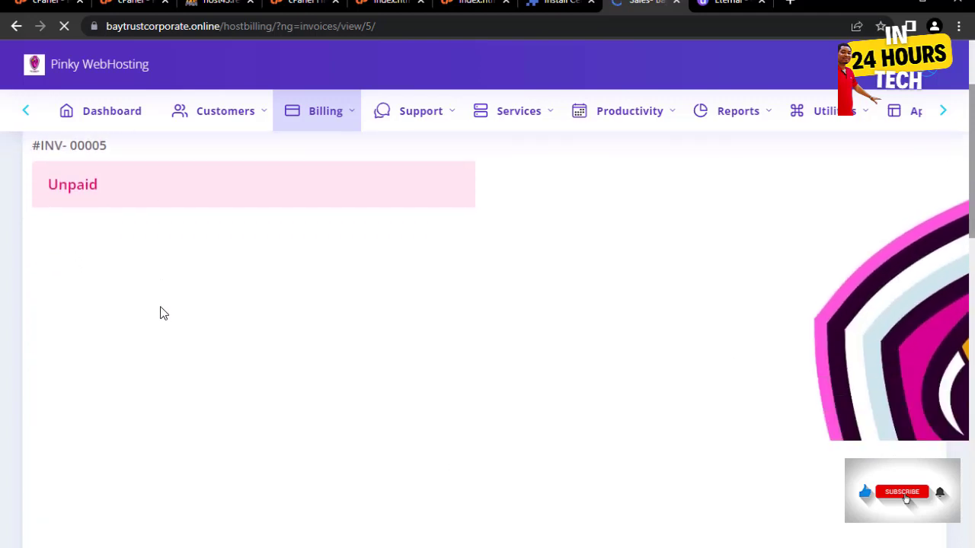
{"action": "scroll", "coordinate": [164, 311], "scroll_direction": "up", "scroll_amount": 2}
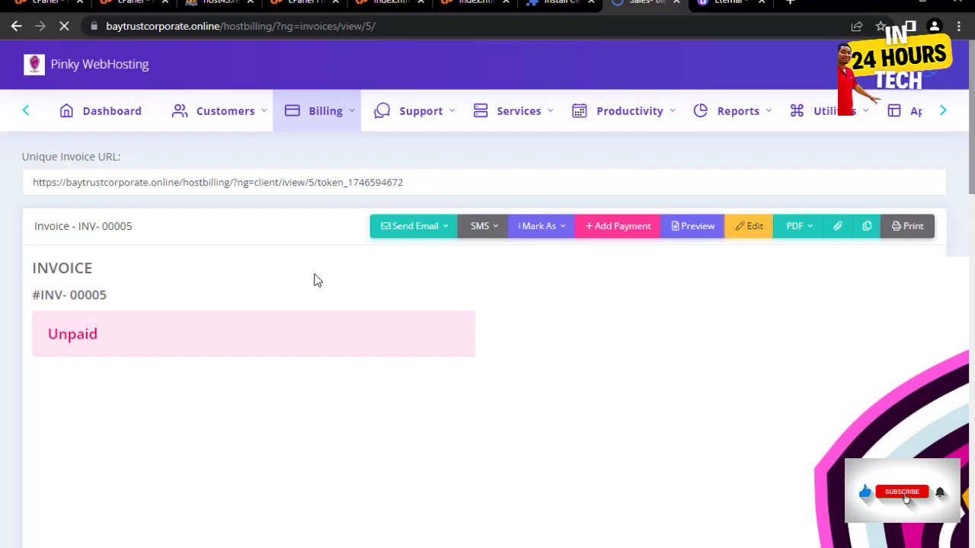
{"action": "scroll", "coordinate": [316, 279], "scroll_direction": "down", "scroll_amount": 1}
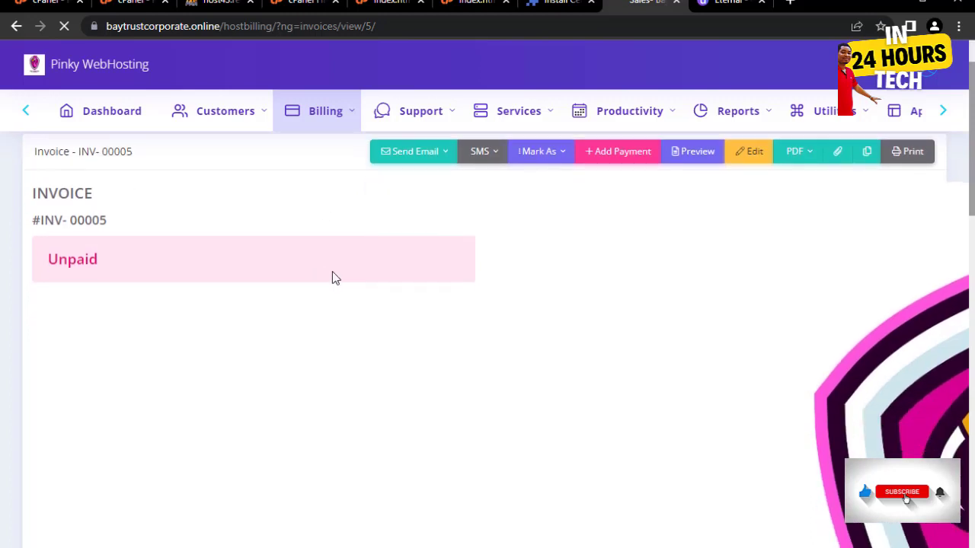
{"action": "scroll", "coordinate": [465, 276], "scroll_direction": "up", "scroll_amount": 1}
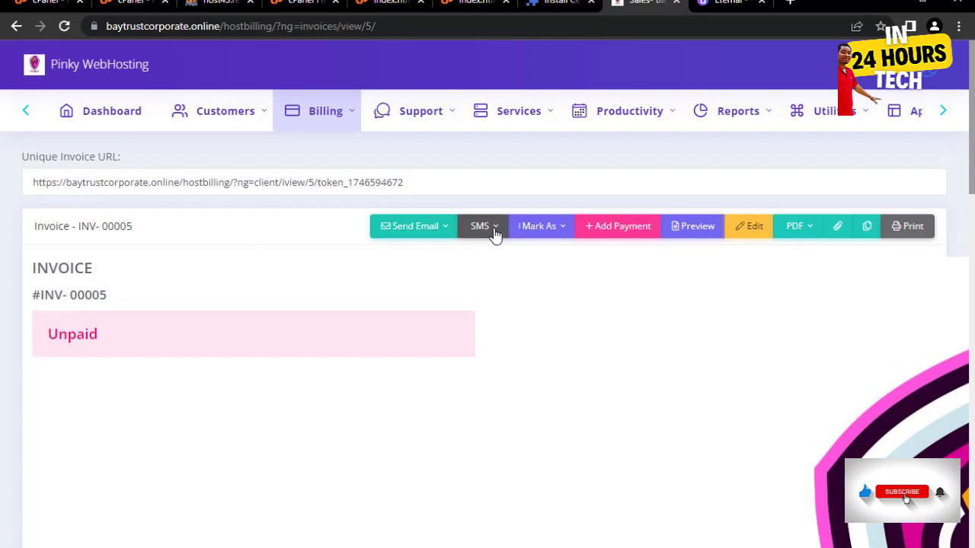
- Check the Mark As, Send Email and PDF menus, close the attachment dialog, then return to the client window
{"action": "left_click", "coordinate": [559, 229]}
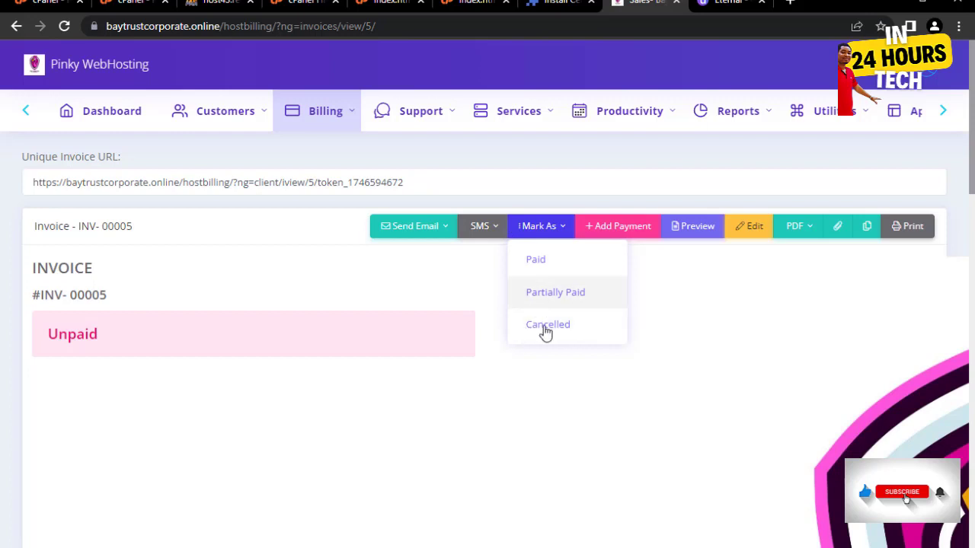
{"action": "left_click", "coordinate": [441, 231]}
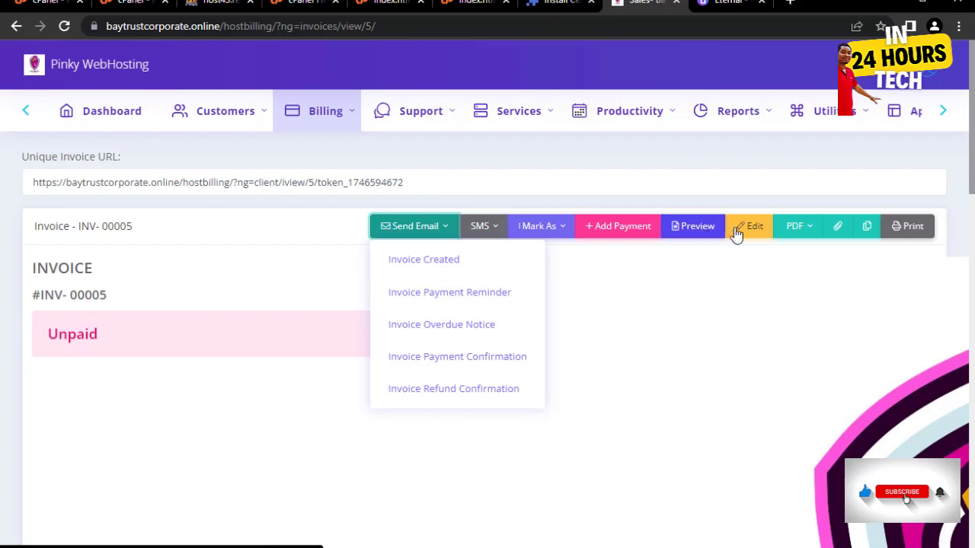
{"action": "left_click", "coordinate": [804, 232]}
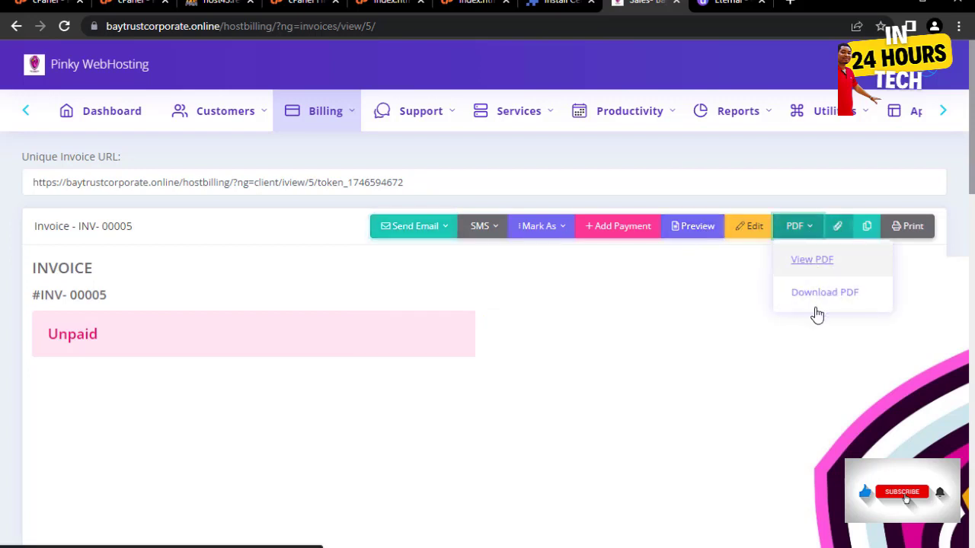
{"action": "left_click", "coordinate": [838, 227]}
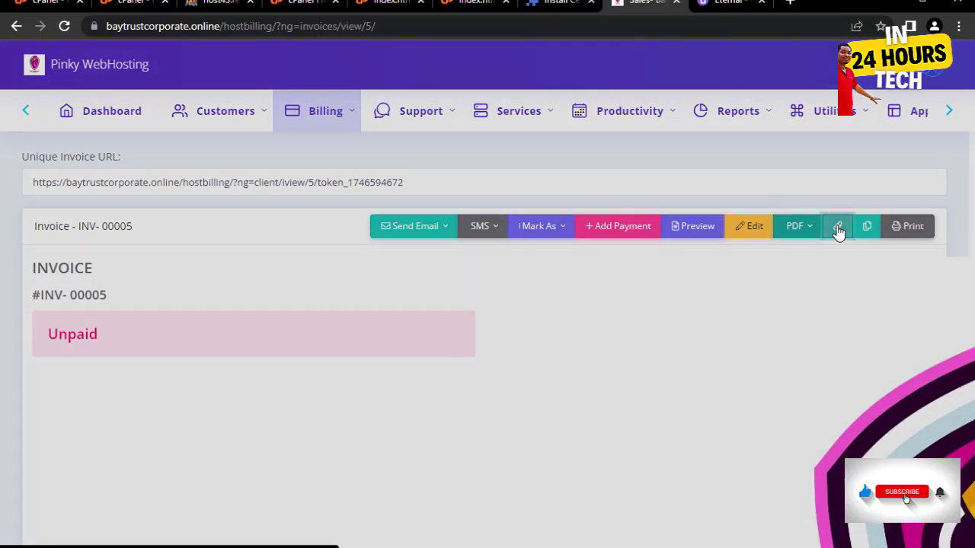
{"action": "left_click", "coordinate": [642, 85]}
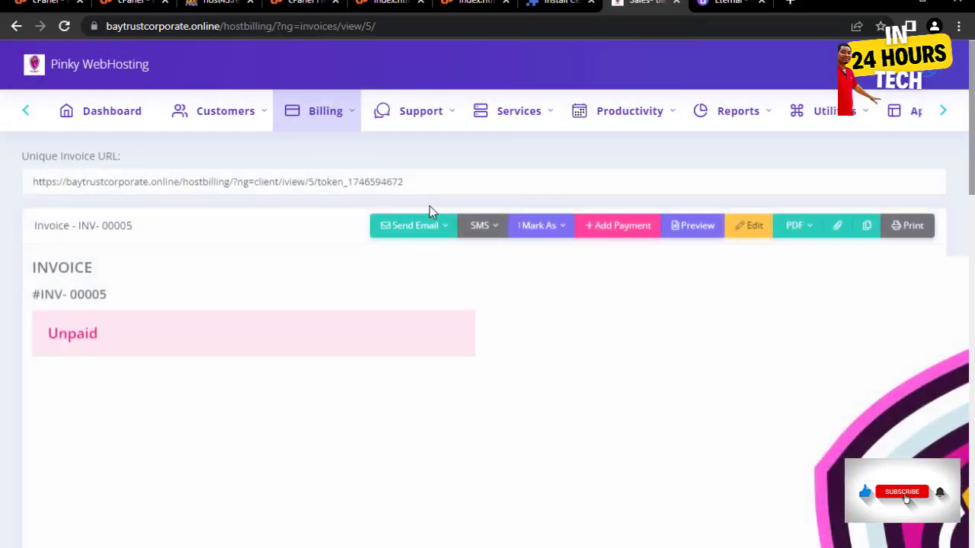
{"action": "mouse_move", "coordinate": [212, 137]}
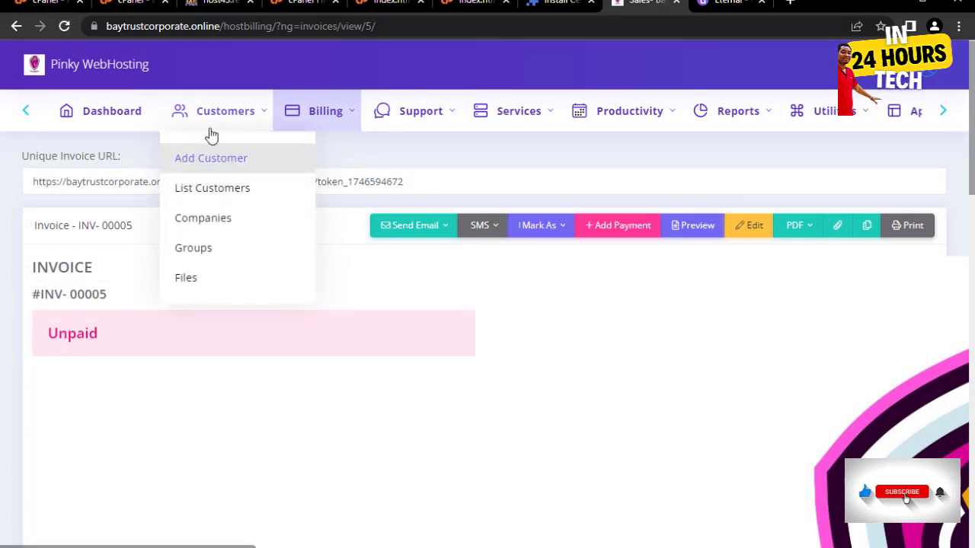
{"action": "mouse_move", "coordinate": [335, 118]}
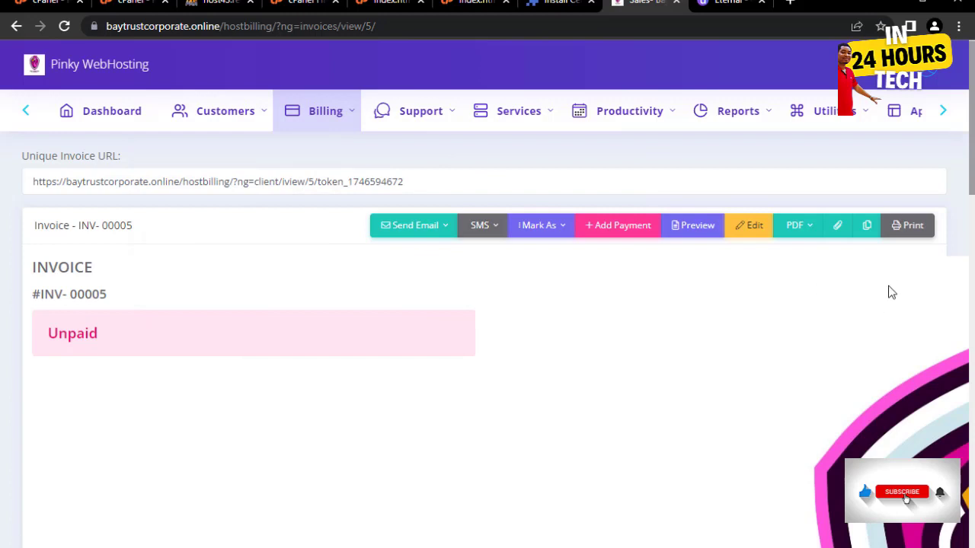
{"action": "key", "text": "alt+Tab"}
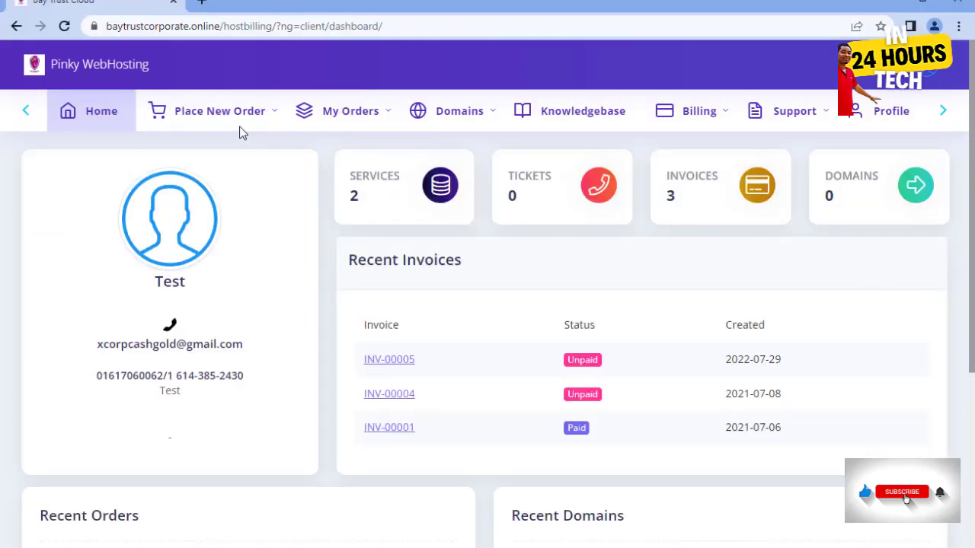
- Order the Silver Windows Reseller Plan ($35.00 monthly) from the Windows Hosting Reseller plans, leaving the domain empty
{"action": "mouse_move", "coordinate": [203, 120]}
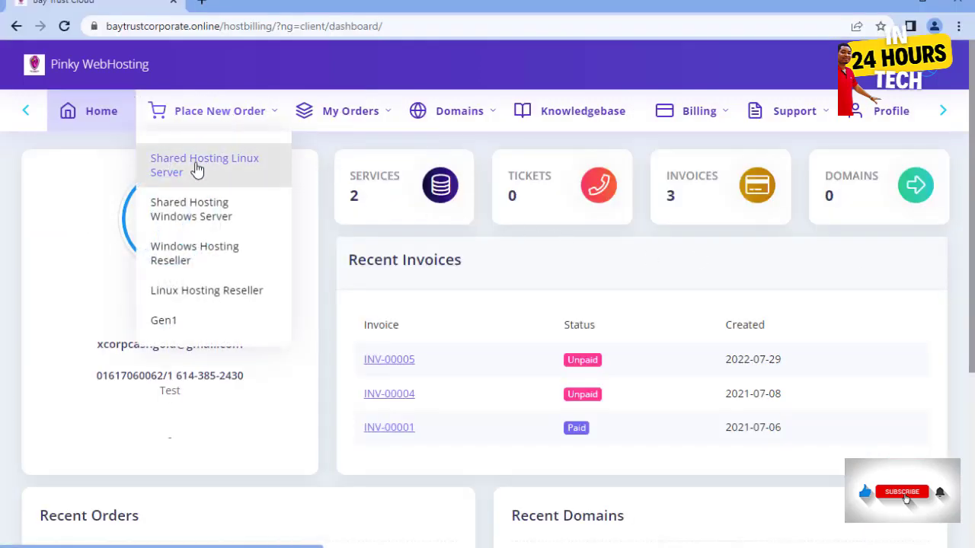
{"action": "left_click", "coordinate": [196, 256]}
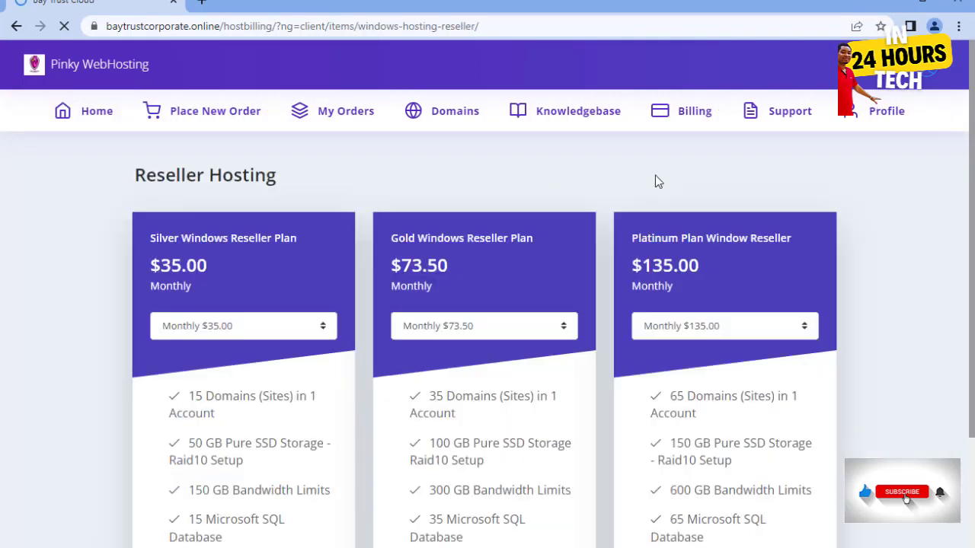
{"action": "scroll", "coordinate": [304, 220], "scroll_direction": "down", "scroll_amount": 2}
{"action": "scroll", "coordinate": [302, 252], "scroll_direction": "down", "scroll_amount": 1}
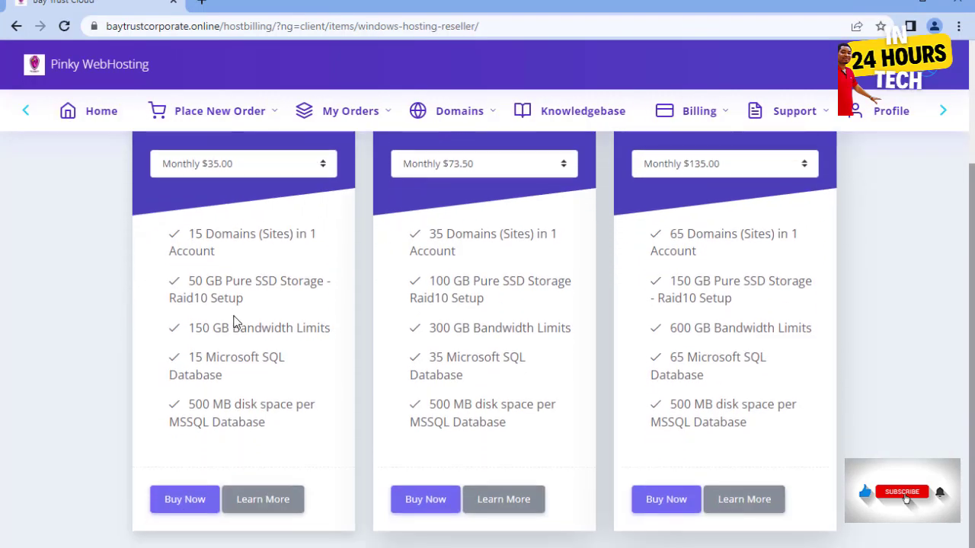
{"action": "left_click", "coordinate": [171, 500]}
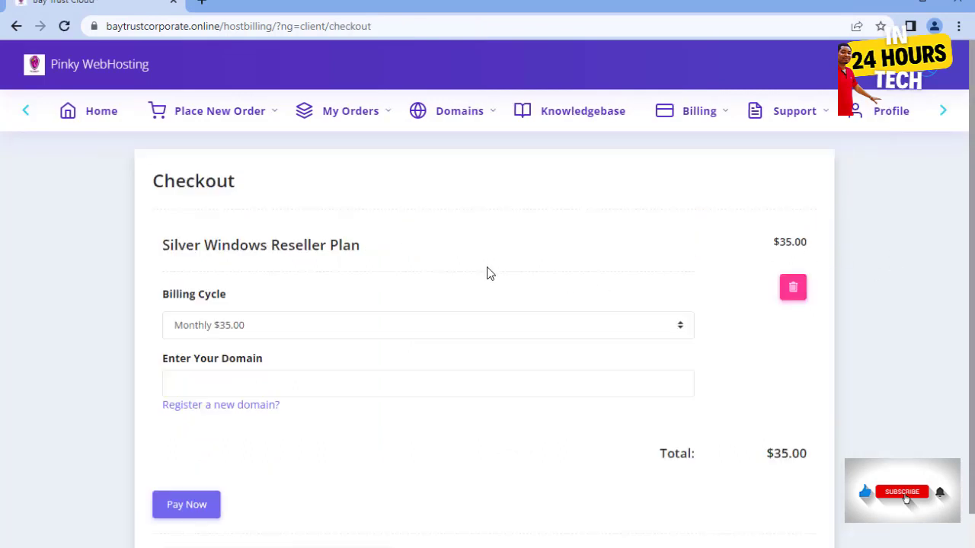
{"action": "scroll", "coordinate": [489, 274], "scroll_direction": "down", "scroll_amount": 1}
{"action": "scroll", "coordinate": [248, 289], "scroll_direction": "up", "scroll_amount": 1}
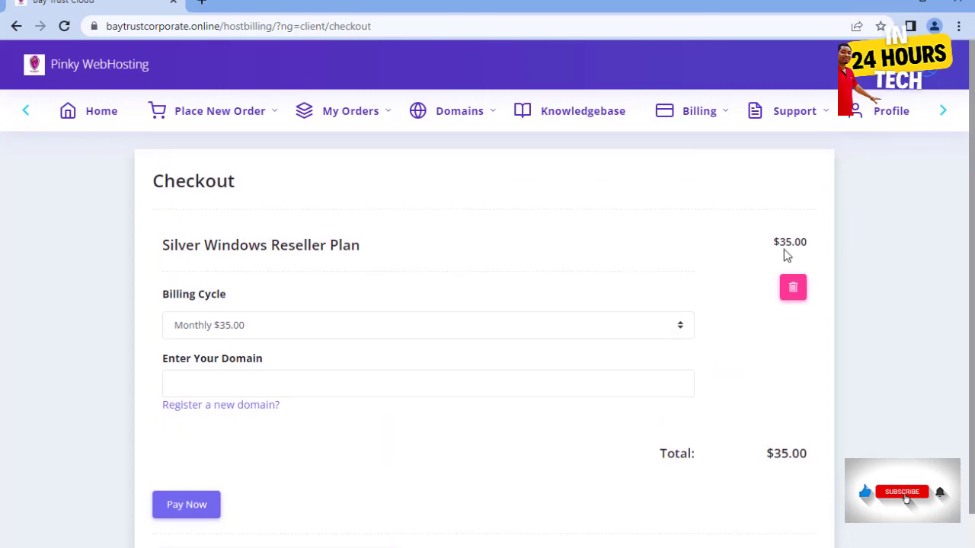